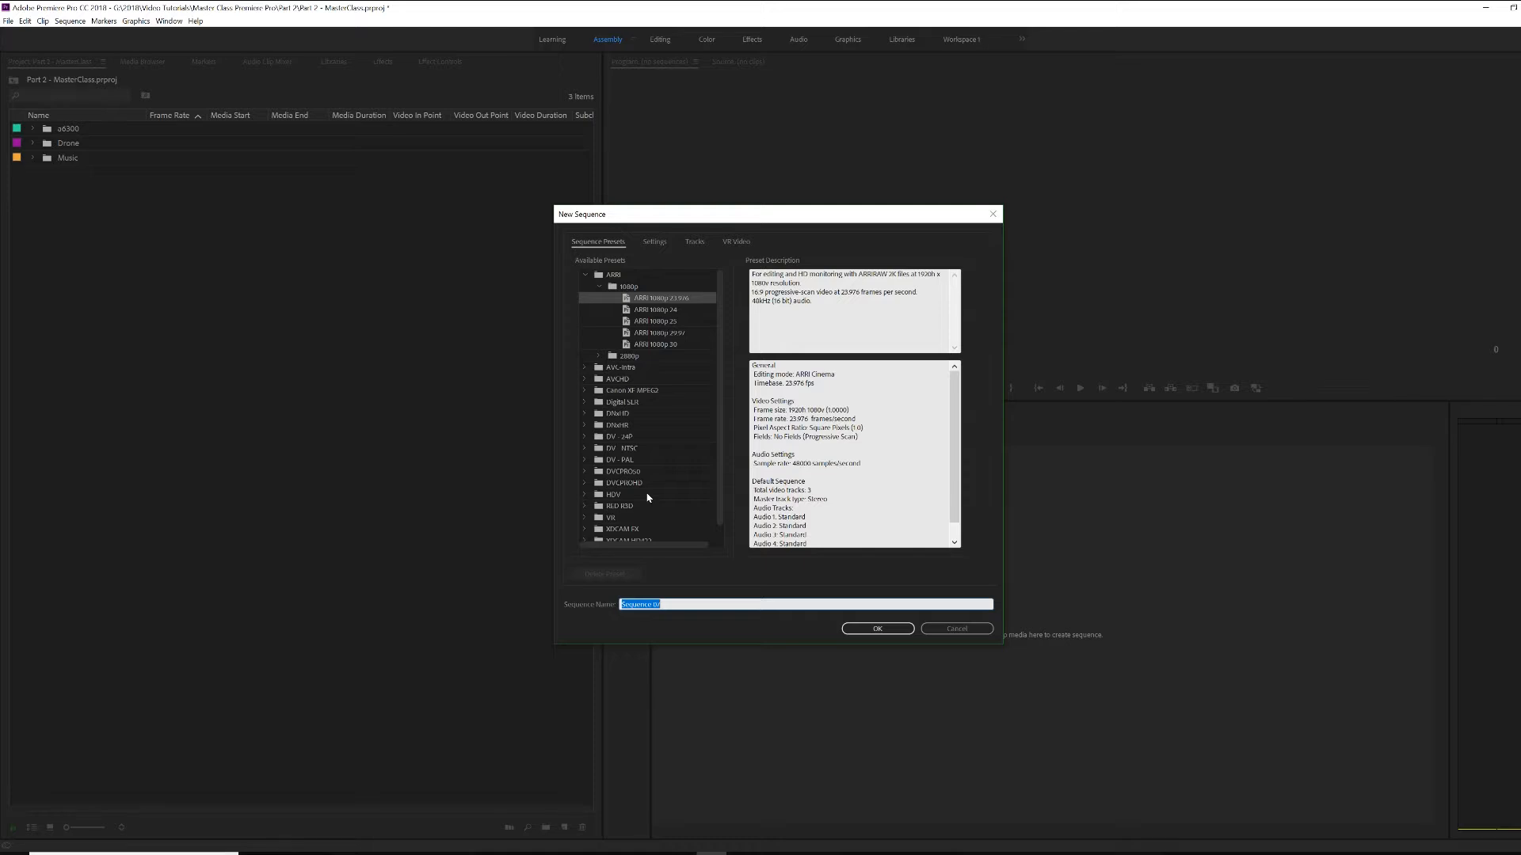
left_click(656, 243)
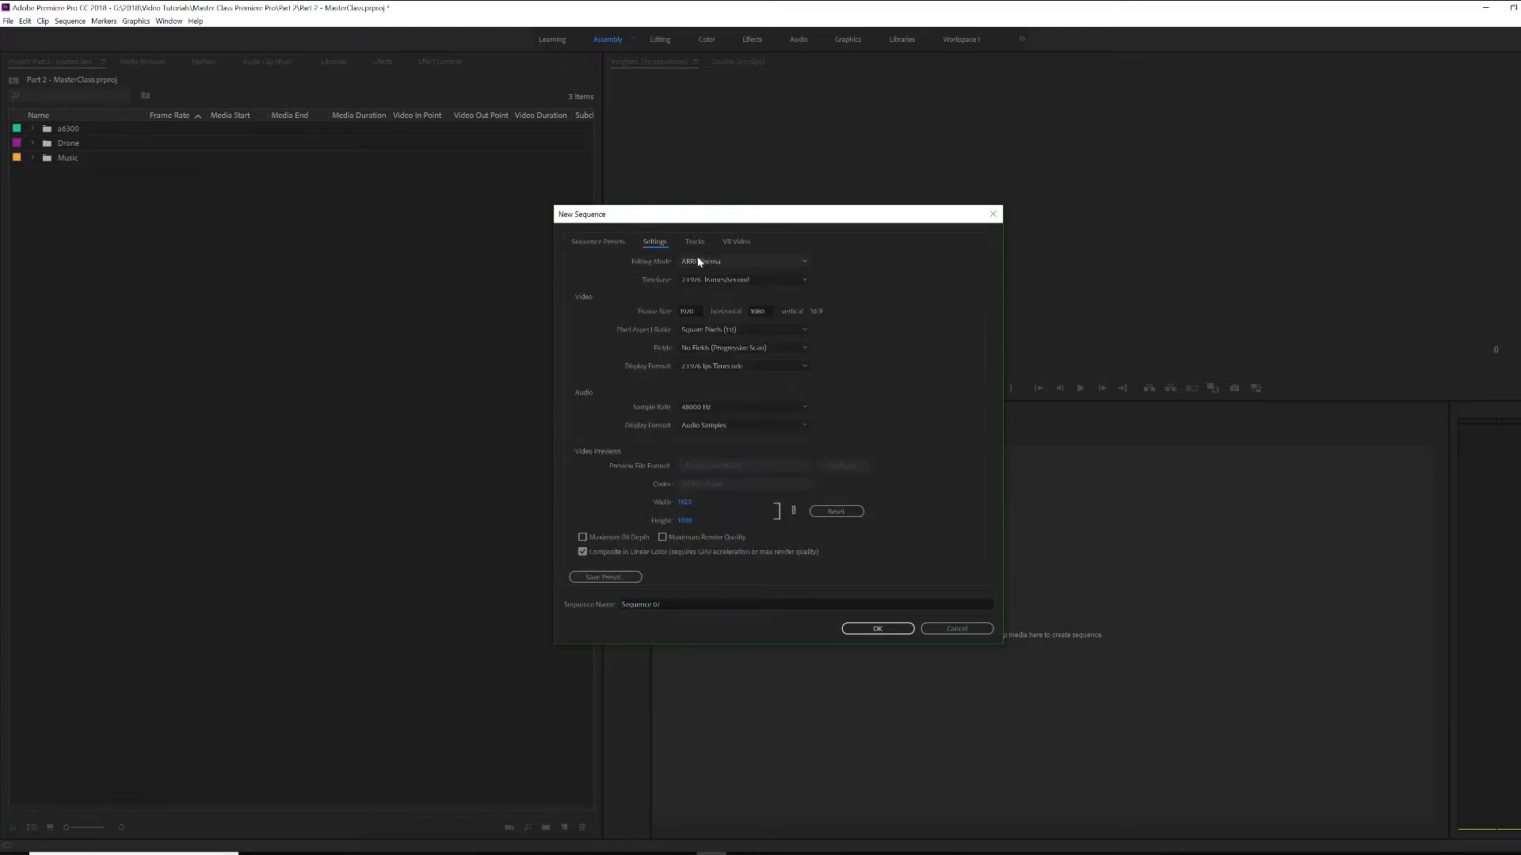
left_click(699, 262)
scroll(701, 273, "up", 1)
left_click(706, 278)
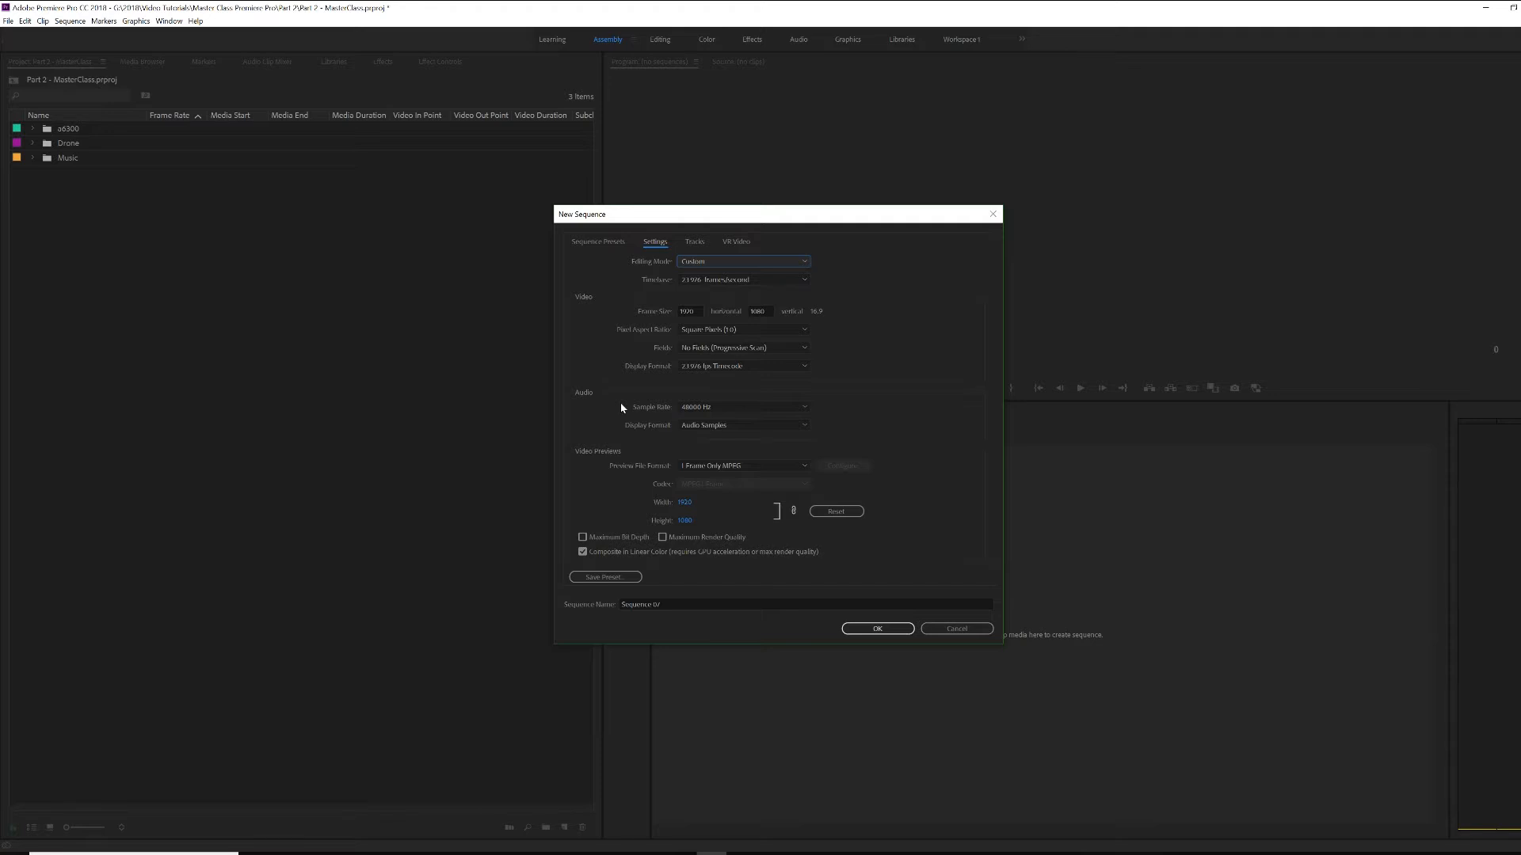
left_click(925, 628)
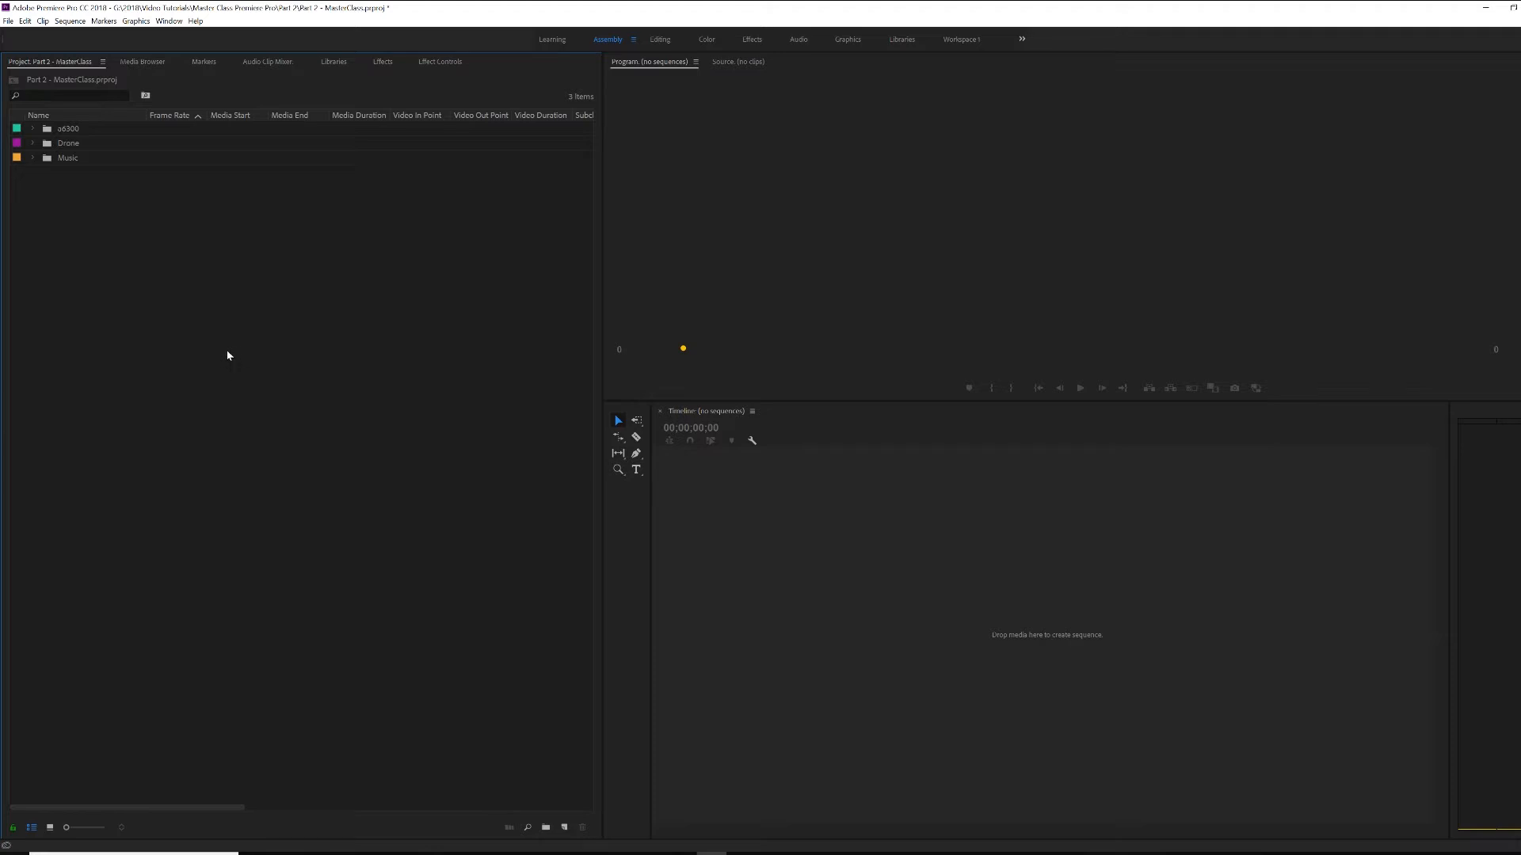
left_click(565, 827)
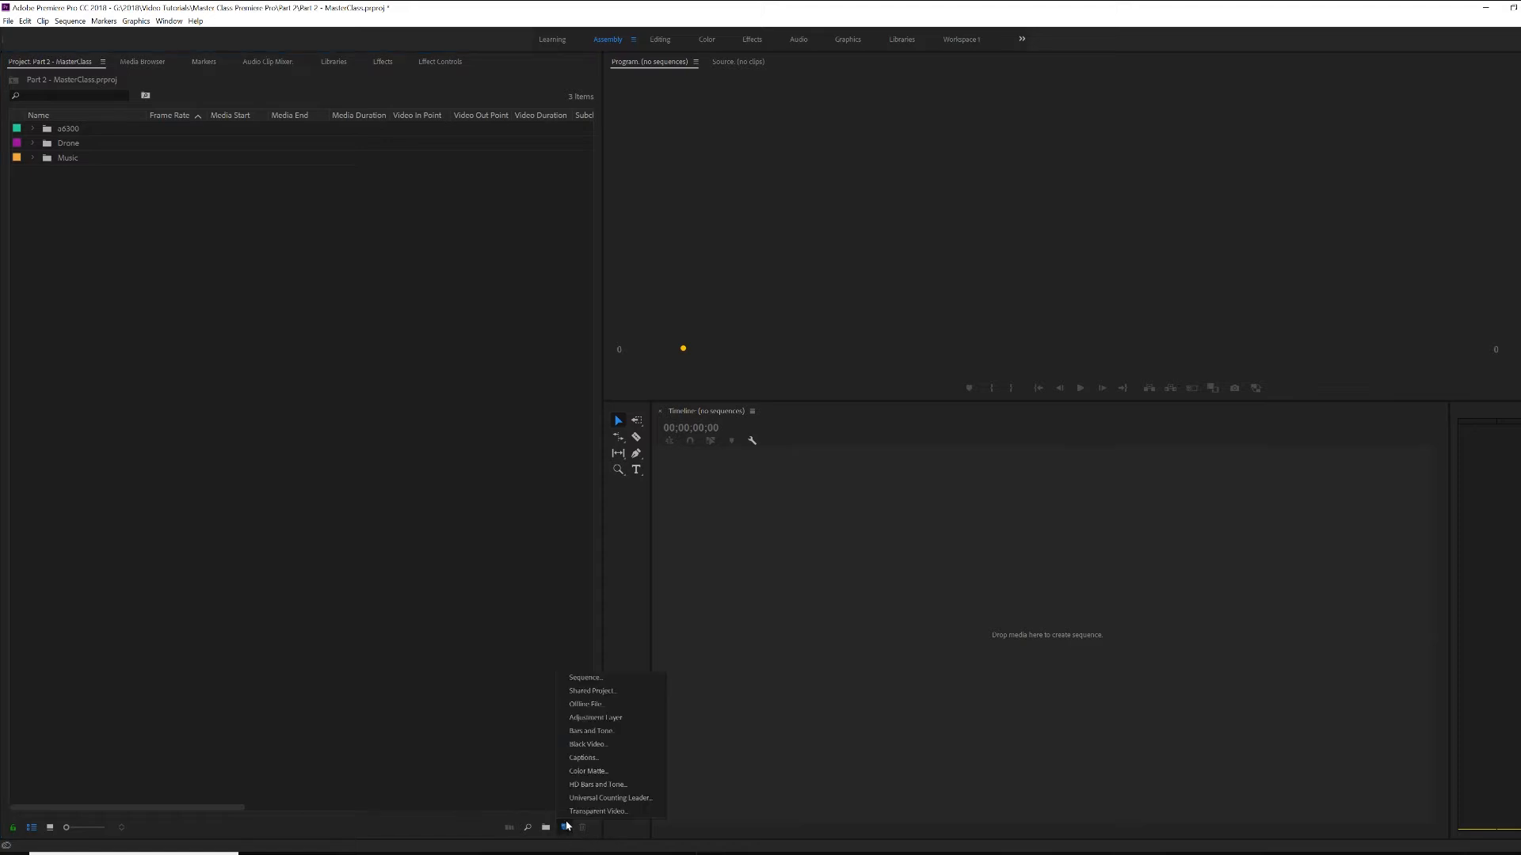
left_click(578, 687)
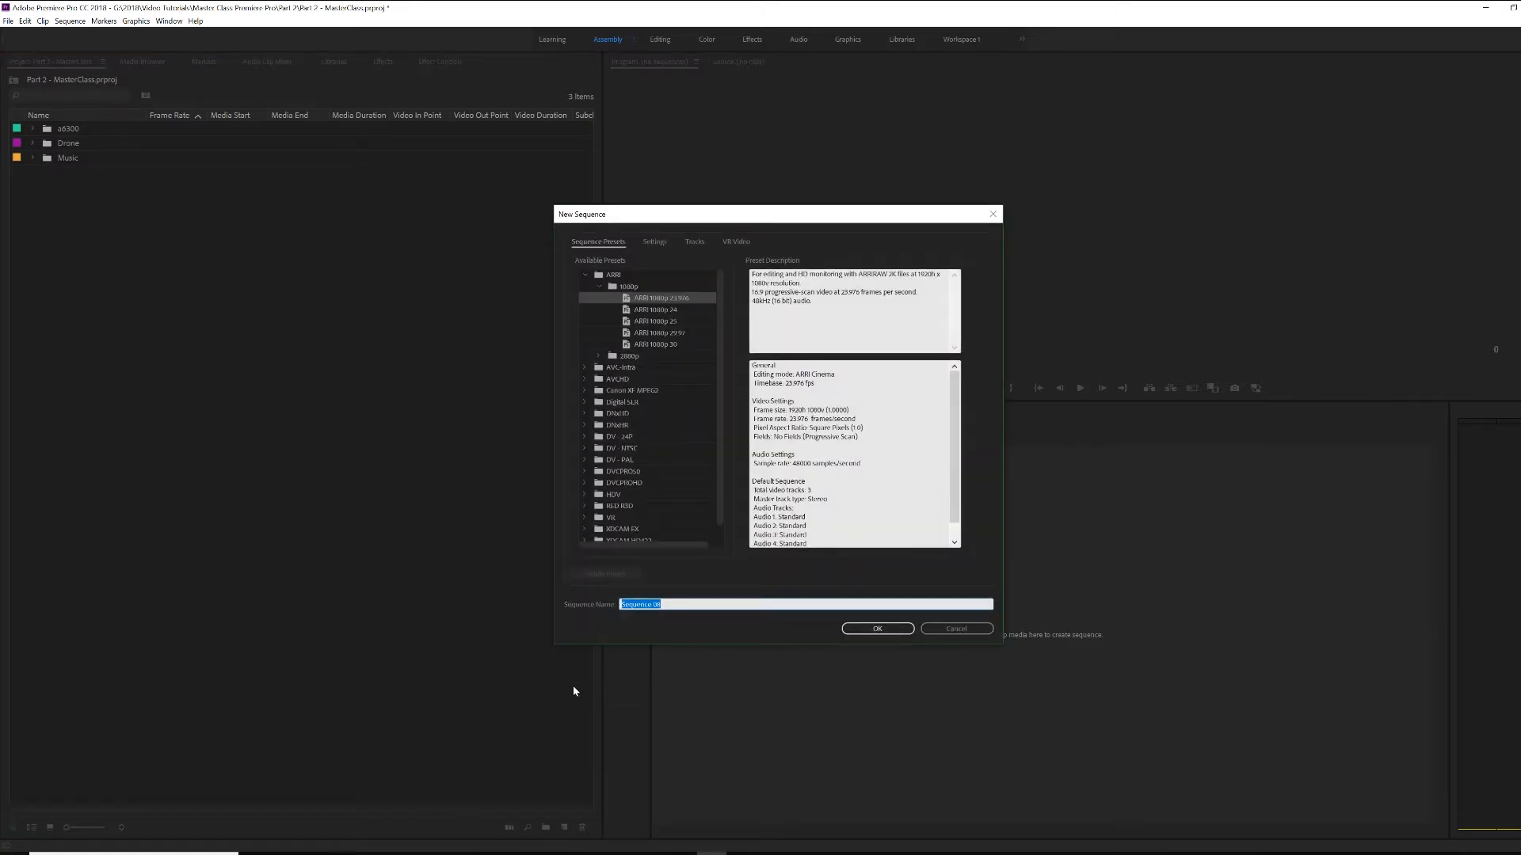
left_click(935, 630)
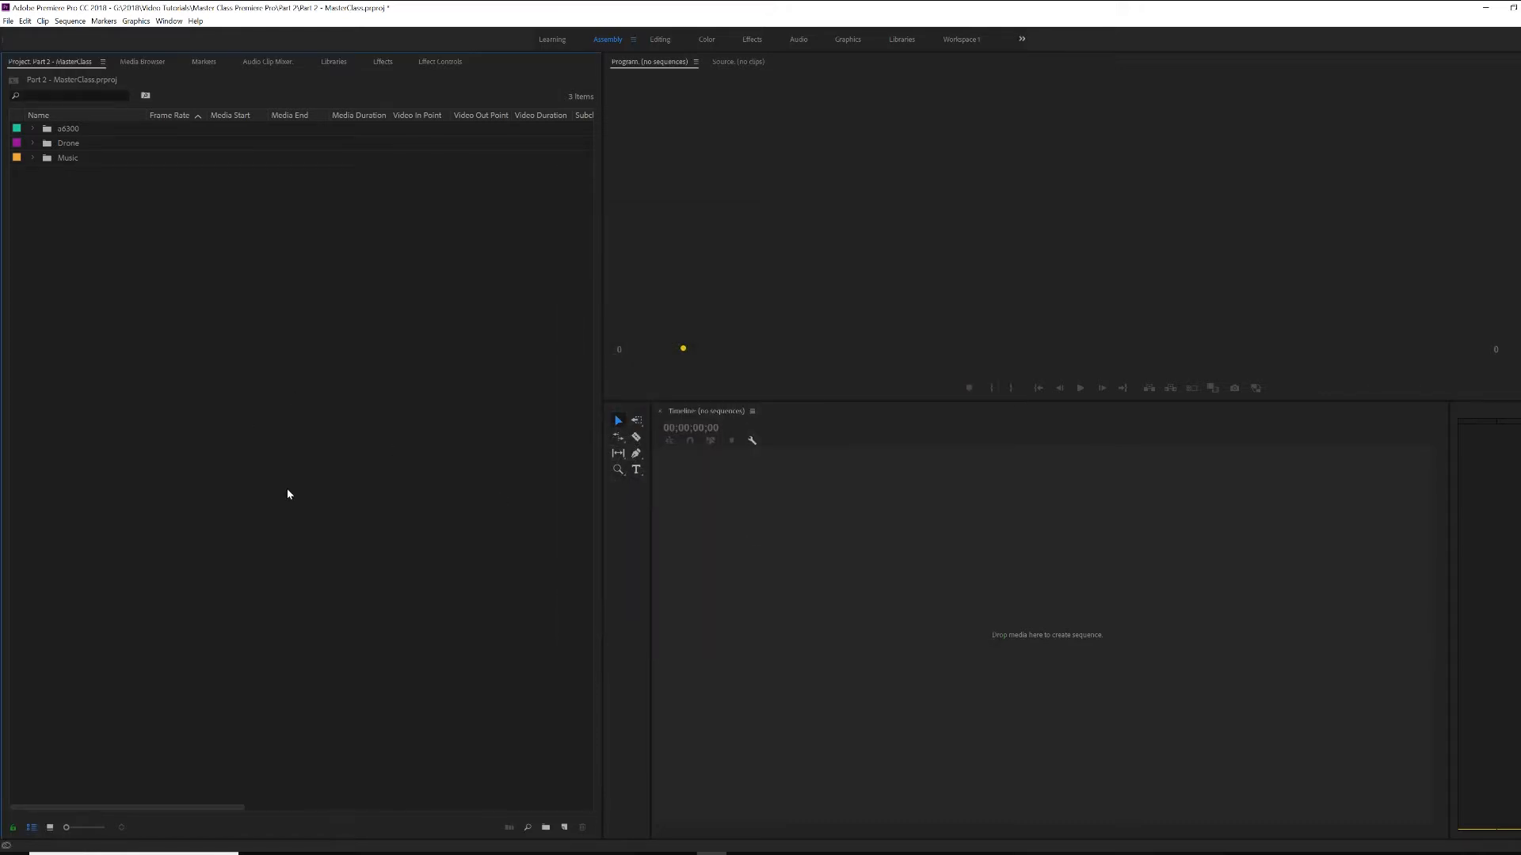
key("ctrl+n")
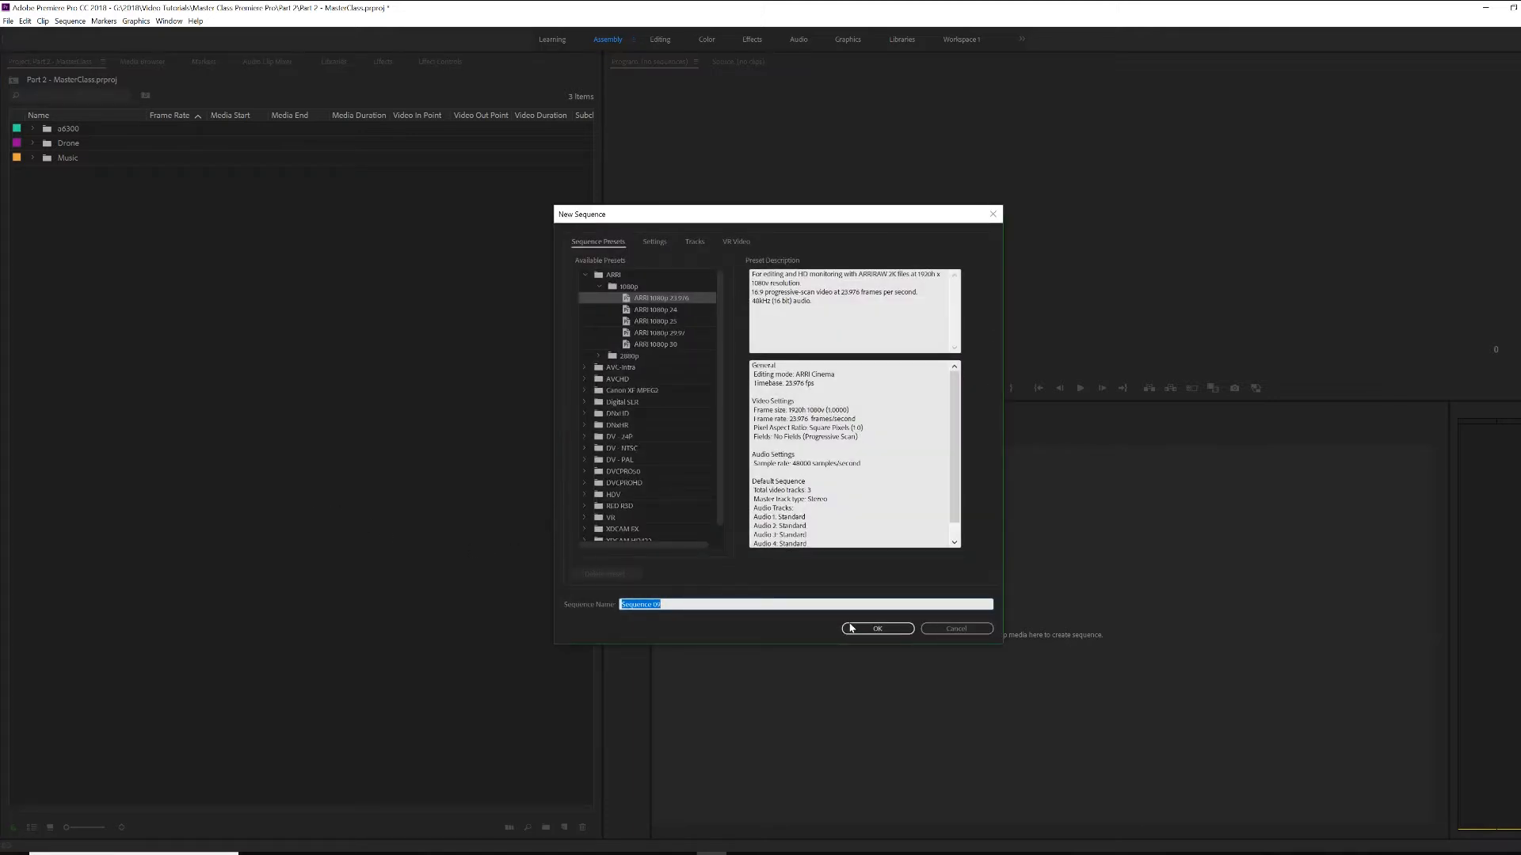
left_click(943, 632)
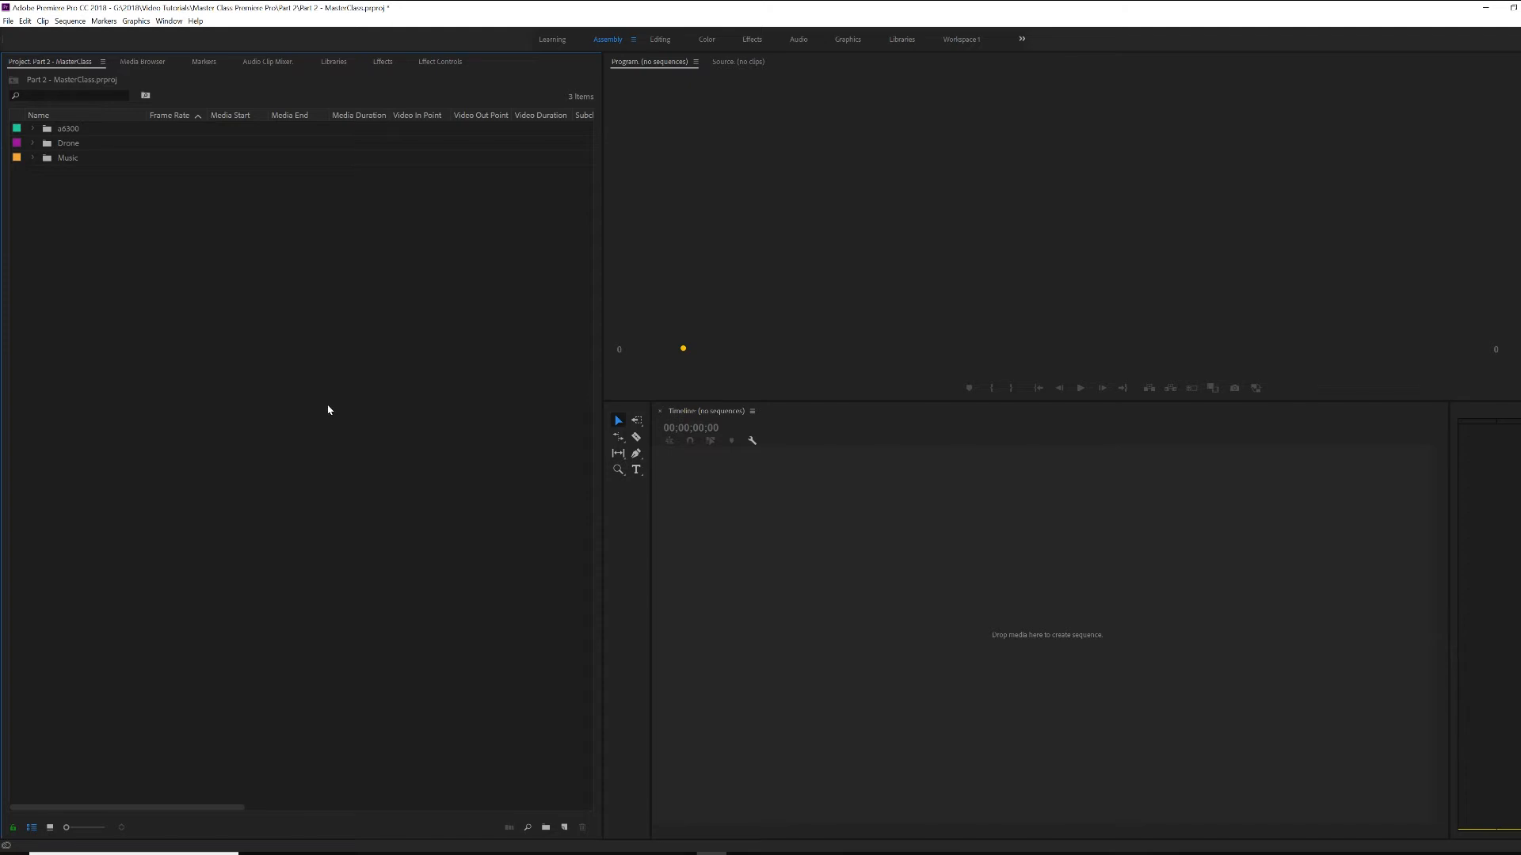
- Create a sequence from Elephant 1.MP4 in the a6300 bin and compare the frame rates of the clip and sequence
left_click(32, 129)
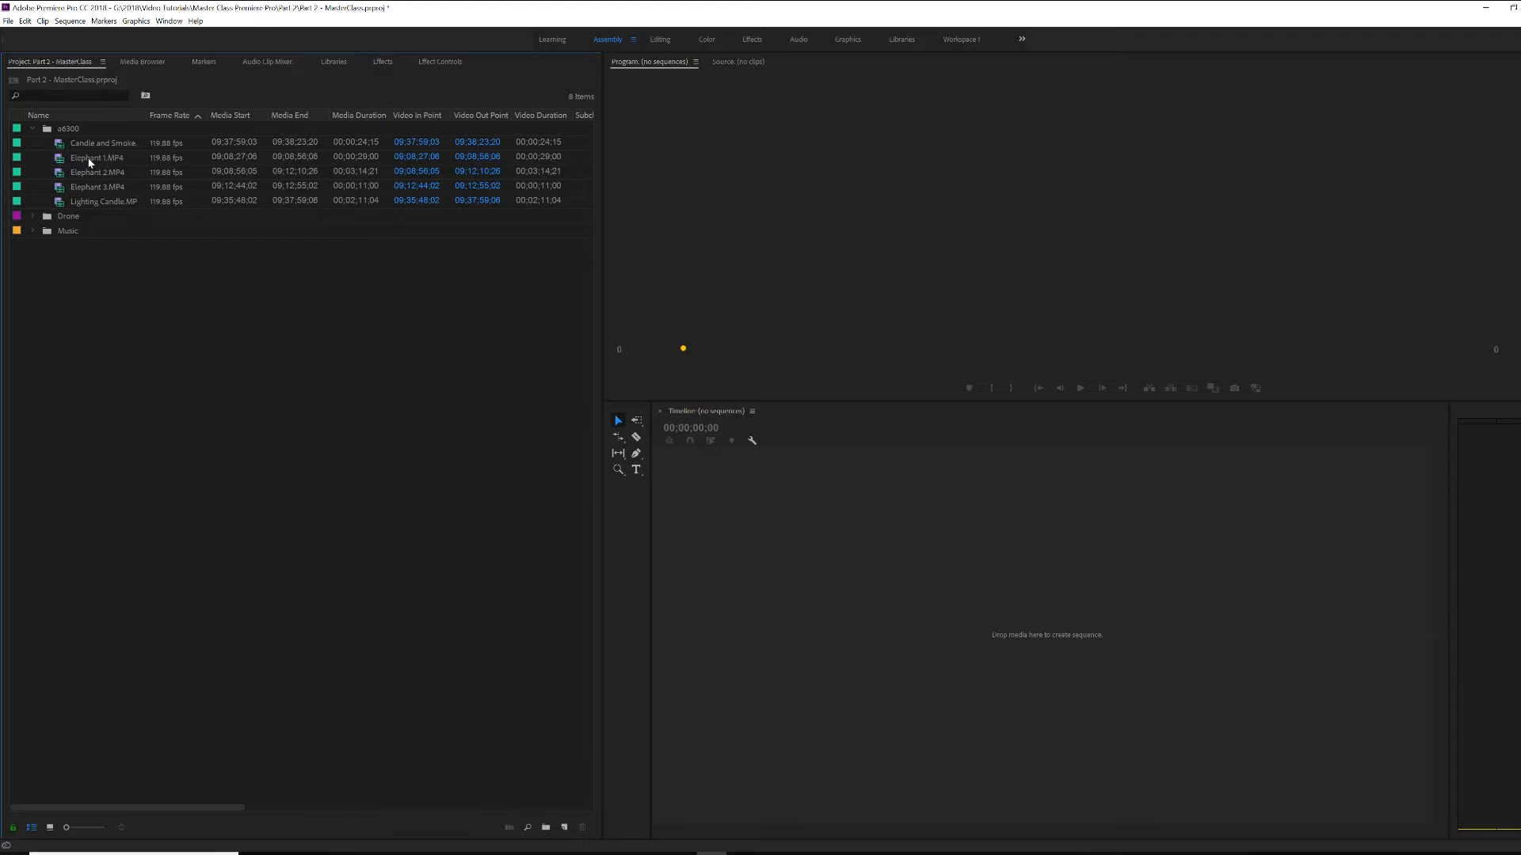
left_click_drag(89, 162, 764, 567)
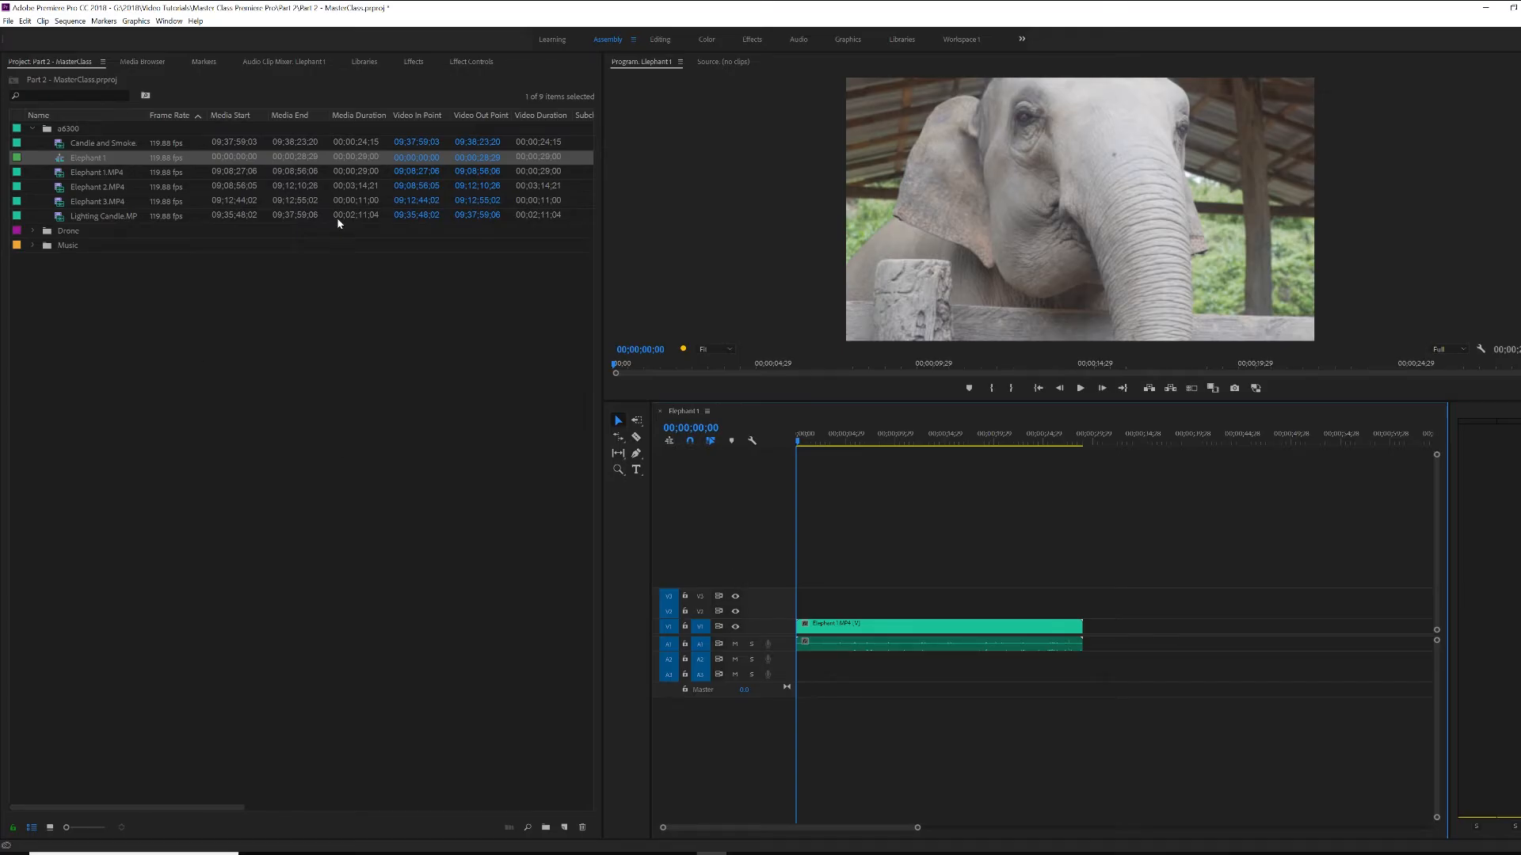
left_click(165, 179)
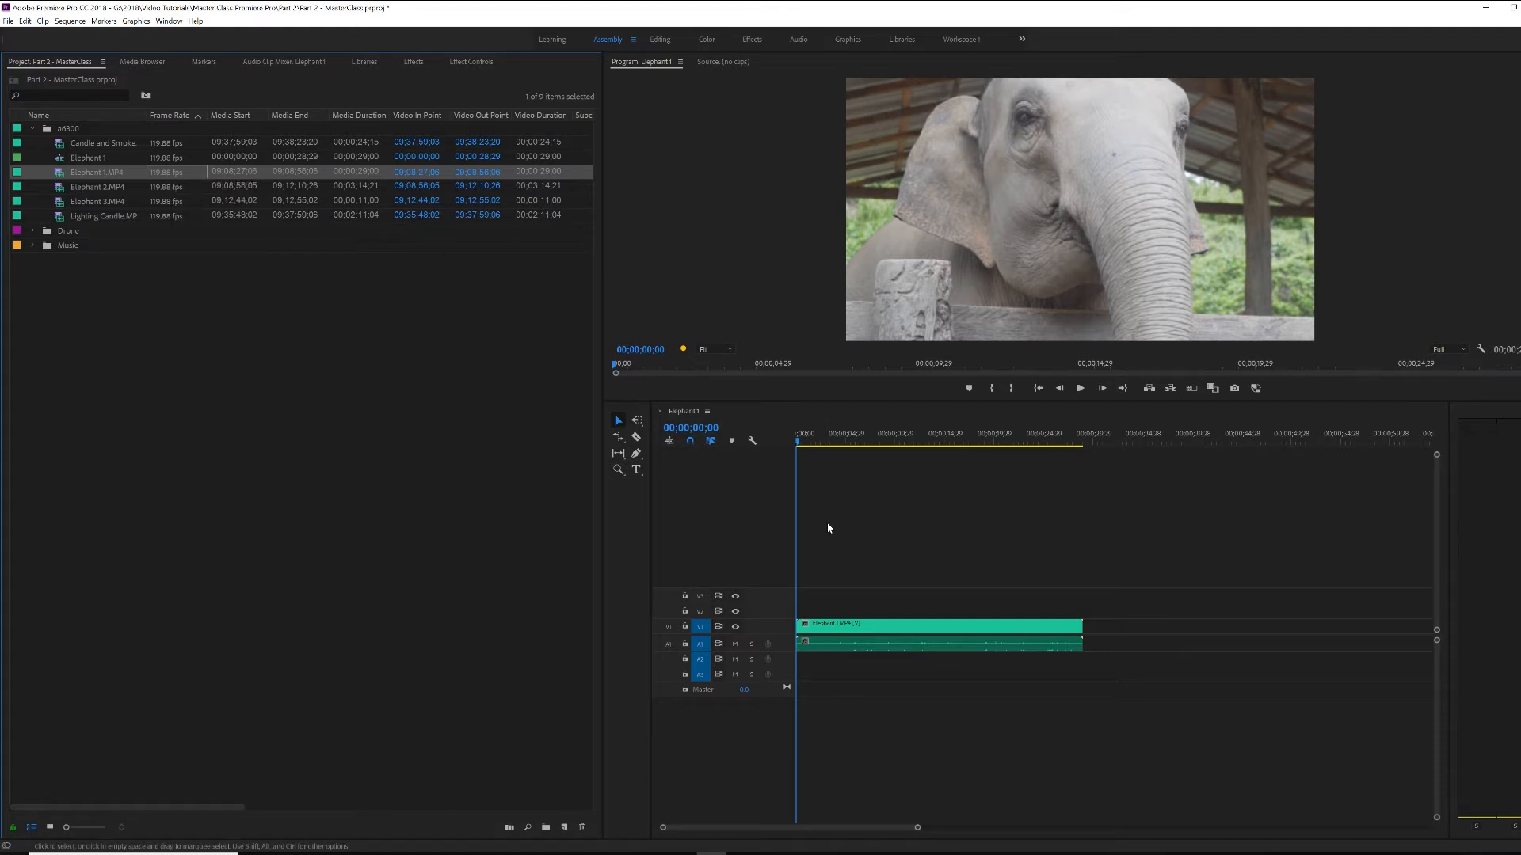
left_click(166, 162)
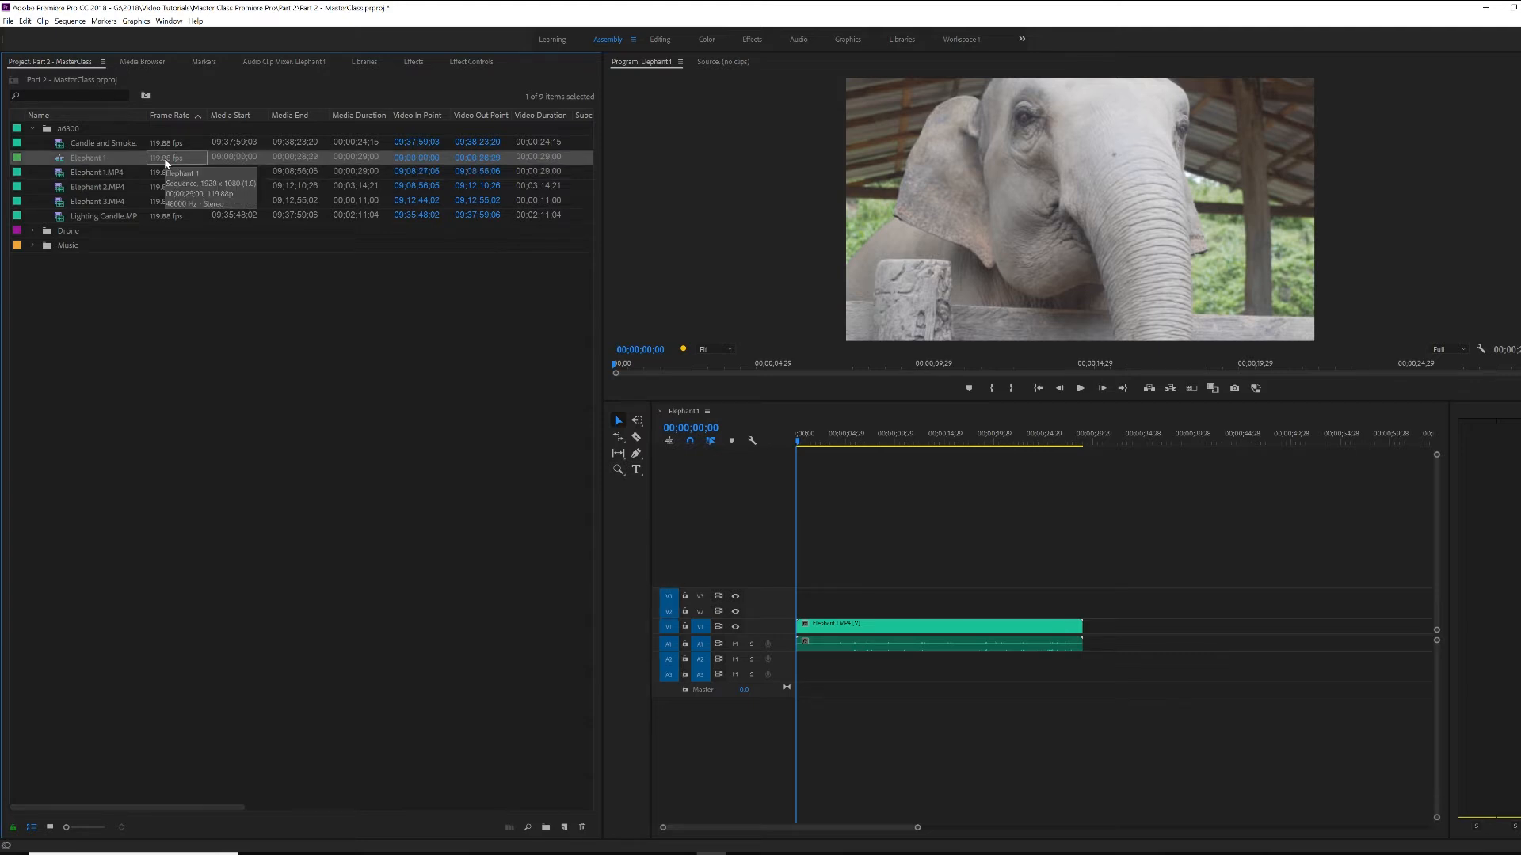
left_click(197, 269)
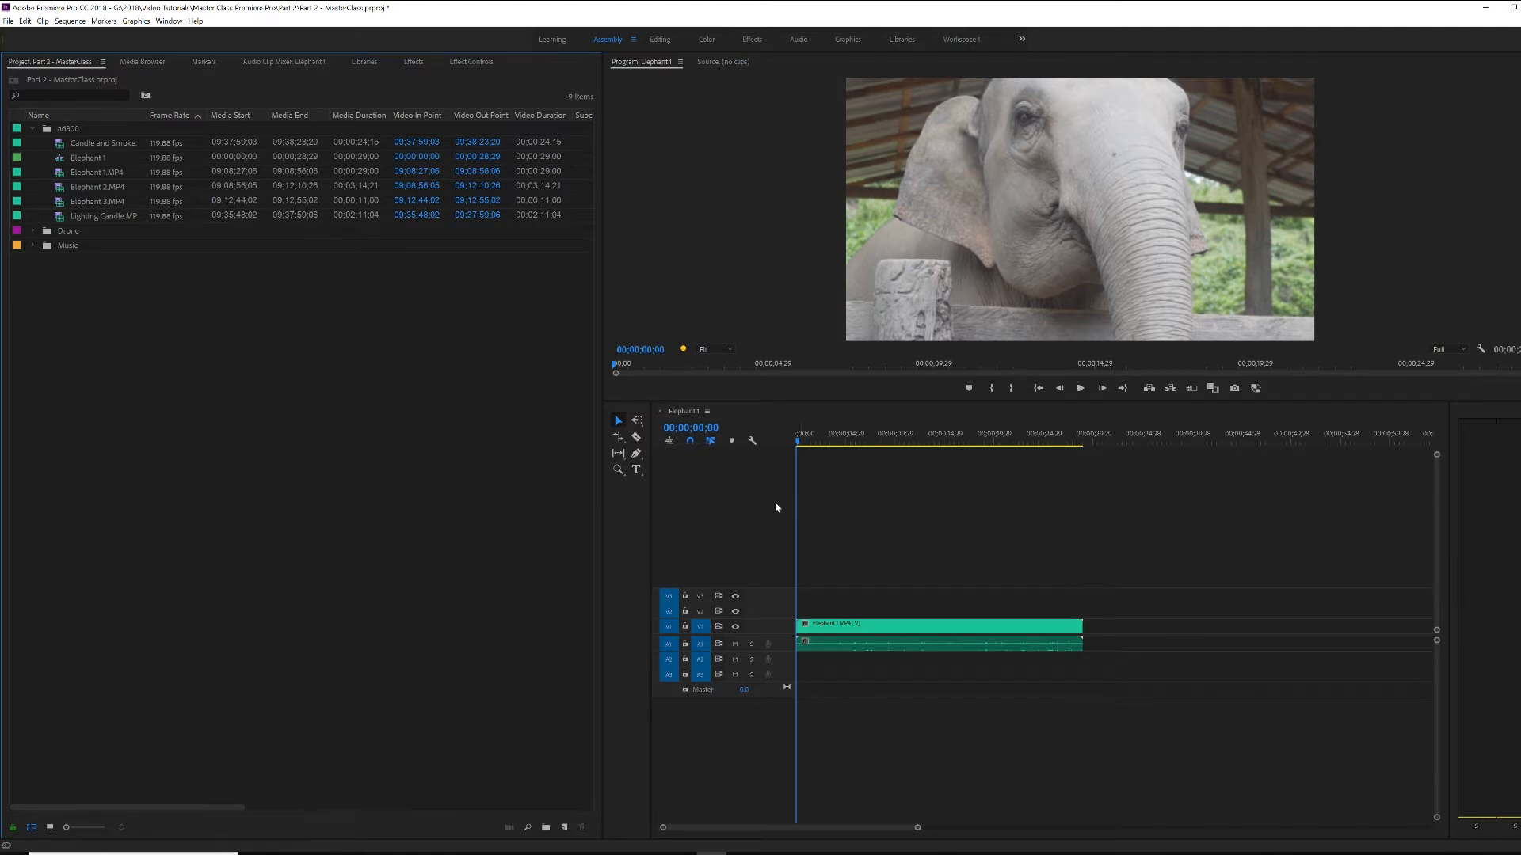
- Change the Elephant 1 sequence settings to display time as frames instead of timecode
left_click(841, 454)
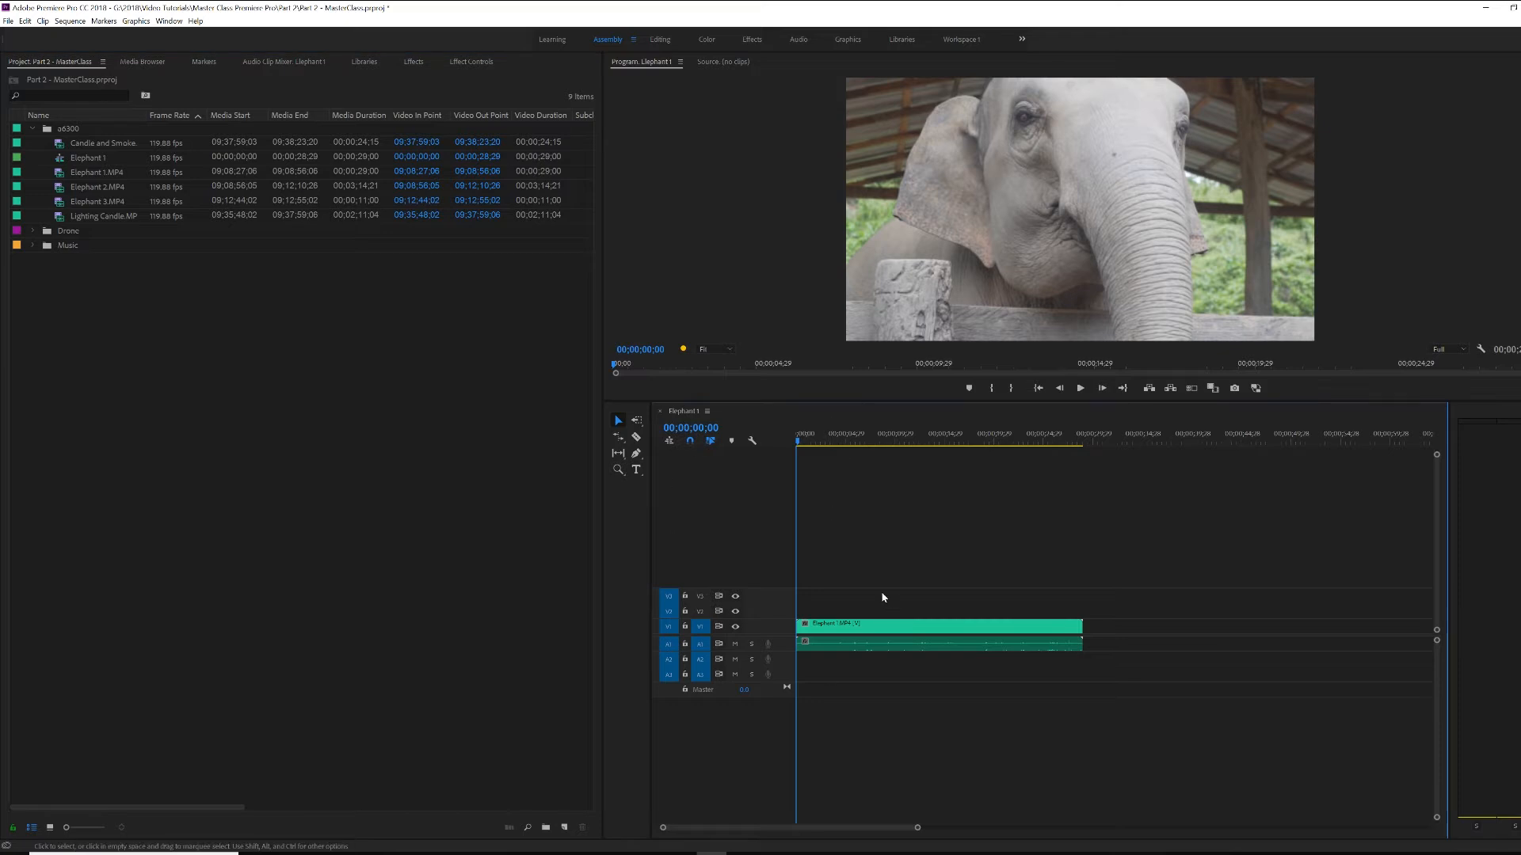
left_click(70, 21)
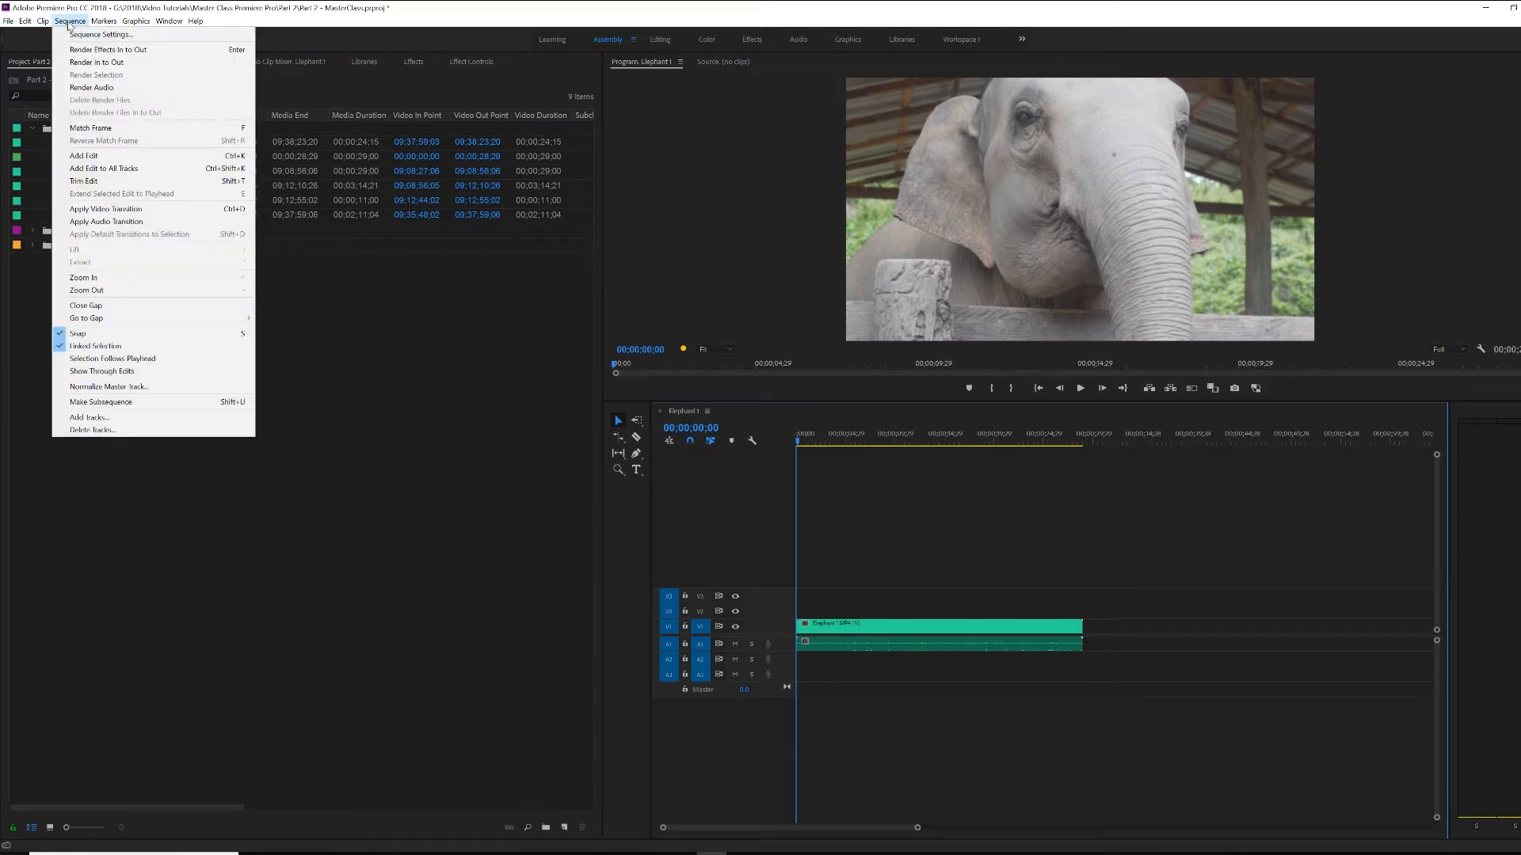
left_click(82, 33)
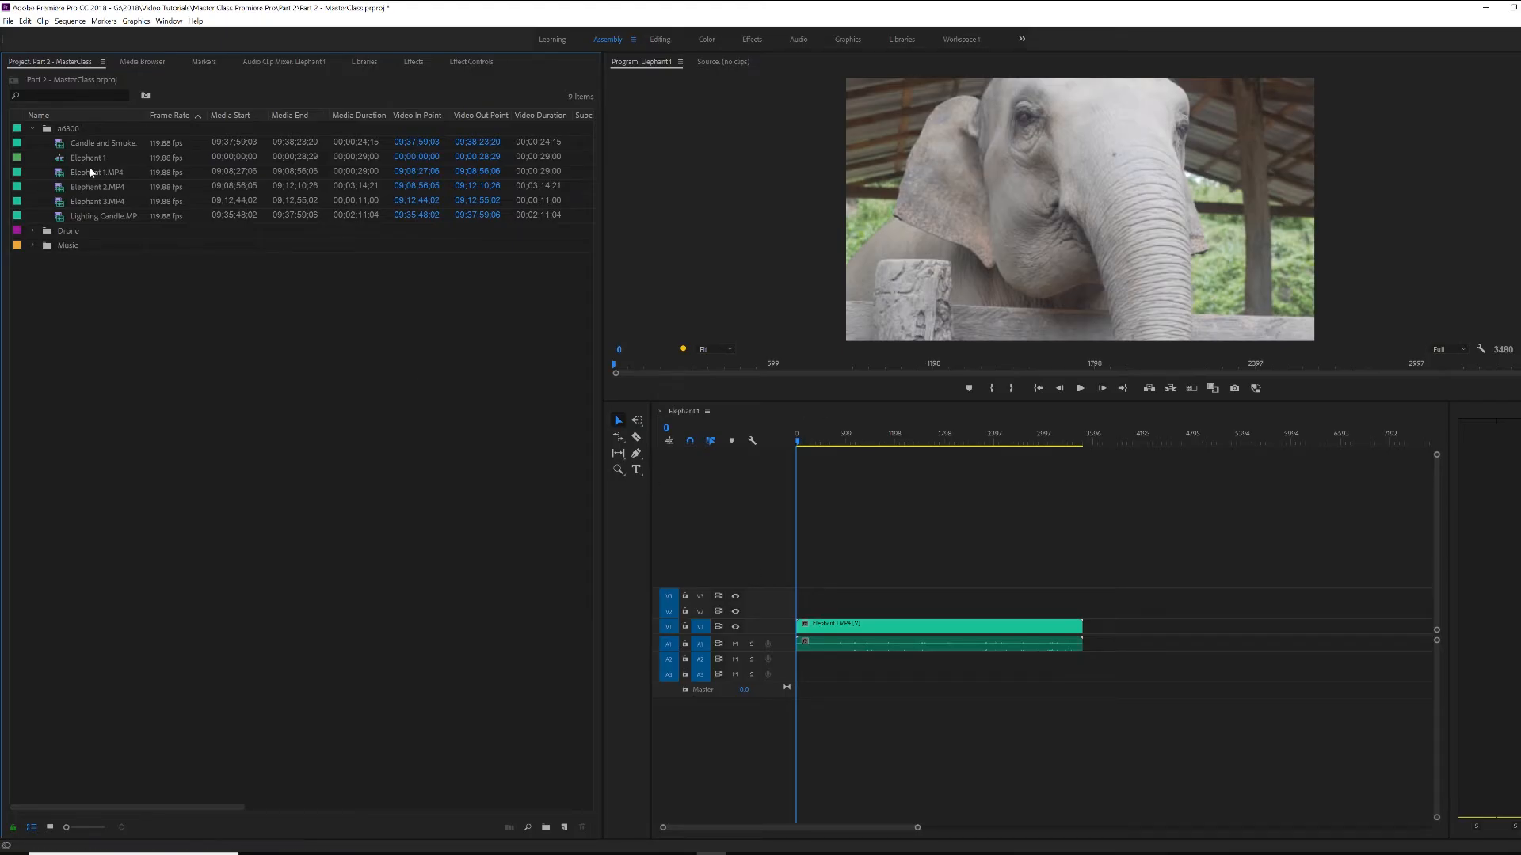
- Try adding Elephant 1.MP4 above V3 so that a new video track is created, and undo it
left_click_drag(99, 172, 933, 580)
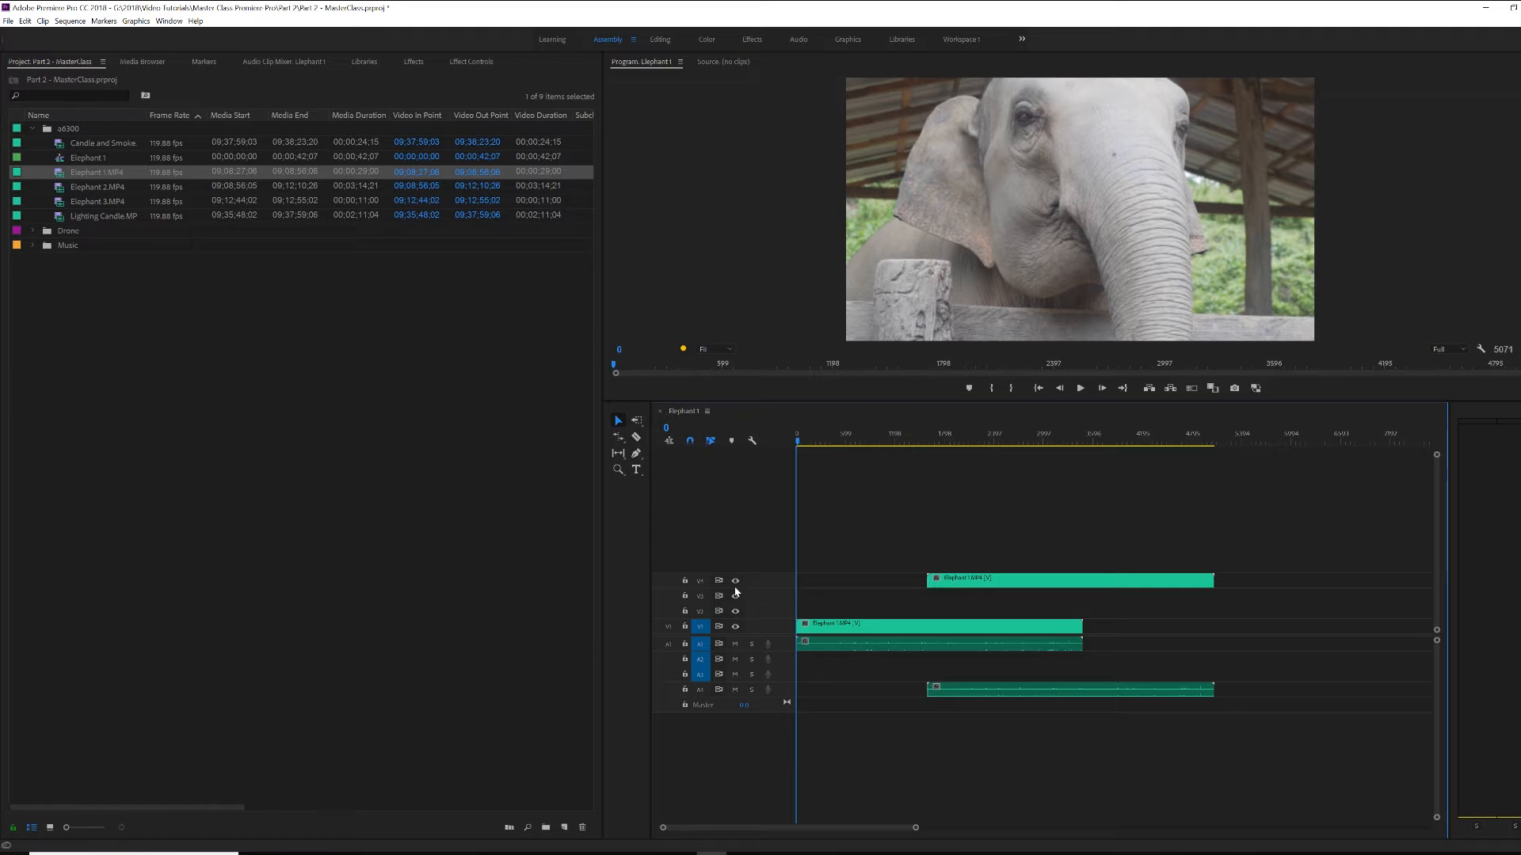
key("ctrl+z")
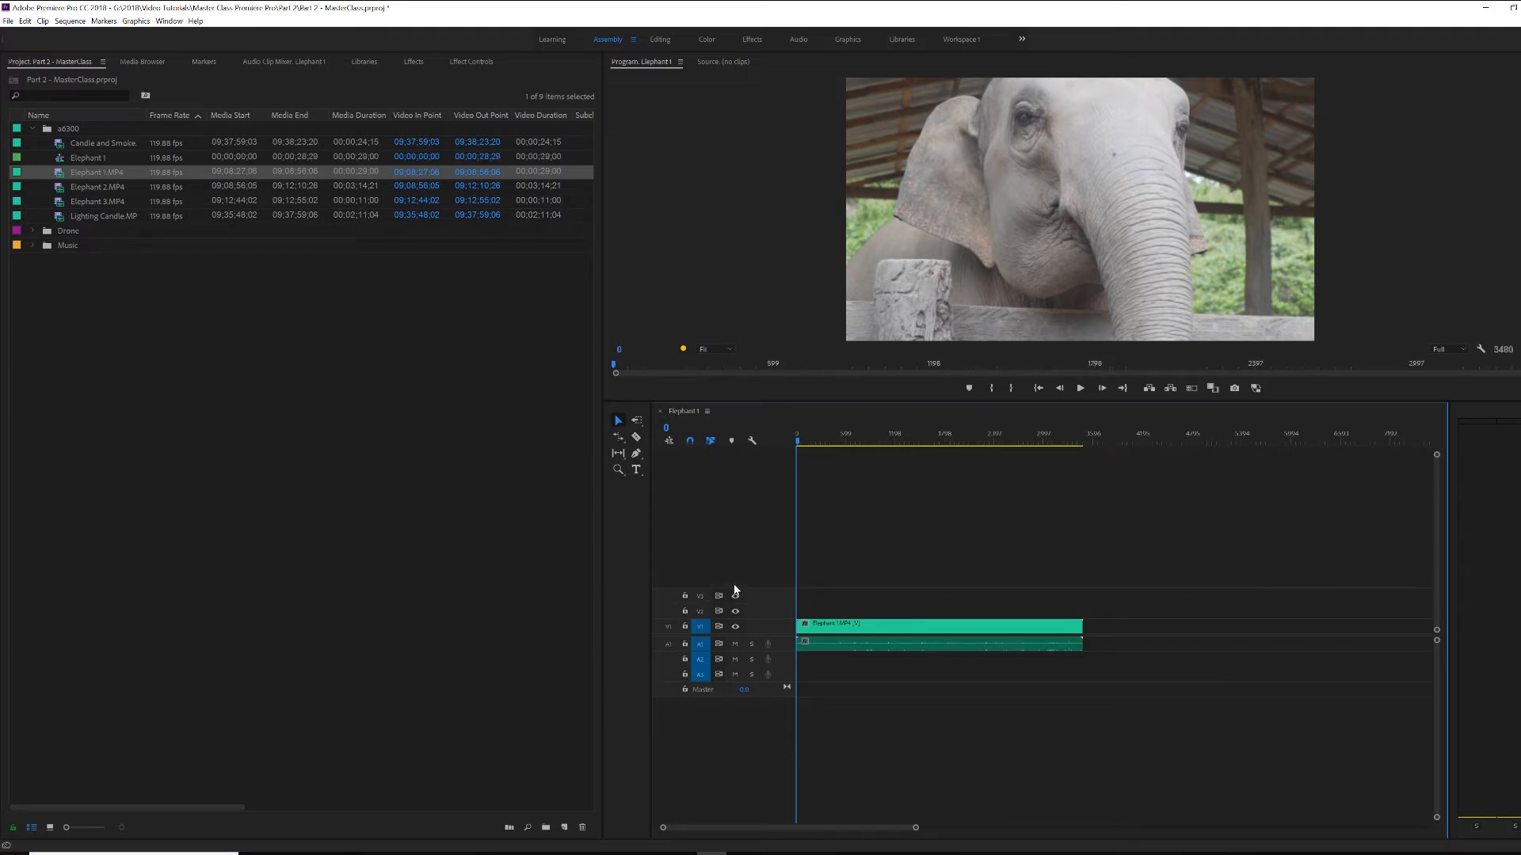
- Add 3 video tracks after Video 3 and 3 audio tracks after Audio 3 in the sequence
right_click(735, 535)
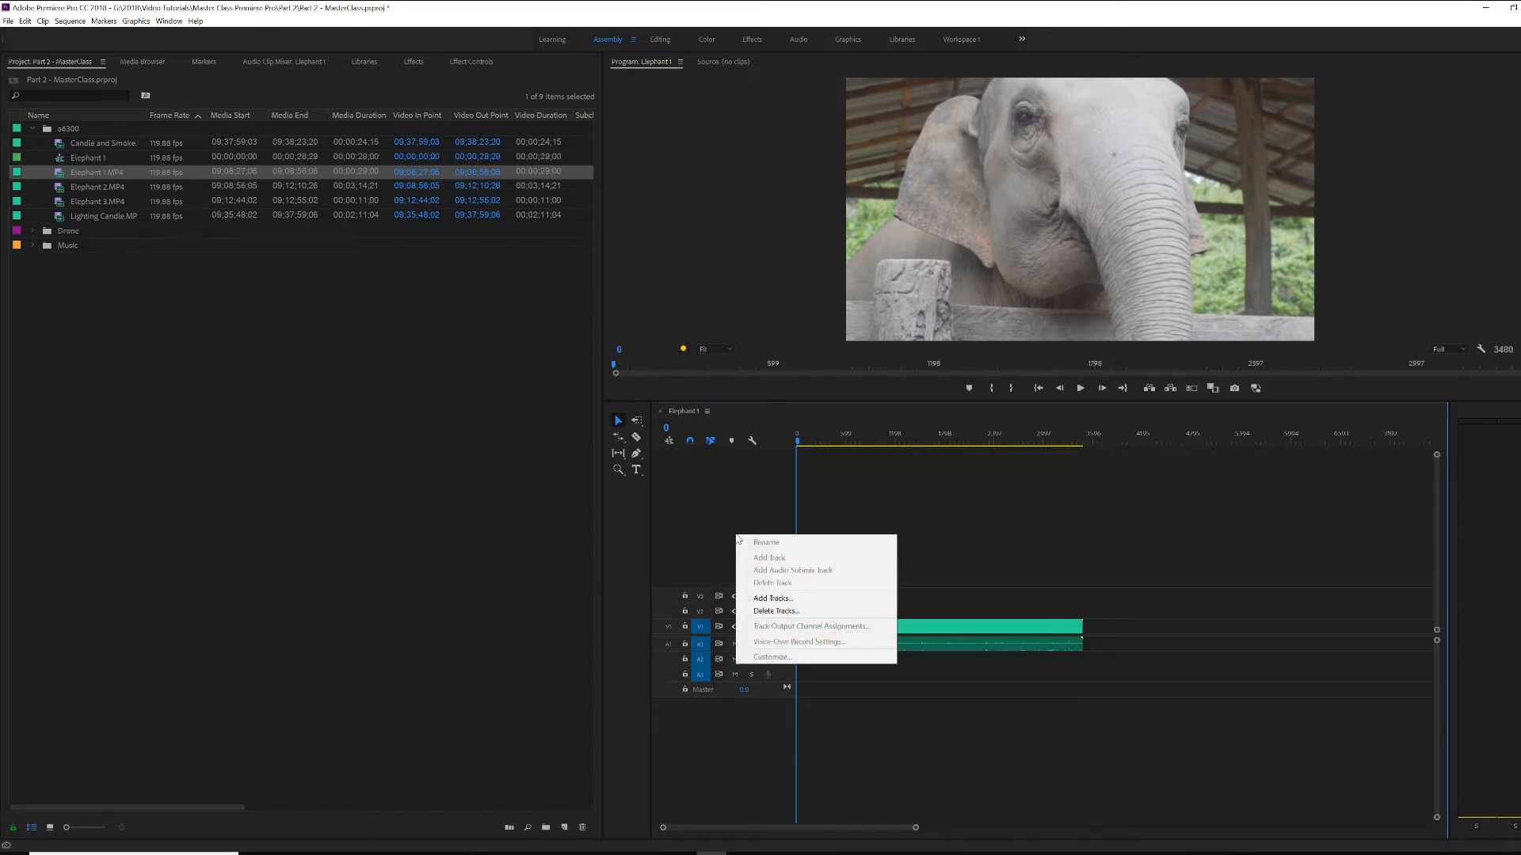
left_click(772, 599)
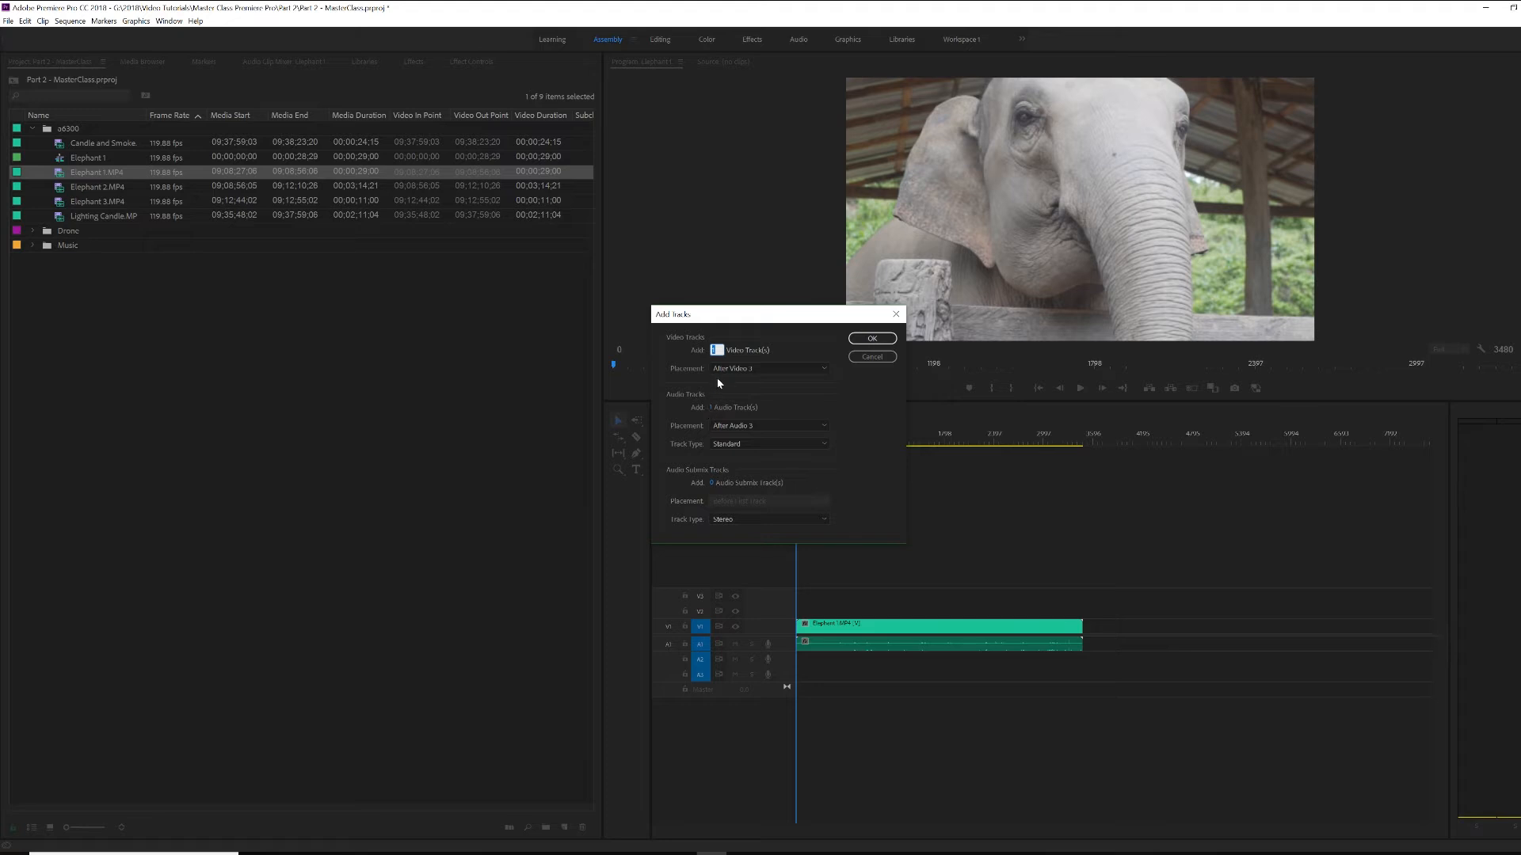
left_click(716, 407)
type("3")
left_click(872, 338)
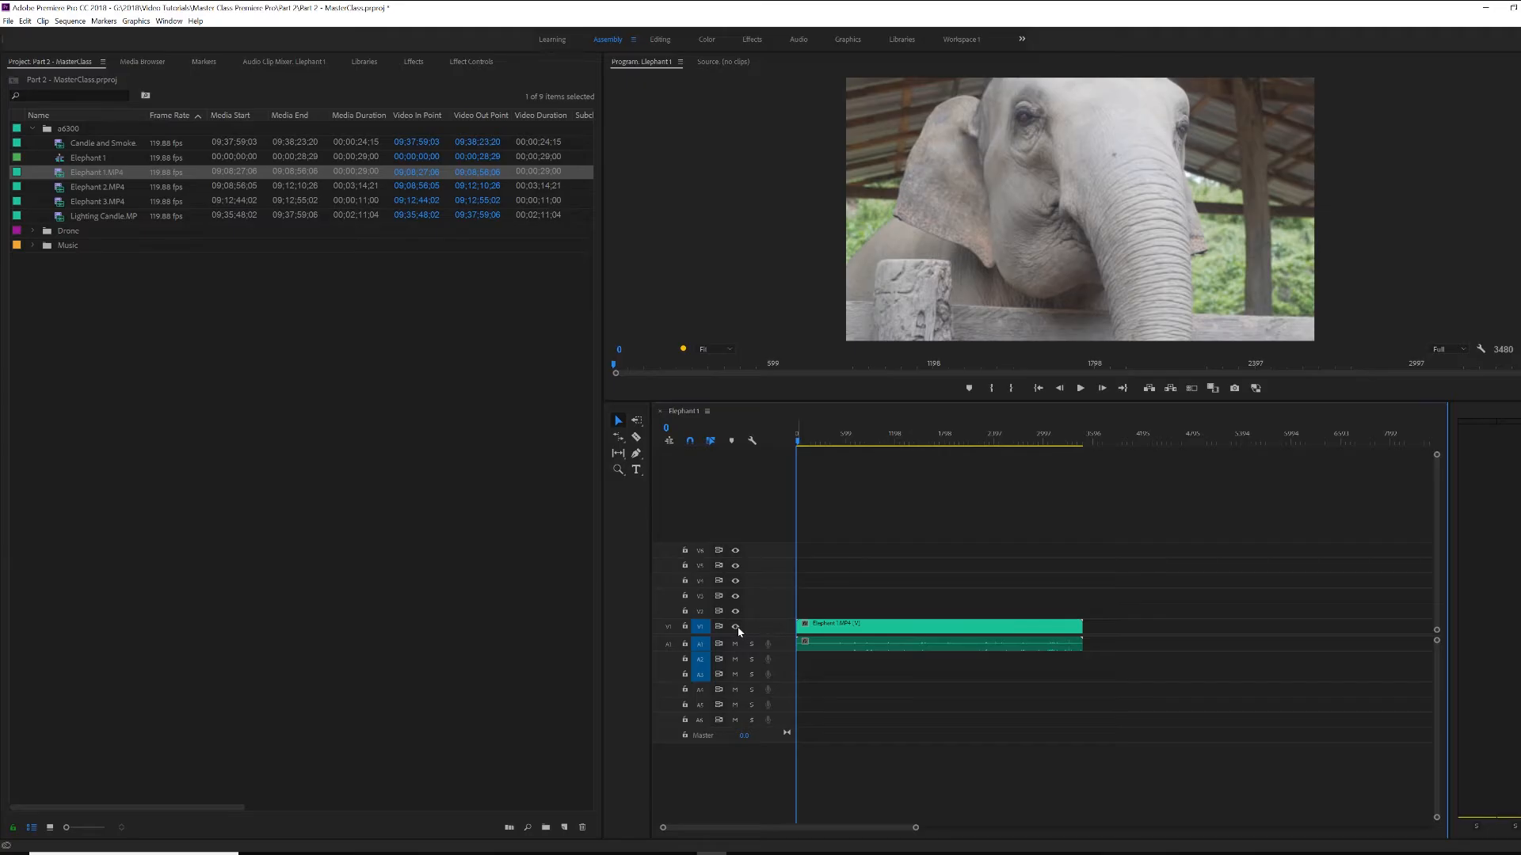
- Try hiding video track V1 and turn its output back on
left_click(735, 627)
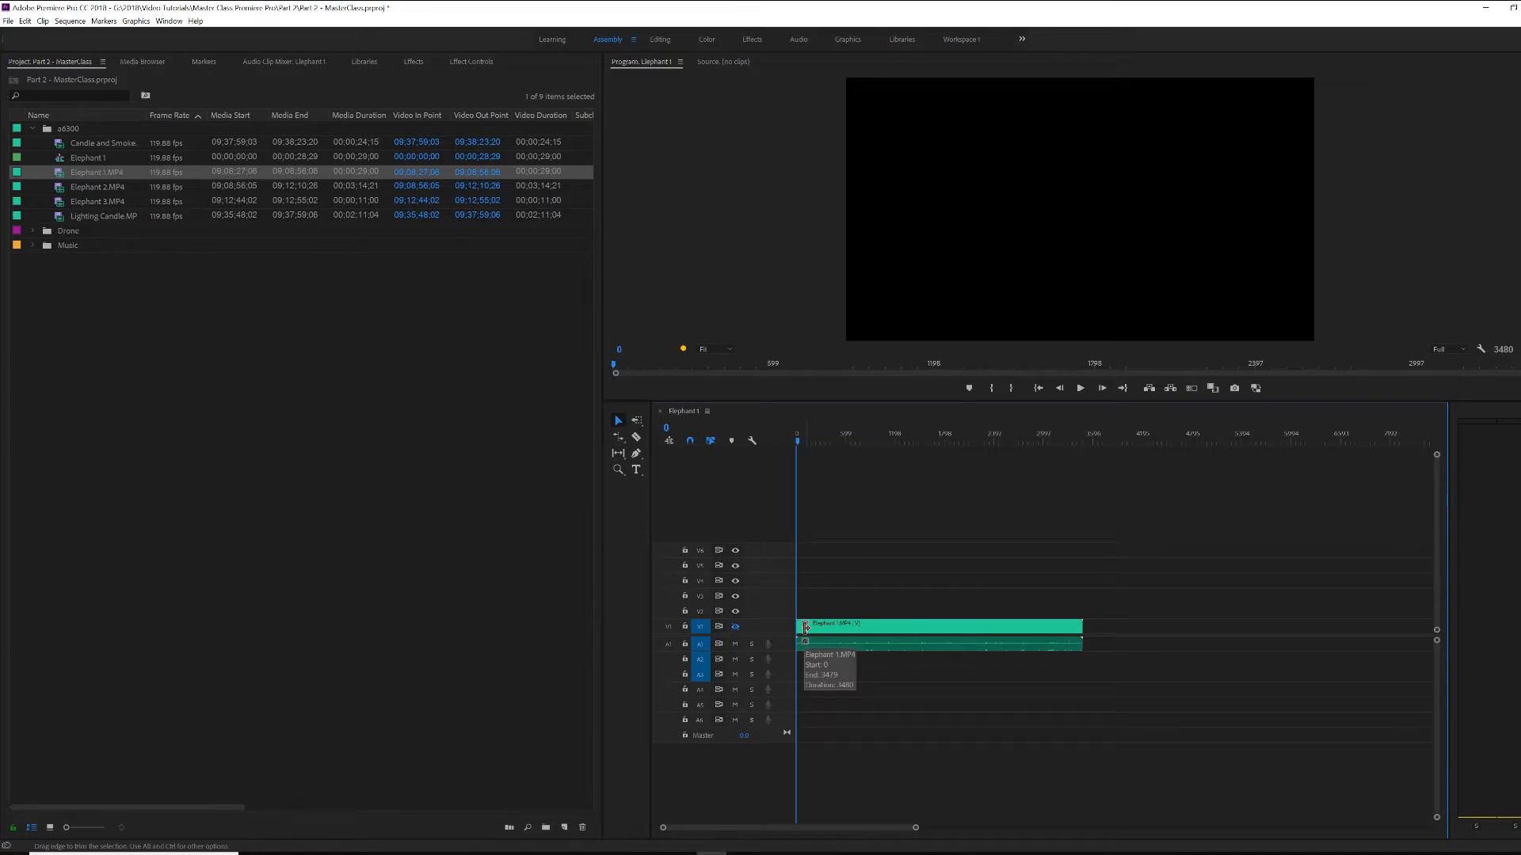
left_click(735, 627)
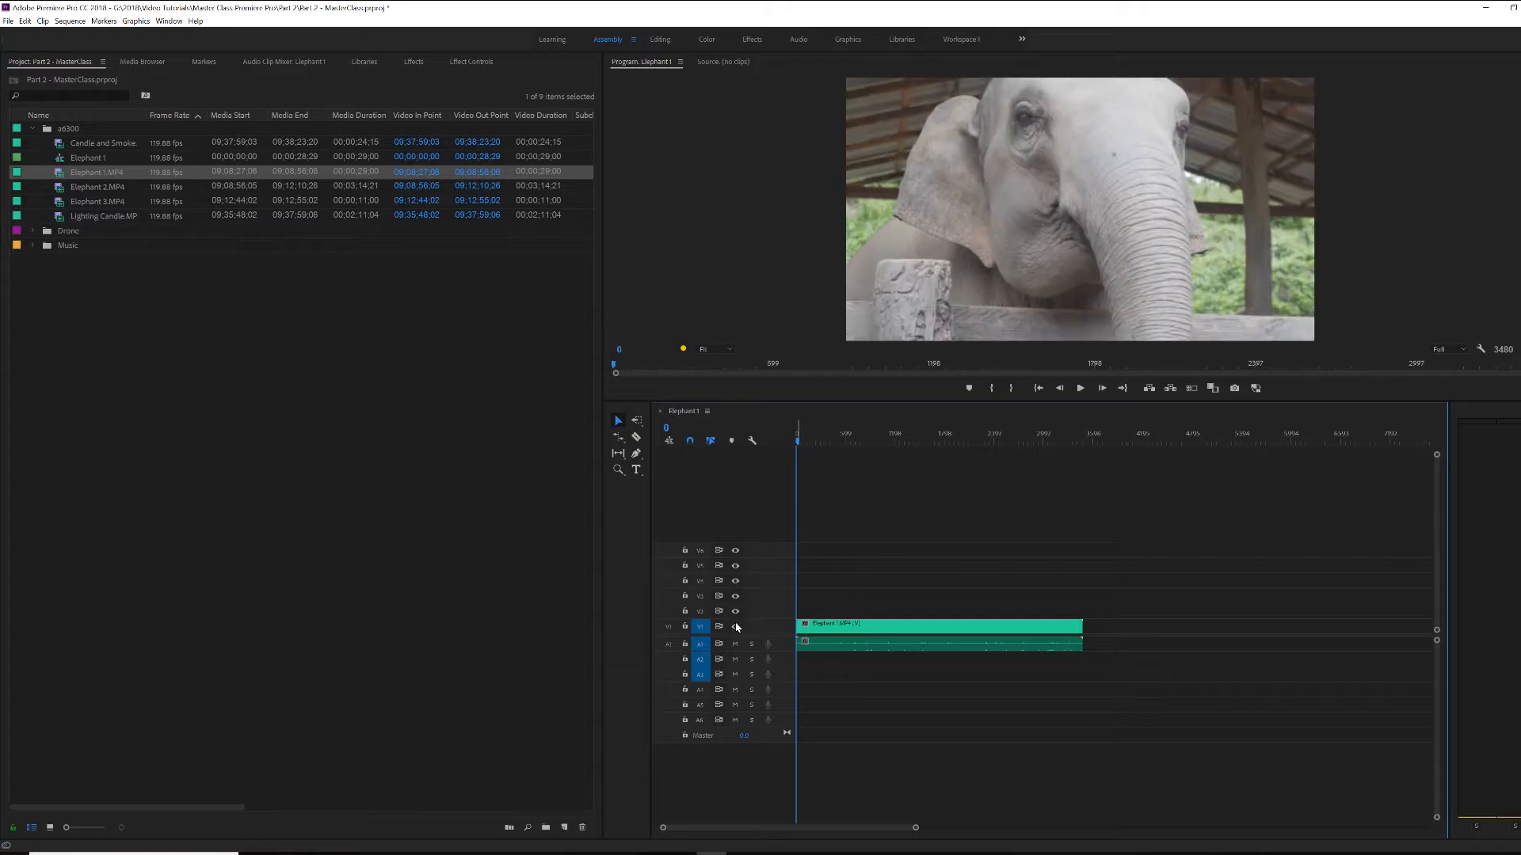
- Place Lighting Candle.MP4 on V2 overlapping the Elephant 1 clip, and check V2's output with the playhead at frame 1510
left_click_drag(103, 215, 903, 609)
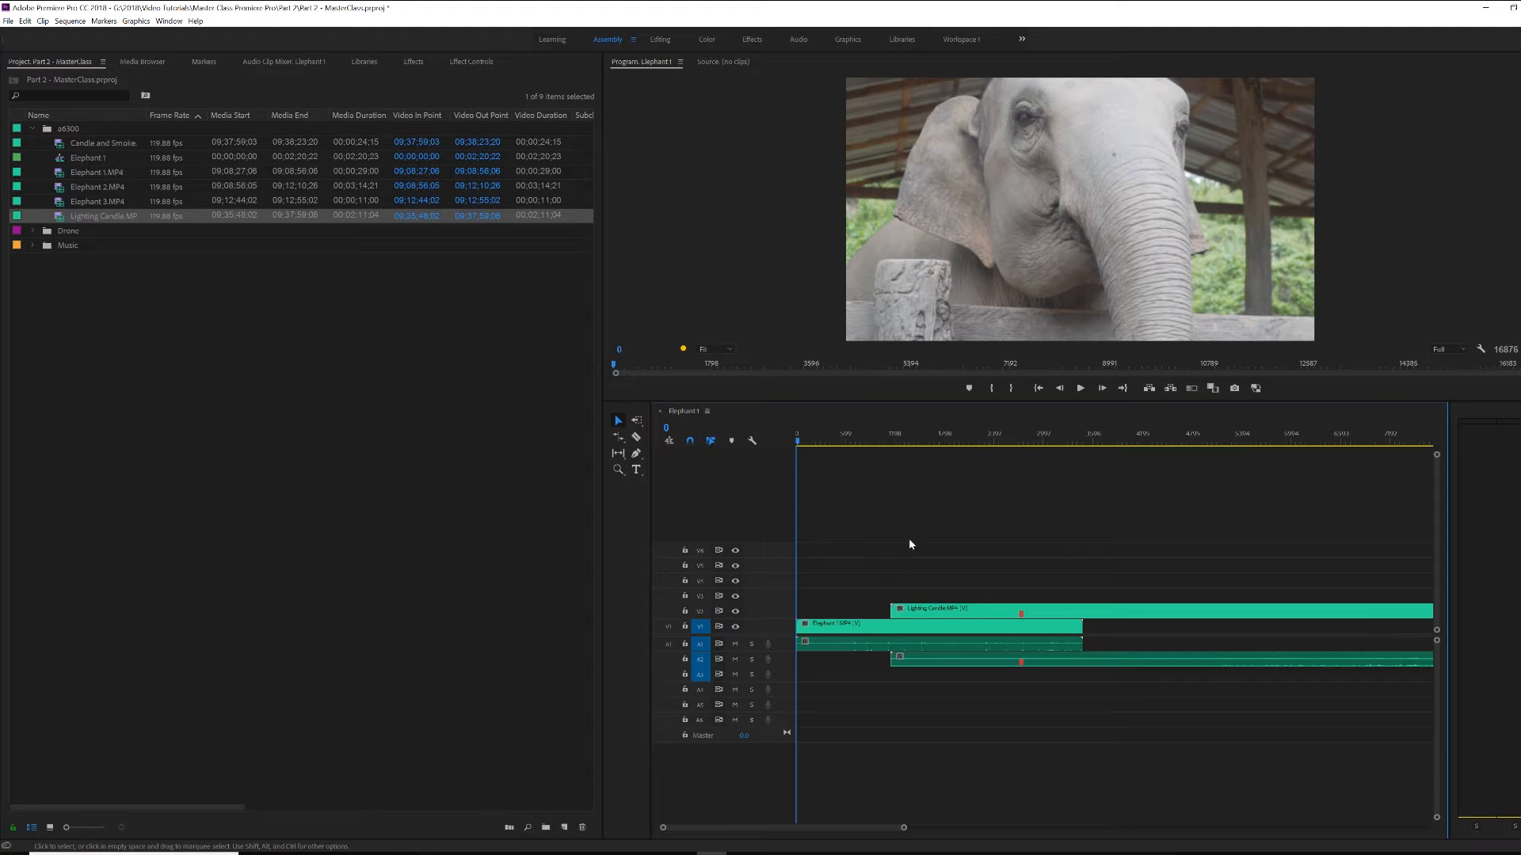
left_click(918, 441)
left_click_drag(919, 444, 921, 443)
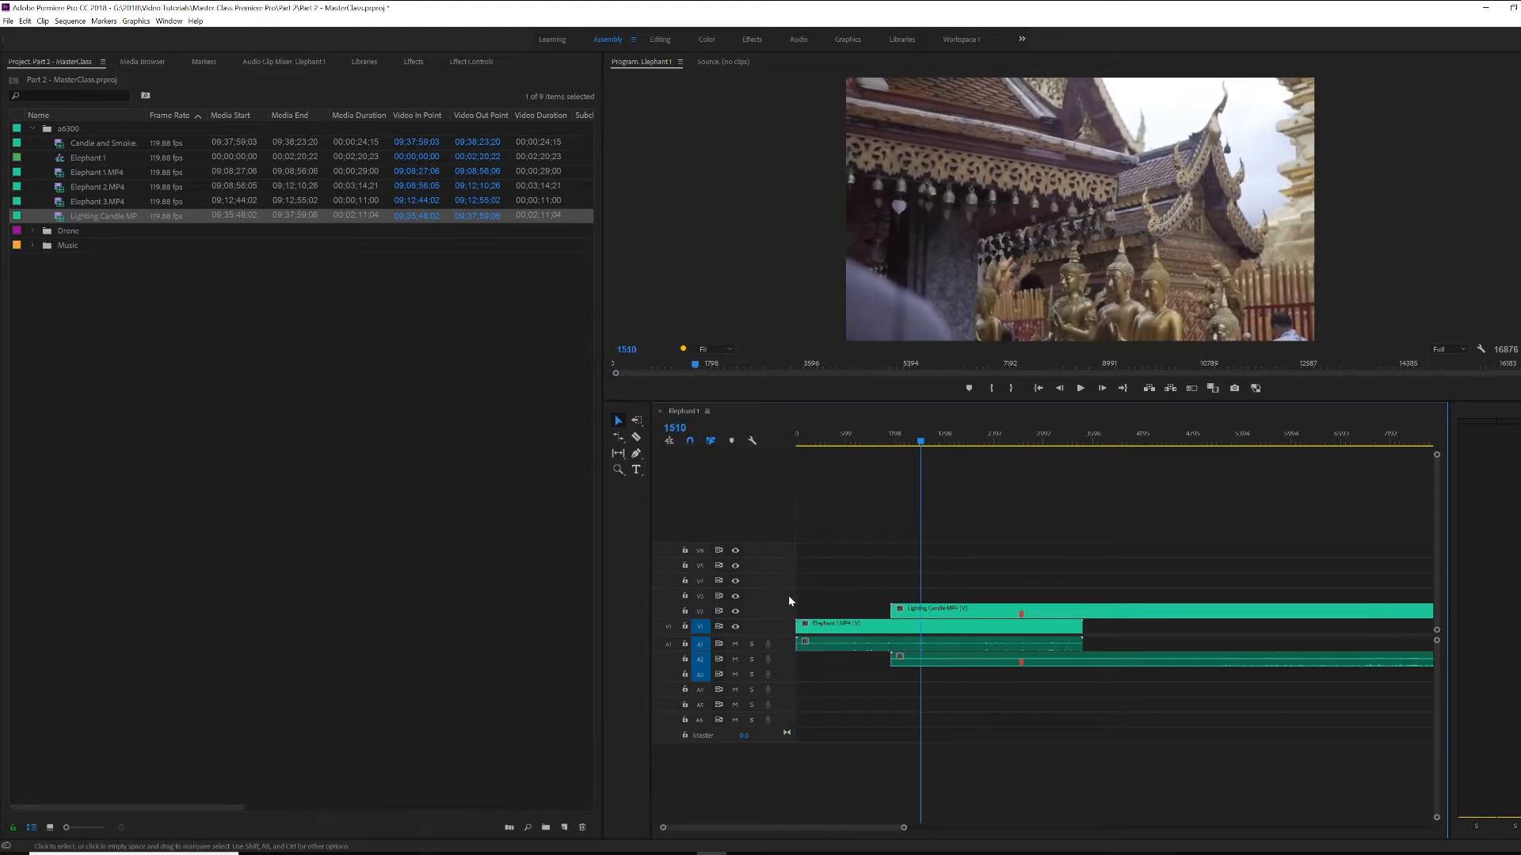
left_click(735, 612)
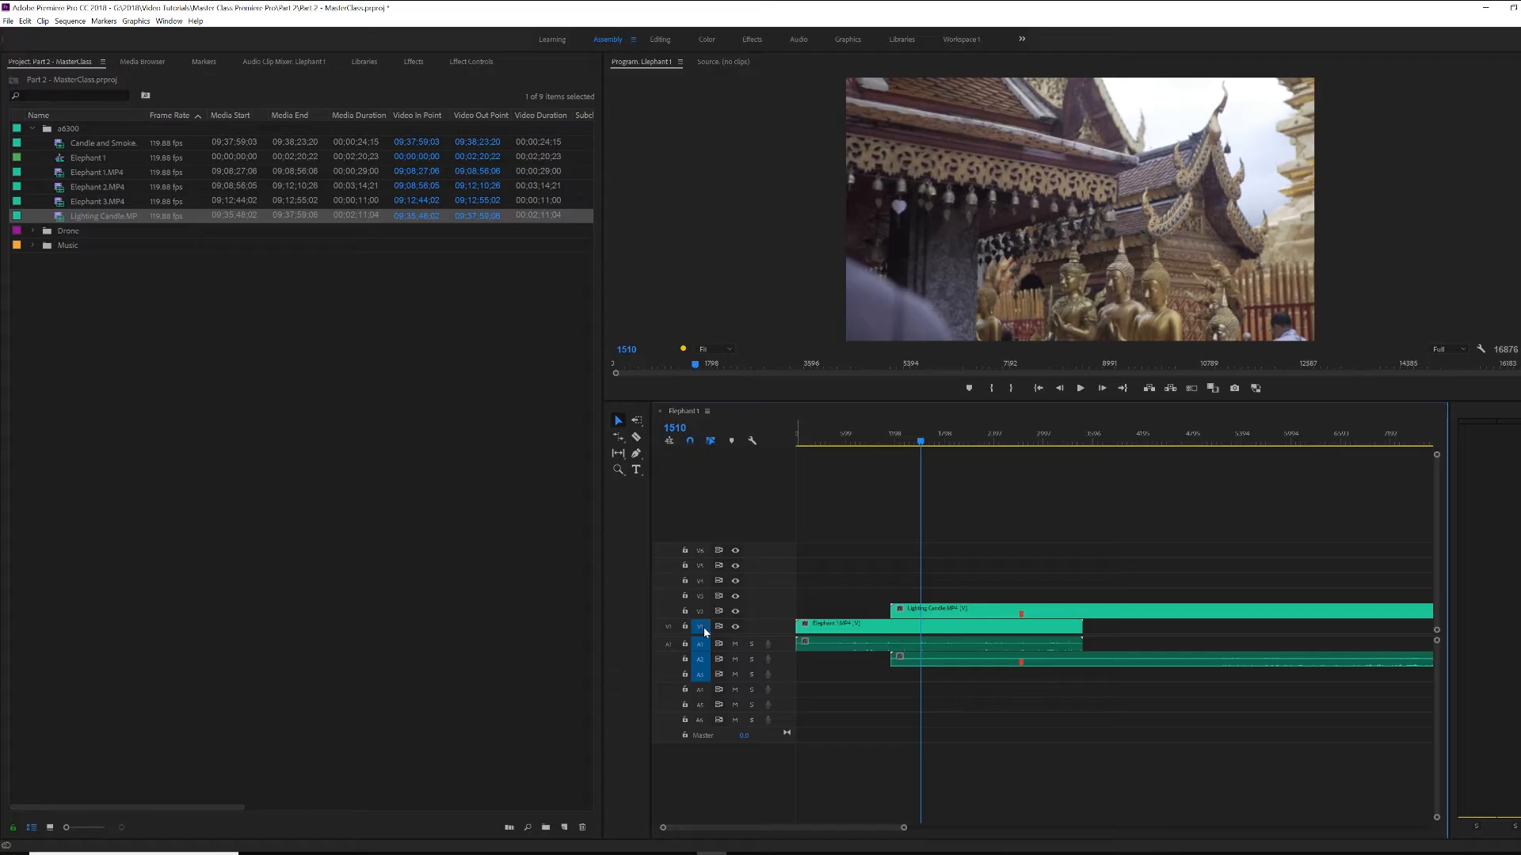
- Try pasting a copy of the Elephant 1 clip on V1 and A1 at frame 1547, and undo it
left_click(874, 643)
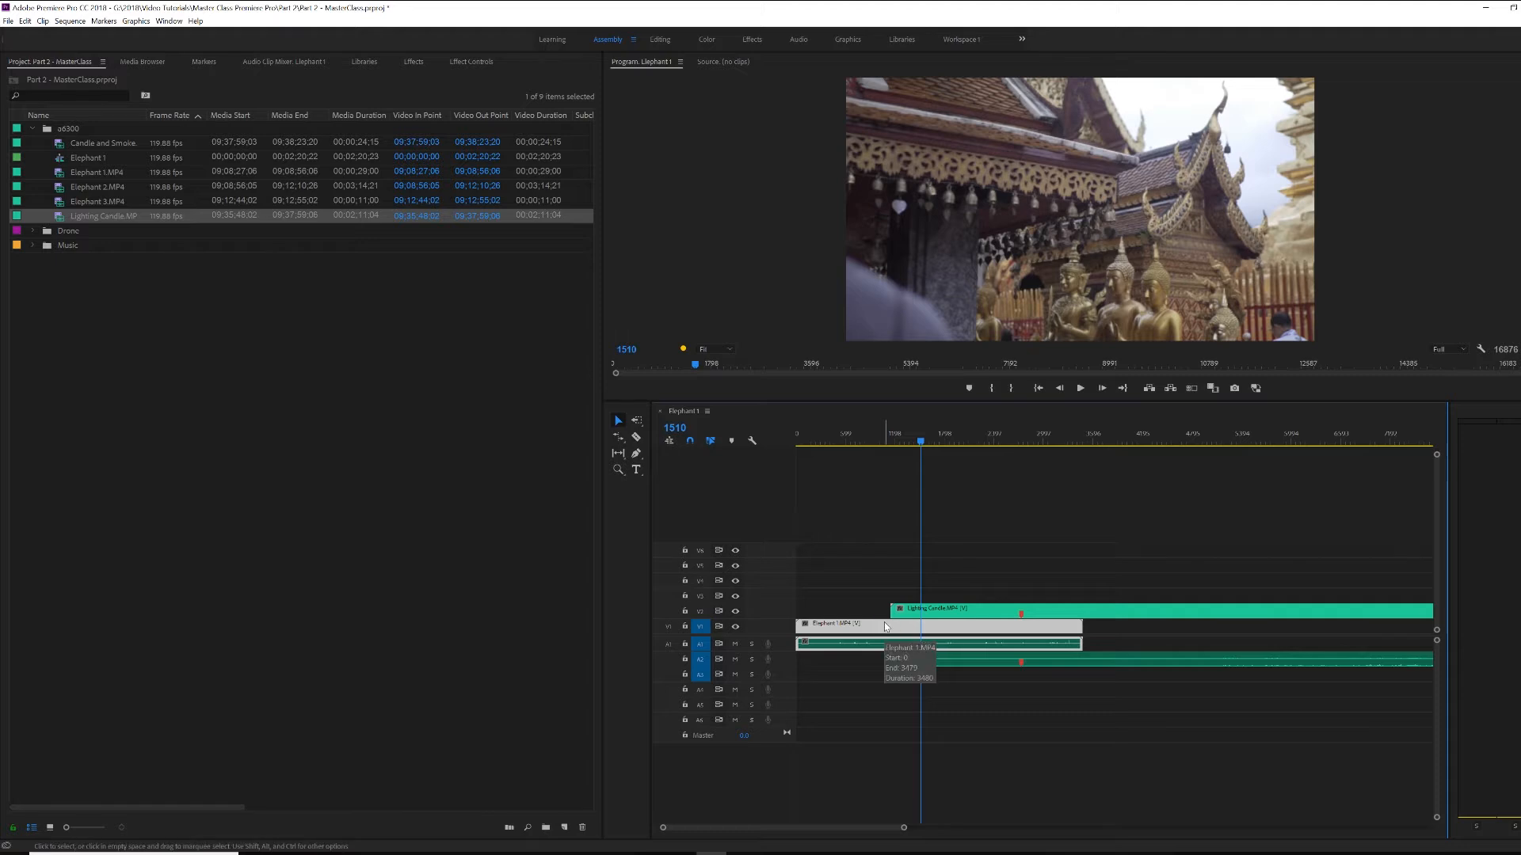
left_click(924, 440)
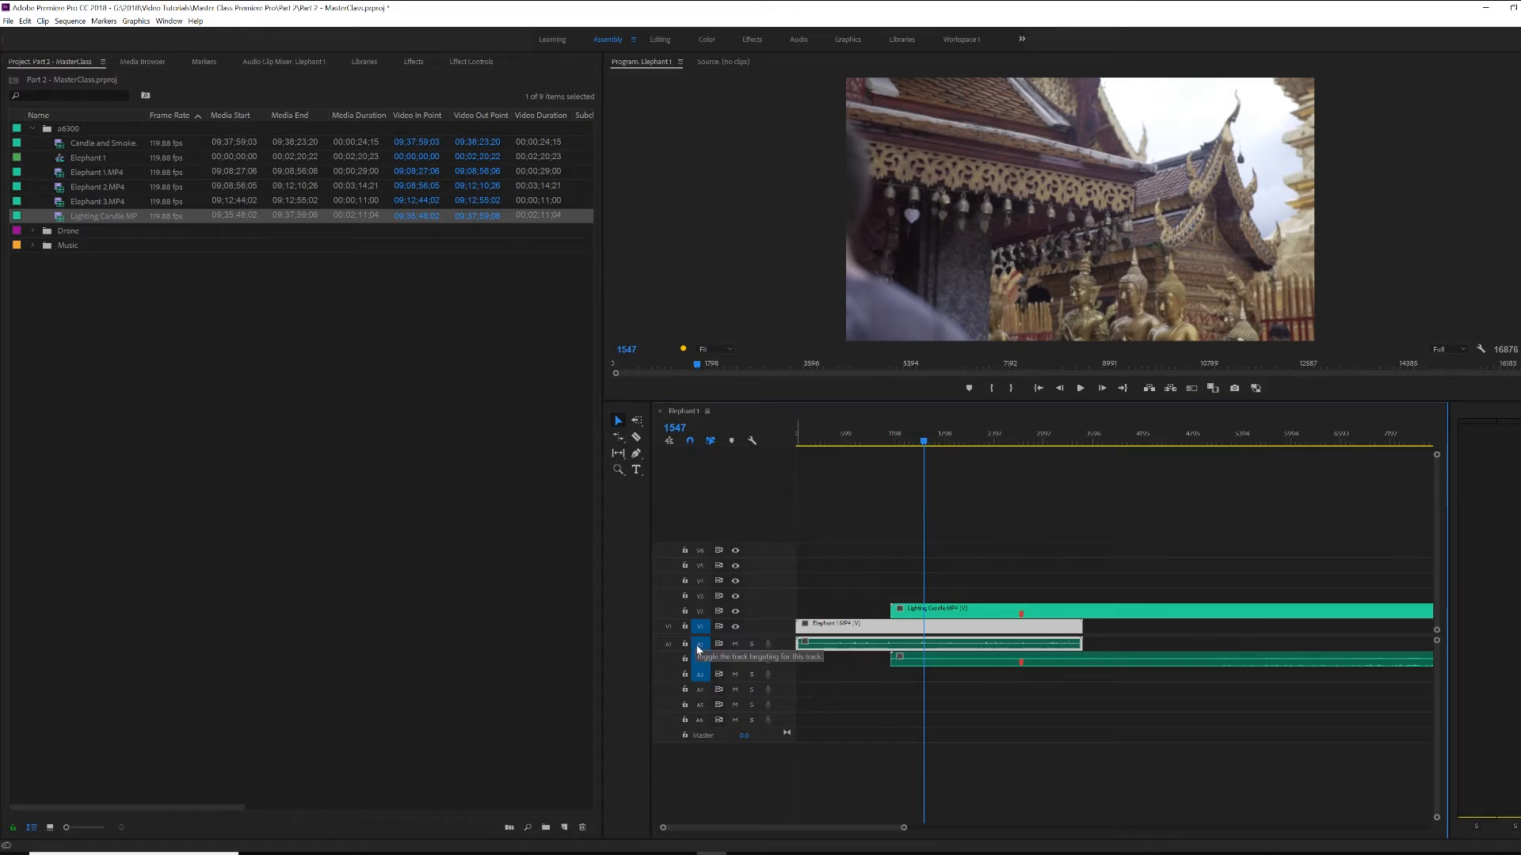
key("ctrl+v")
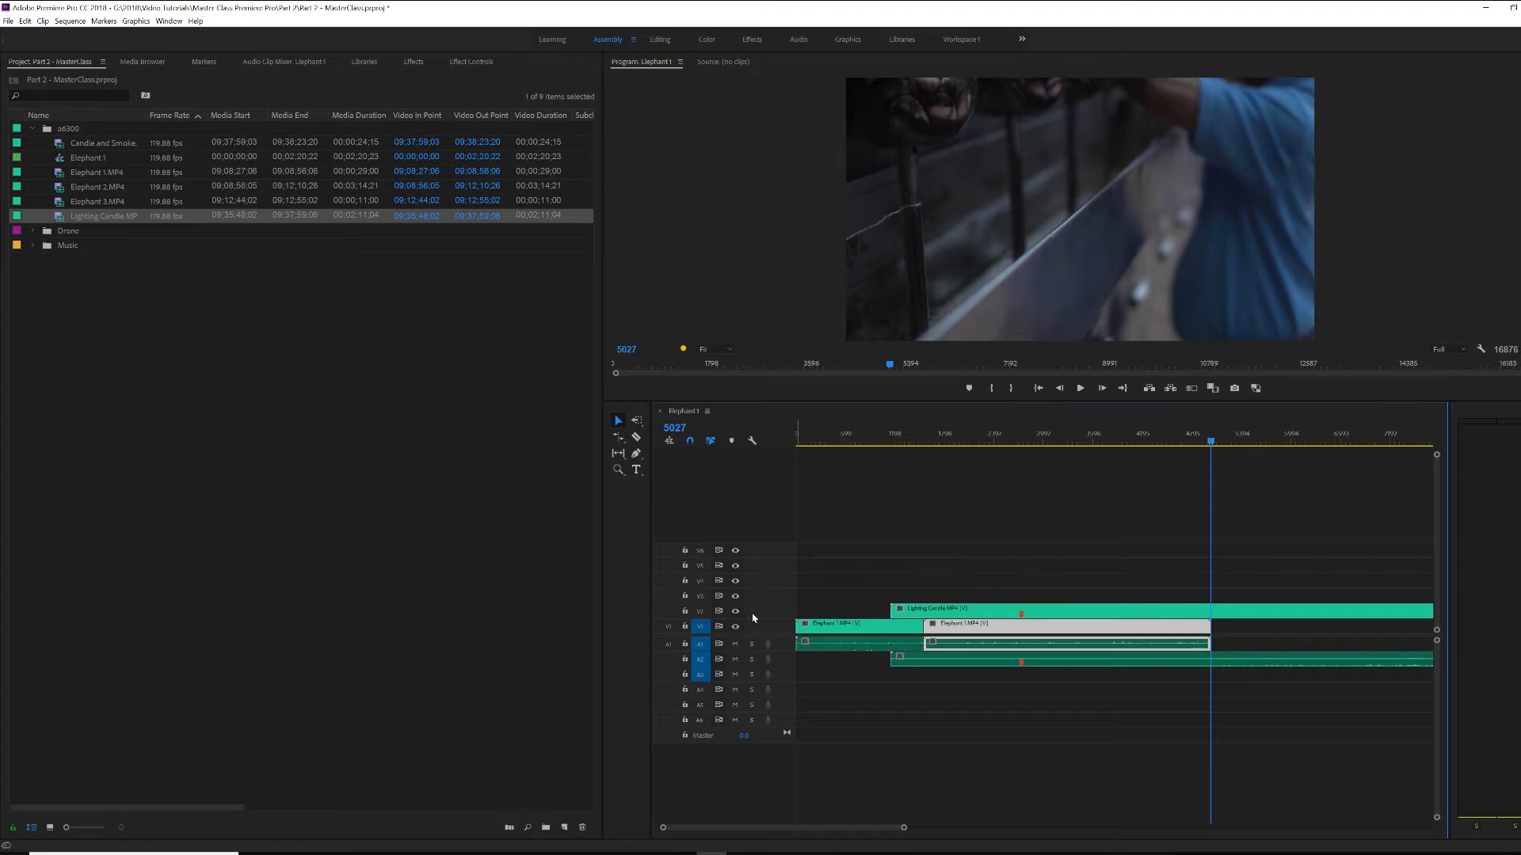
key("ctrl+z")
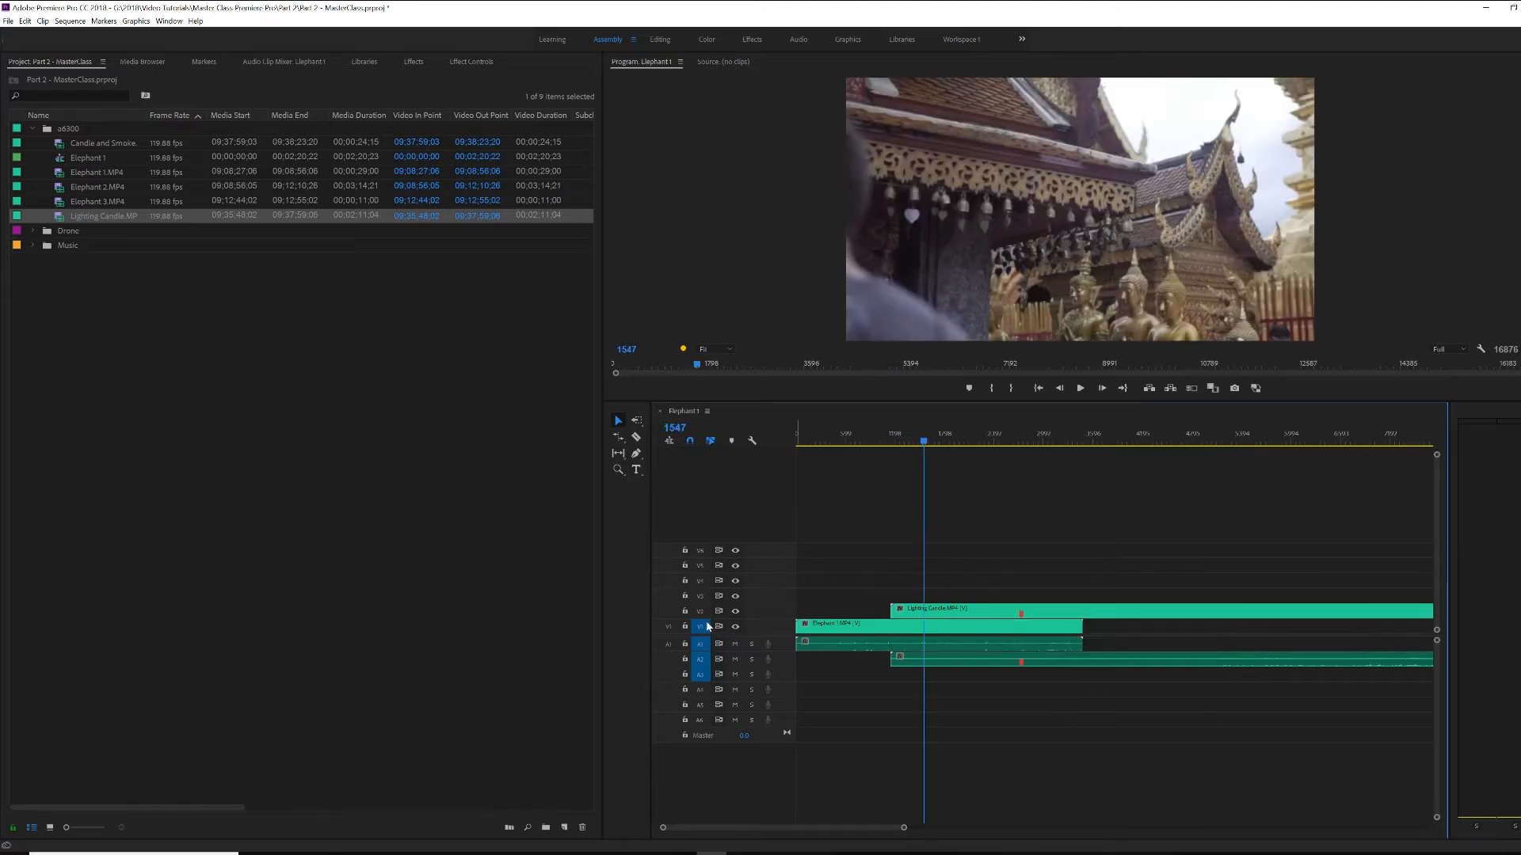
- Switch track targeting from V1 and A1 to A3 over to V4 and A5 only
left_click(701, 581)
left_click(704, 645)
left_click(703, 659)
left_click(702, 676)
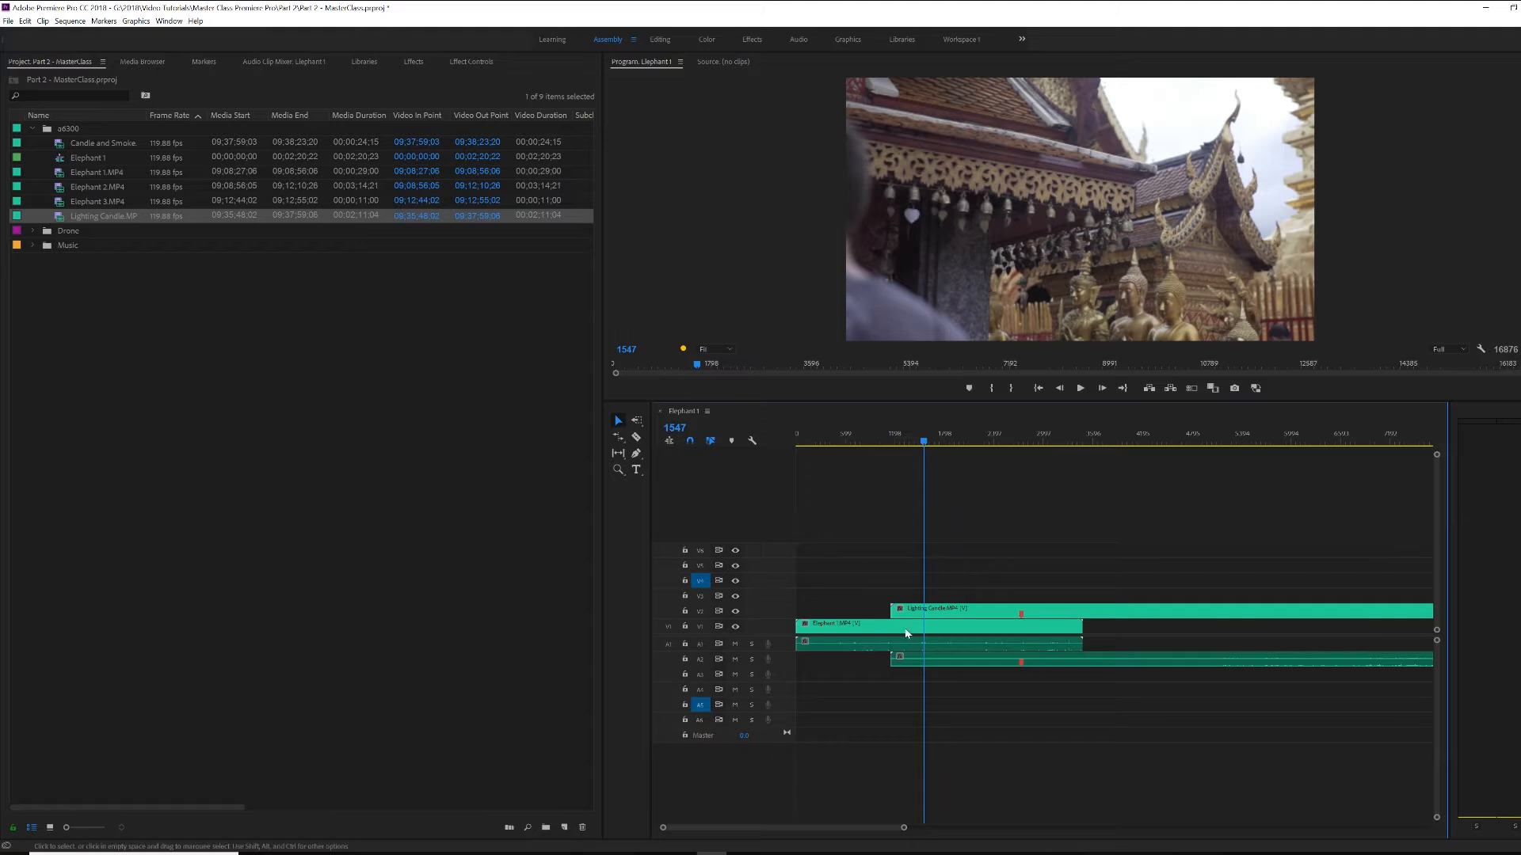
- Try pasting the copied Elephant 1 clip onto V4 and A5, undo it and turn off targeting for both tracks
key("ctrl+v")
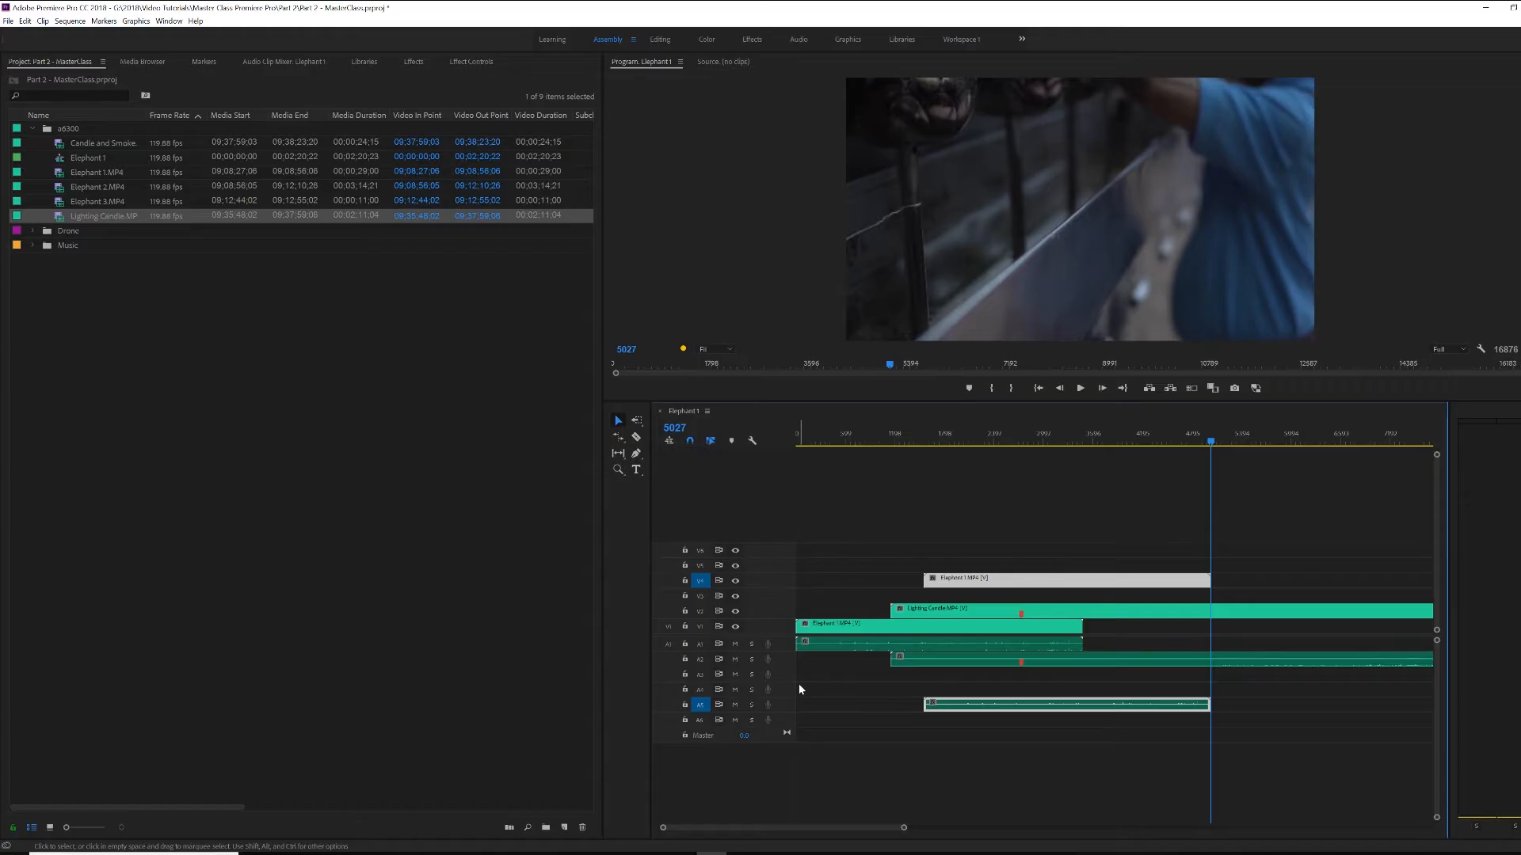
key("ctrl+z")
left_click(703, 581)
left_click(698, 705)
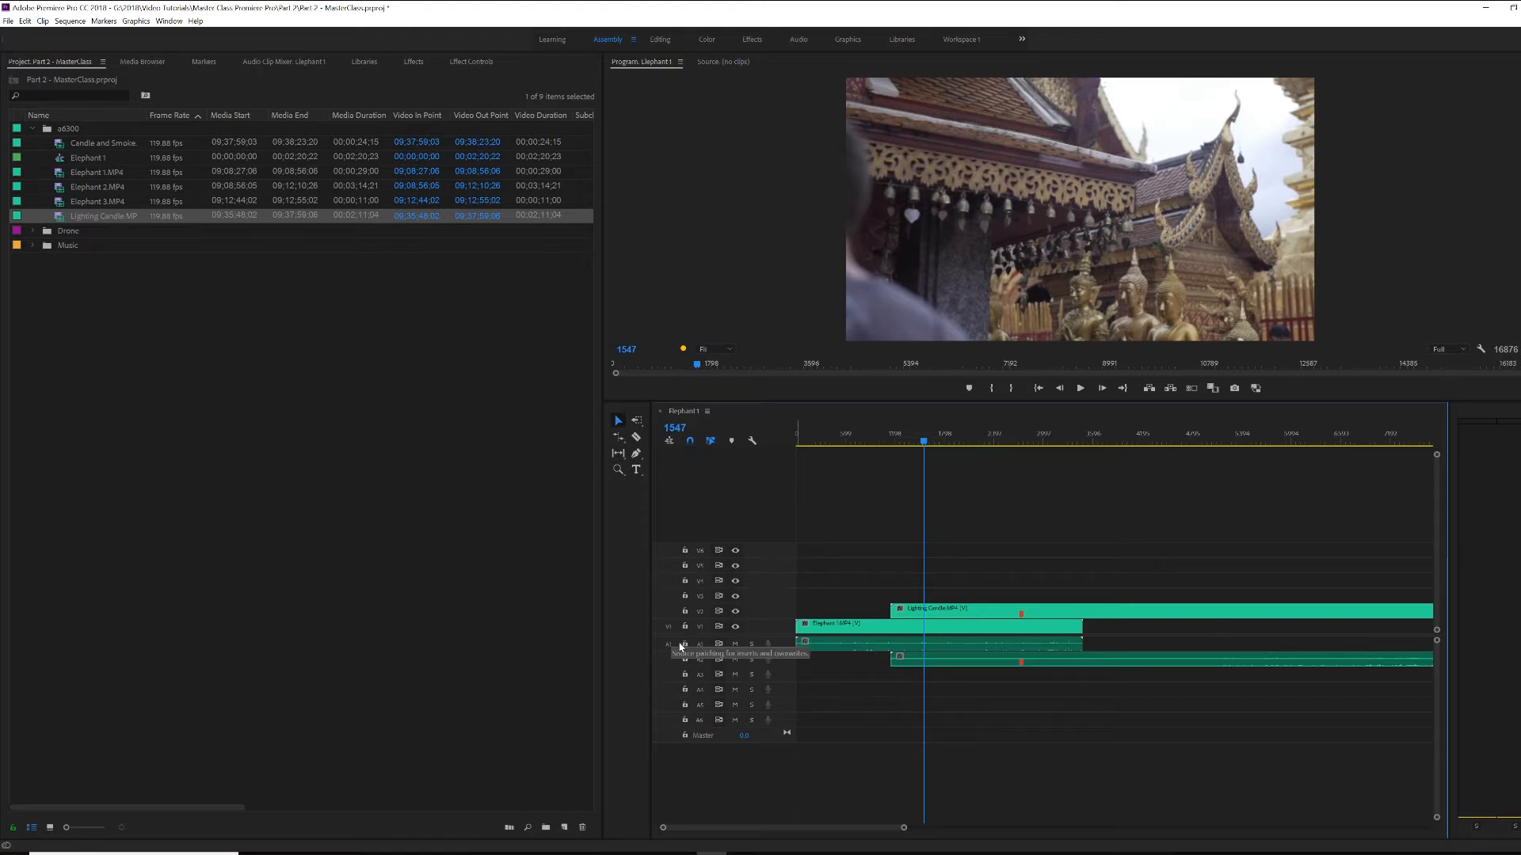
- Lock video track V2 and try selecting its Lighting Candle clip
left_click(683, 612)
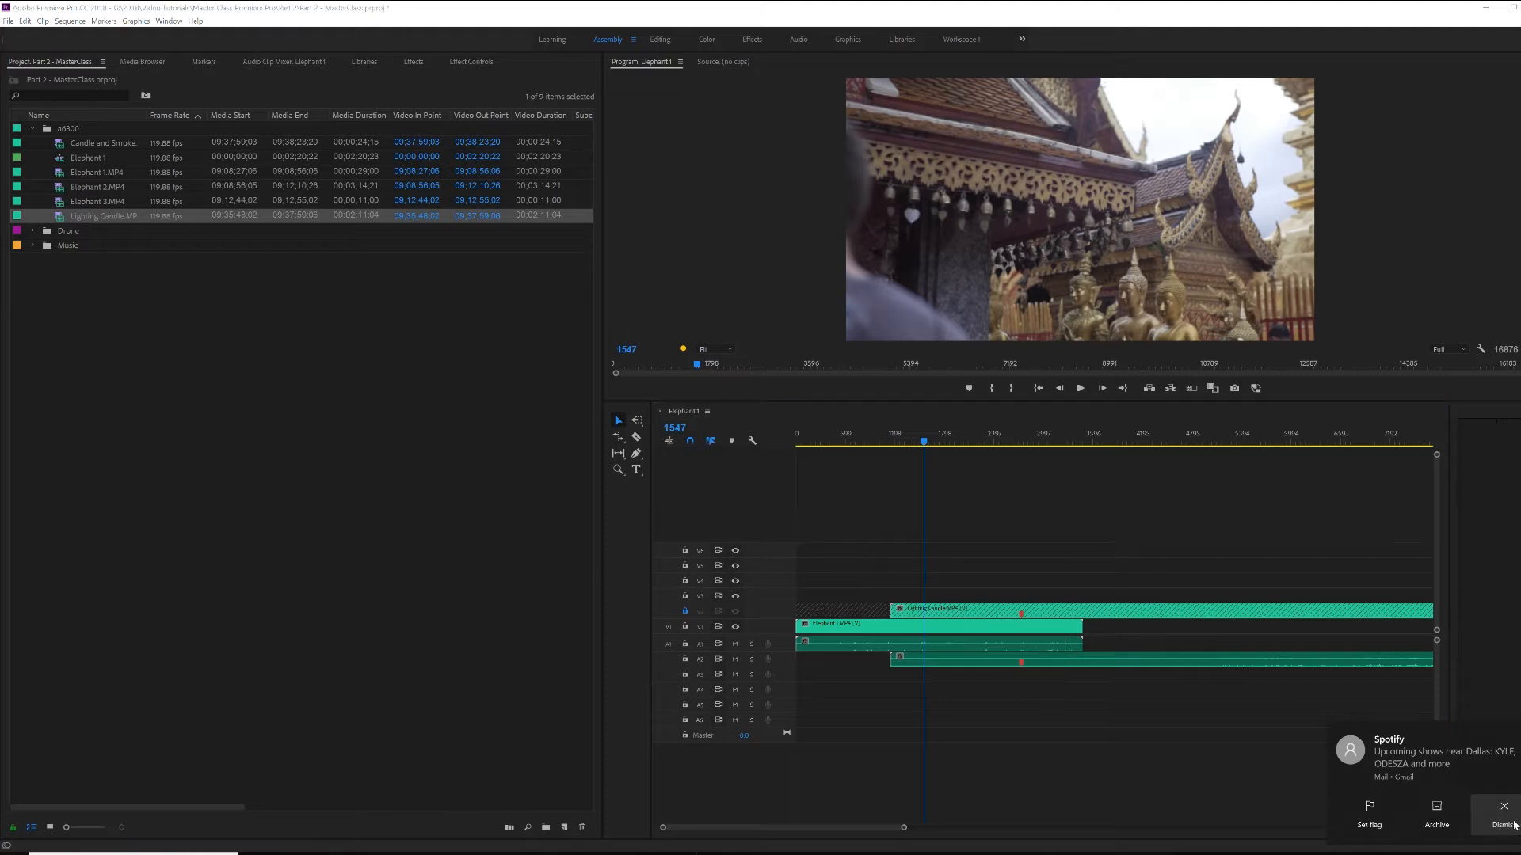
left_click(909, 615)
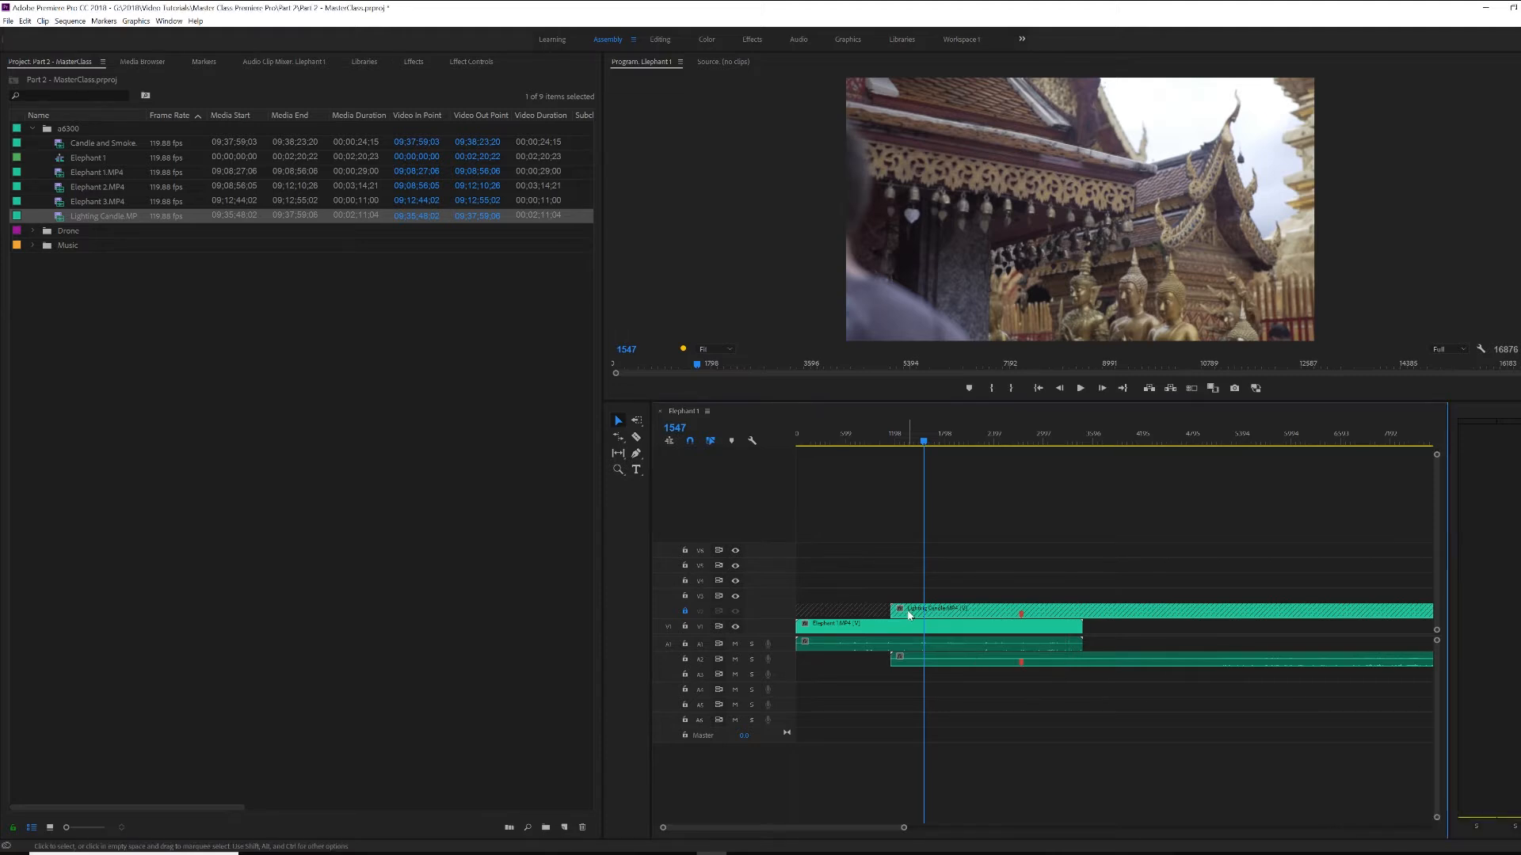
- Unlock video track V2 after testing that its Lighting Candle clip cannot be moved
left_click_drag(893, 595, 911, 615)
left_click(688, 612)
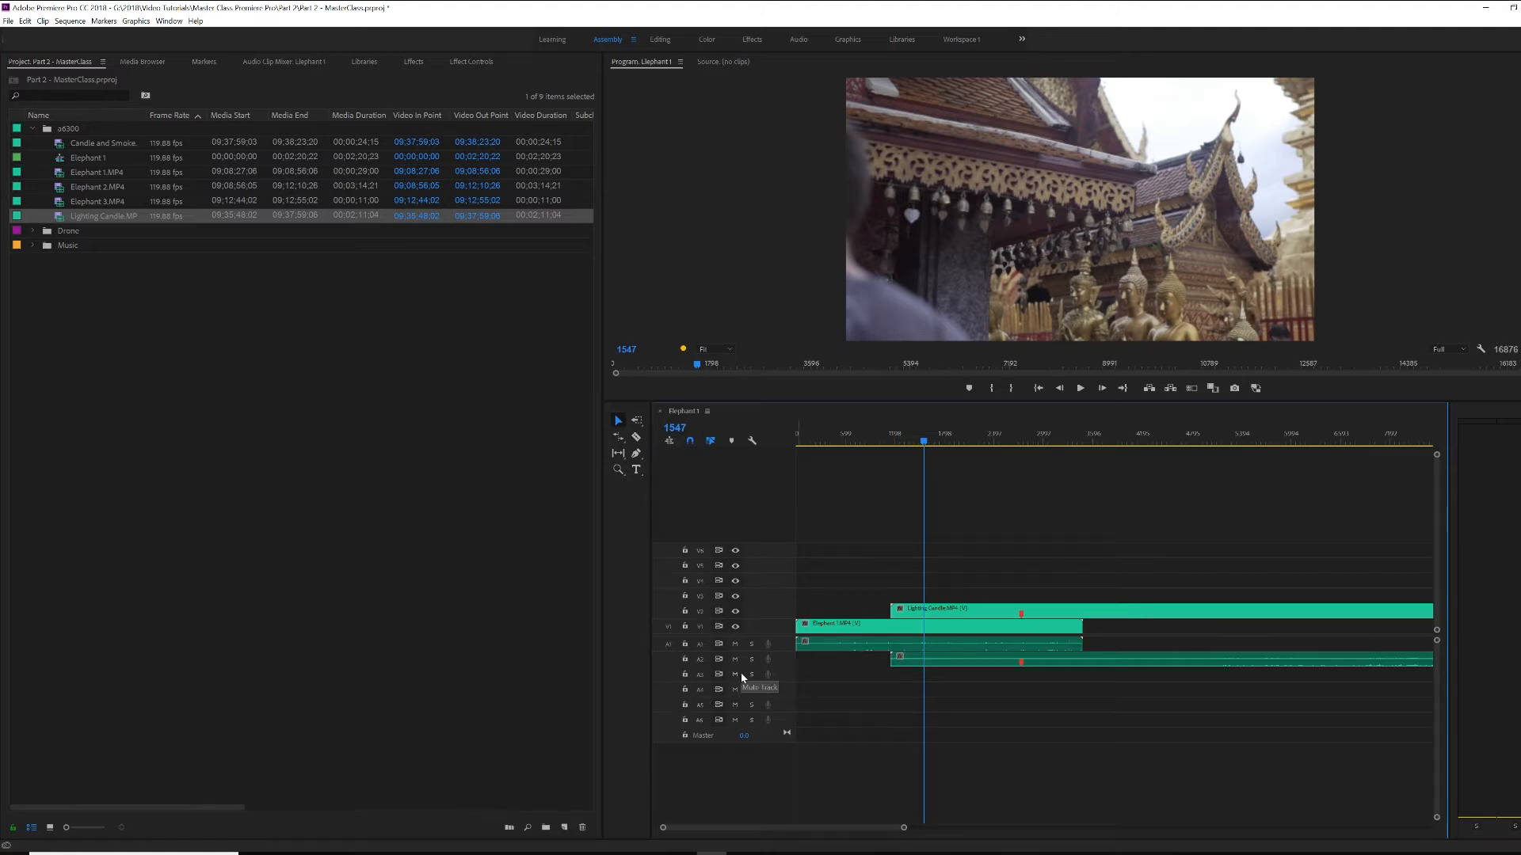
- Mute audio tracks A1, A2 and A3 one by one and unmute all three again
left_click(685, 659)
left_click(701, 675)
left_click(735, 644)
left_click(735, 661)
left_click(735, 676)
left_click(734, 662)
left_click(735, 645)
left_click(732, 672)
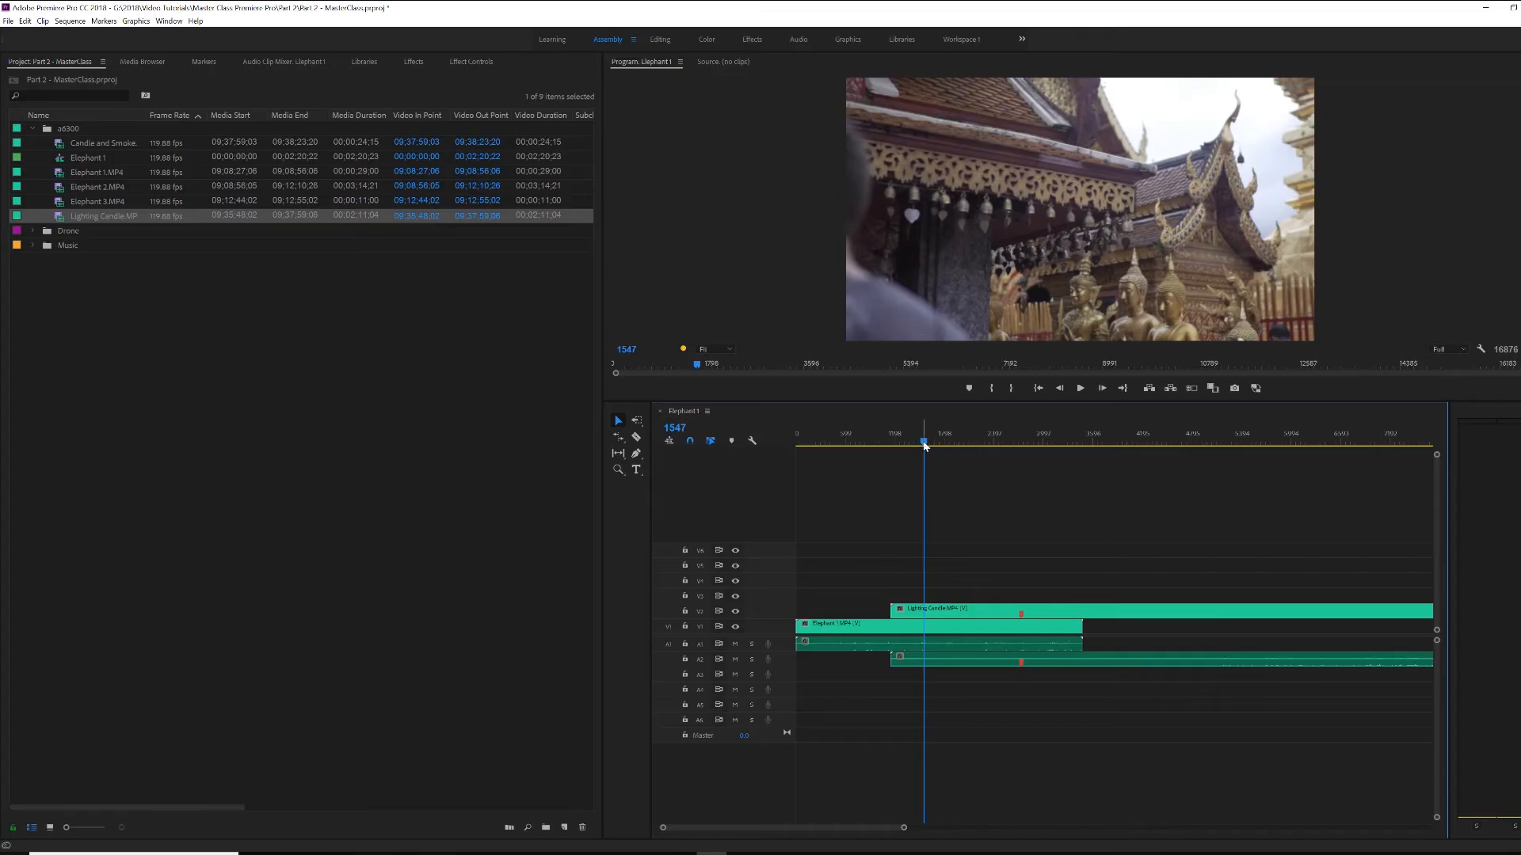
- Play the sequence from frame 530 and again from frame 7019 past the end of the visible timeline
left_click_drag(924, 444, 838, 448)
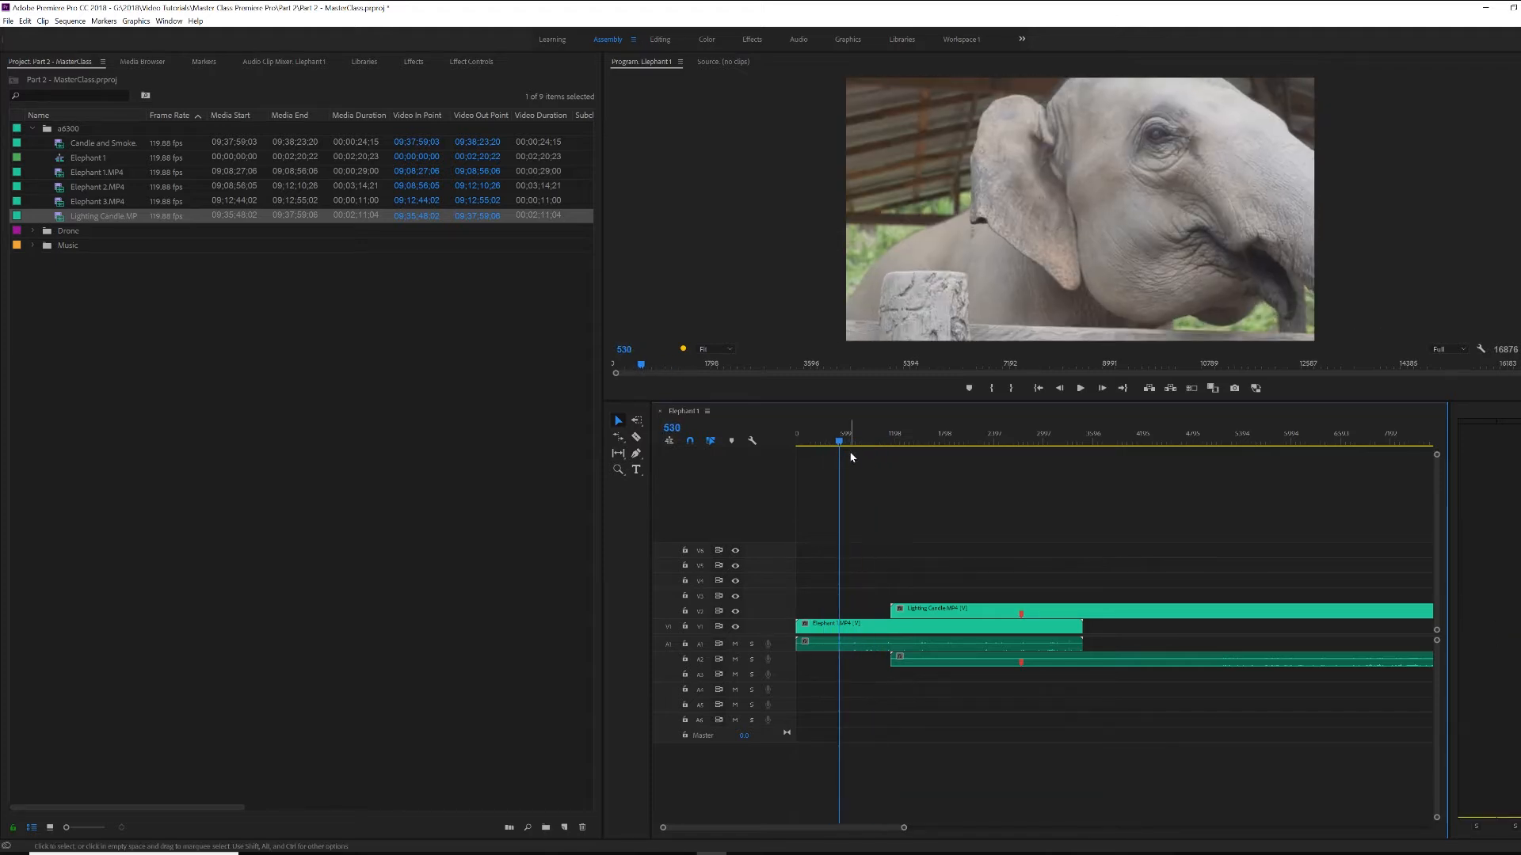
key("space")
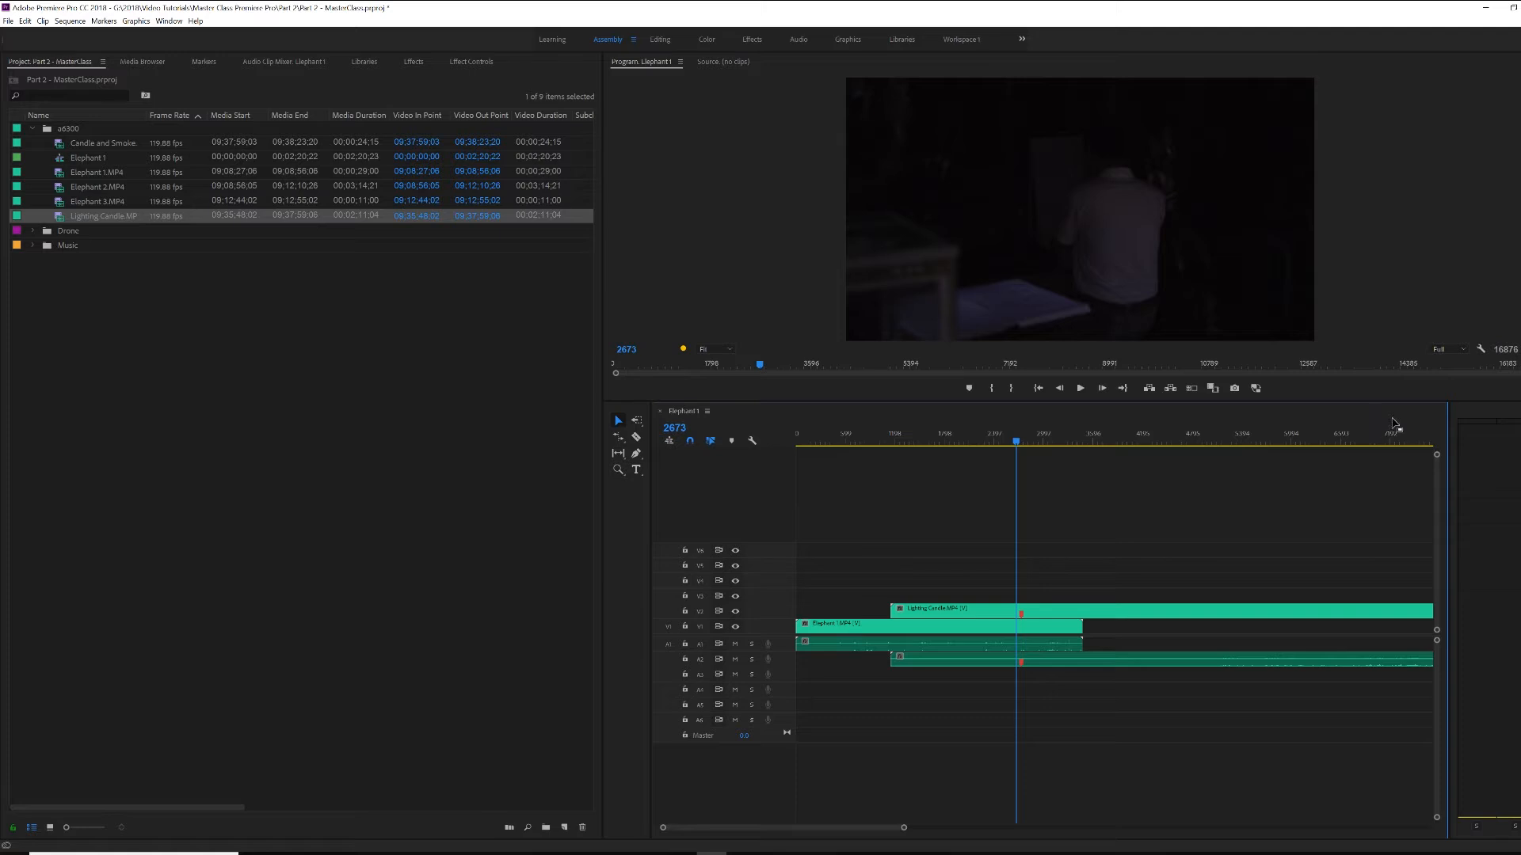
left_click(1376, 436)
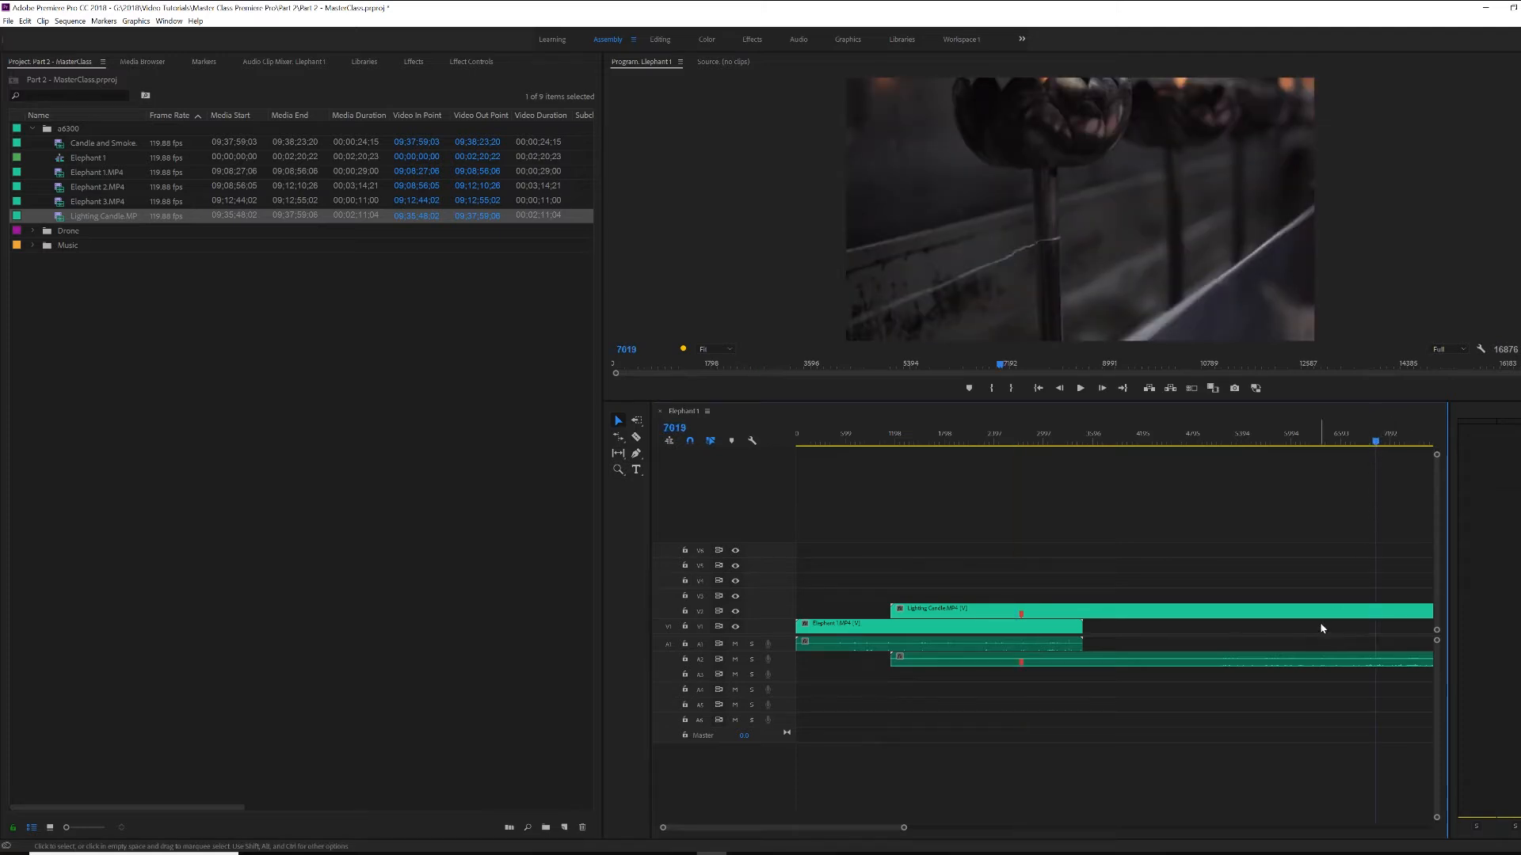
key("space")
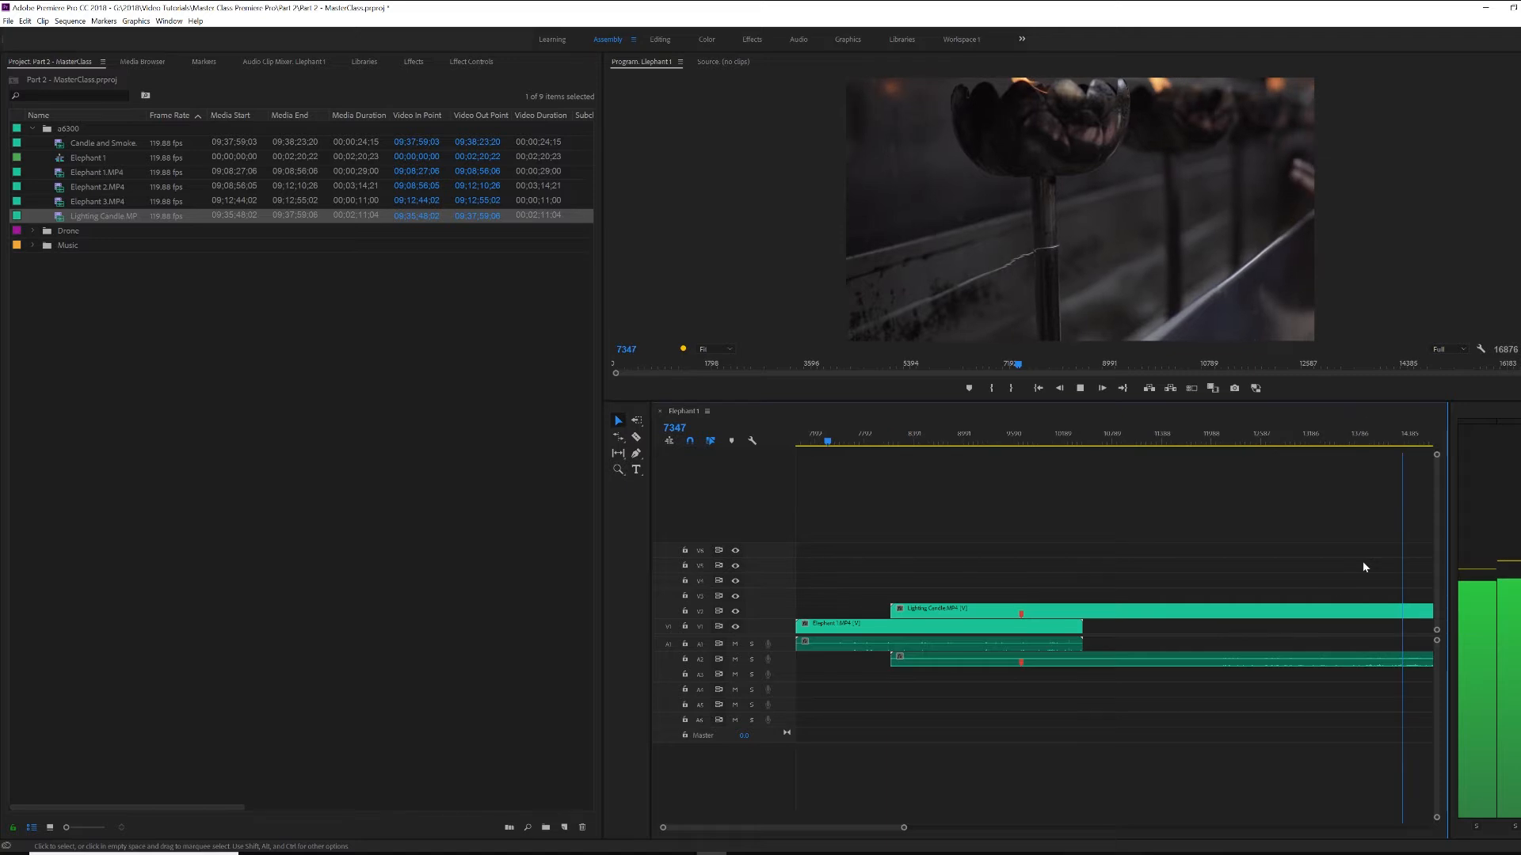
key("space")
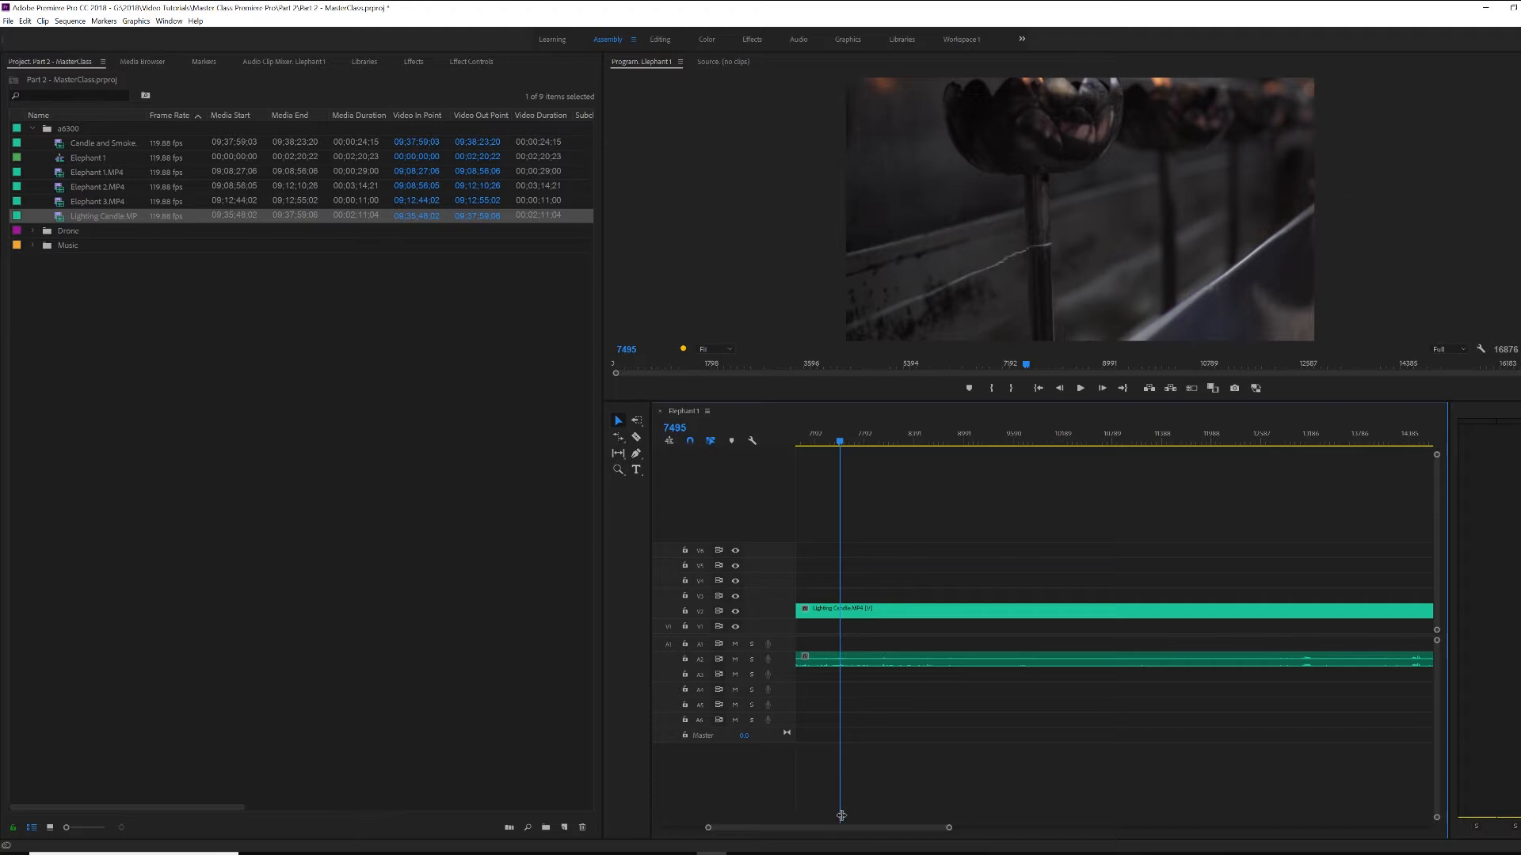
- Play the sequence from frame 8662 past the end of the visible timeline to watch how the view scrolls
left_click_drag(844, 827, 815, 832)
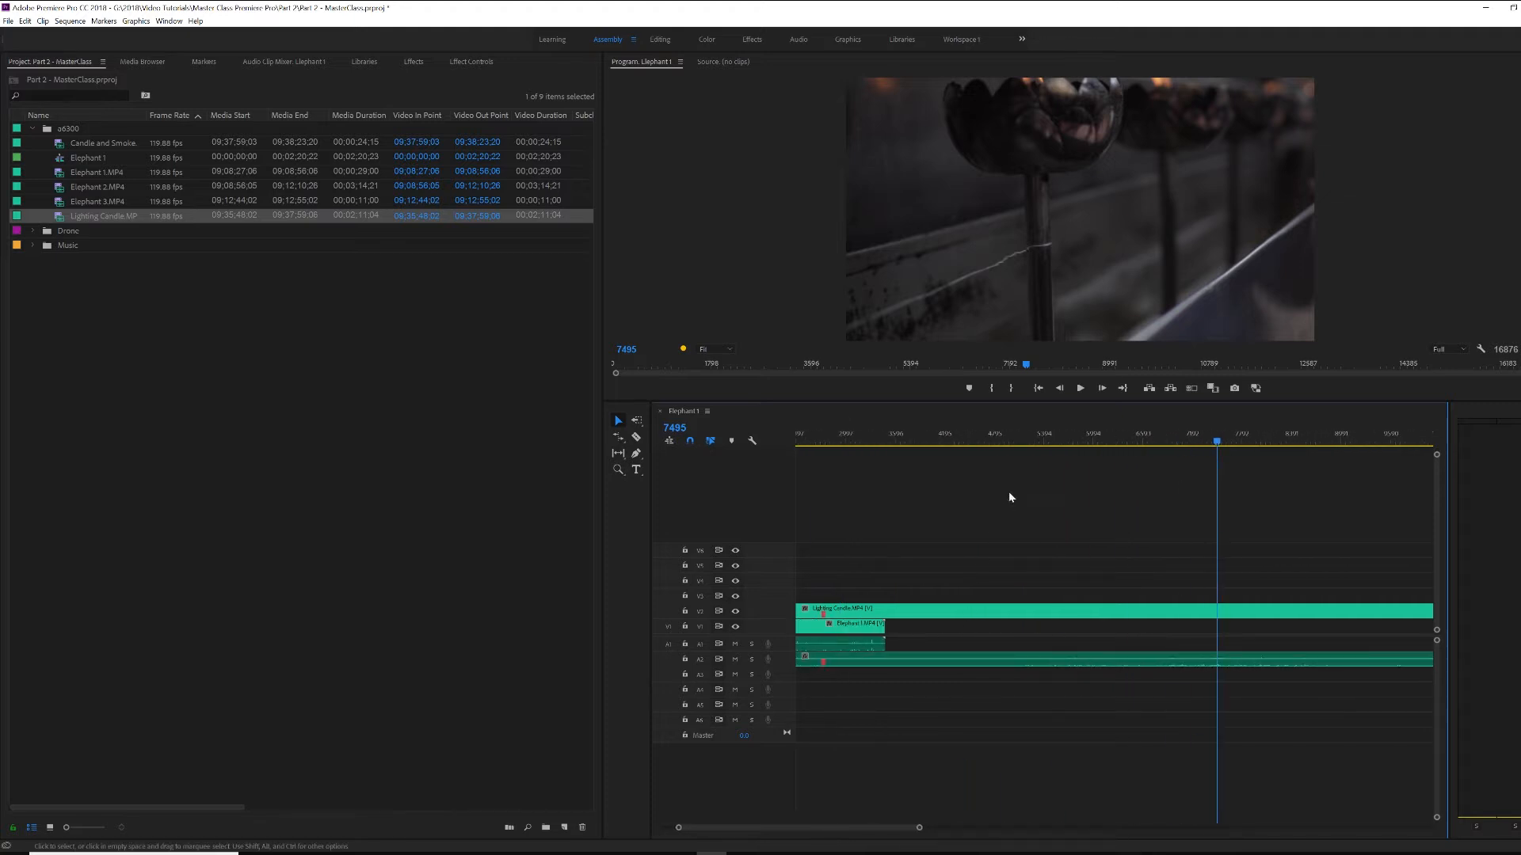
left_click(1015, 444)
left_click(1314, 441)
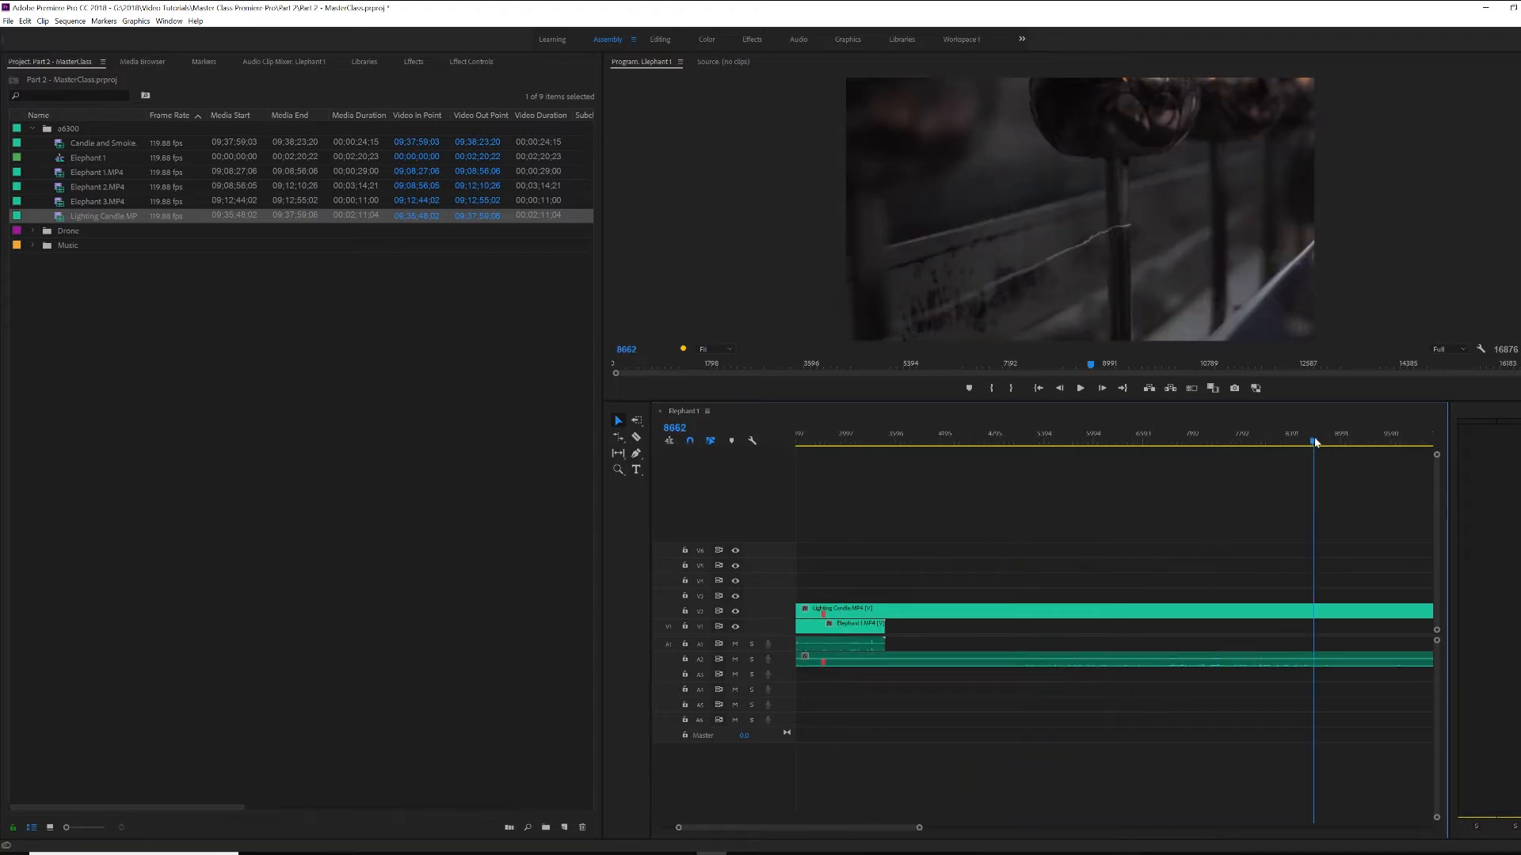
key("space")
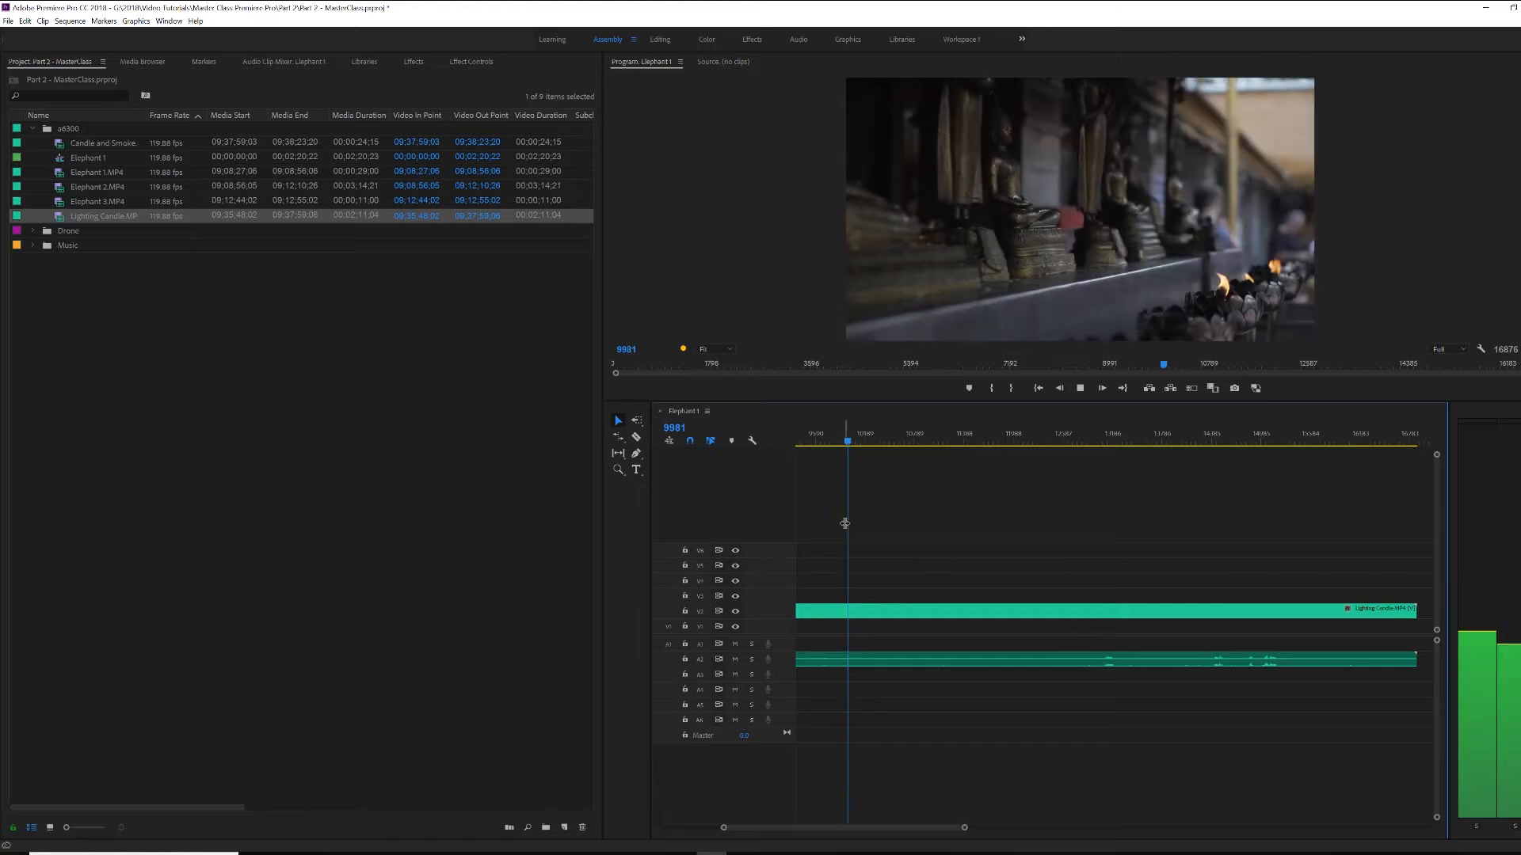
key("space")
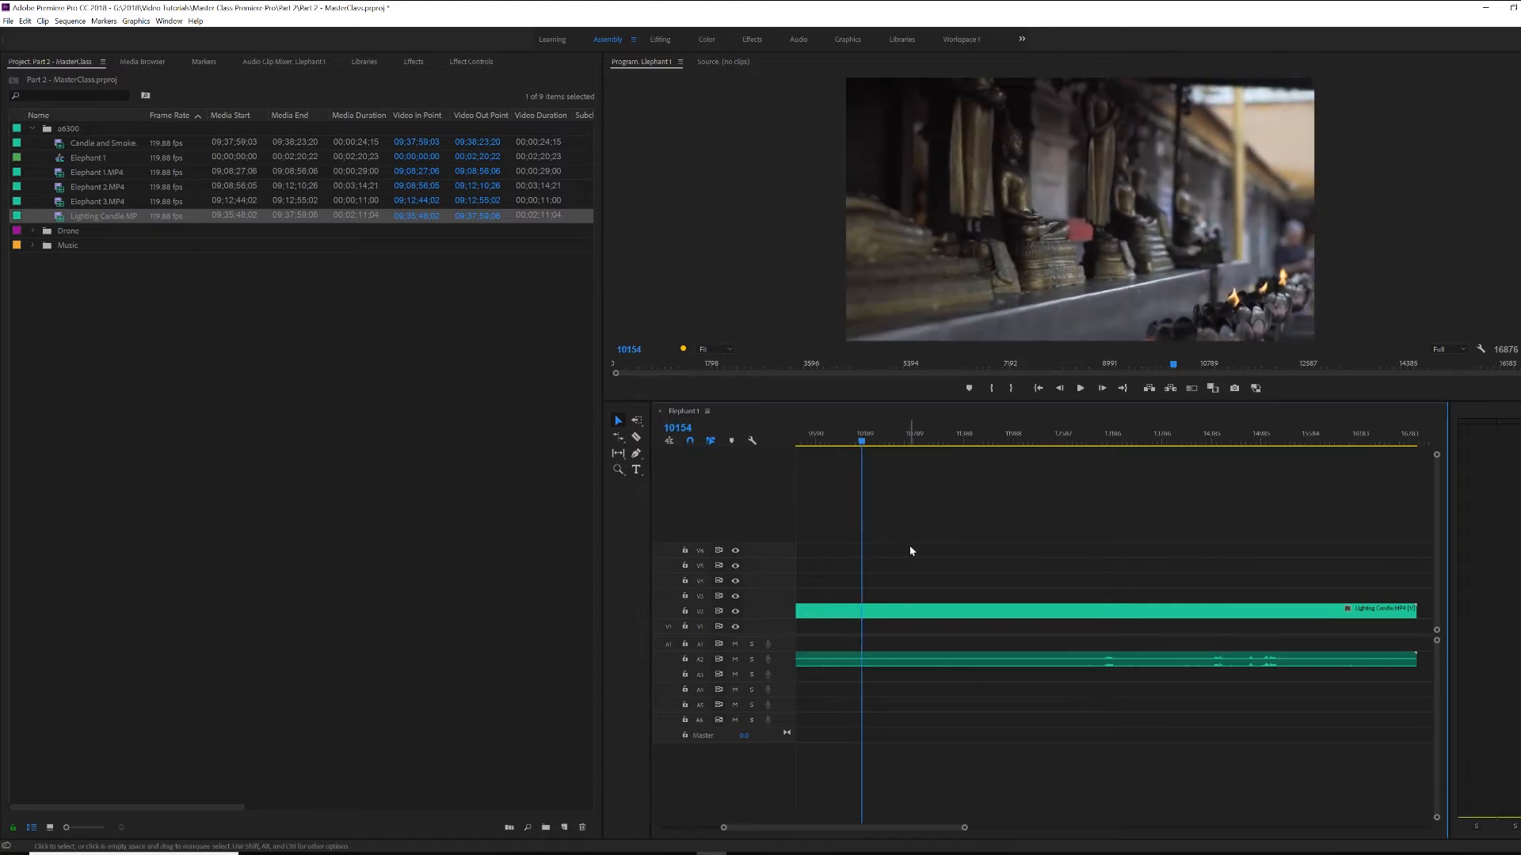
left_click_drag(855, 827, 838, 825)
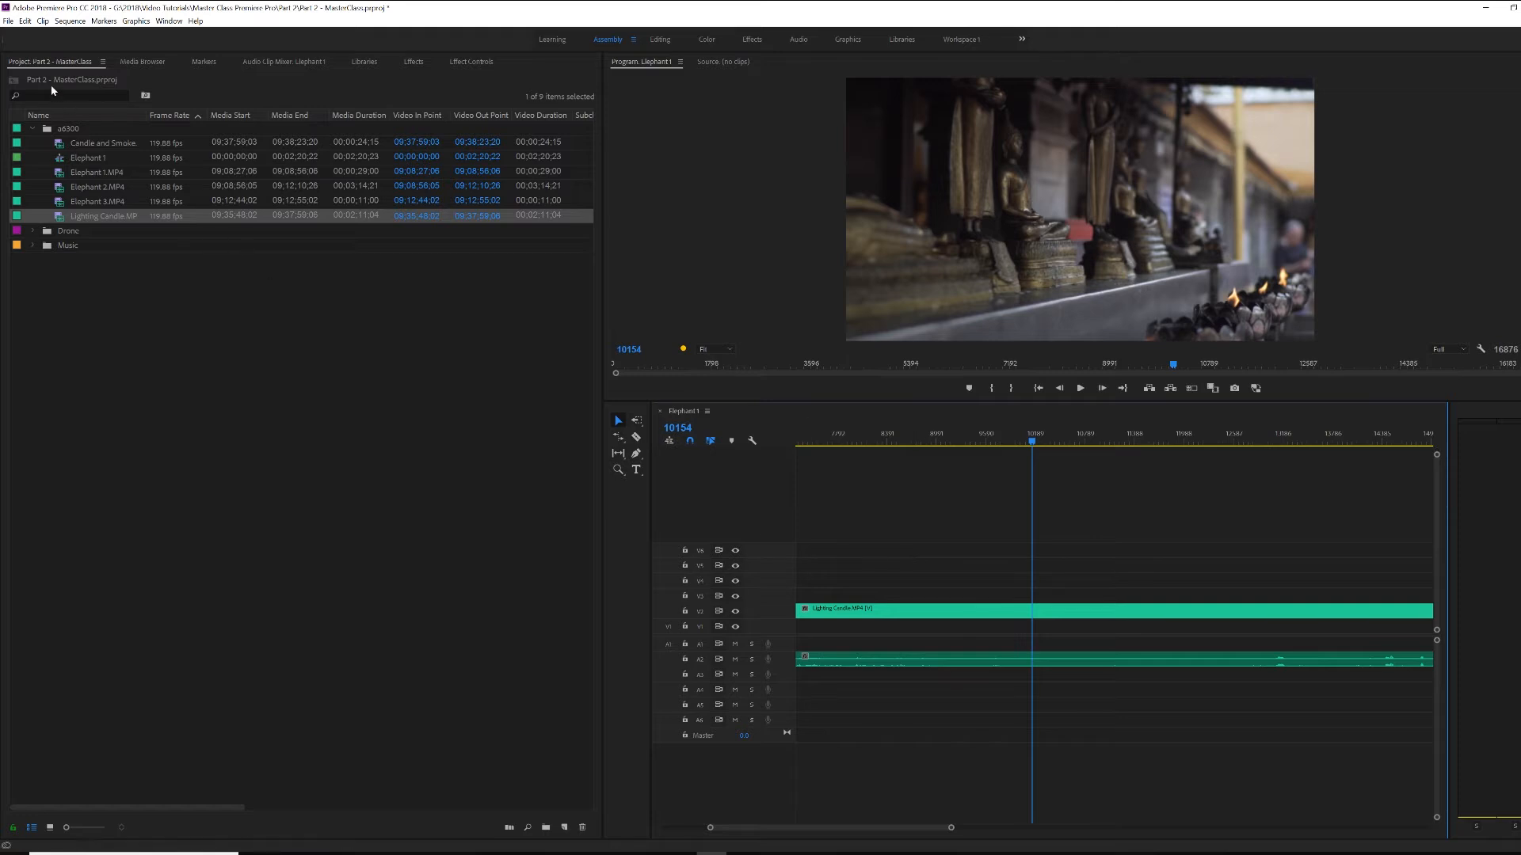
- Set Timeline Playback Auto-Scrolling to Smooth Scroll in the Timeline preferences
left_click(25, 22)
mouse_move(62, 347)
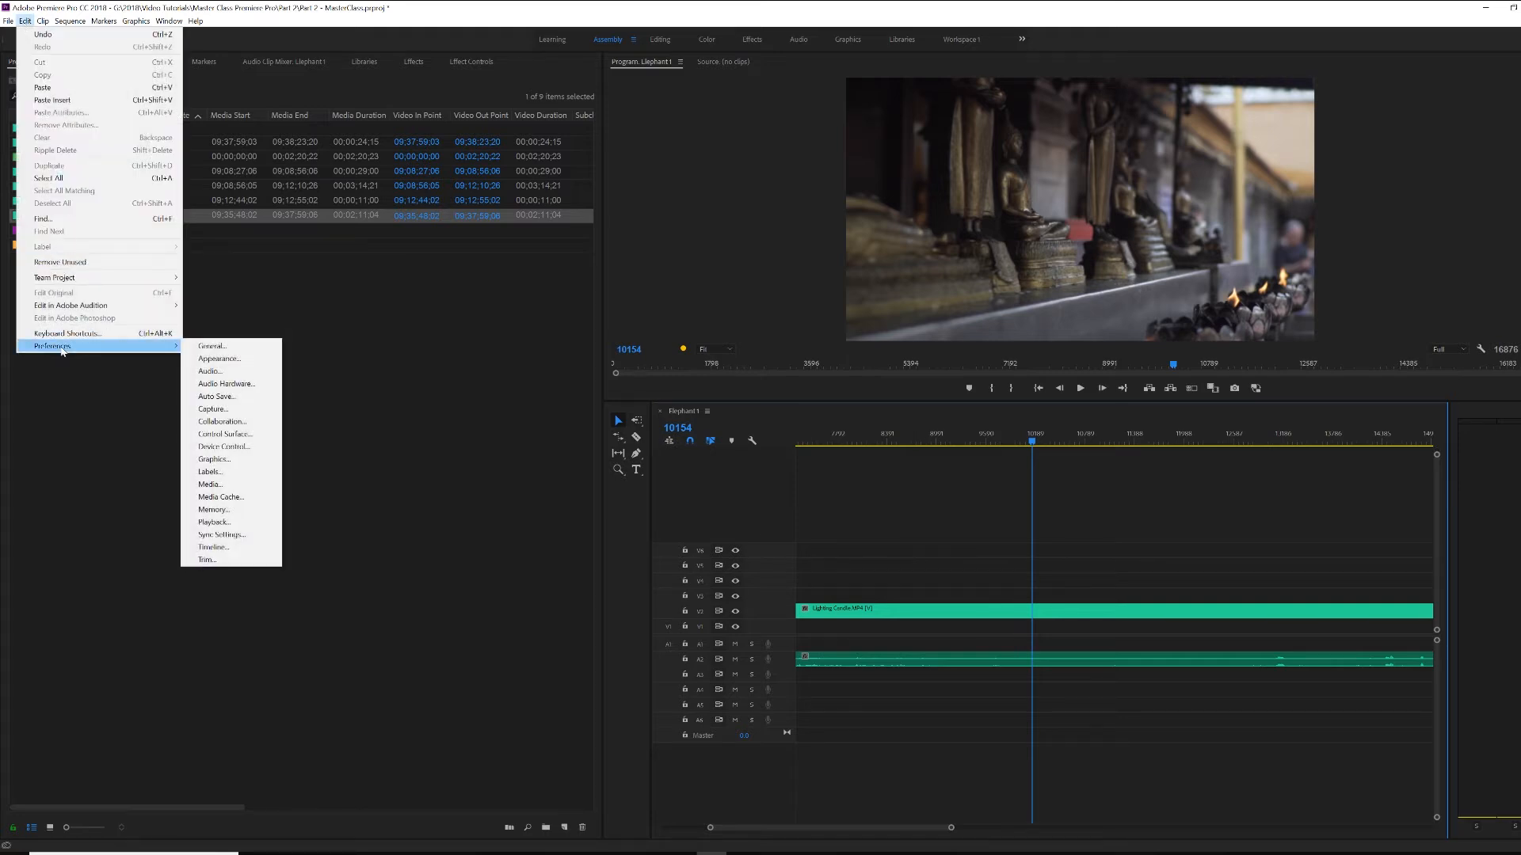
left_click(212, 546)
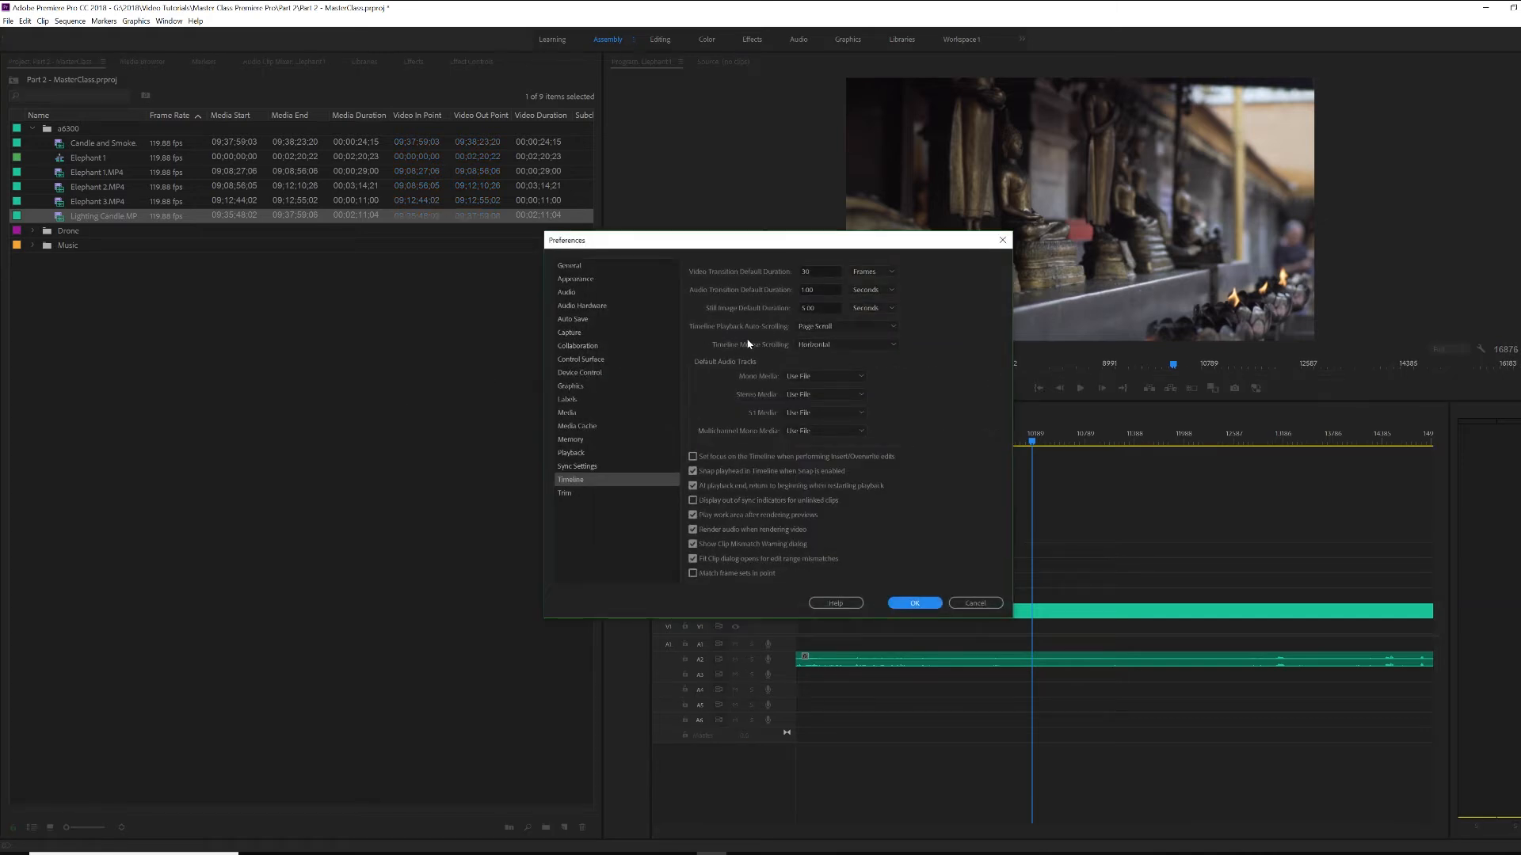
left_click(815, 327)
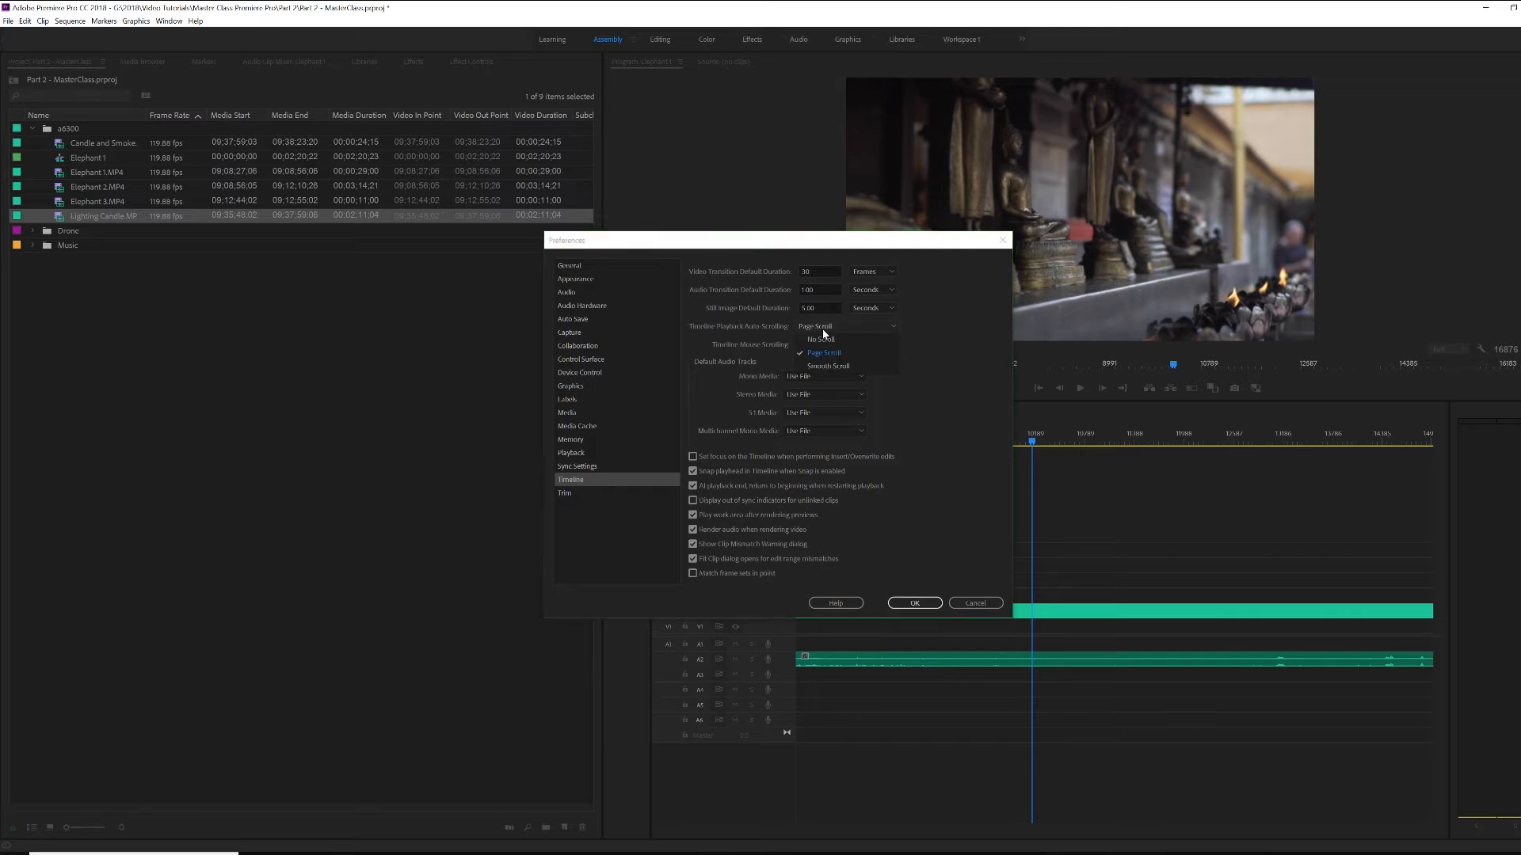
left_click(852, 366)
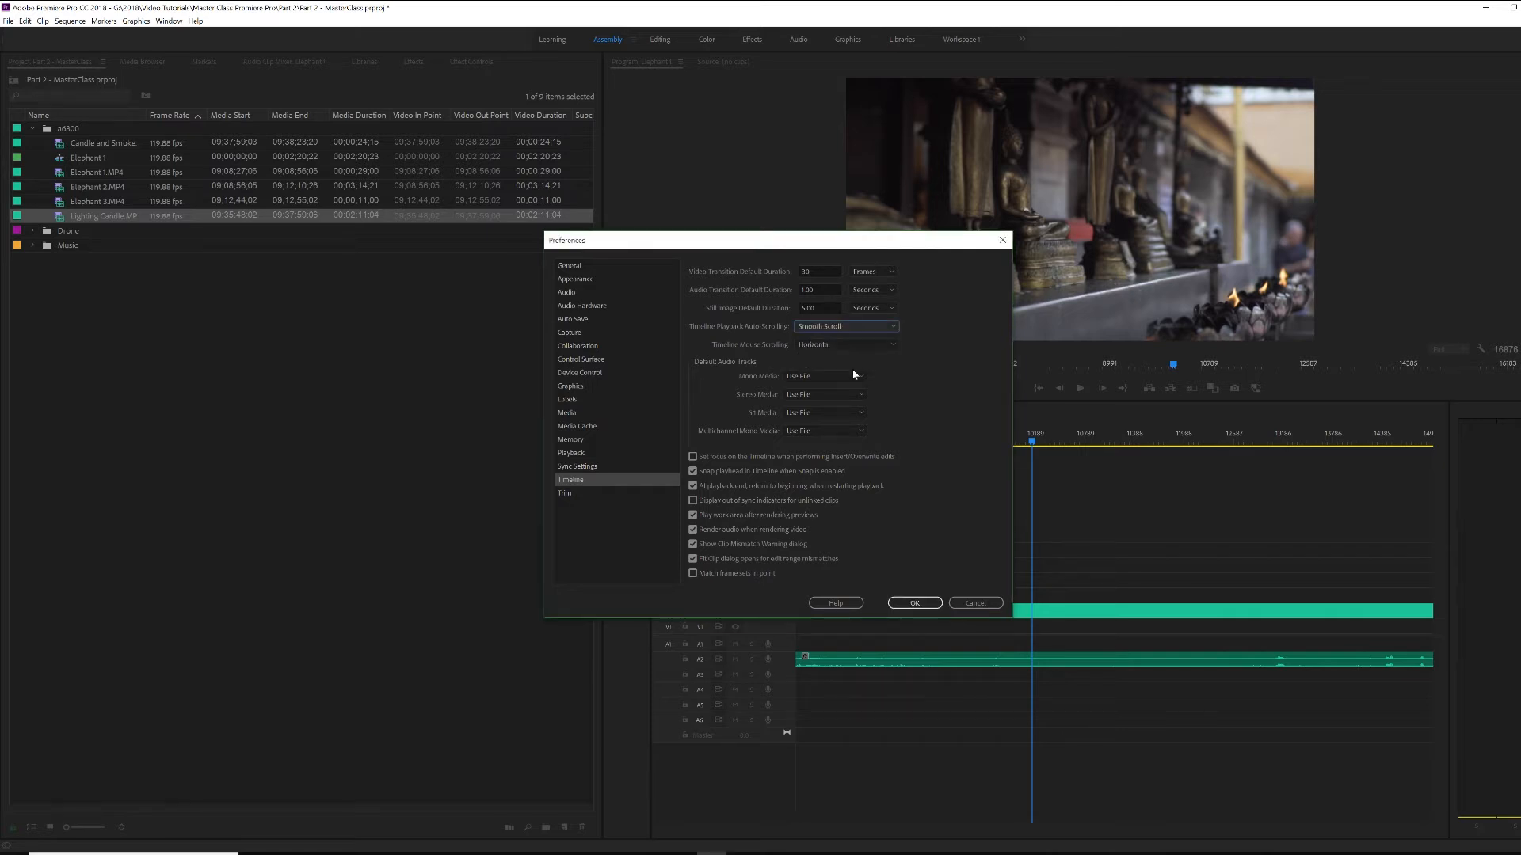
left_click(914, 603)
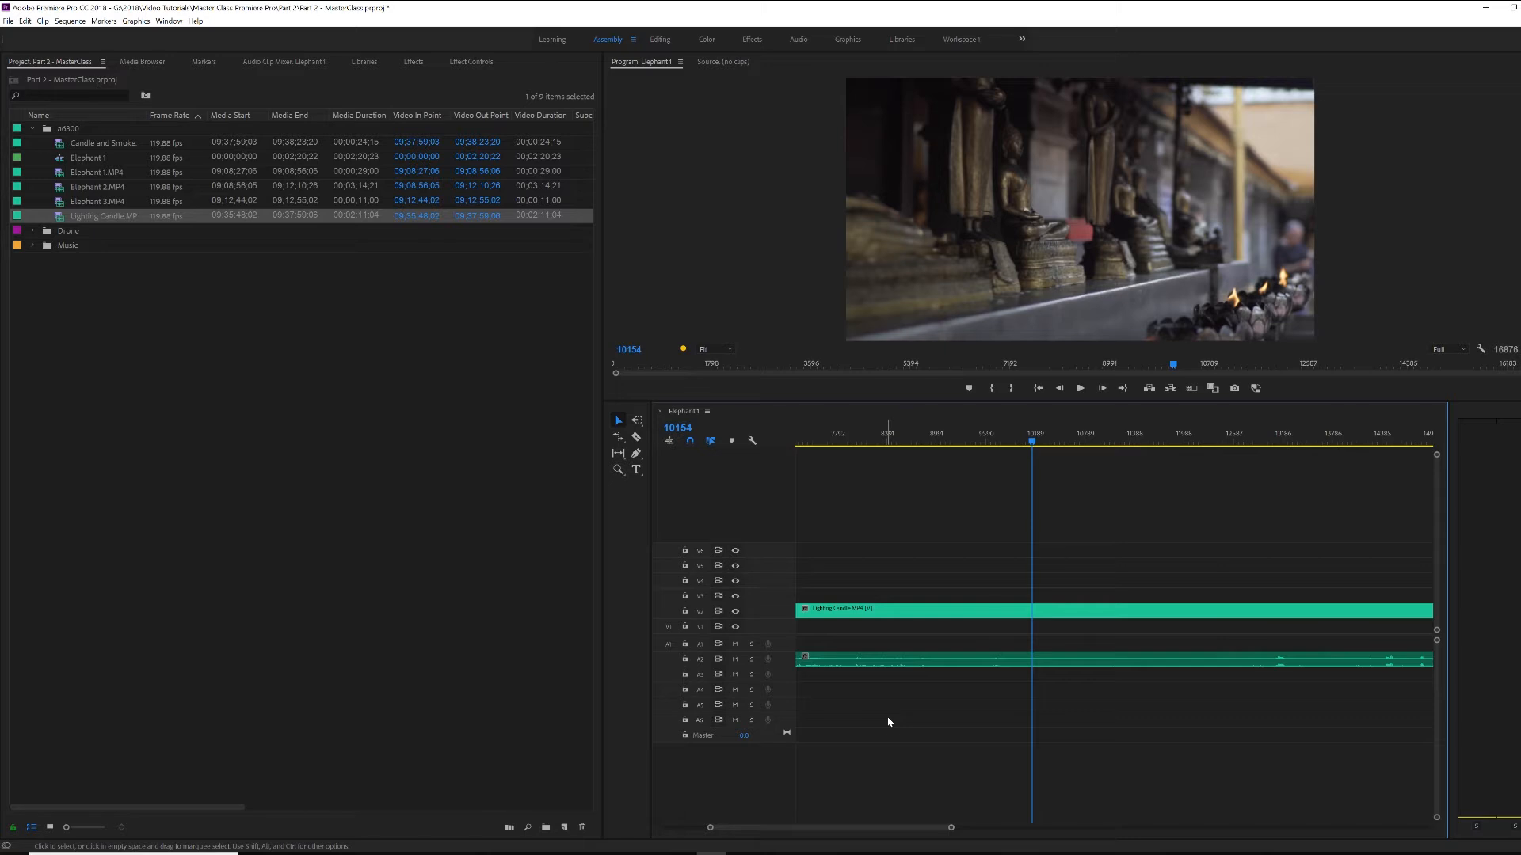
- Play the Lighting Candle clip from frame 8336 to check the smooth scrolling, and return the playhead to frame 7383
left_click(883, 436)
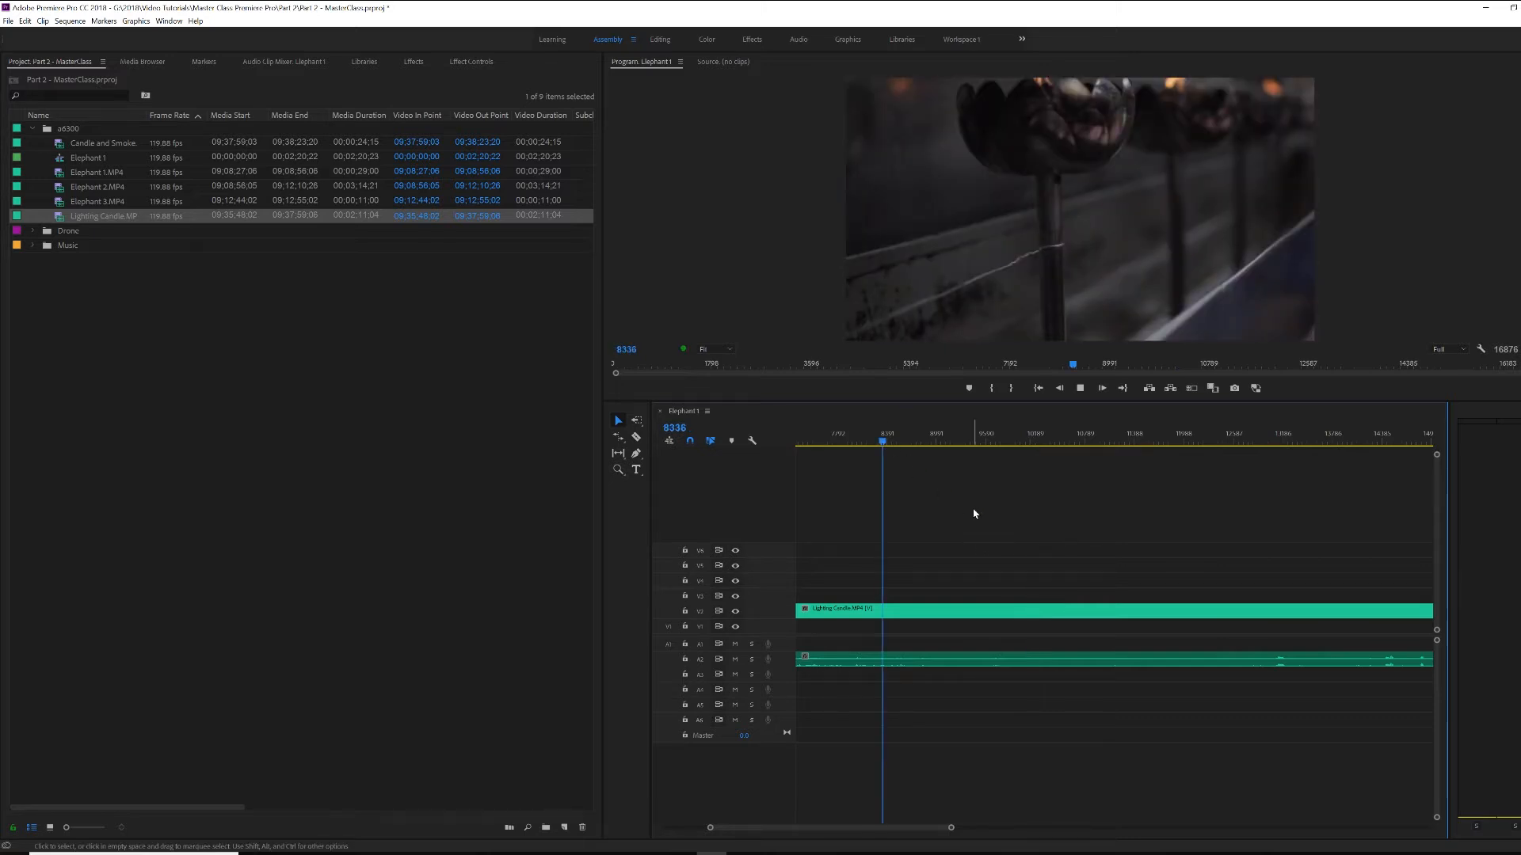
key("space")
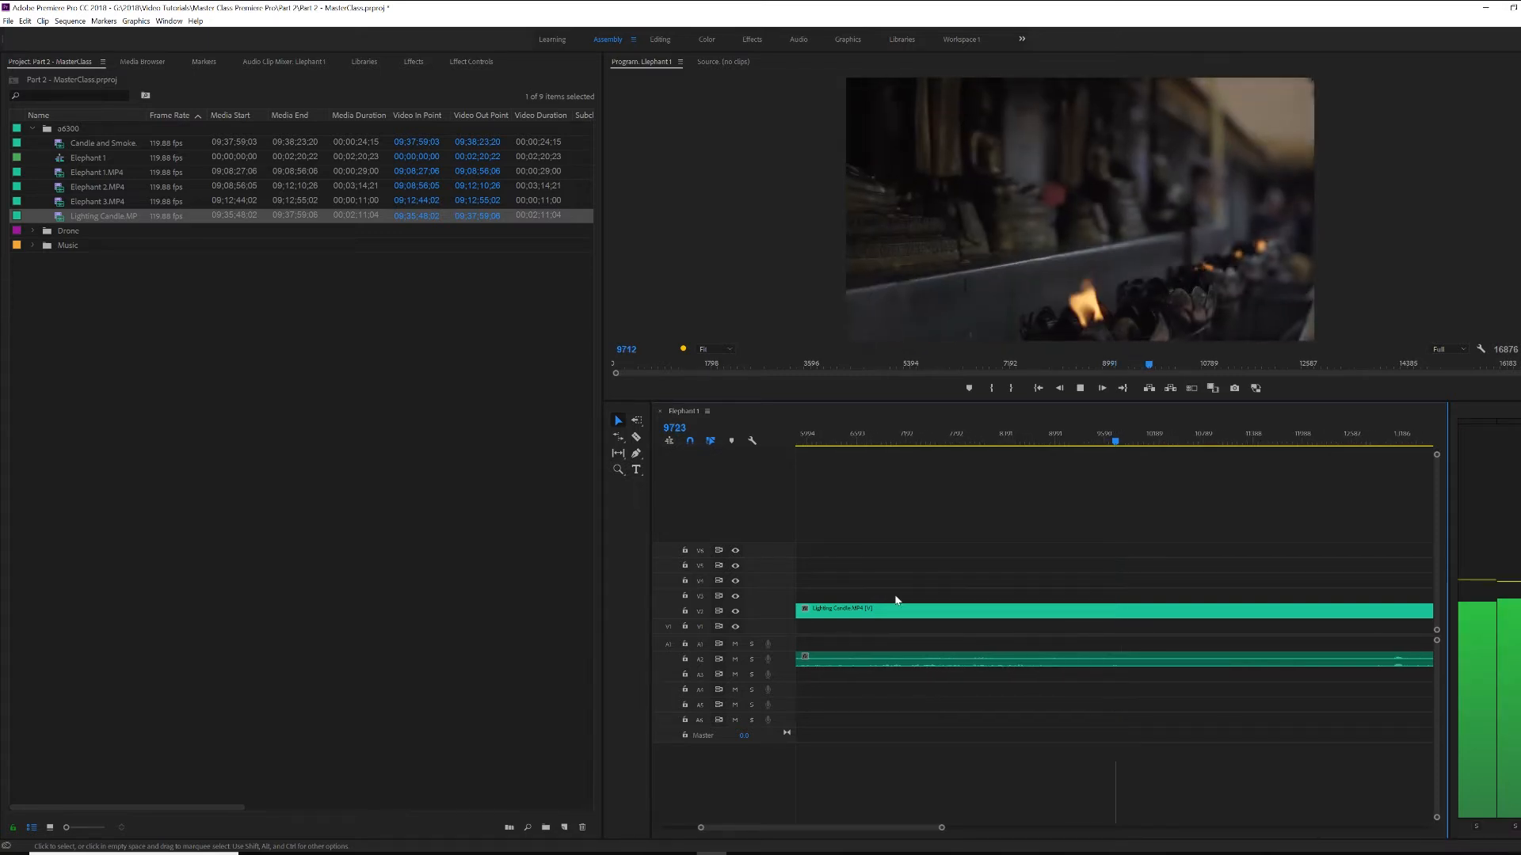
left_click_drag(1112, 445, 922, 474)
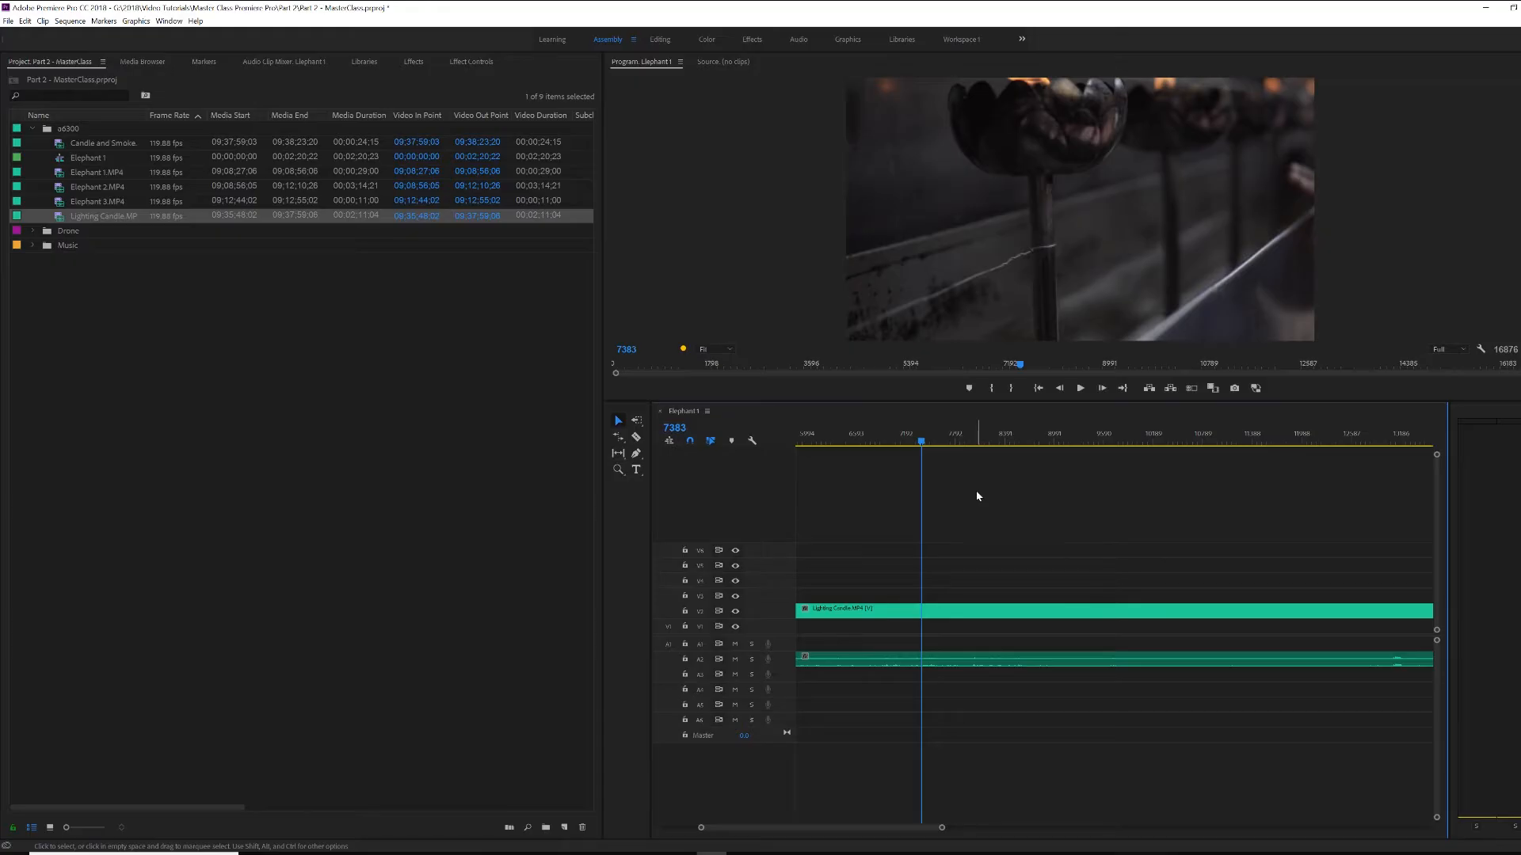
- Play the sequence from frame 339 and add four sequence markers, the first at frame 1810 and the last at frame 2811
left_click_drag(844, 827, 806, 827)
left_click(827, 440)
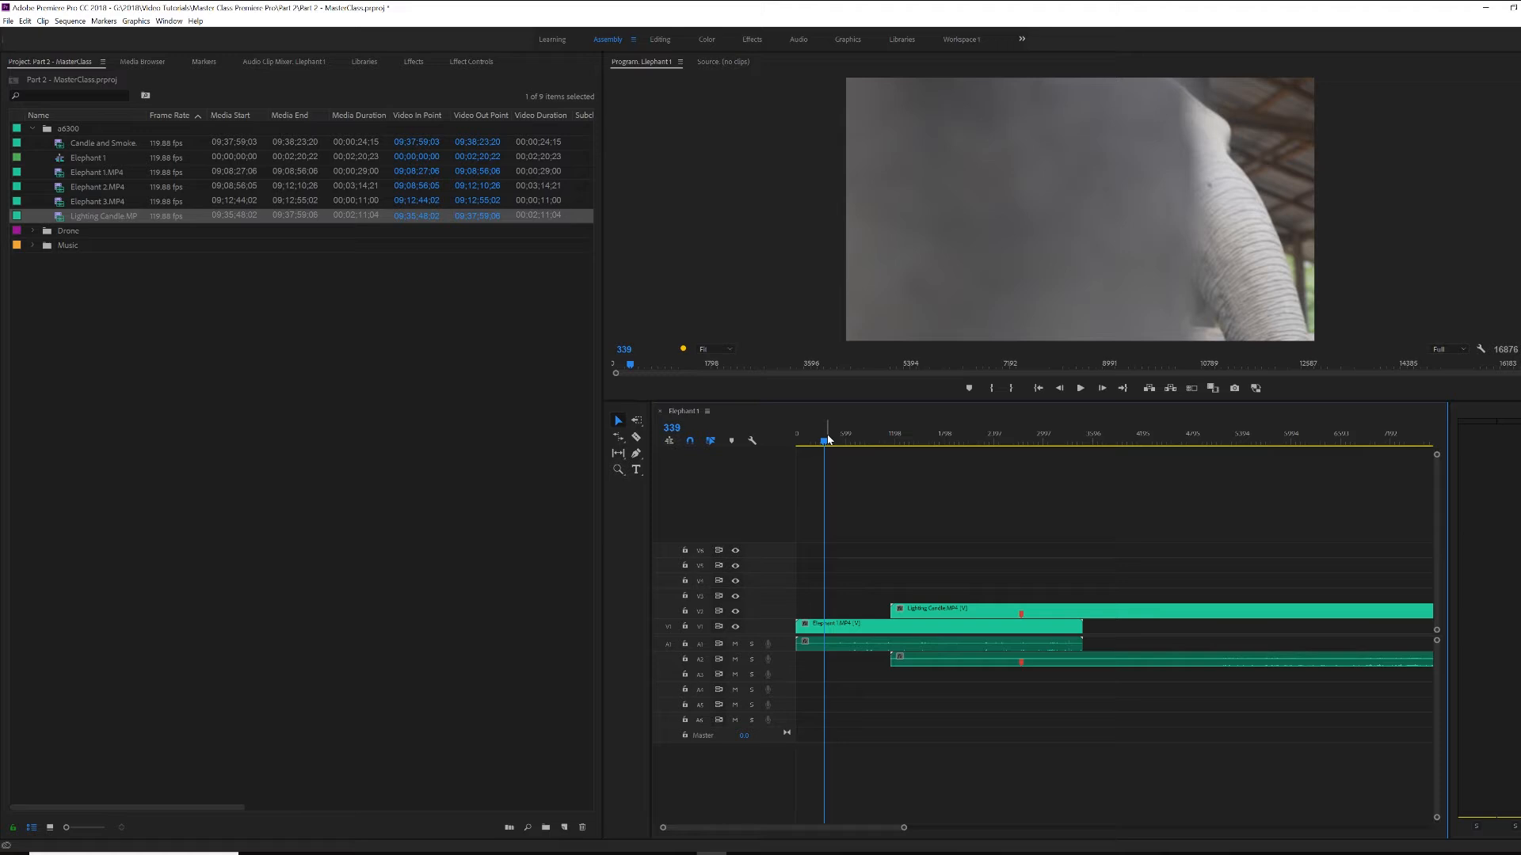
key("space")
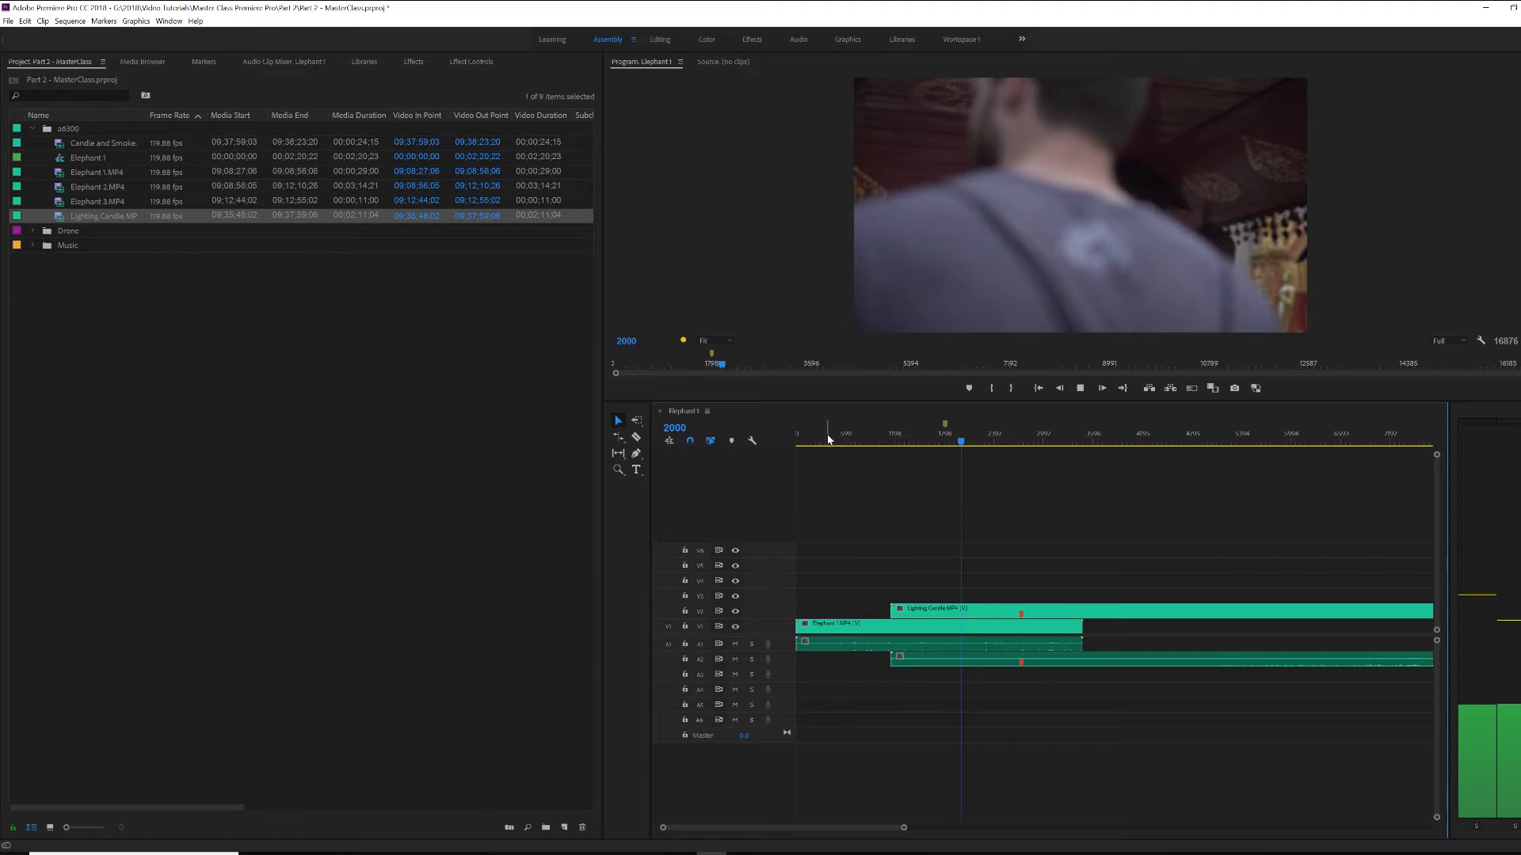
key("m")
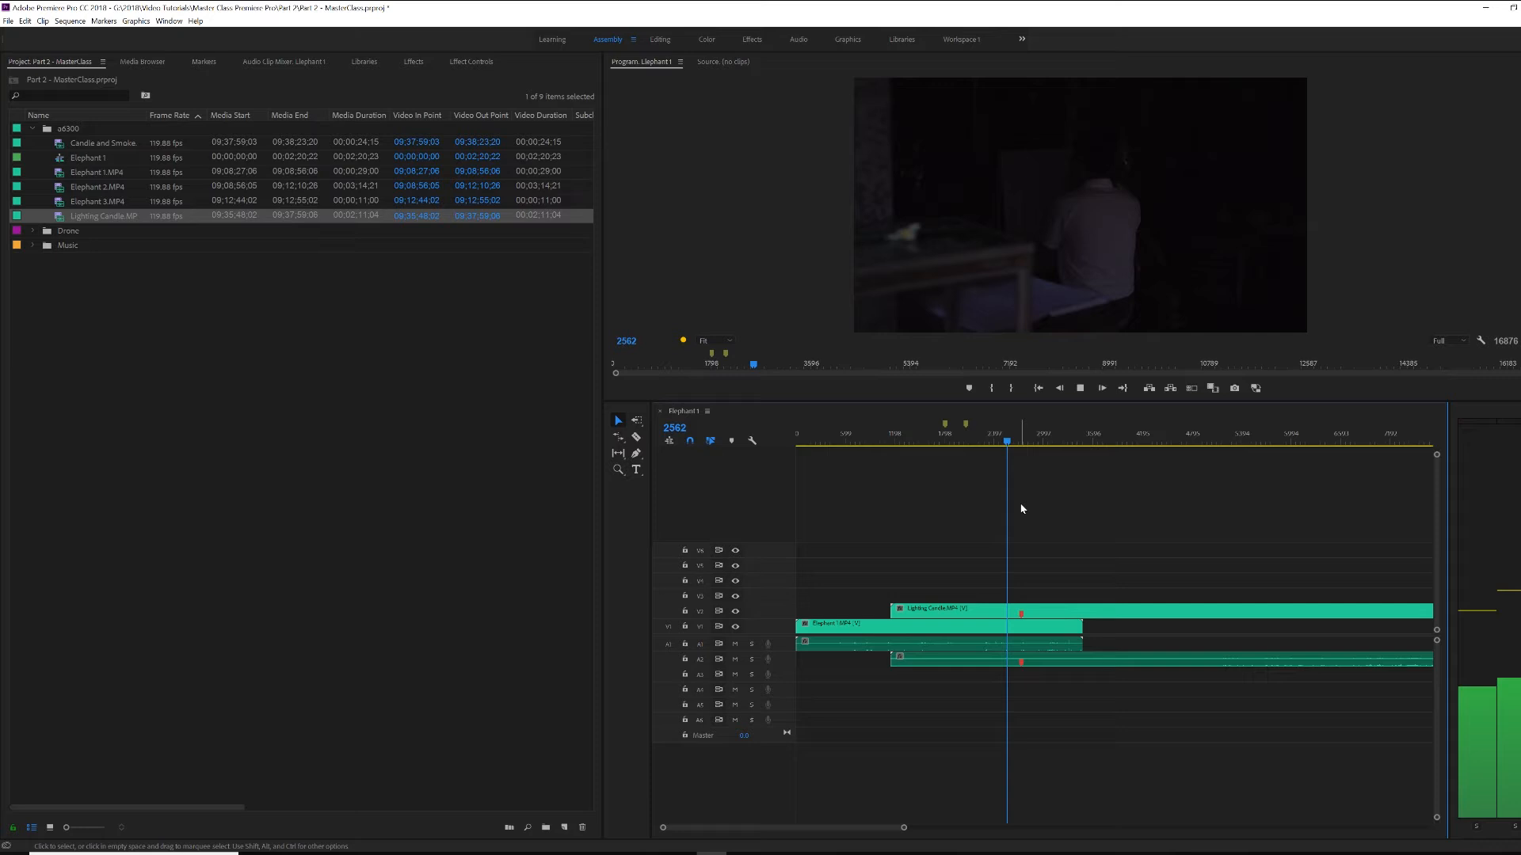
key("m")
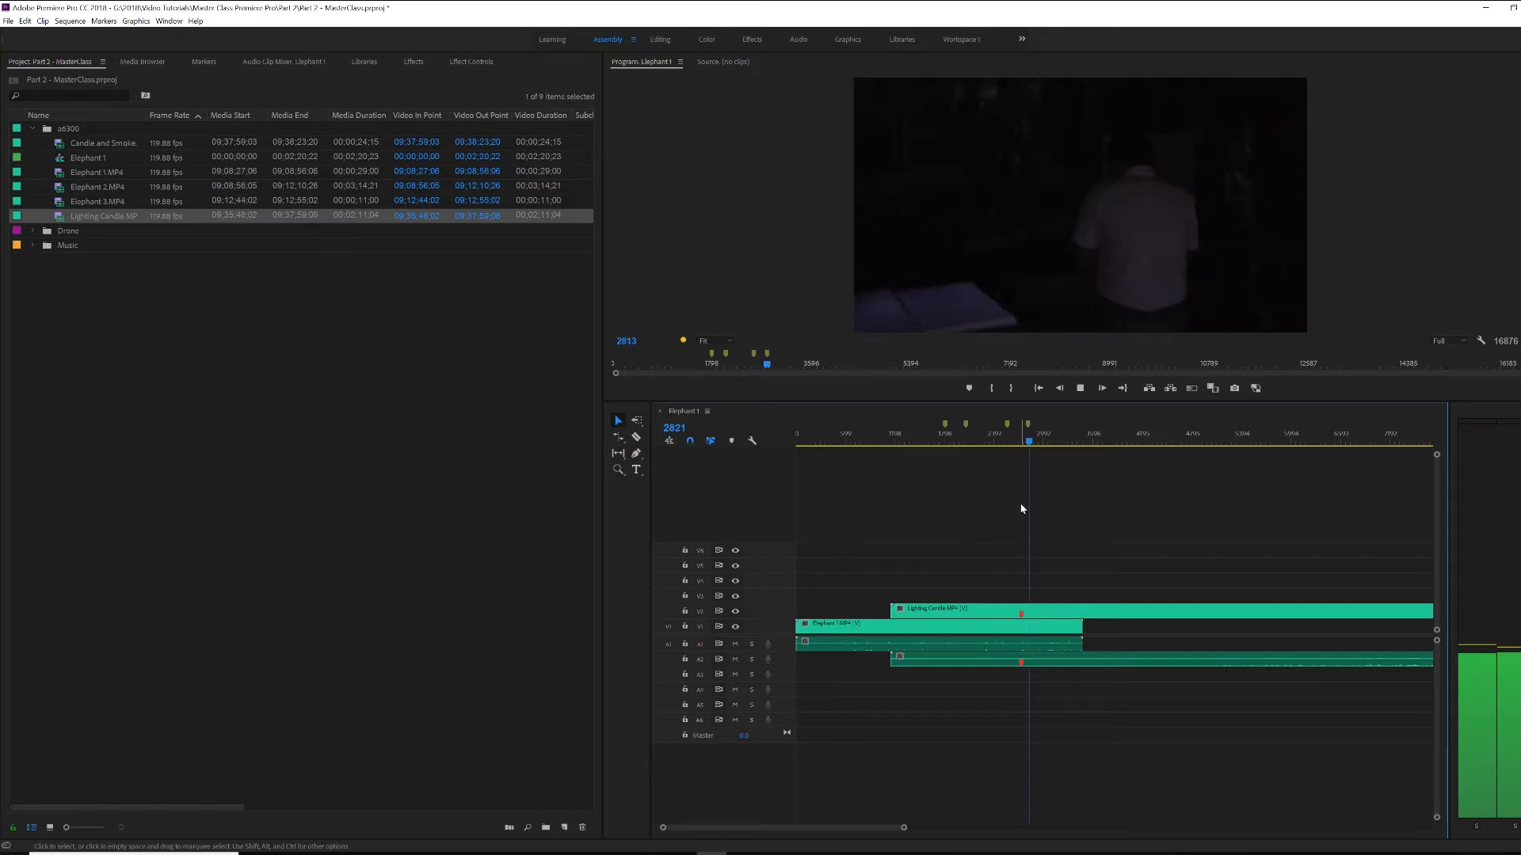
key("m")
key("space")
- Open the settings of the marker at frame 2563 to review its name, comment and color options, and cancel
left_click(1007, 428)
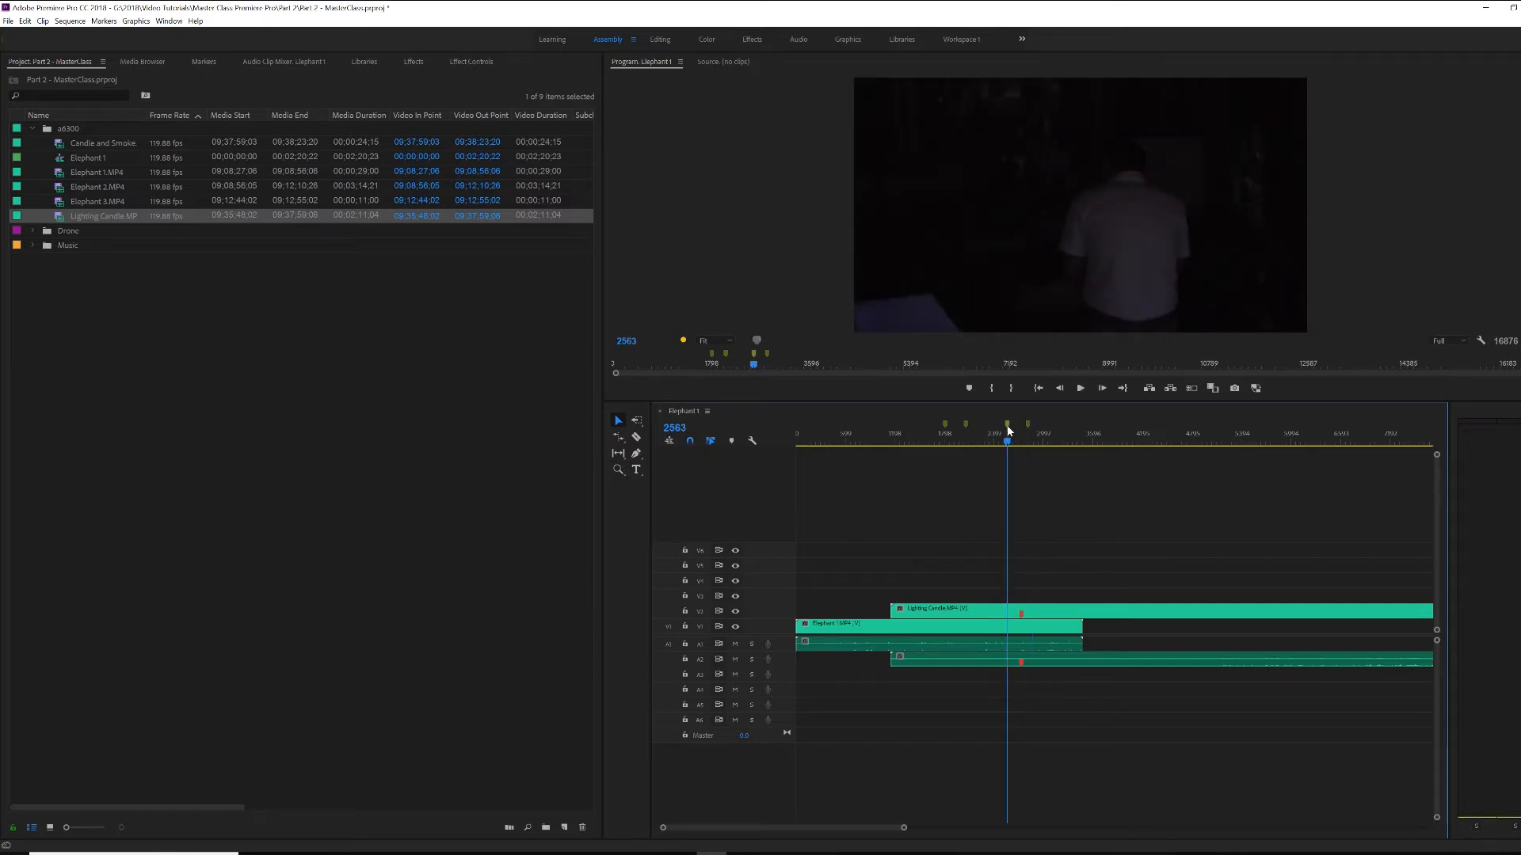
right_click(1007, 428)
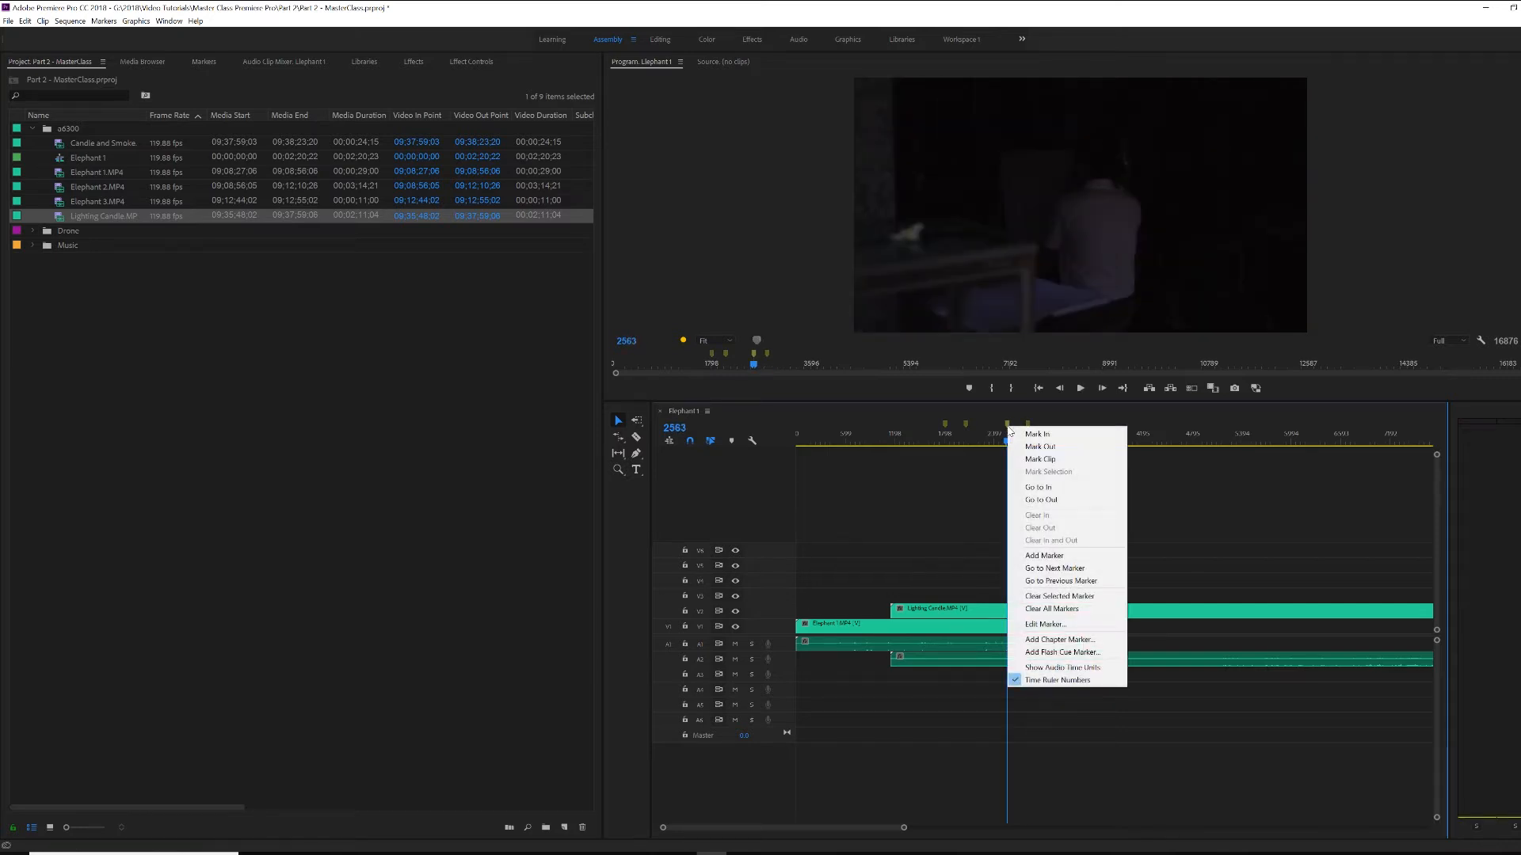
left_click(1046, 624)
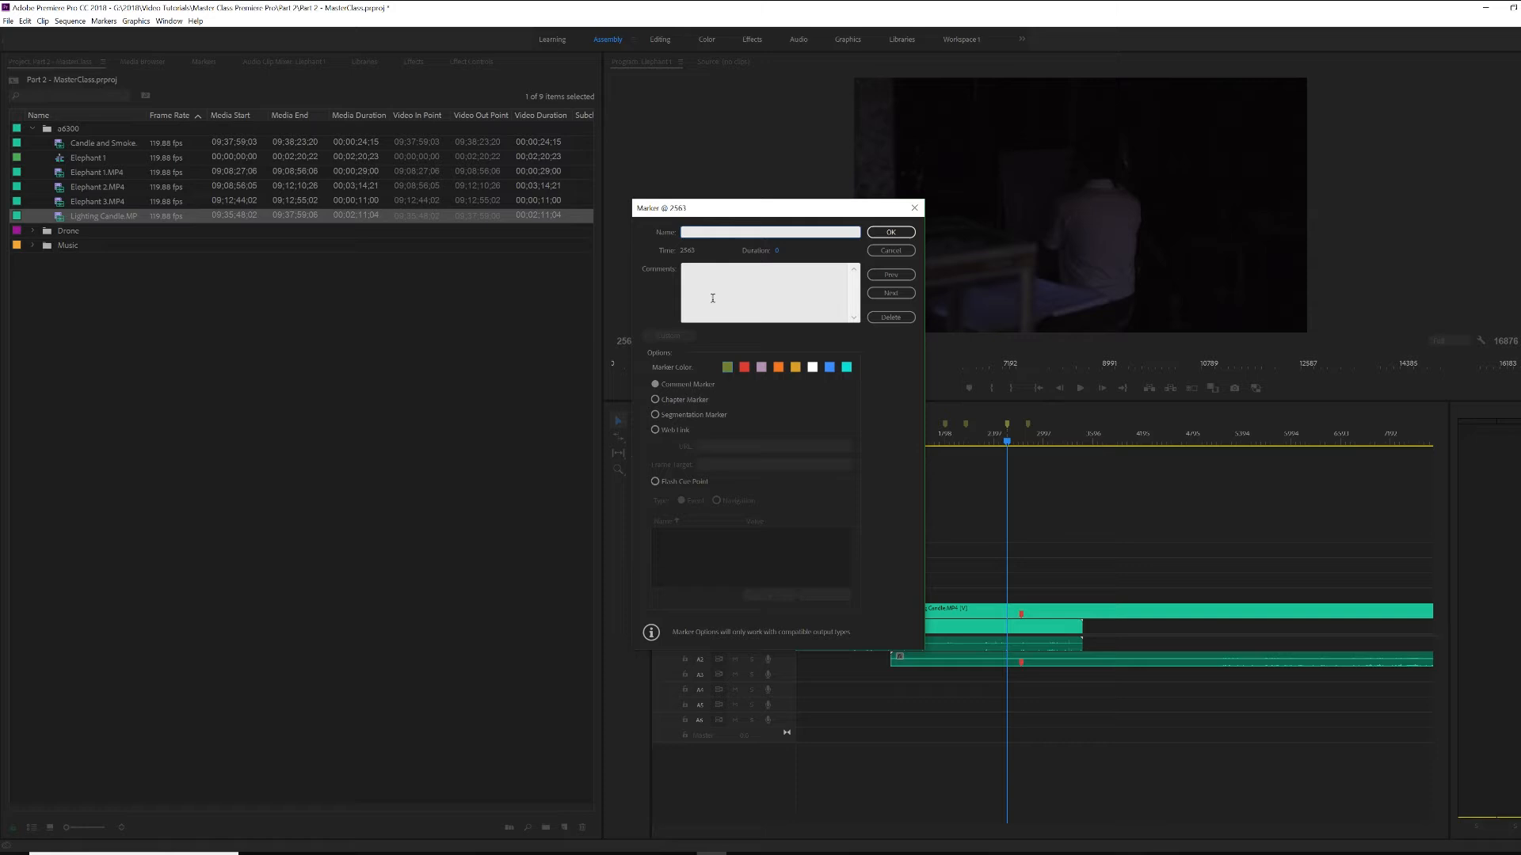
left_click(893, 254)
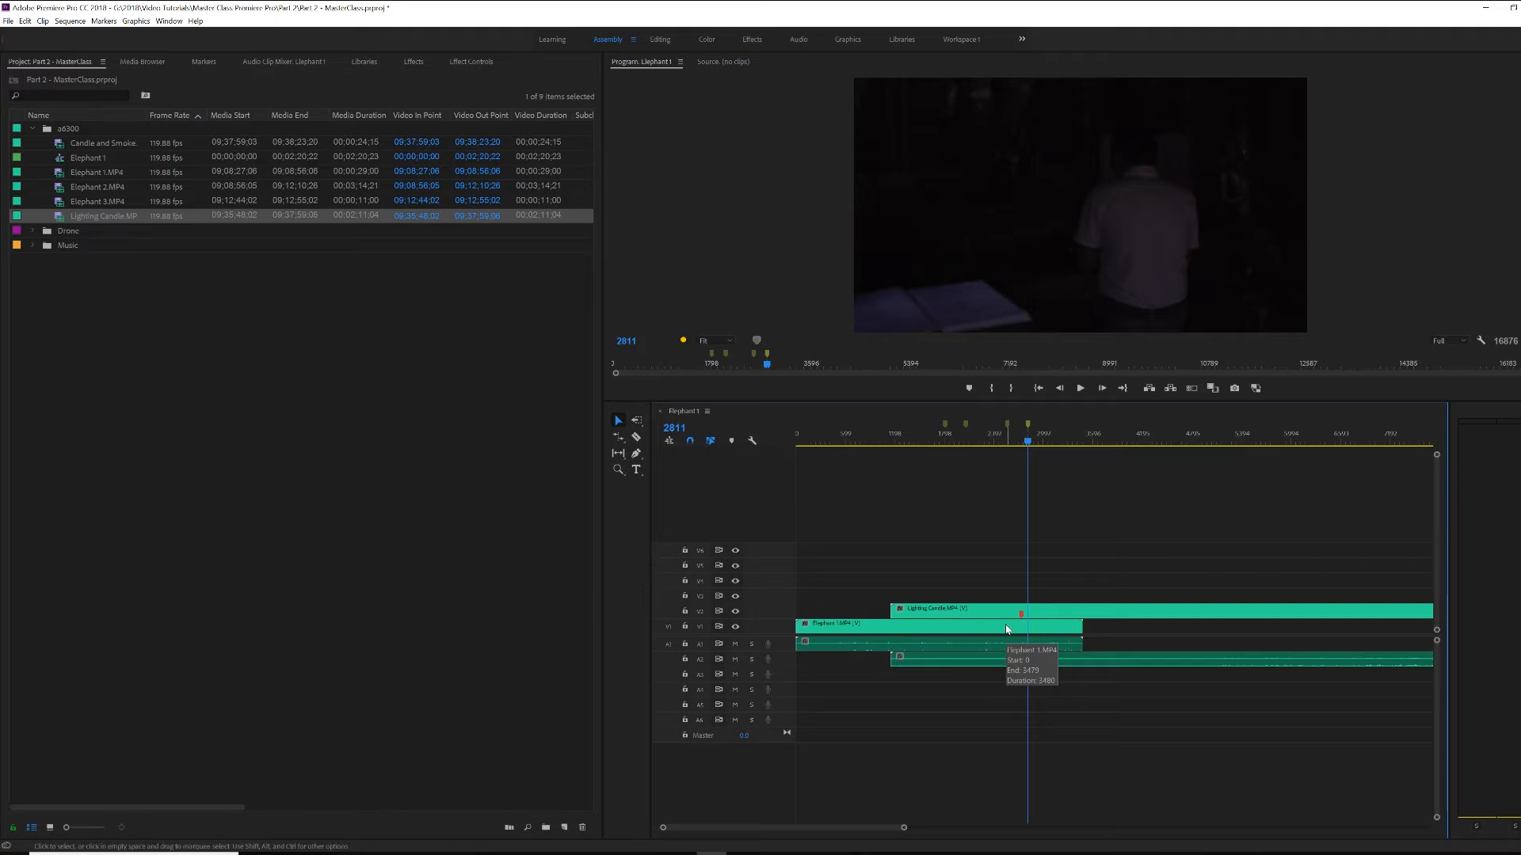
- Step back through the markers to the one at frame 1810, clear it and clear all remaining sequence markers
key("ctrl+shift+m")
key("ctrl+shift+m")
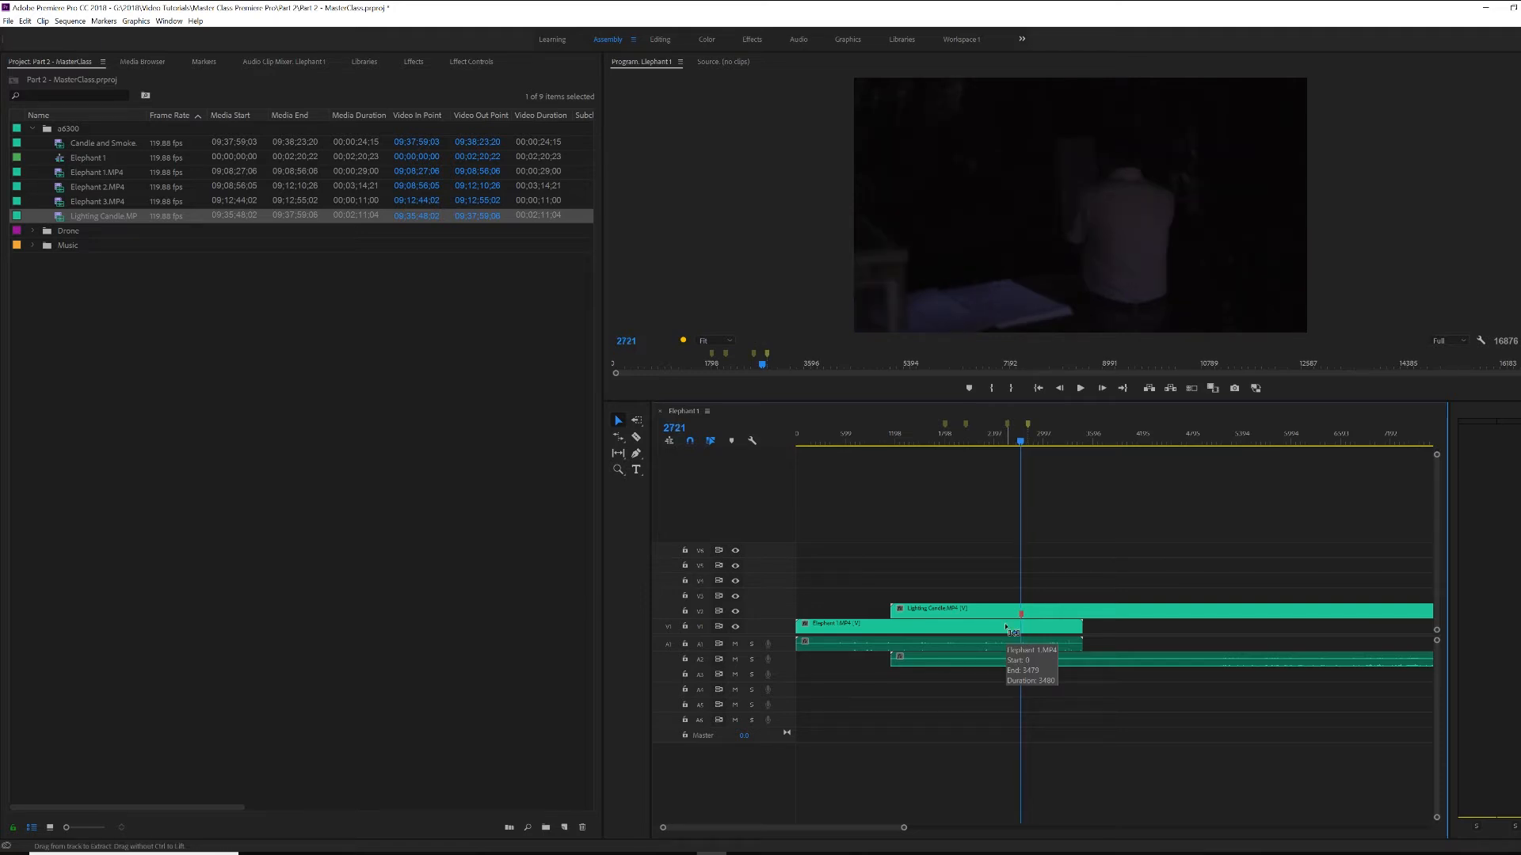
key("ctrl+shift+m")
key("ctrl+shift+m")
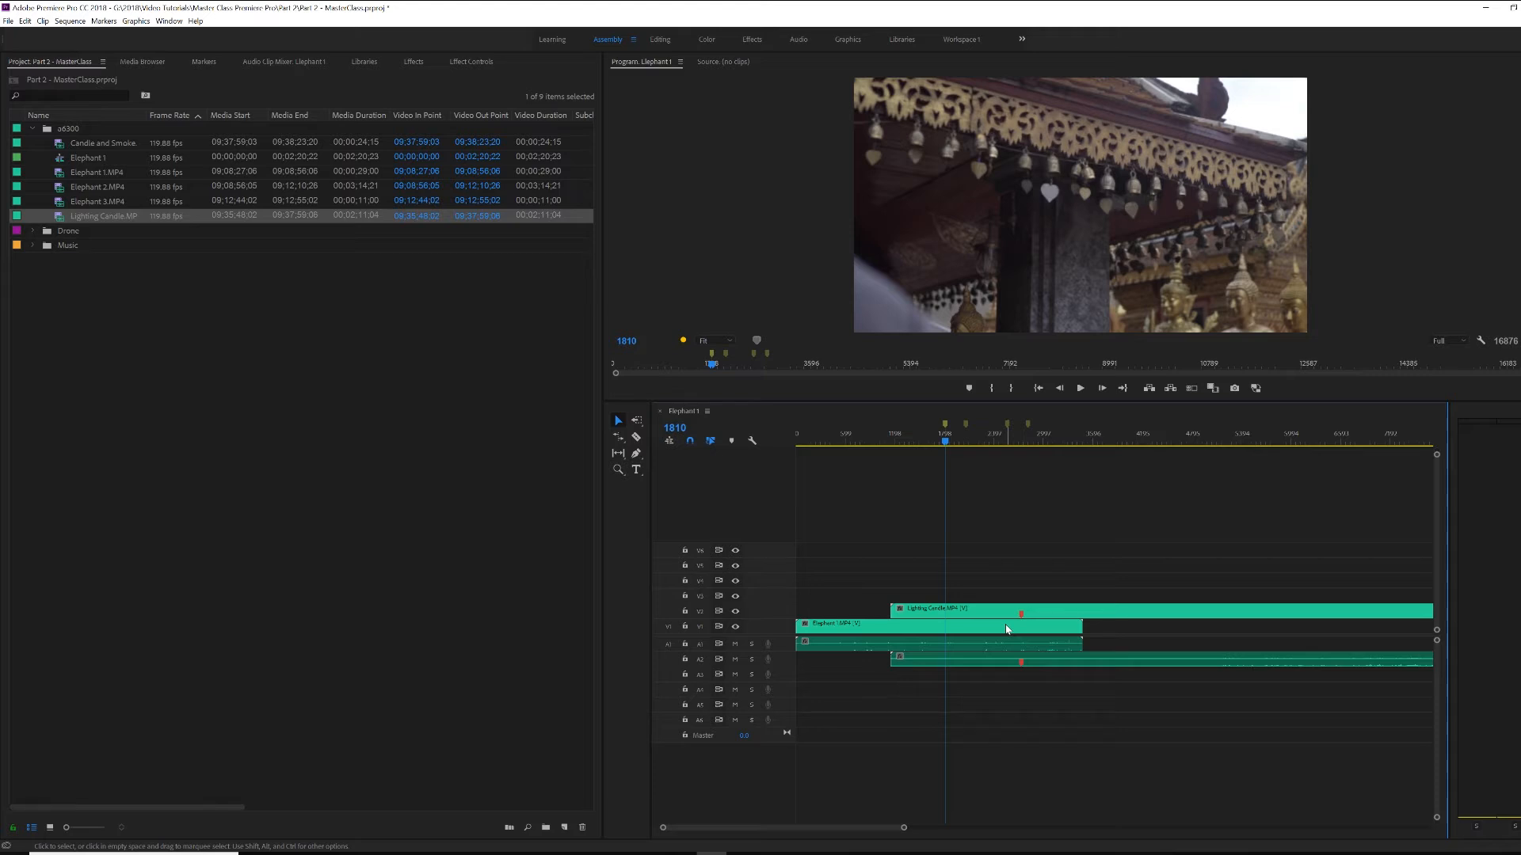
key("ctrl+alt+m")
key("ctrl+alt+shift+m")
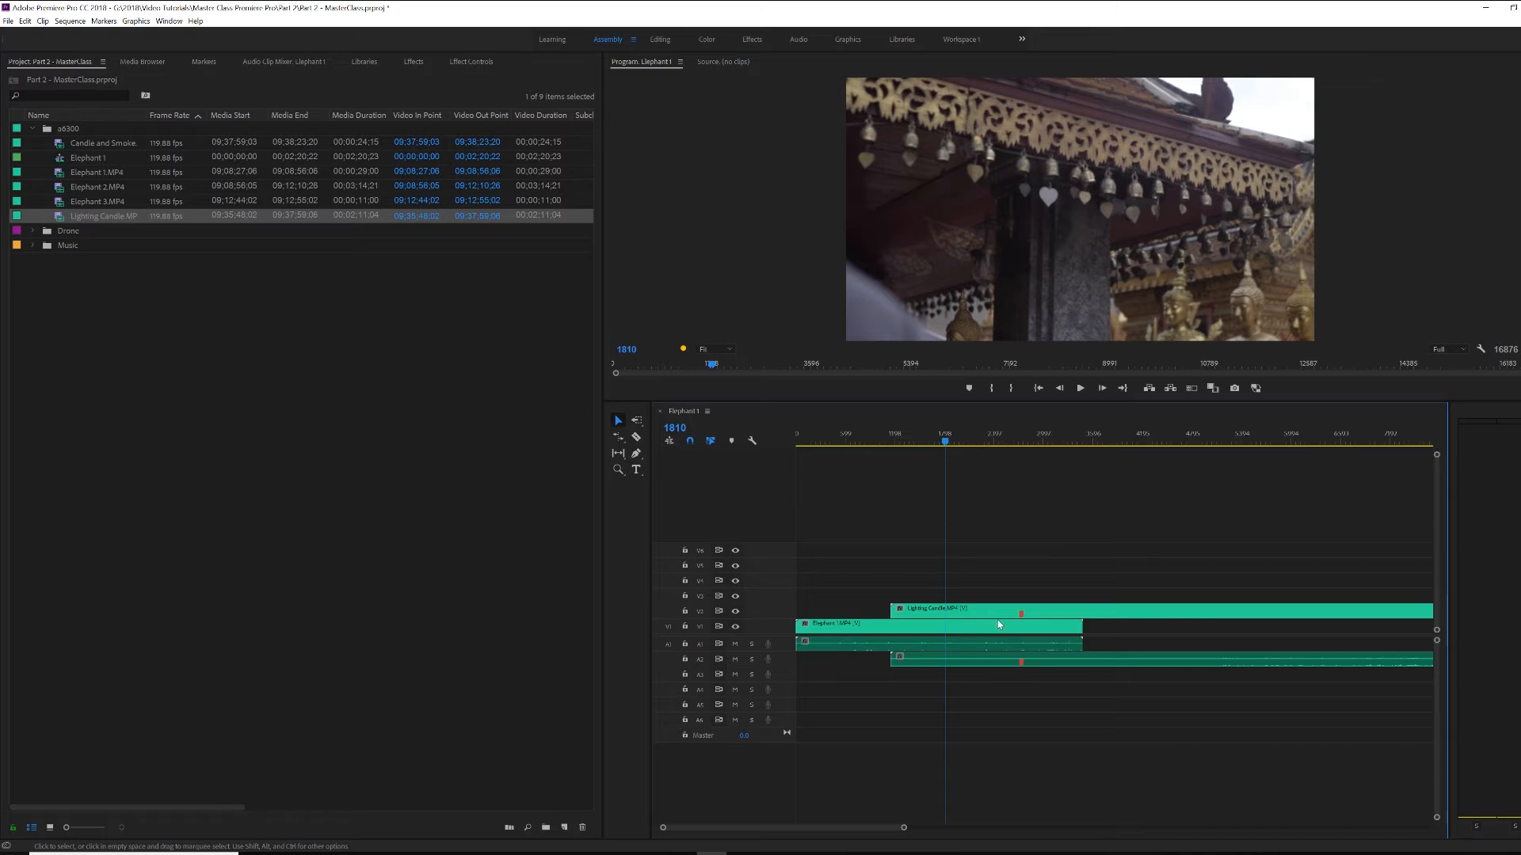
- Play from near the start of the Lighting Candle clip and add one clip marker to Lighting Candle and one to Elephant 1
left_click(1005, 616)
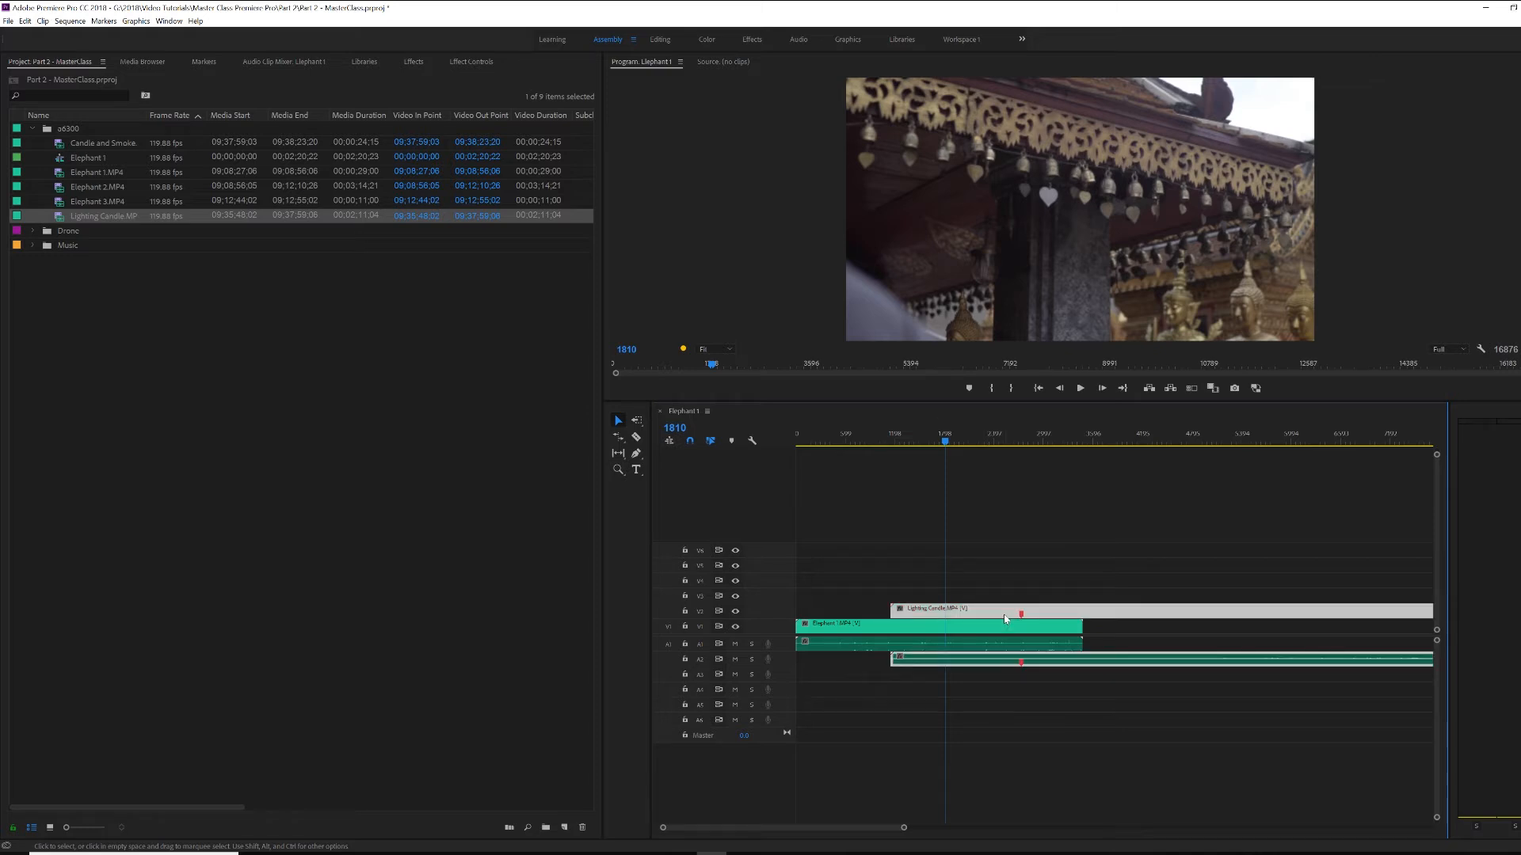
left_click(1019, 442)
left_click(937, 442)
left_click(916, 499)
left_click(899, 440)
key("space")
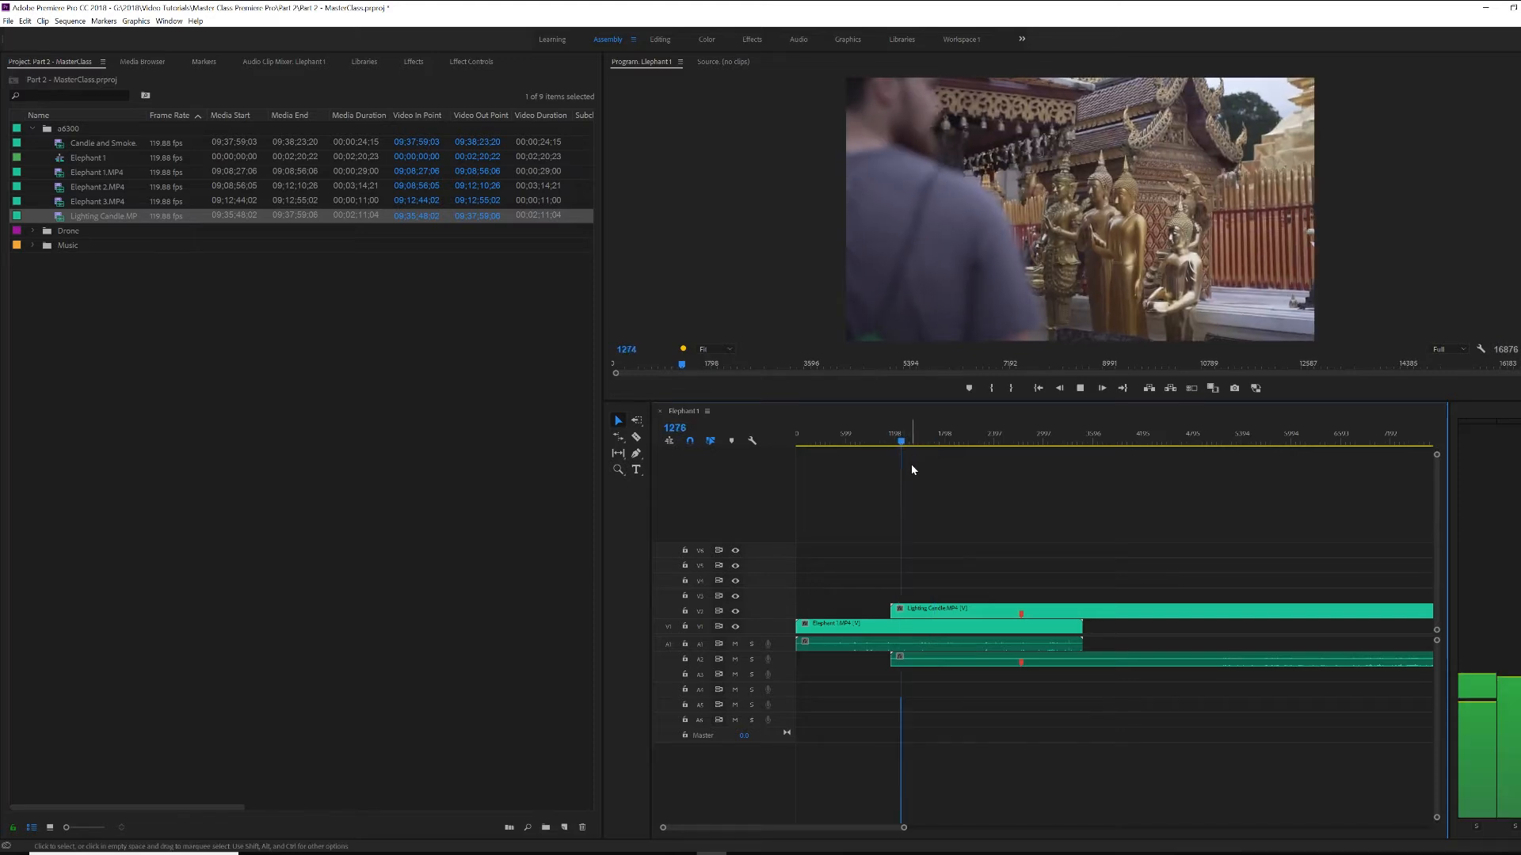
left_click(948, 614)
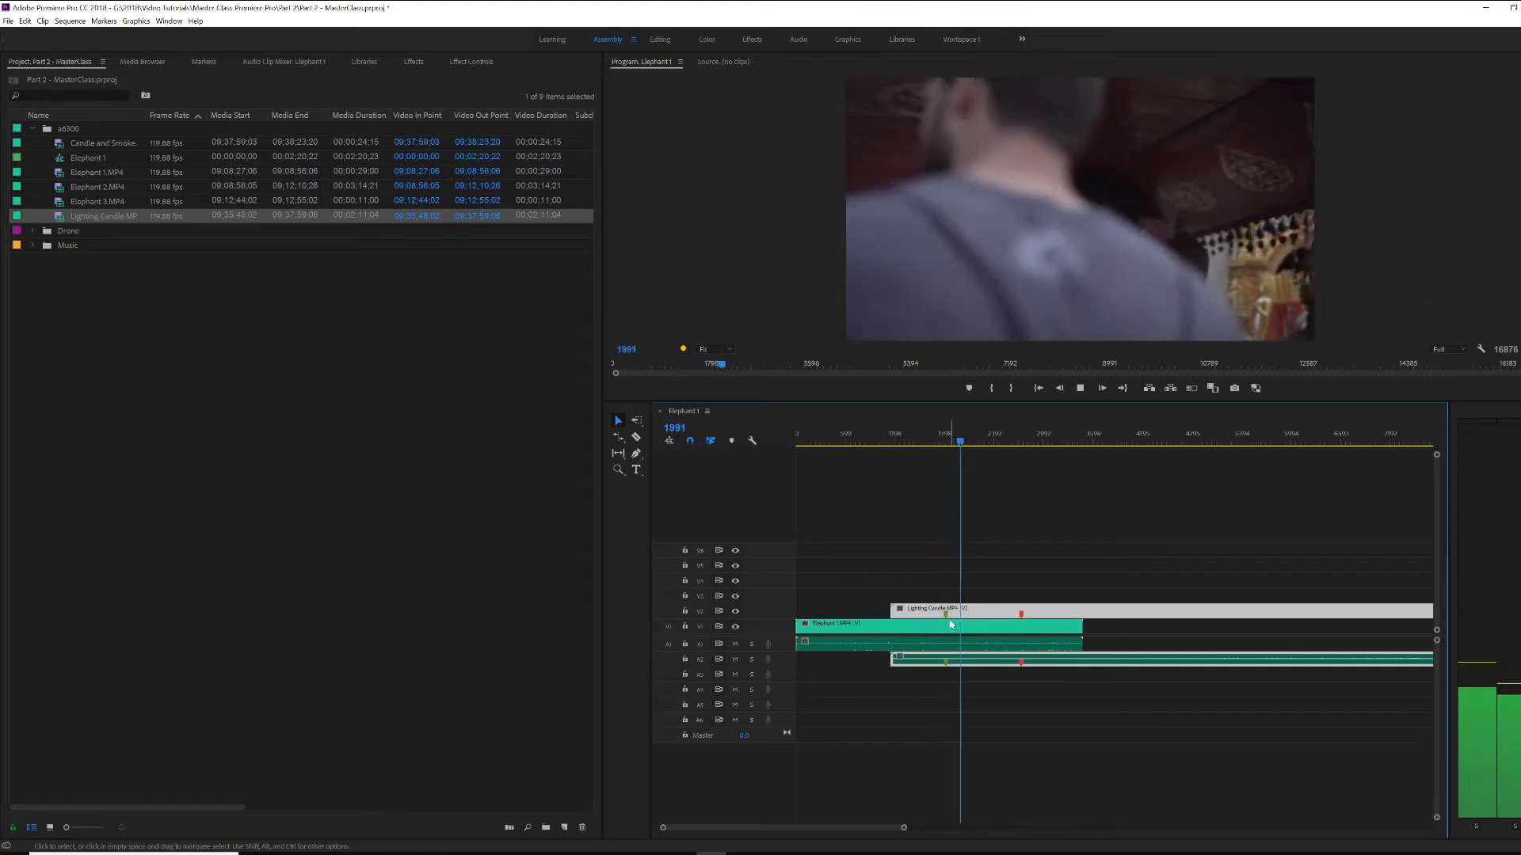
left_click(990, 642)
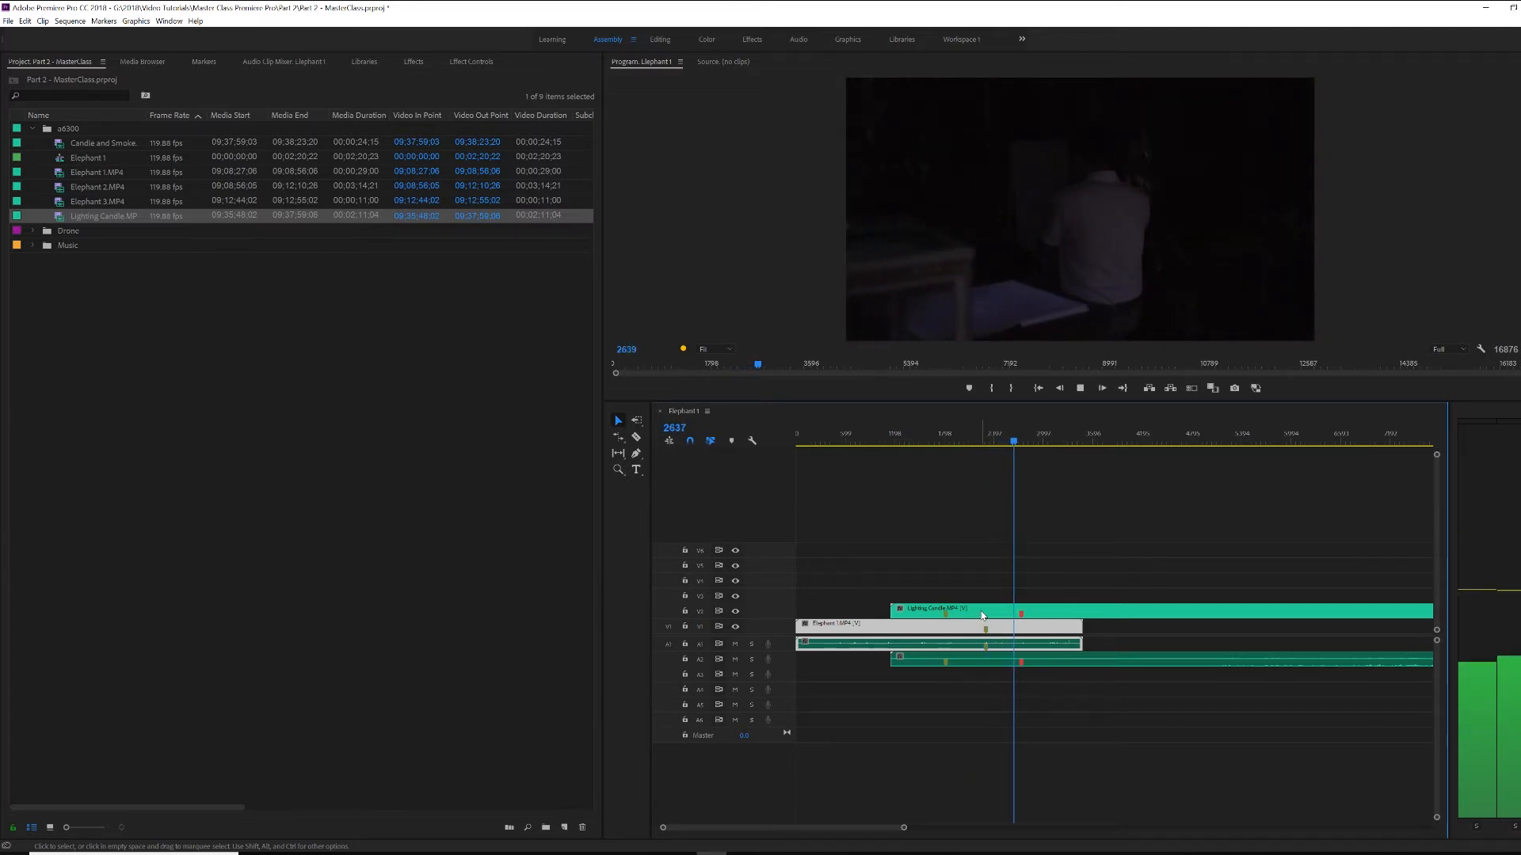
- Stop playback, open the Lighting Candle clip in the Source monitor and review the marker commands available at its red marker
key("space")
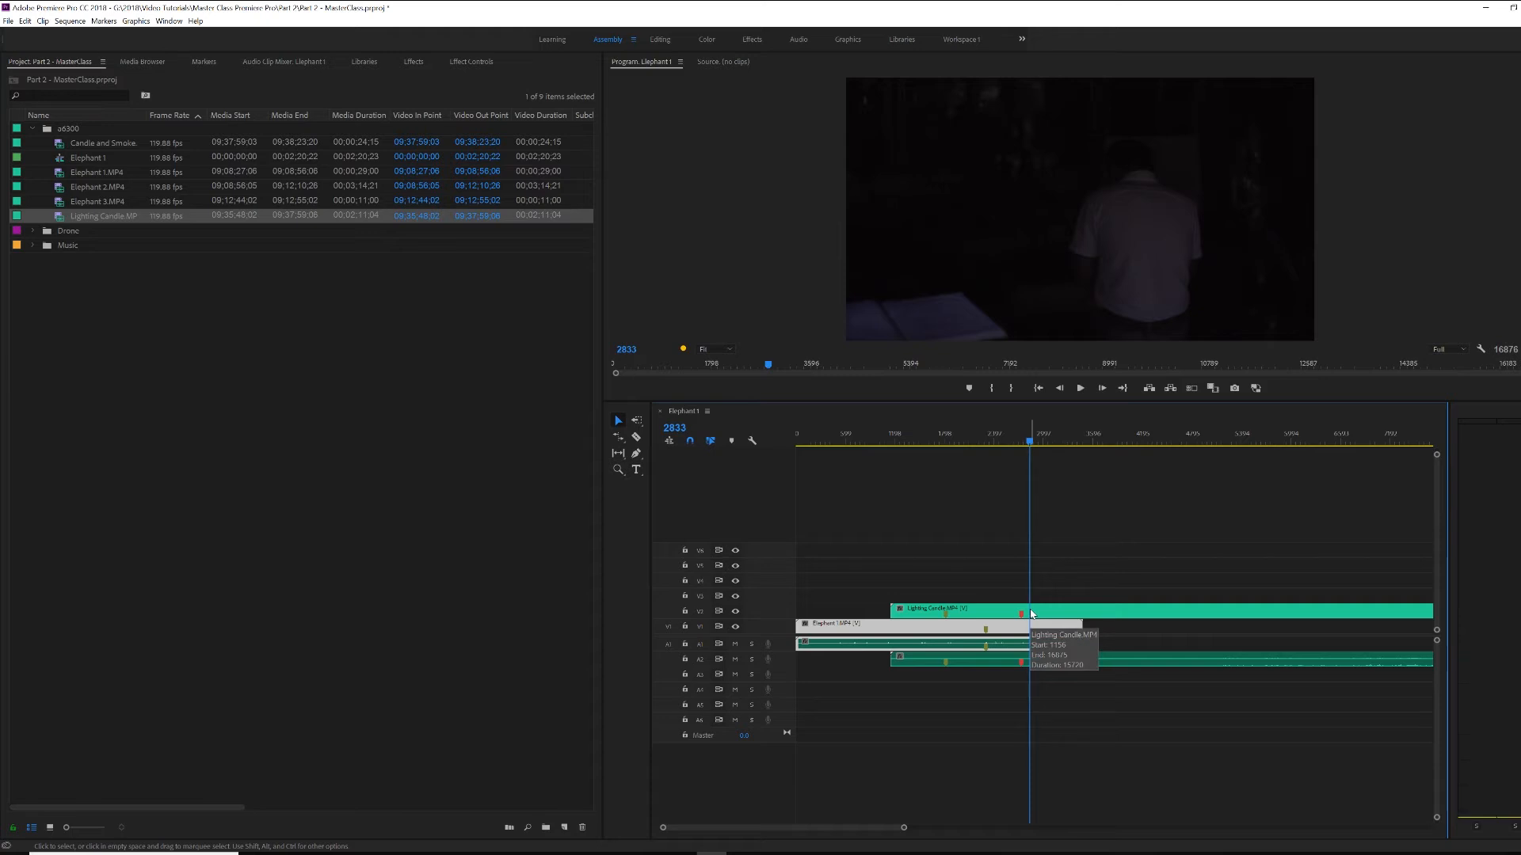
left_click(974, 614)
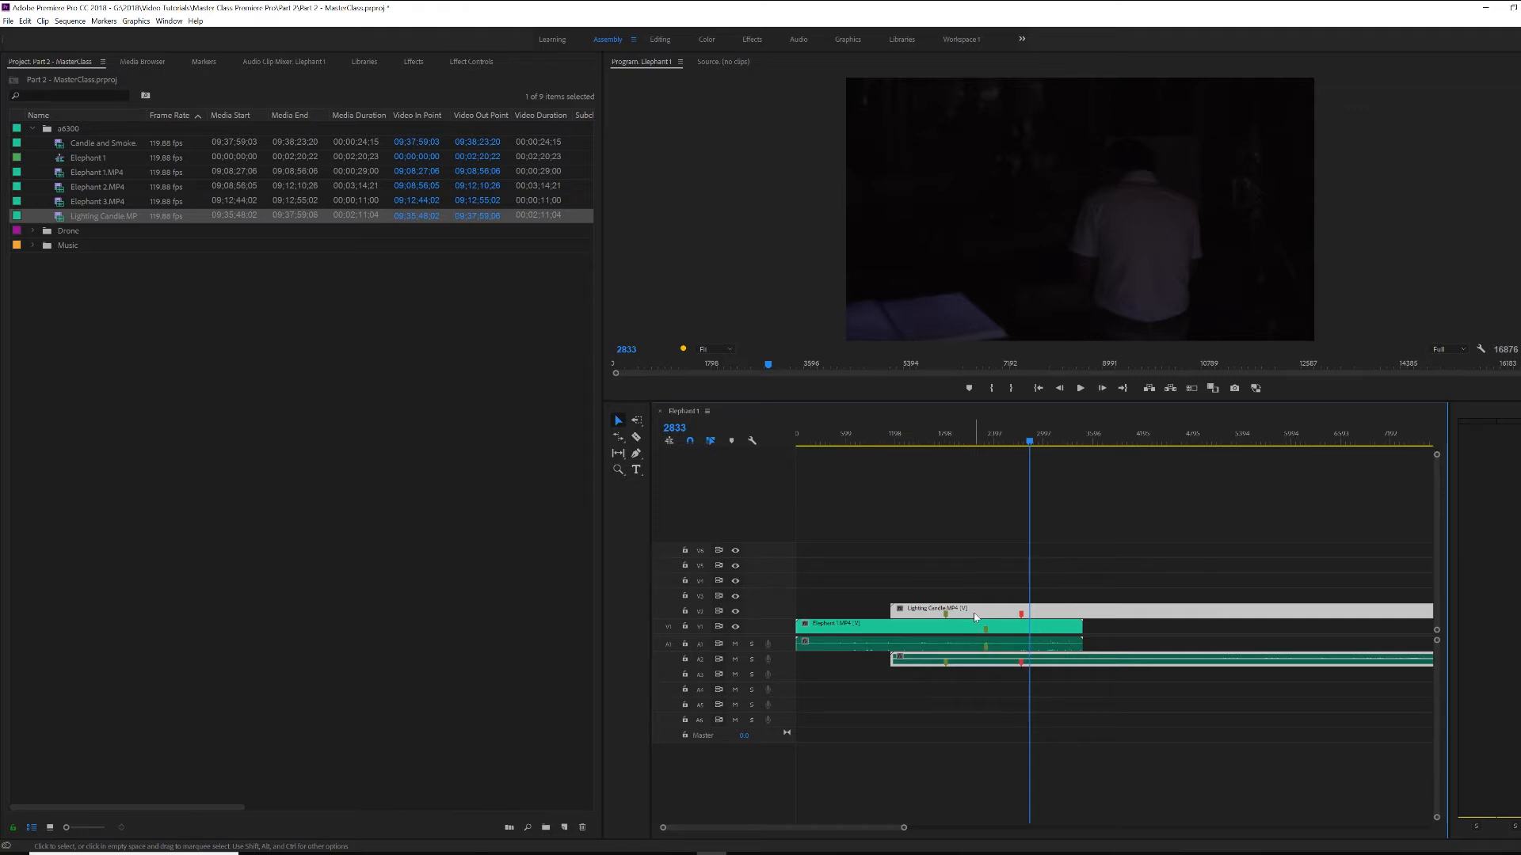
left_click(972, 587)
double_click(972, 611)
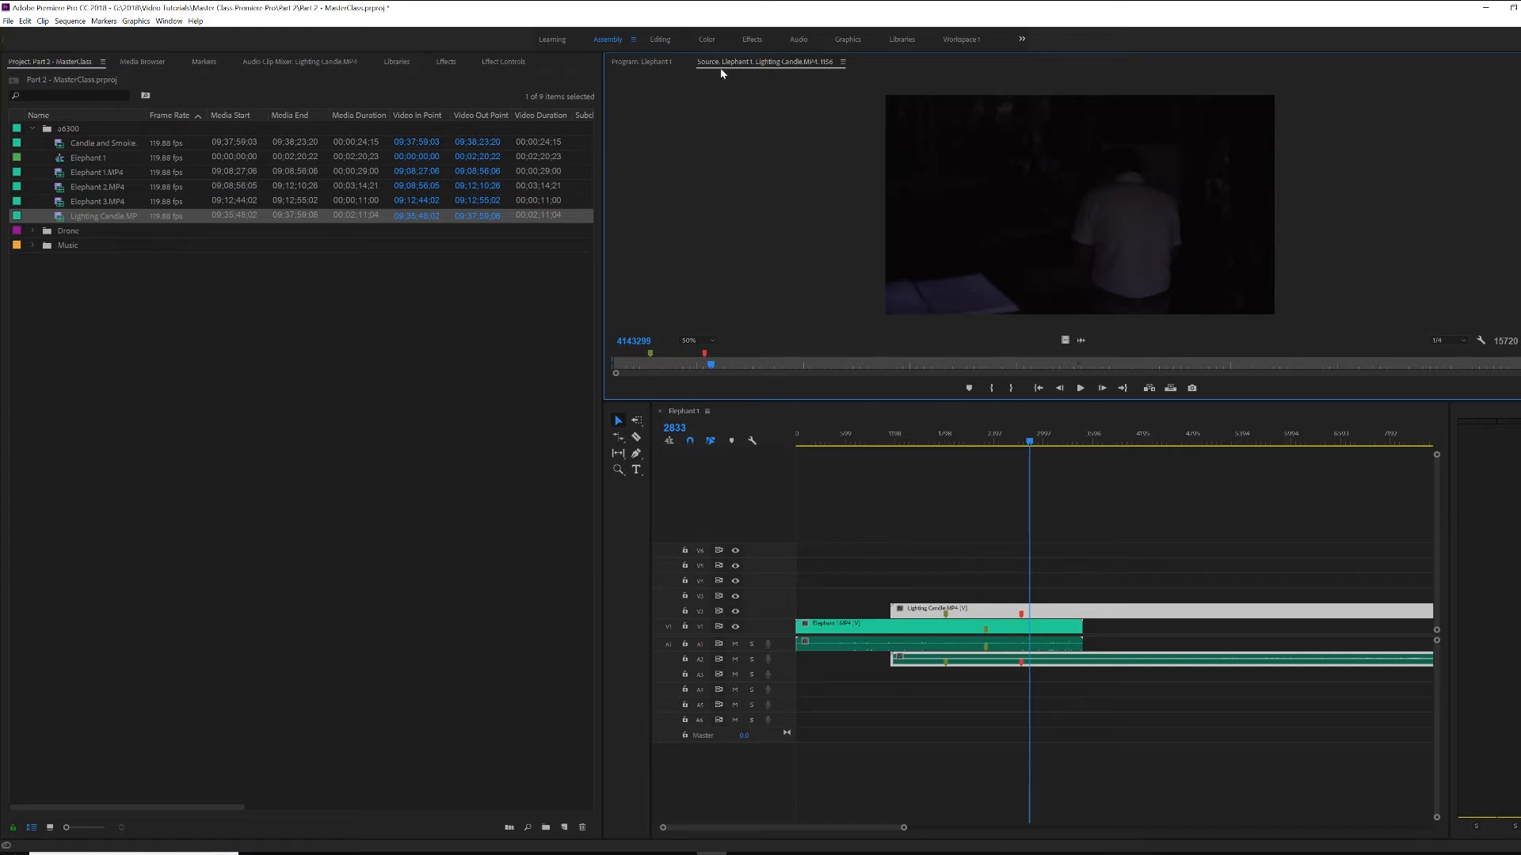
left_click(705, 356)
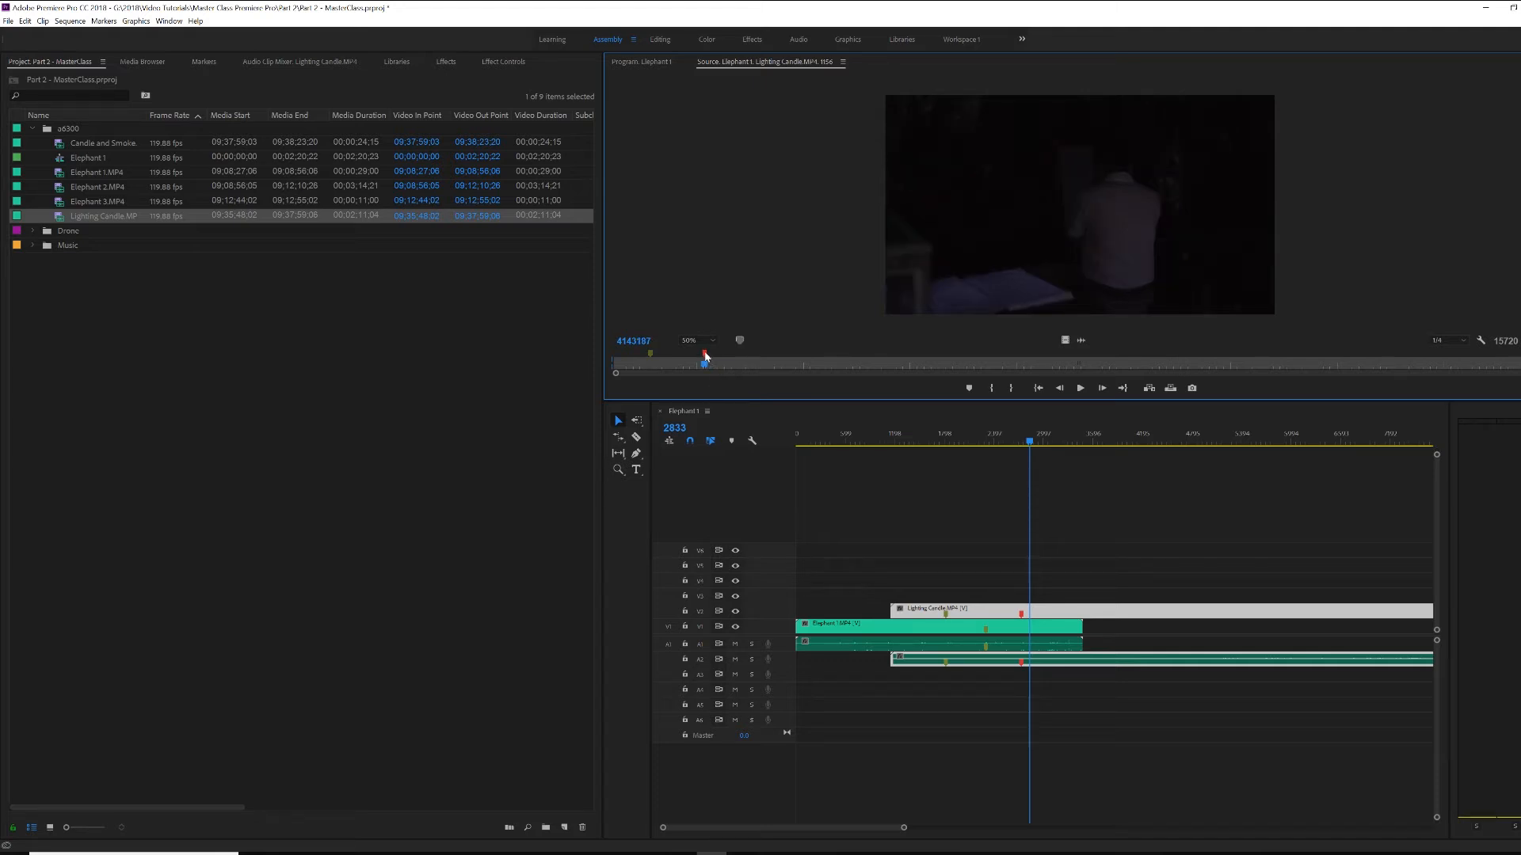
right_click(705, 355)
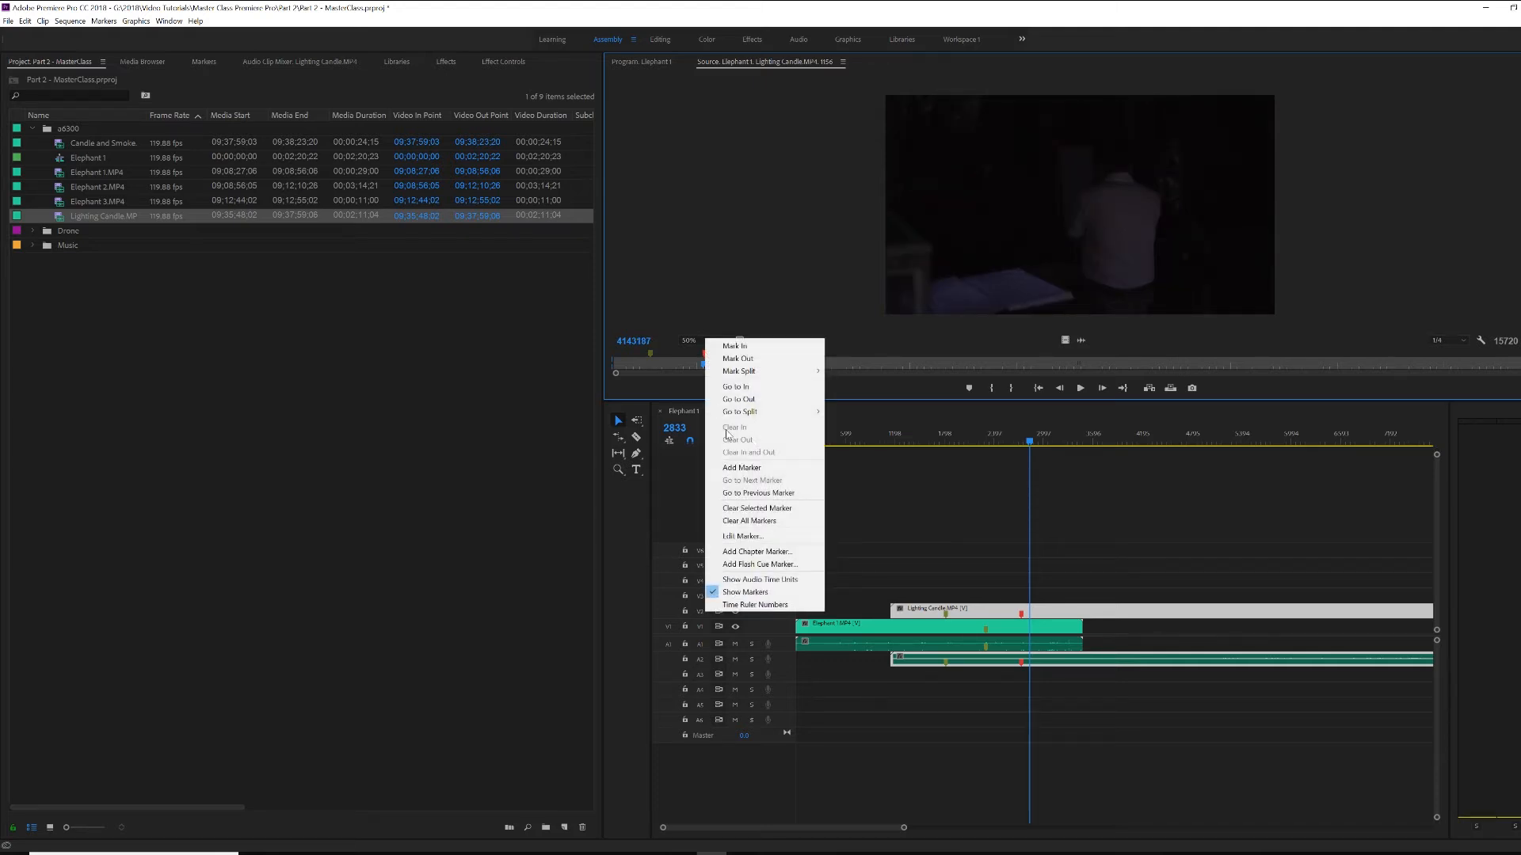
left_click(910, 510)
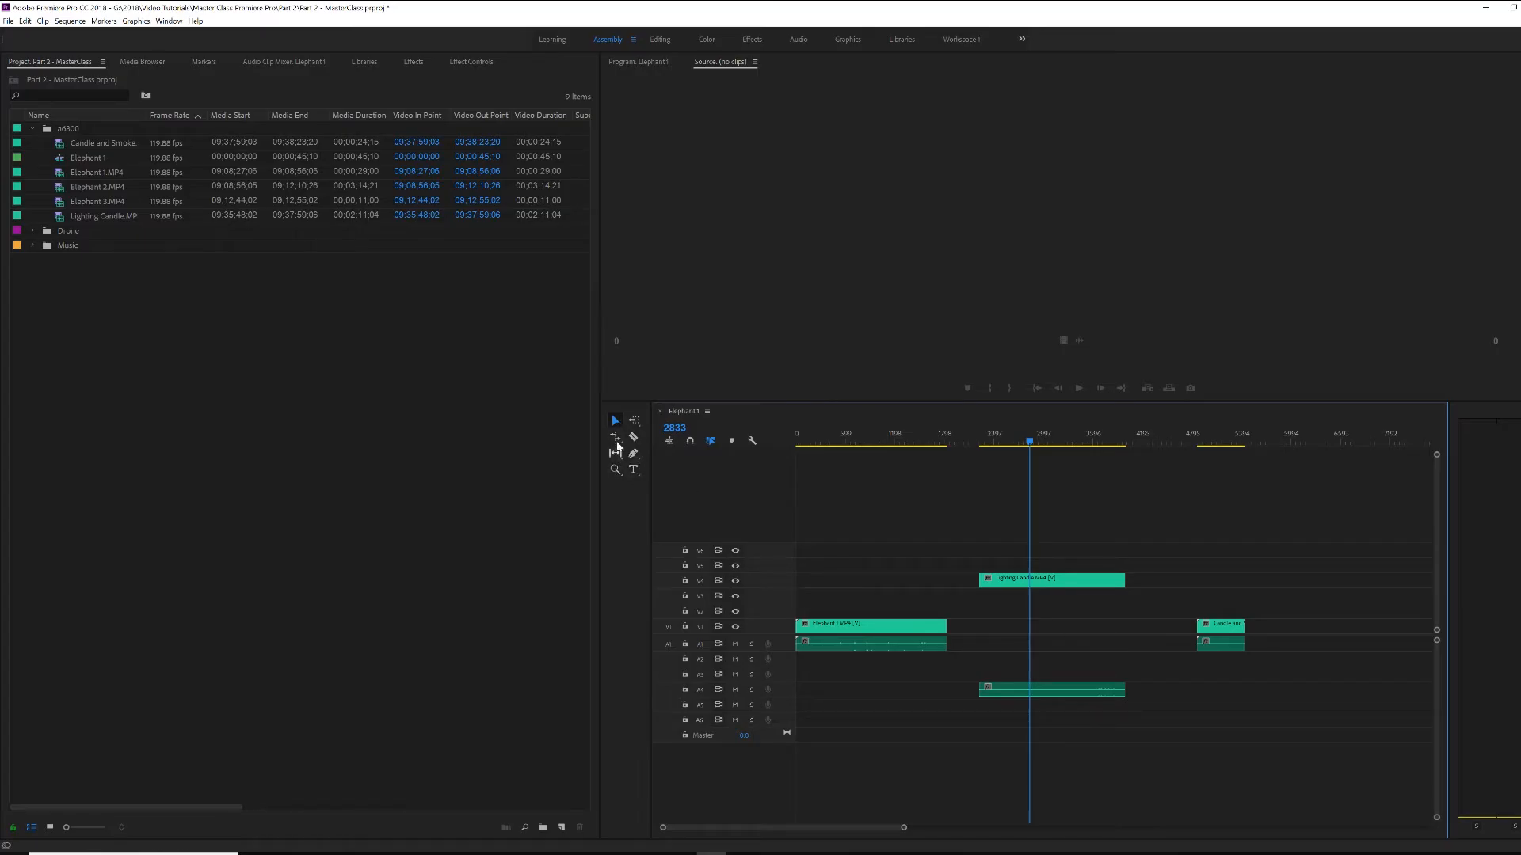
left_click(169, 21)
mouse_move(196, 21)
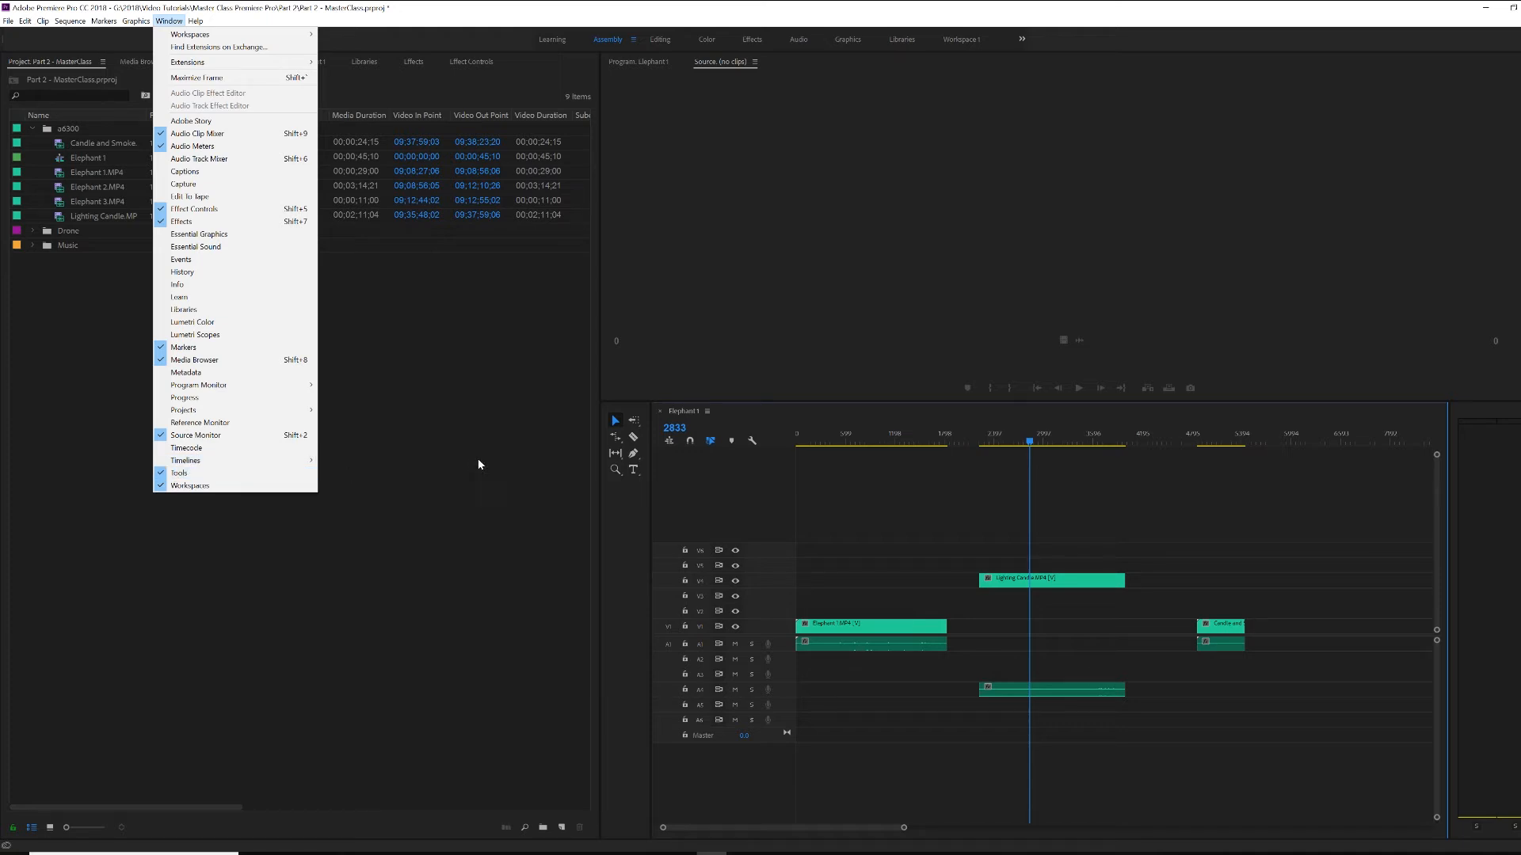
left_click(518, 523)
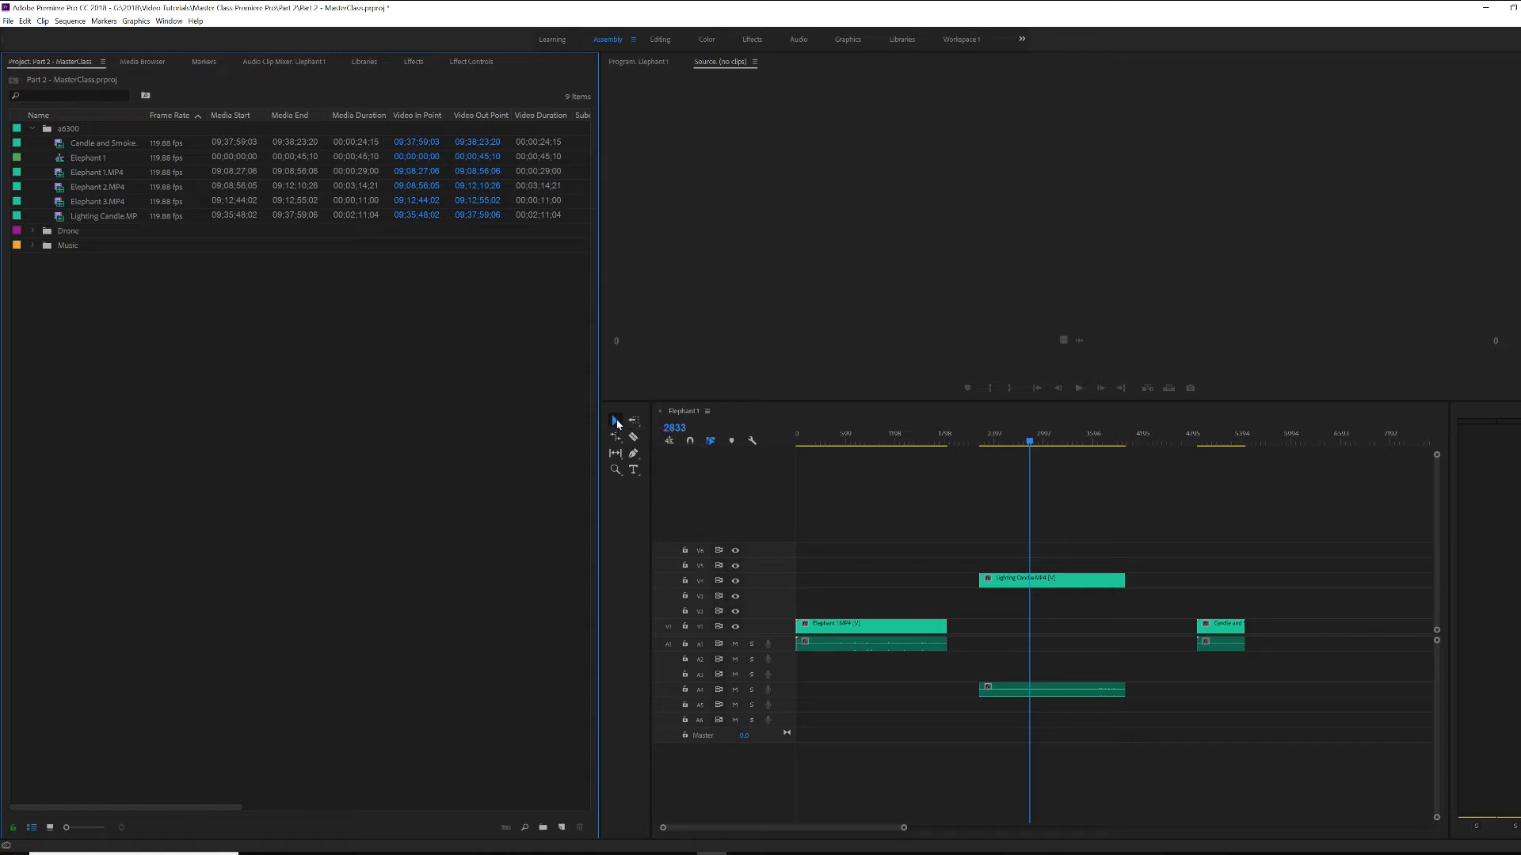
- Move the Elephant 1 video clip from track V1 up to V2 with the Selection tool
left_click(632, 423)
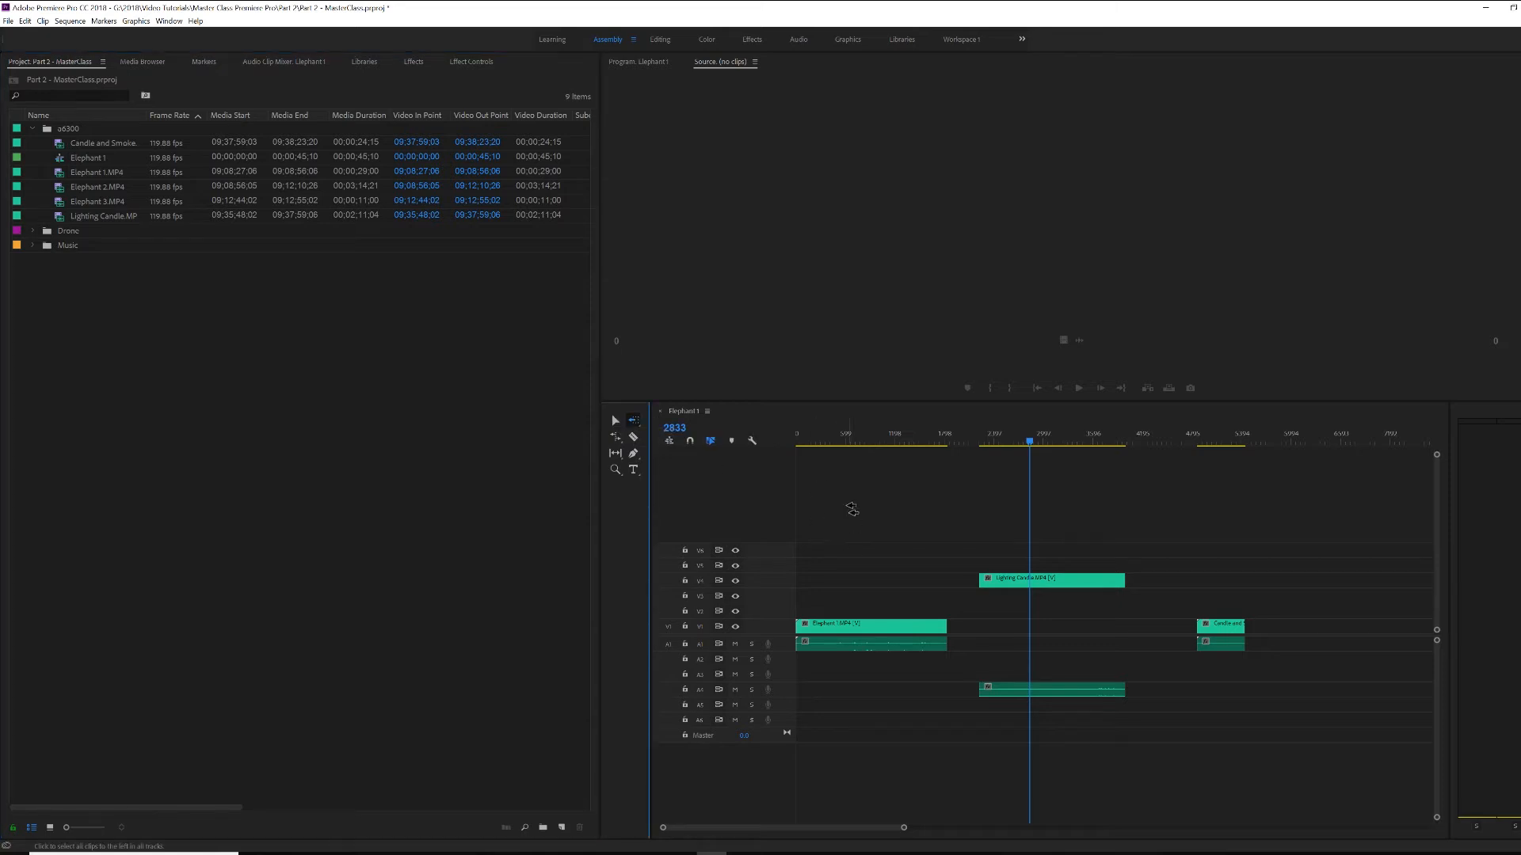
key("v")
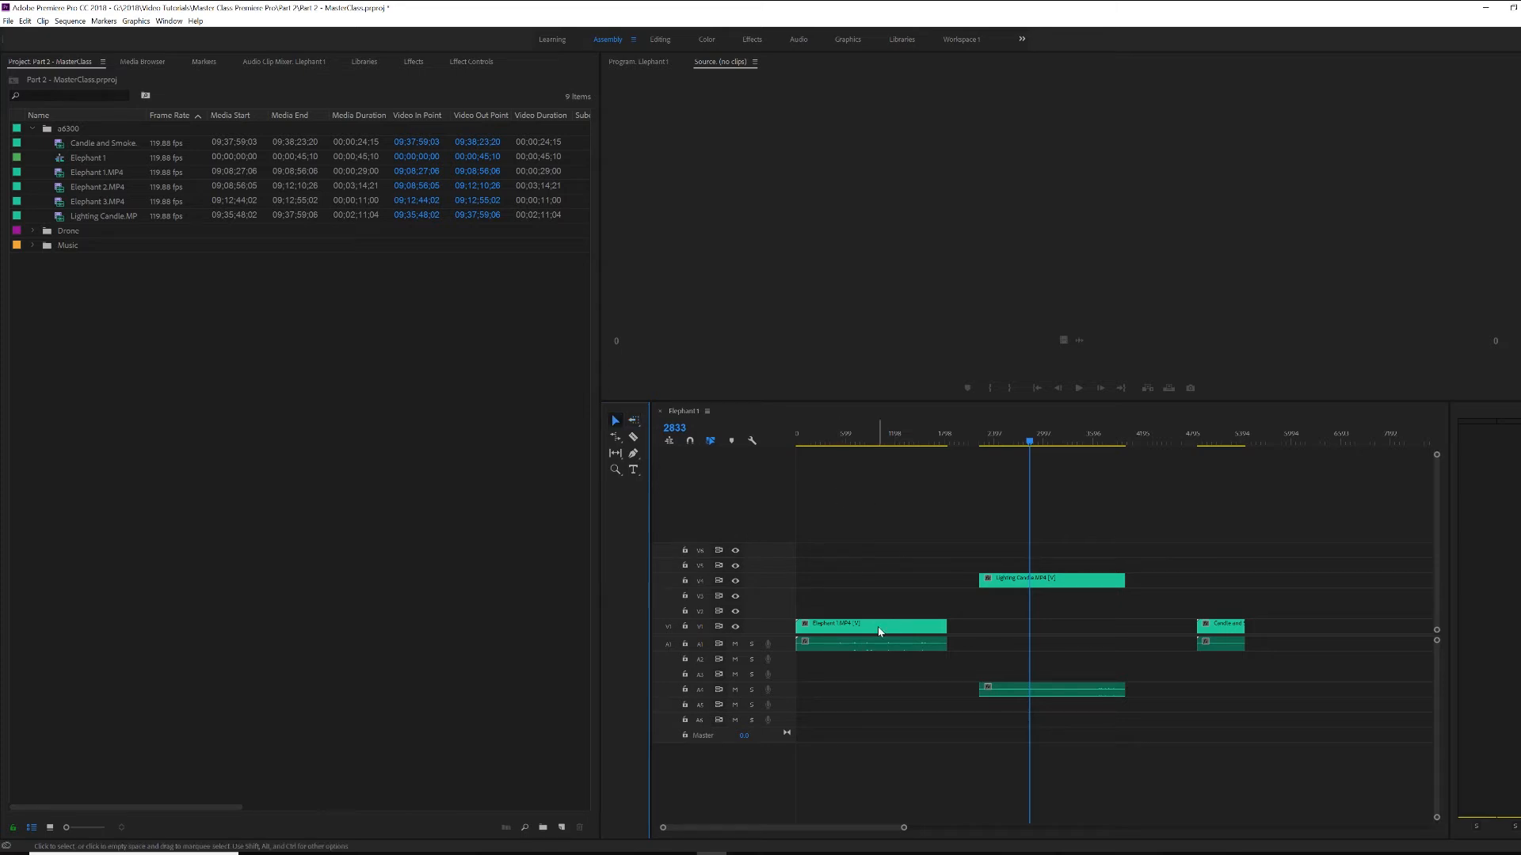
mouse_move(878, 632)
left_mouse_down()
mouse_move(910, 567)
mouse_move(879, 617)
mouse_move(874, 586)
mouse_move(865, 618)
left_mouse_up()
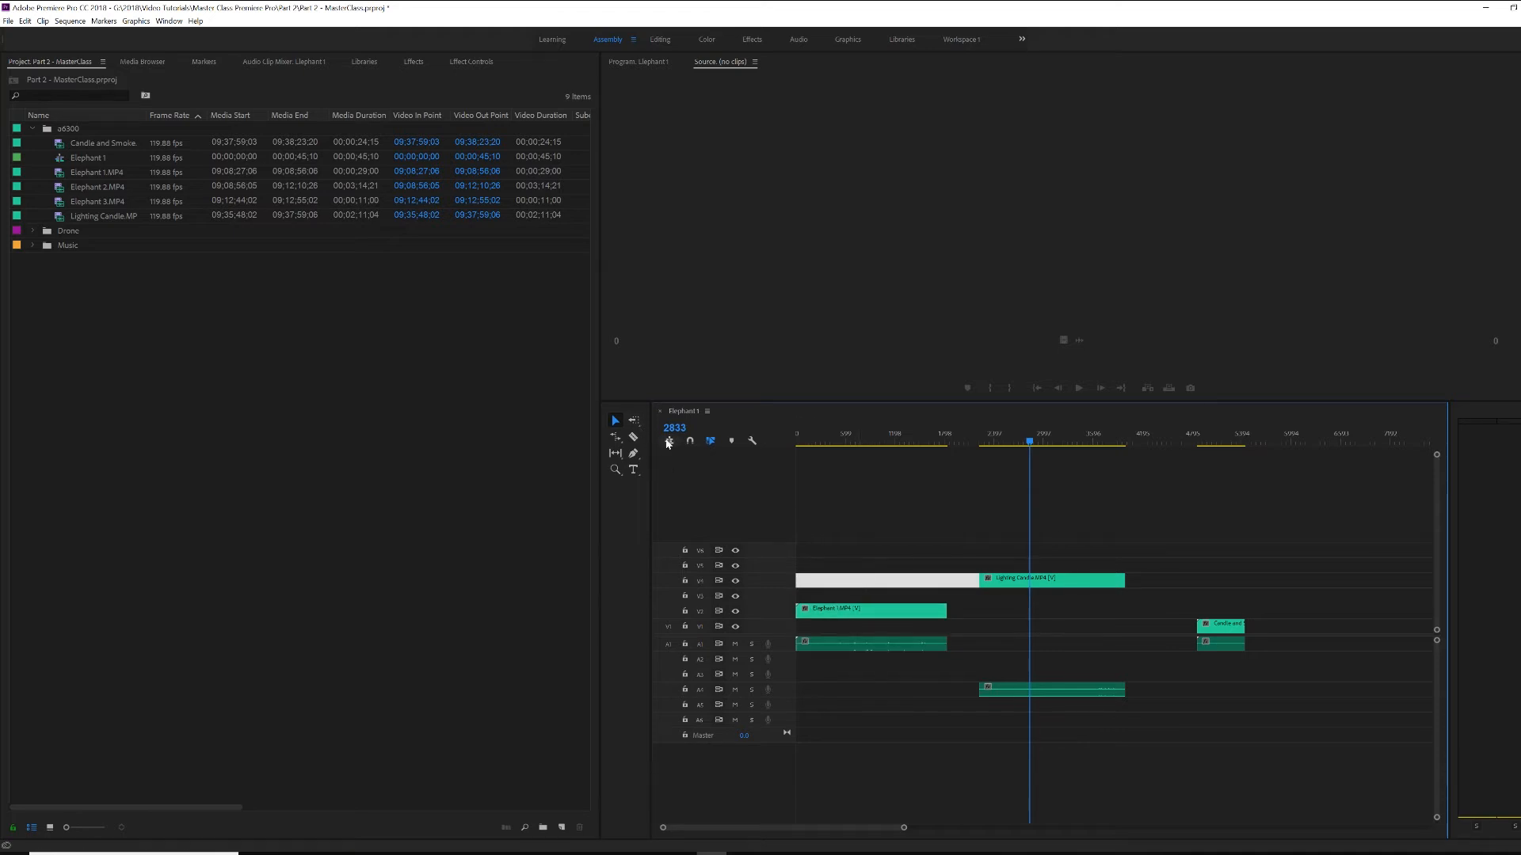
left_click(916, 553)
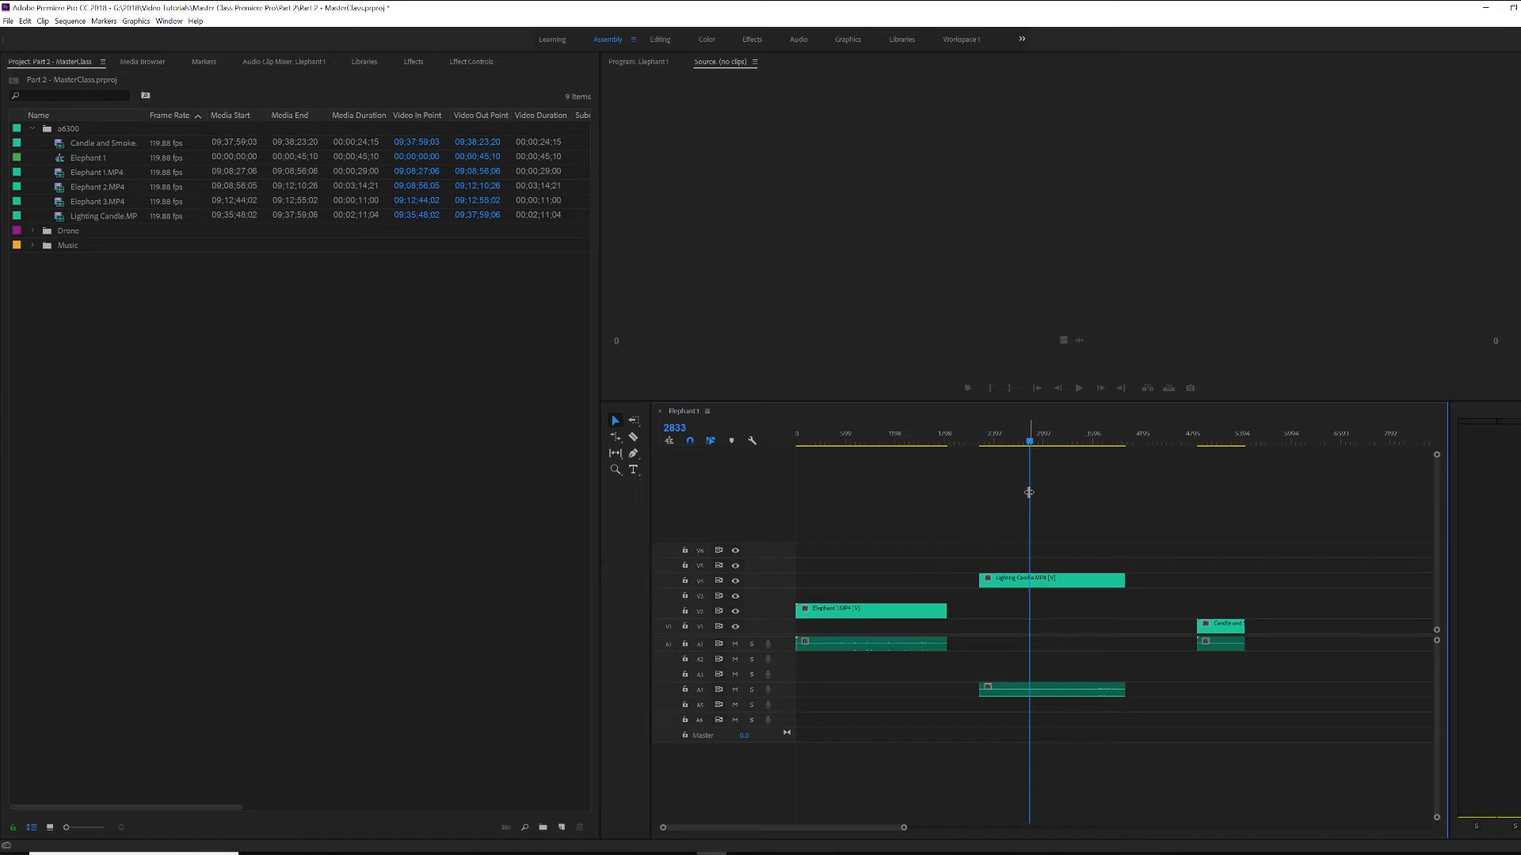
- With snapping on, move Lighting Candle to V3 against the end of Elephant 1 and reposition the Candle and Smoke clip
left_click_drag(1089, 586, 976, 612)
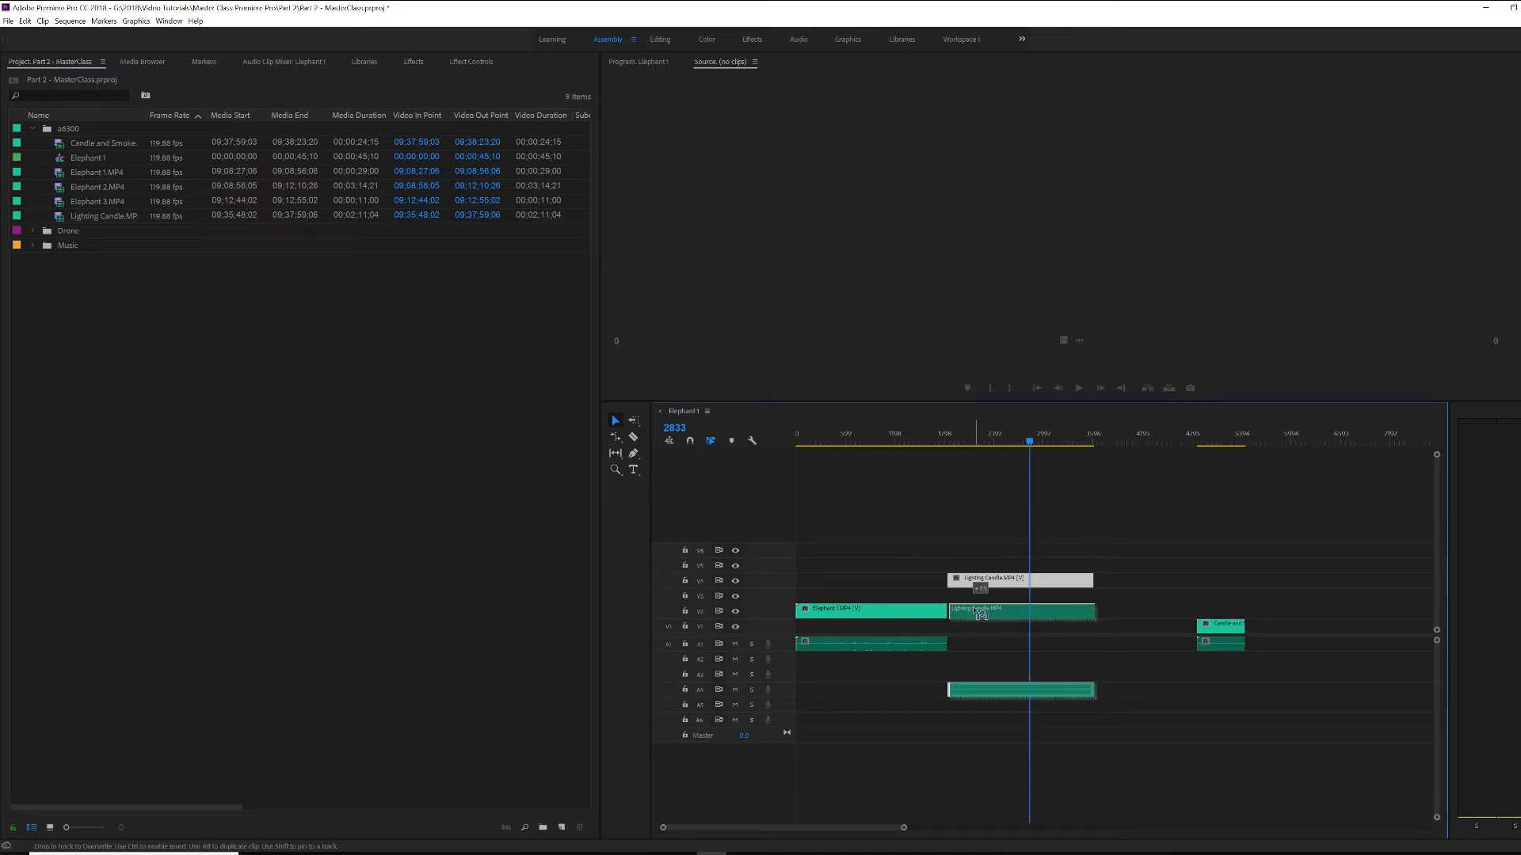
left_click_drag(980, 612, 1008, 596)
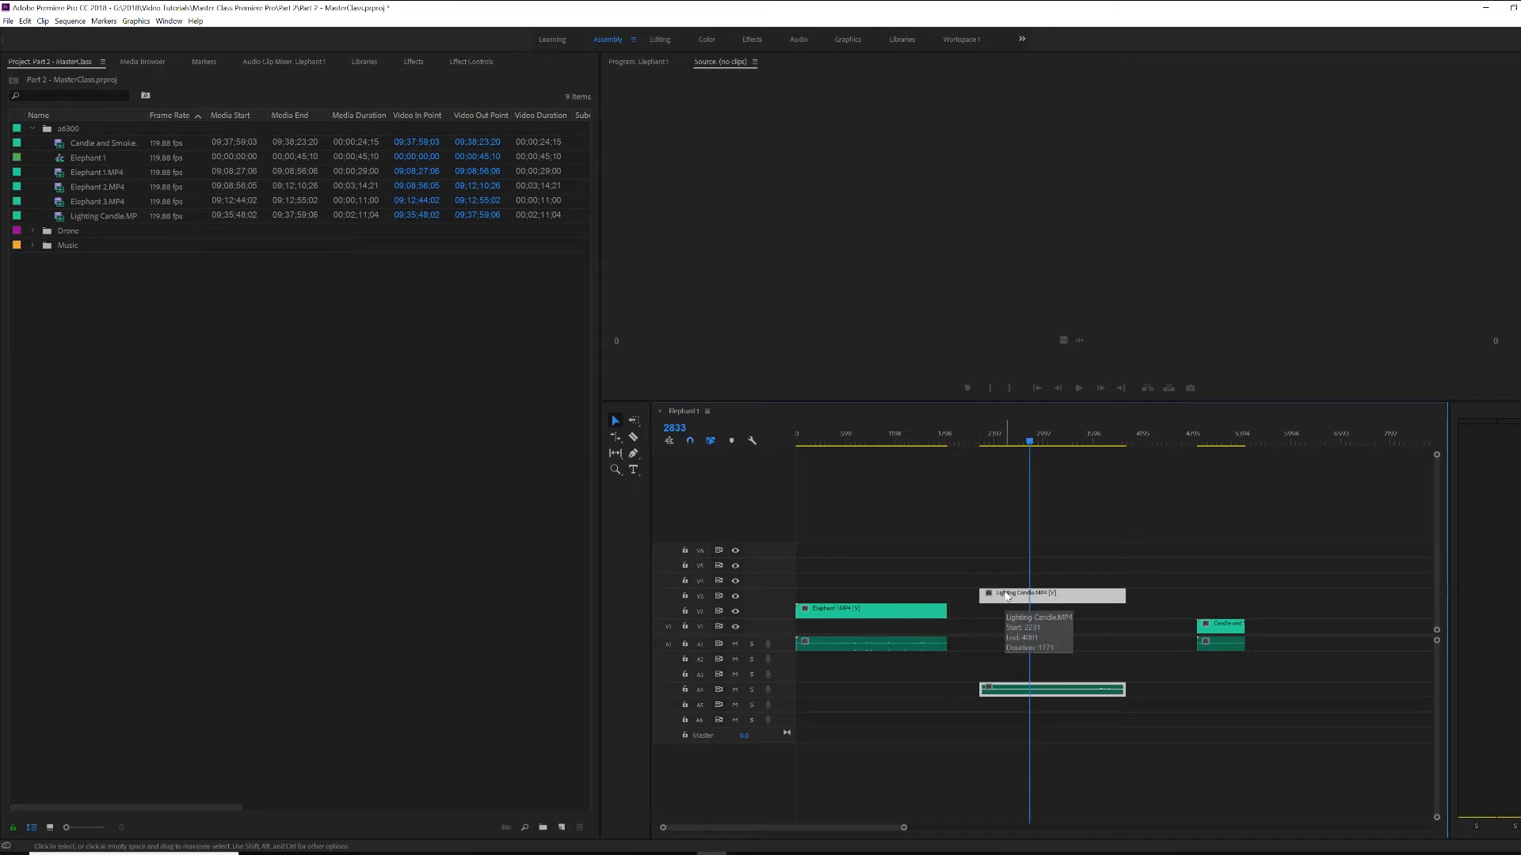
left_click_drag(1008, 597, 983, 600)
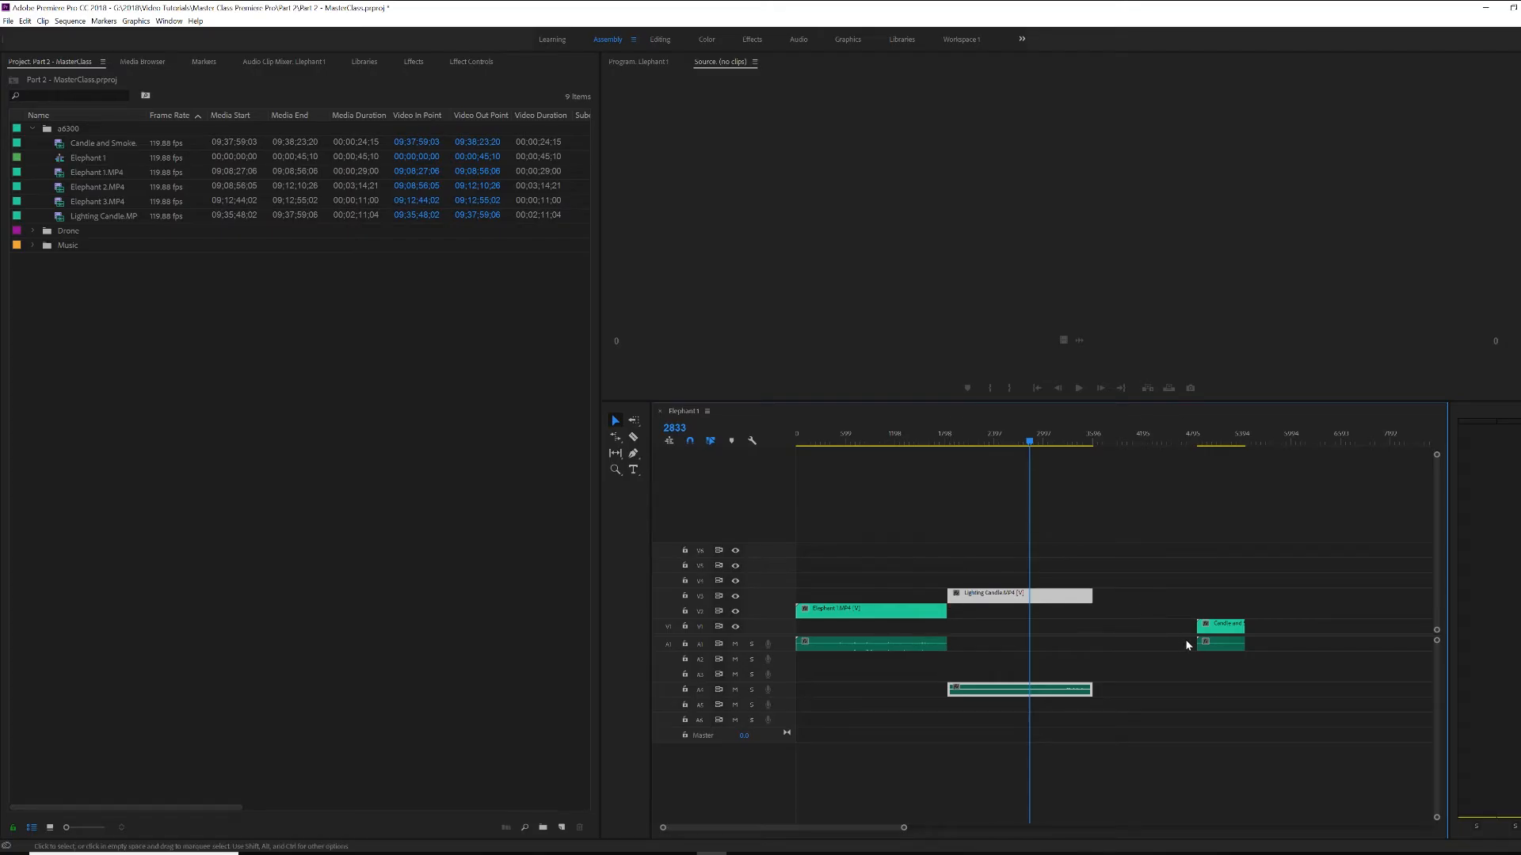
left_click_drag(1218, 638, 1195, 582)
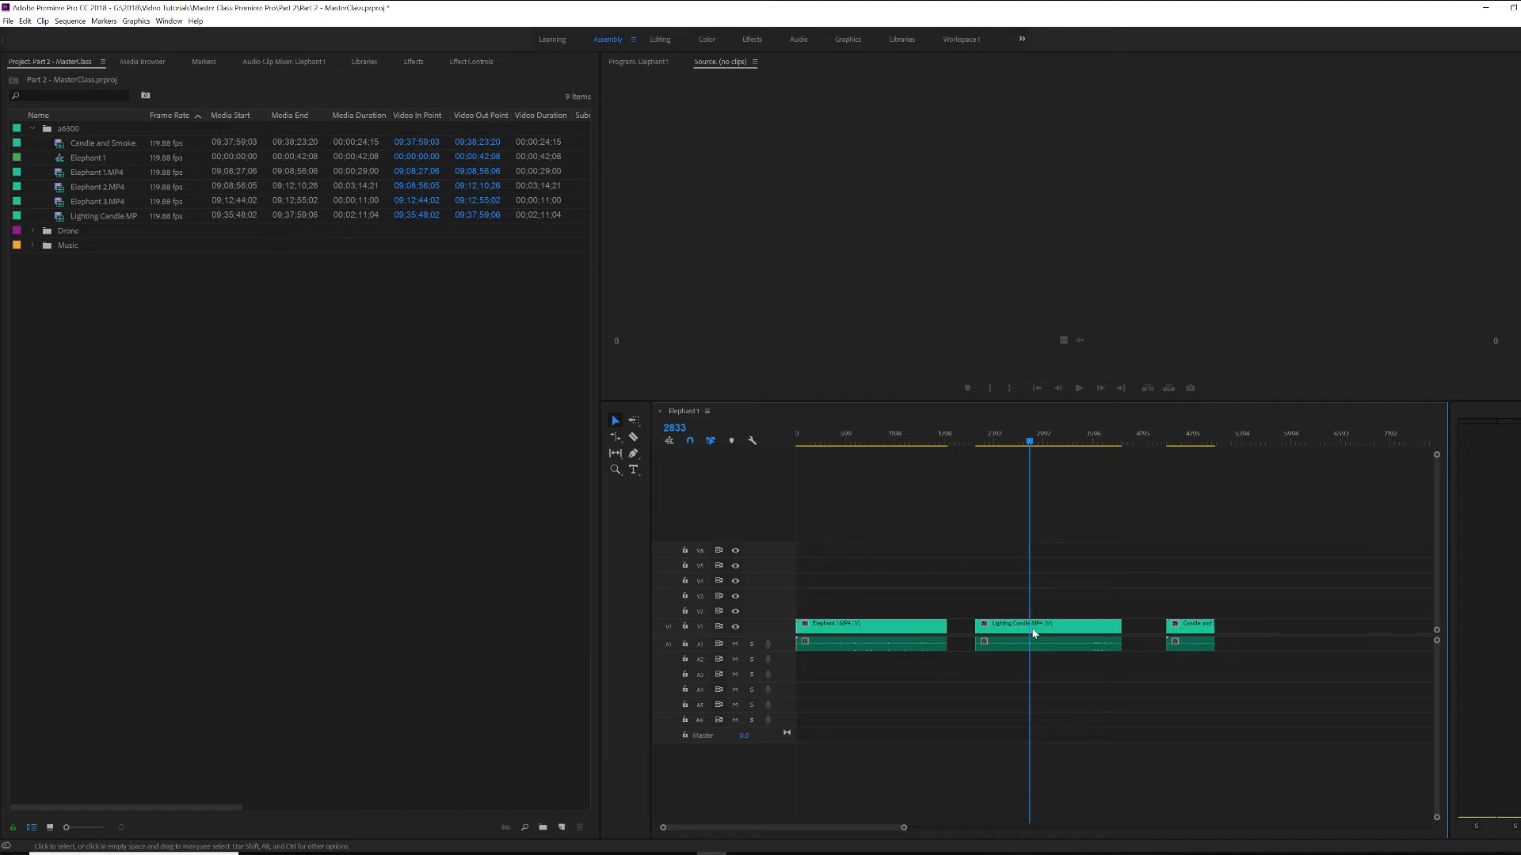
- Delete the gaps on V1 between Elephant 1, Lighting Candle and Candle and Smoke so the clips sit end to end
mouse_move(1049, 632)
left_mouse_down()
mouse_move(1022, 629)
mouse_move(1050, 631)
left_mouse_up()
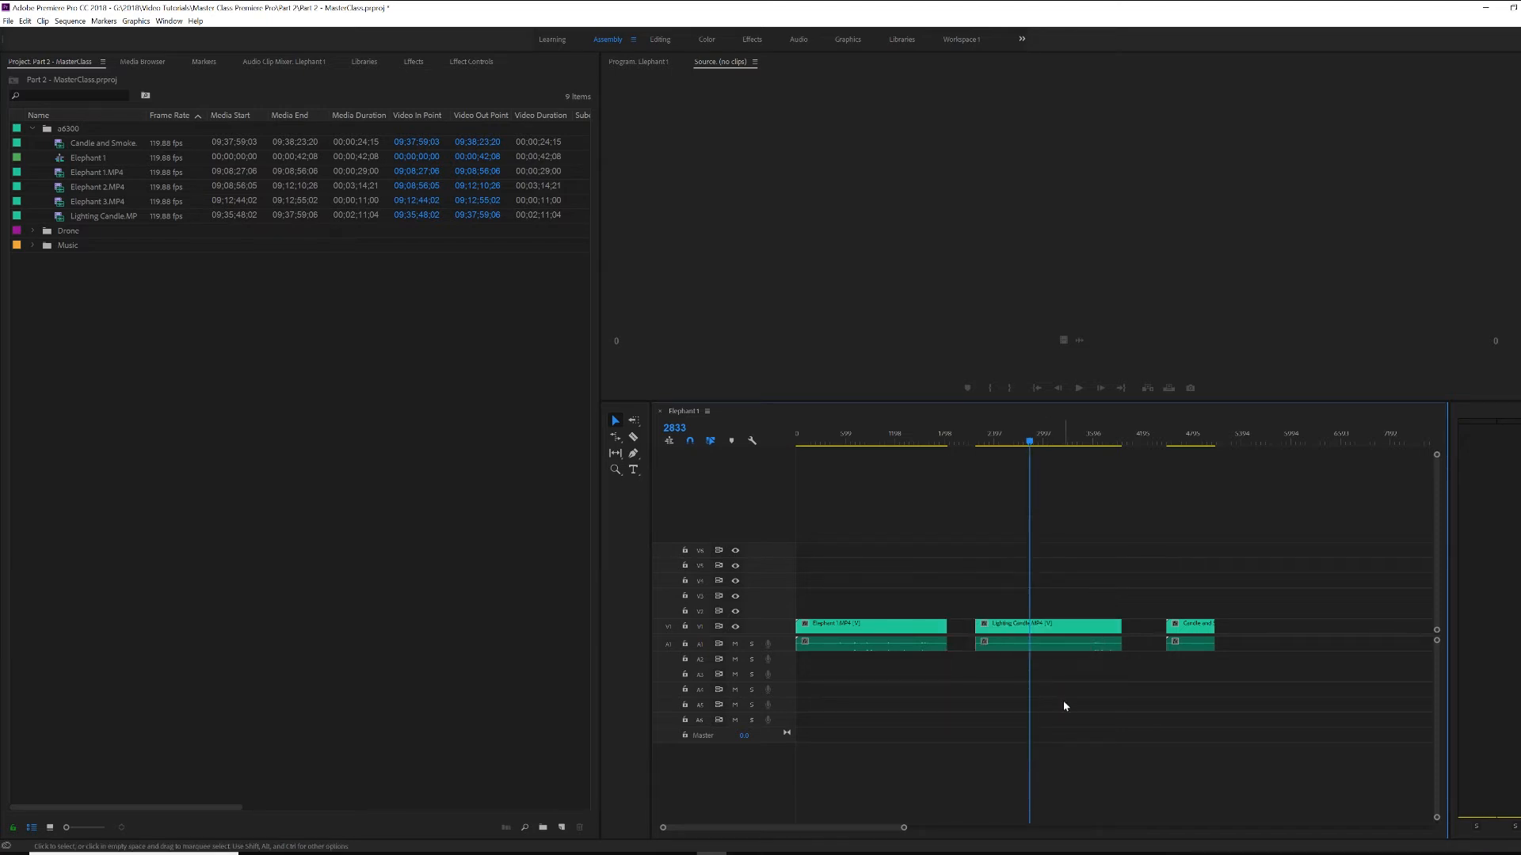
left_click(963, 630)
key("Delete")
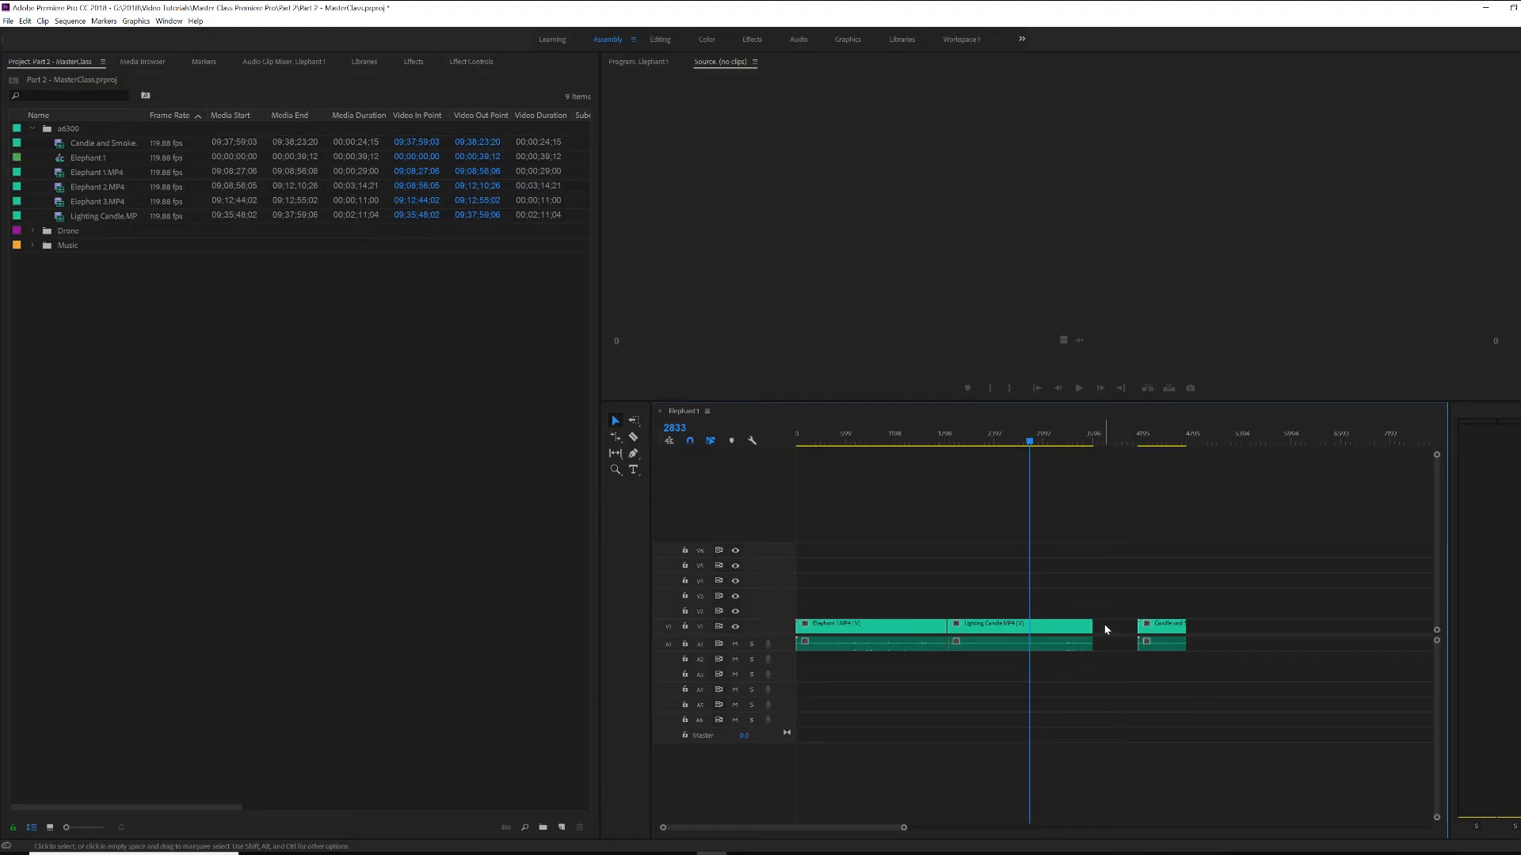
left_click(1107, 628)
key("Delete")
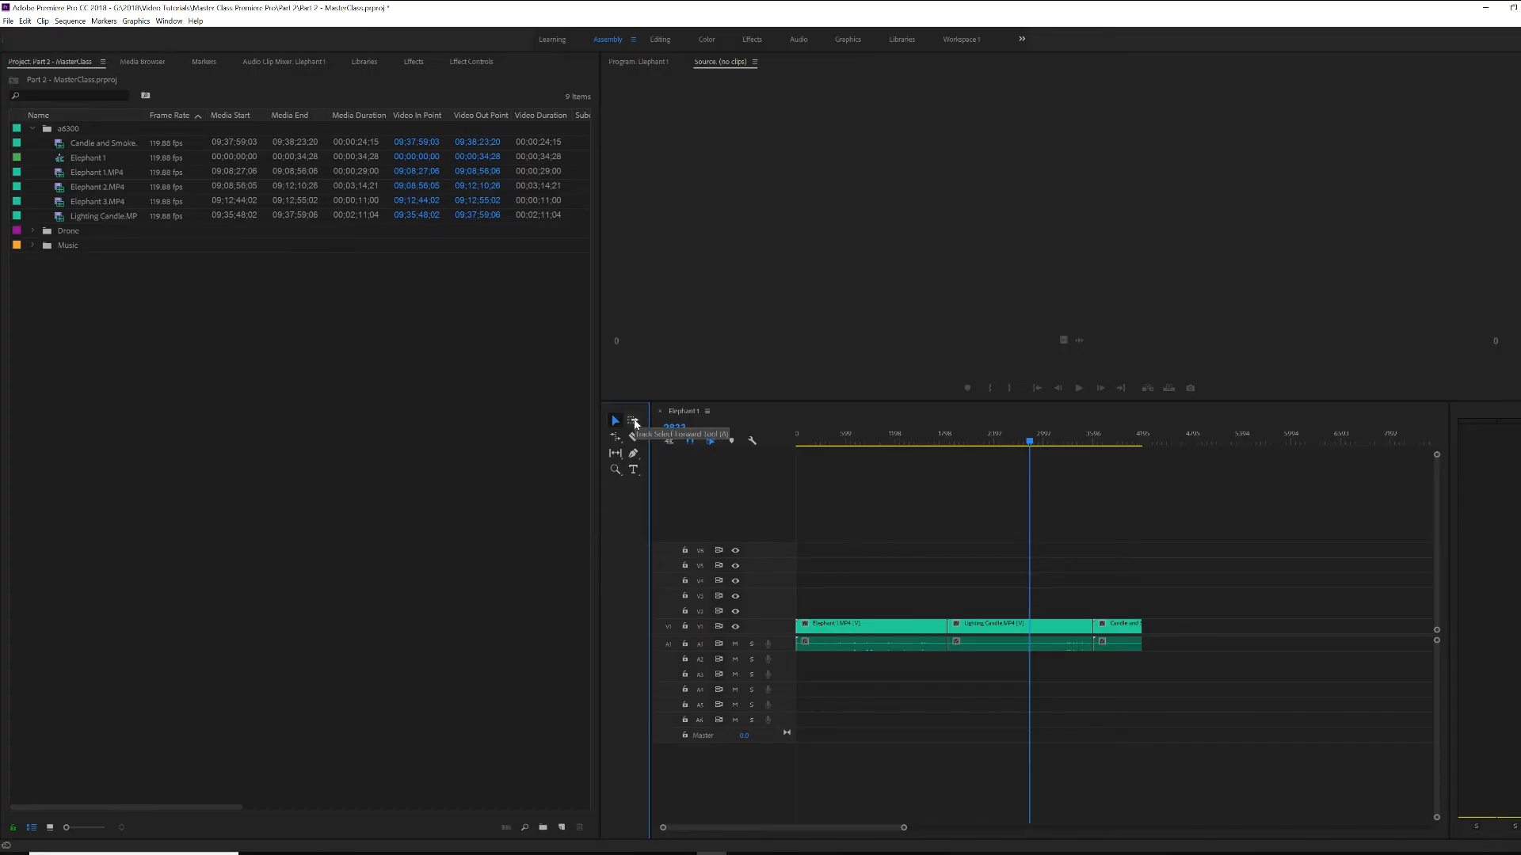
- Select all three clips from the start with the Track Select Forward tool and shift them later in the timeline
key("a")
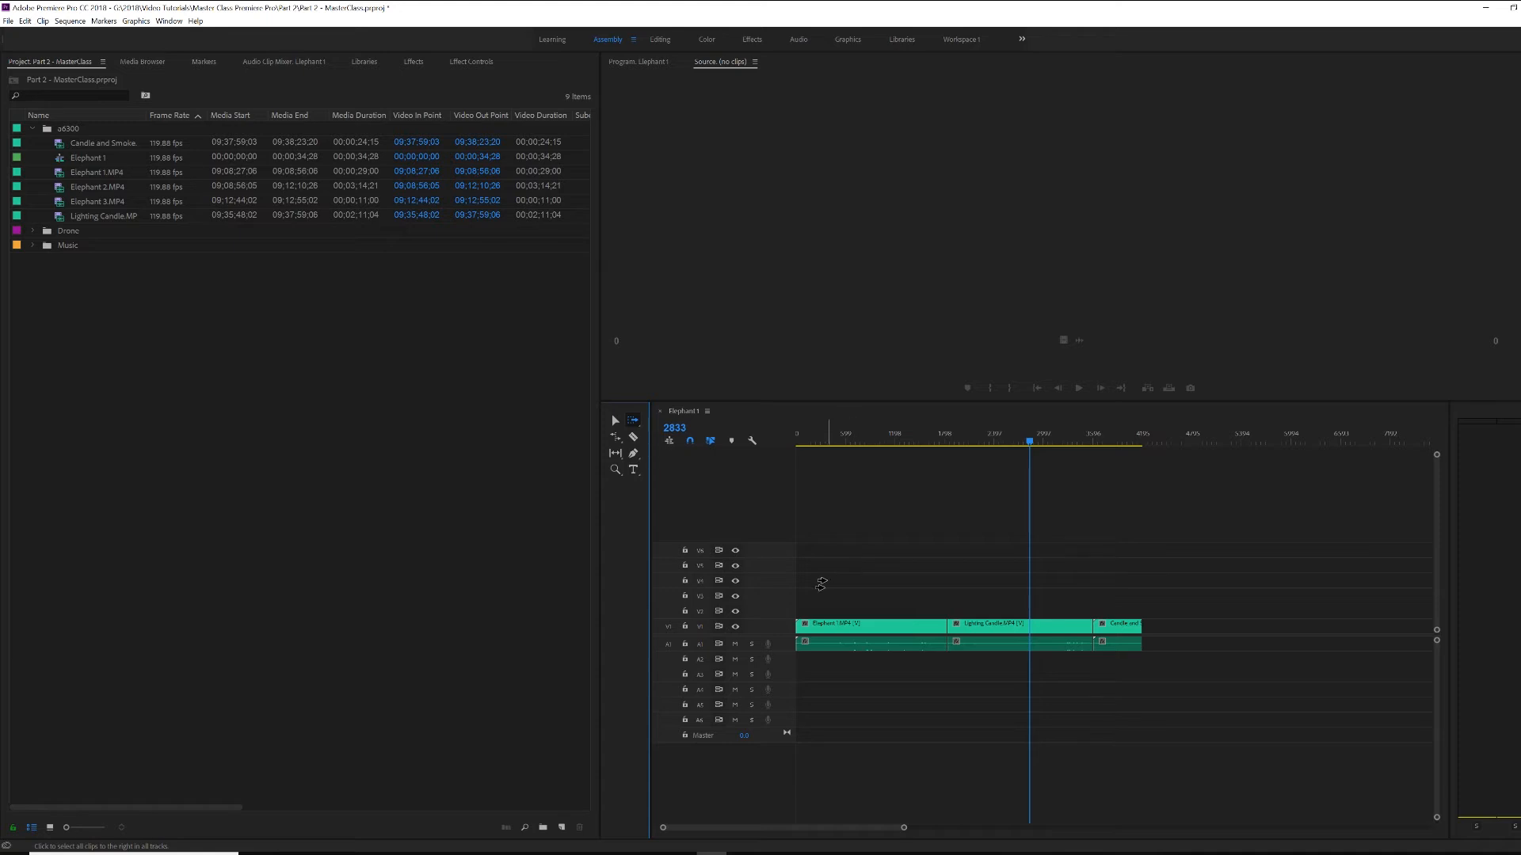
left_click(822, 579)
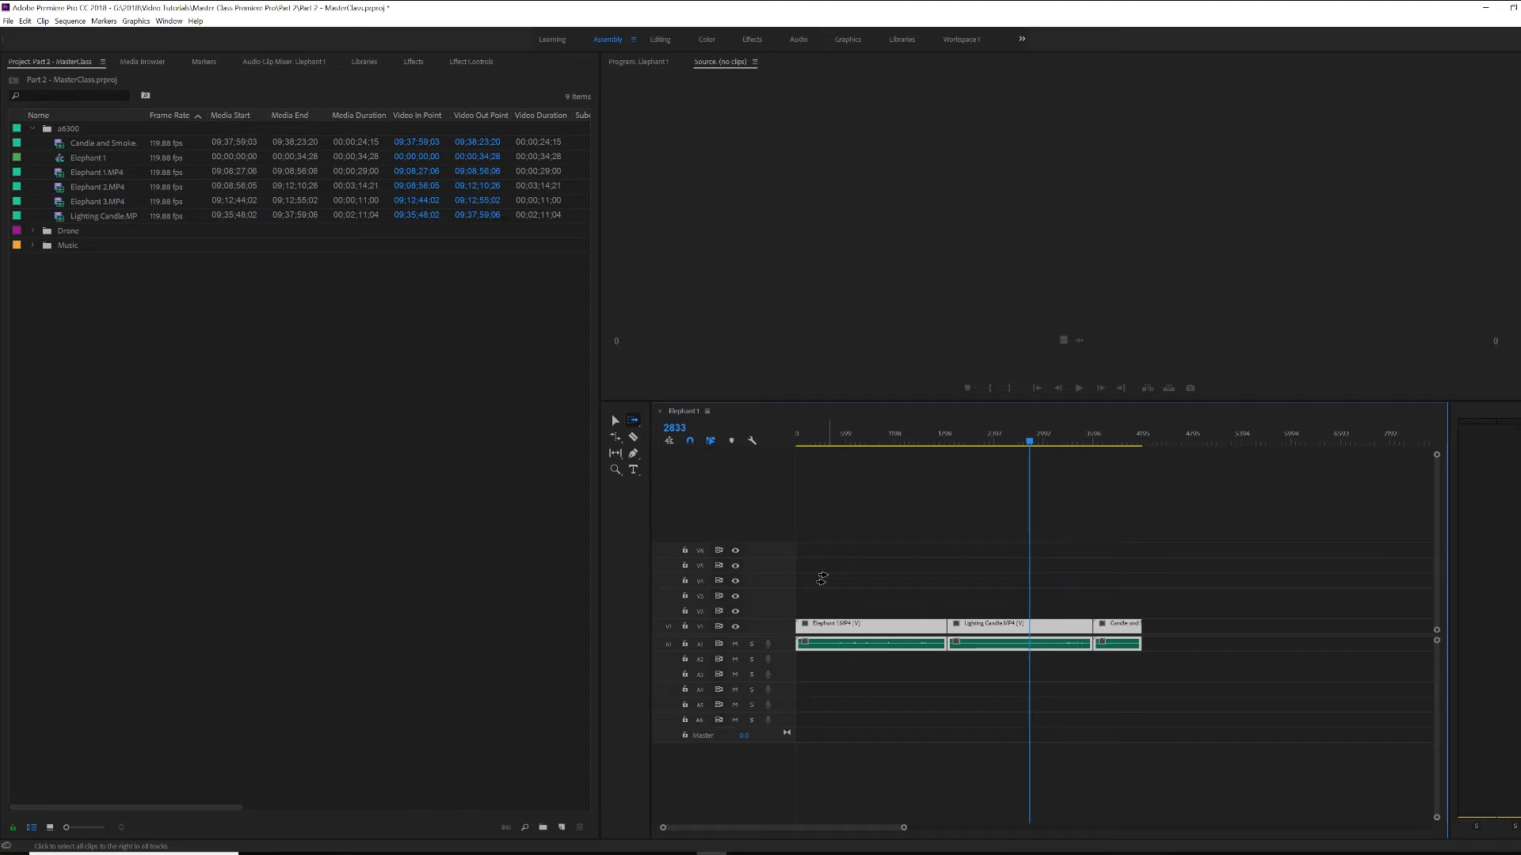
left_click_drag(822, 579, 867, 597)
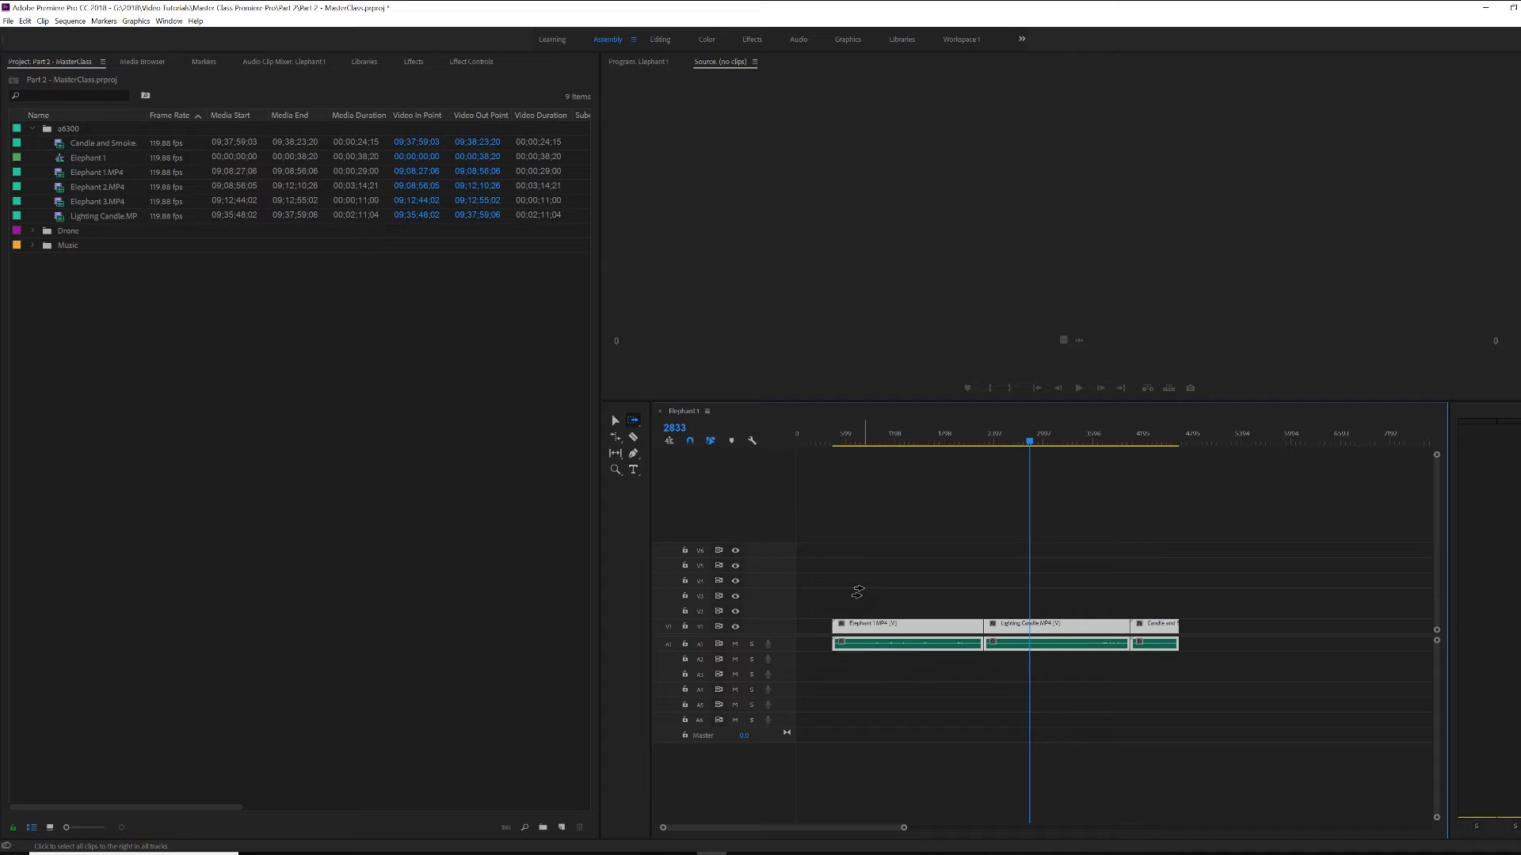
- With Track Select Backward, shift all clips earlier, and Elephant 1 and Lighting Candle further, leaving a gap before Candle and Smoke
key("shift+a")
mouse_move(1155, 564)
left_mouse_down()
mouse_move(1120, 565)
mouse_move(1138, 569)
left_mouse_up()
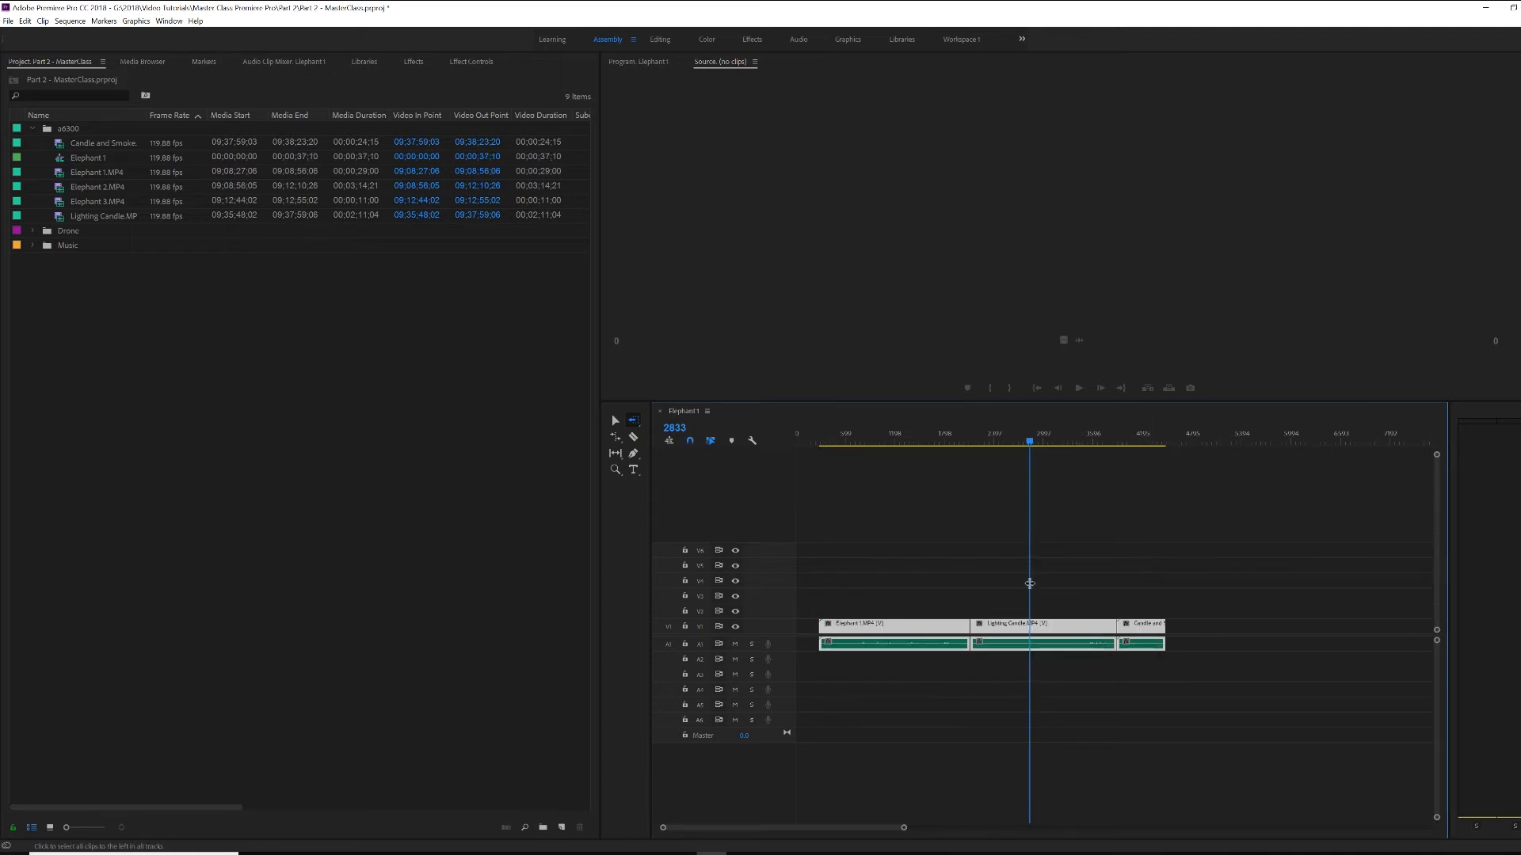
left_click(991, 570)
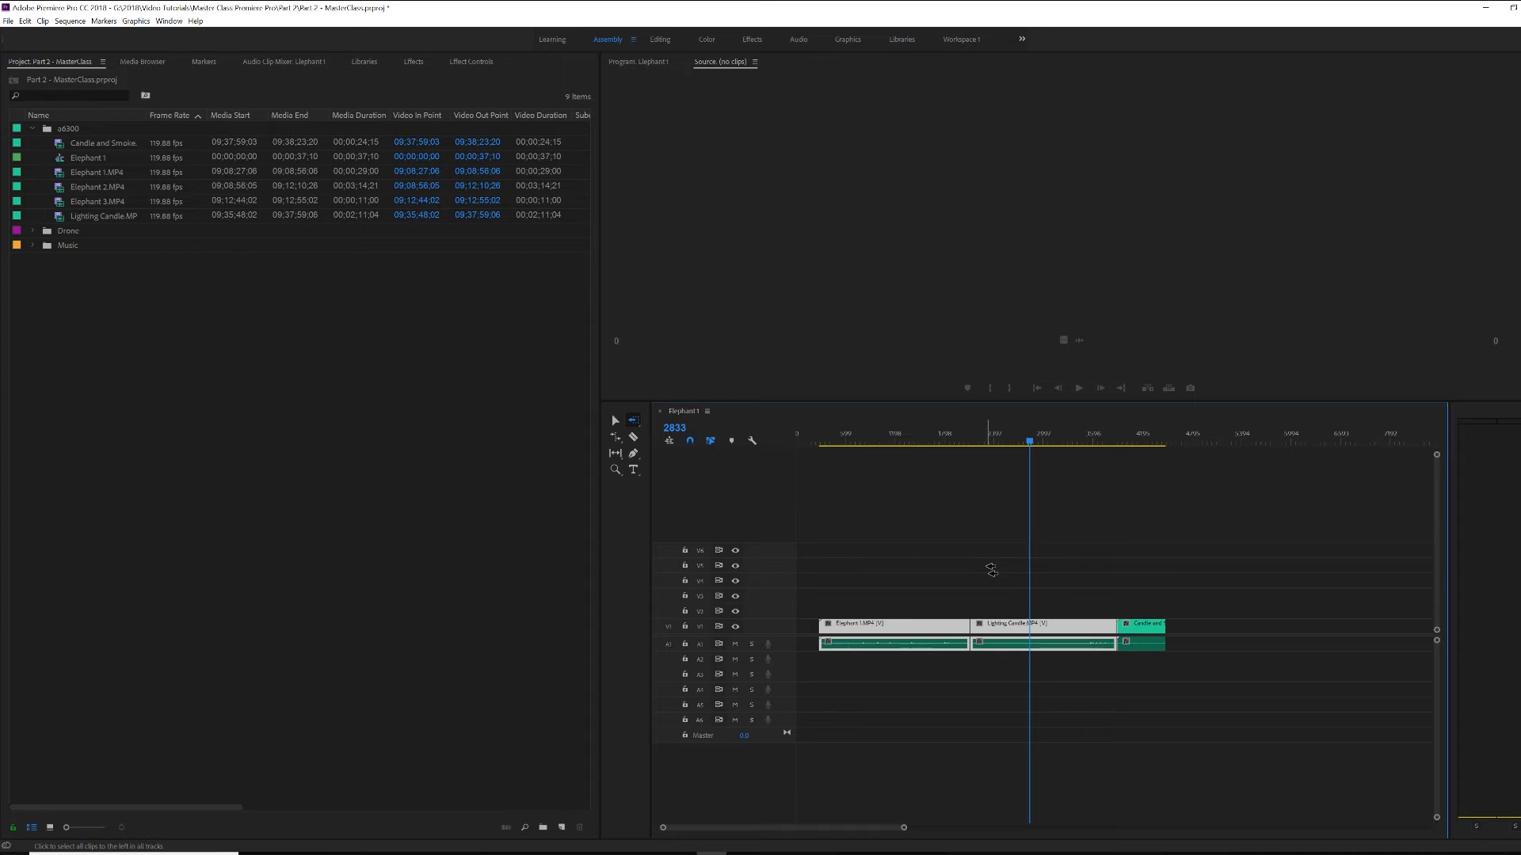
left_click_drag(990, 570, 973, 575)
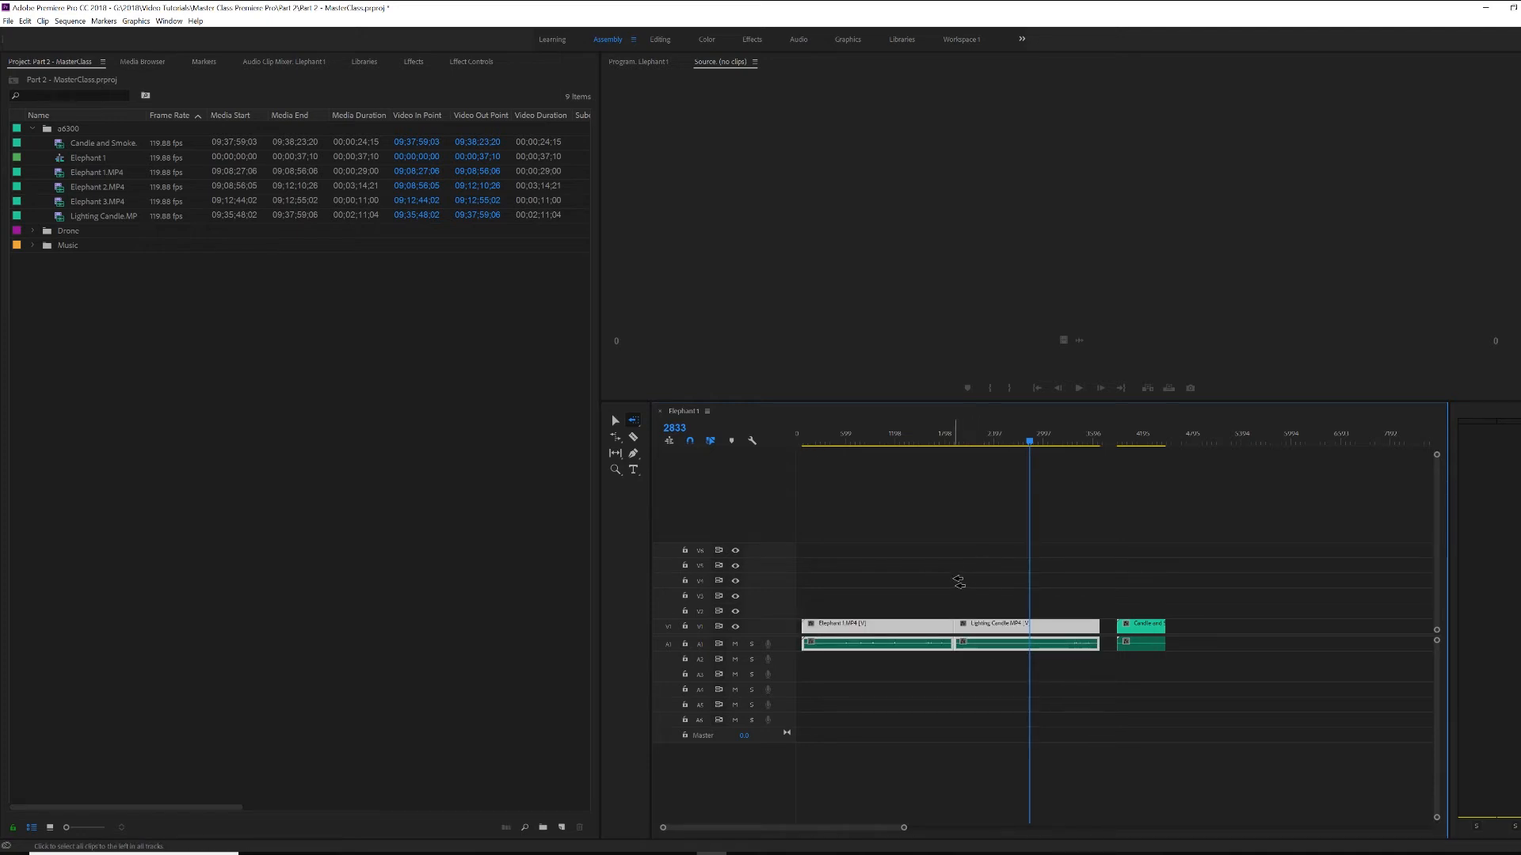
- Shift Lighting Candle and Candle and Smoke later together with Track Select Forward, and undo the last shift
left_click_drag(996, 562, 1055, 567)
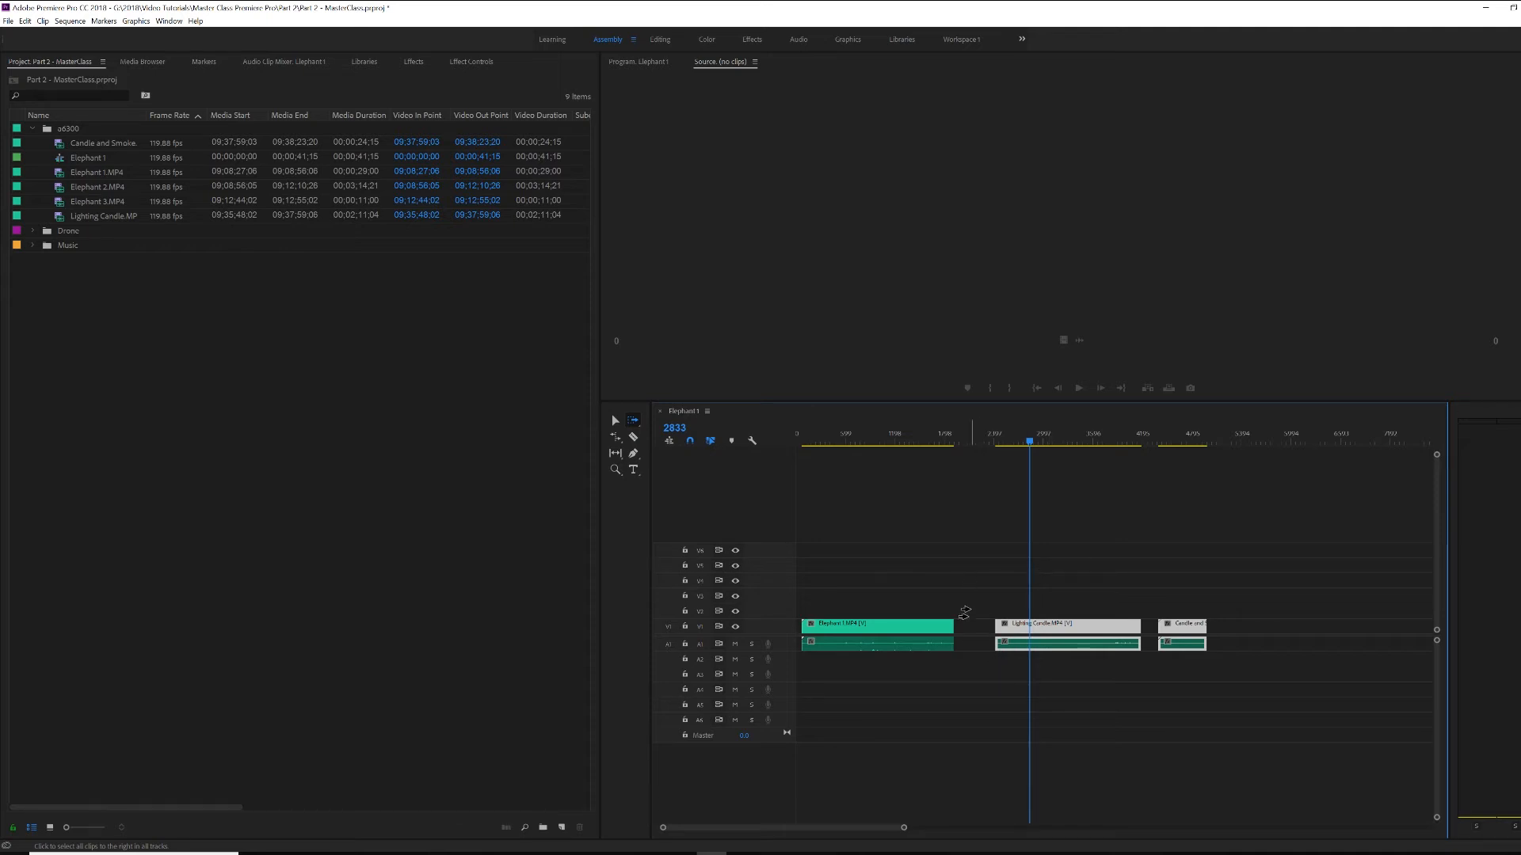
left_click_drag(1046, 576, 1153, 591)
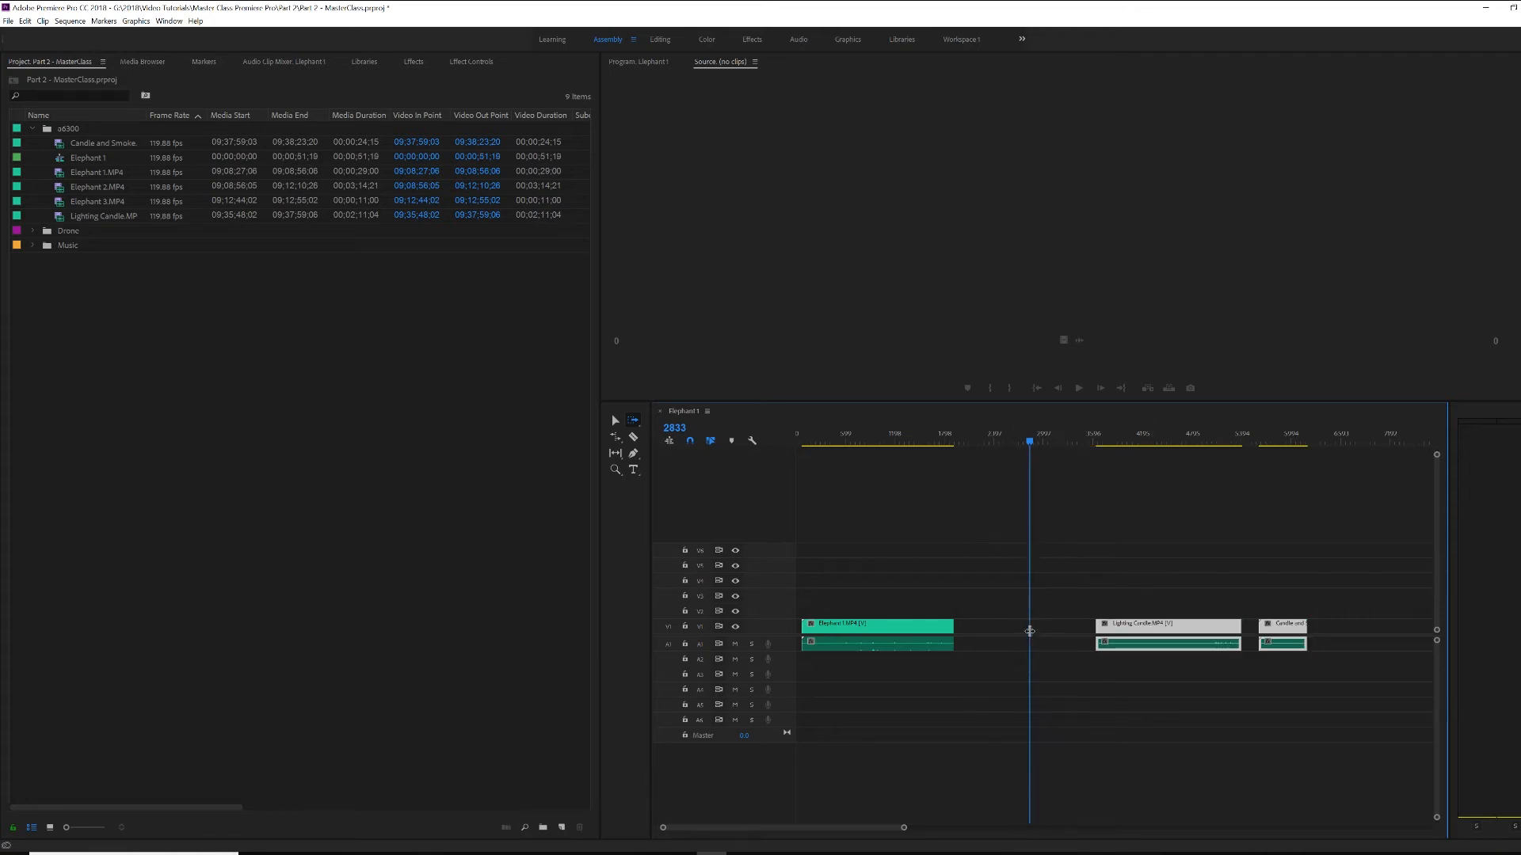
key("v")
key("ctrl+z")
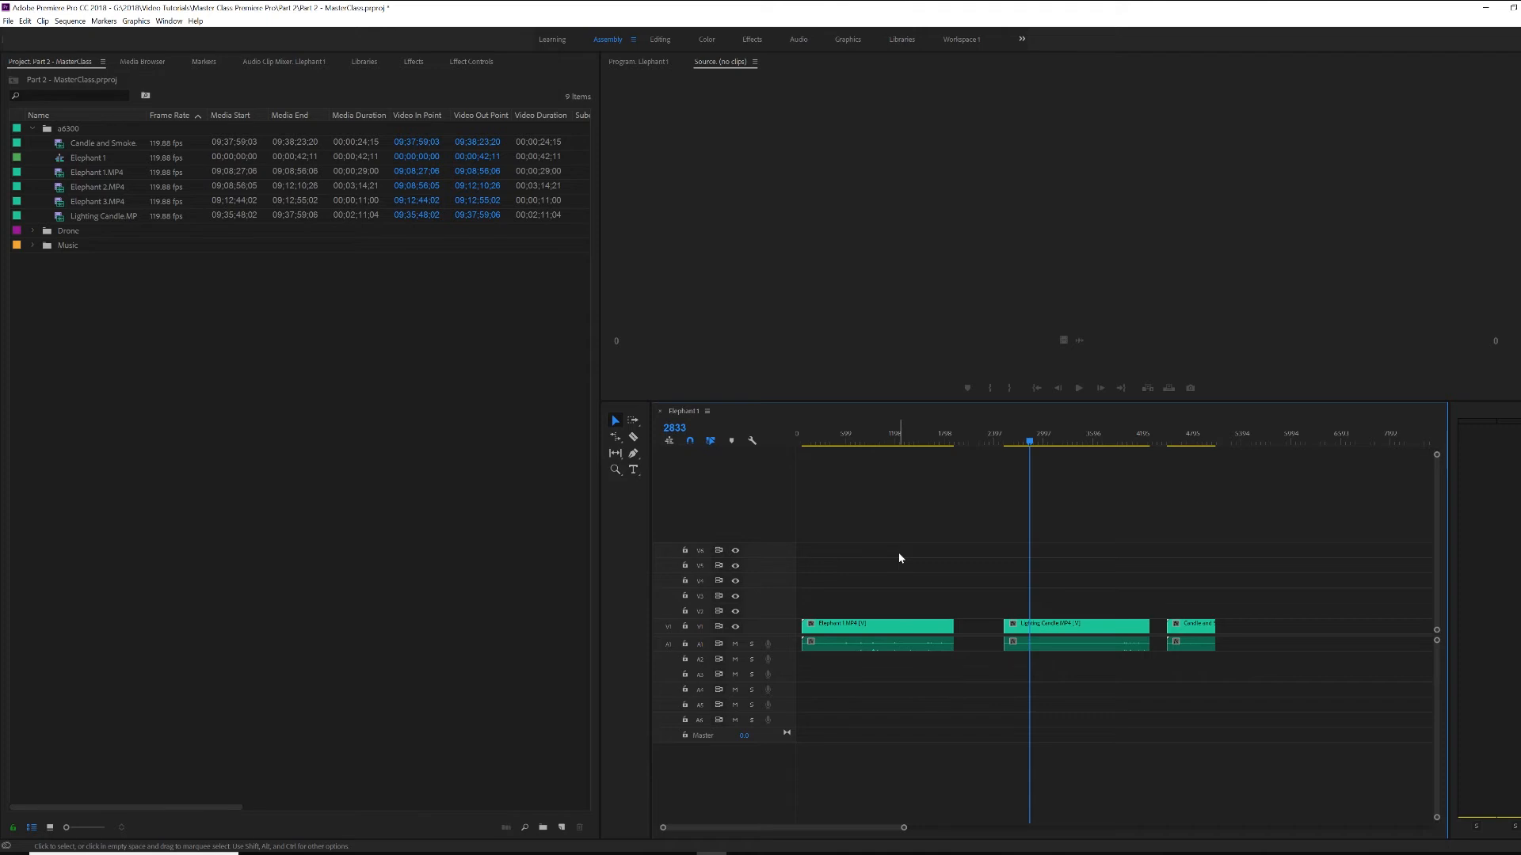
- Cut the Elephant 1 clip at three points with the Razor tool and select the segment between the last two cuts
key("c")
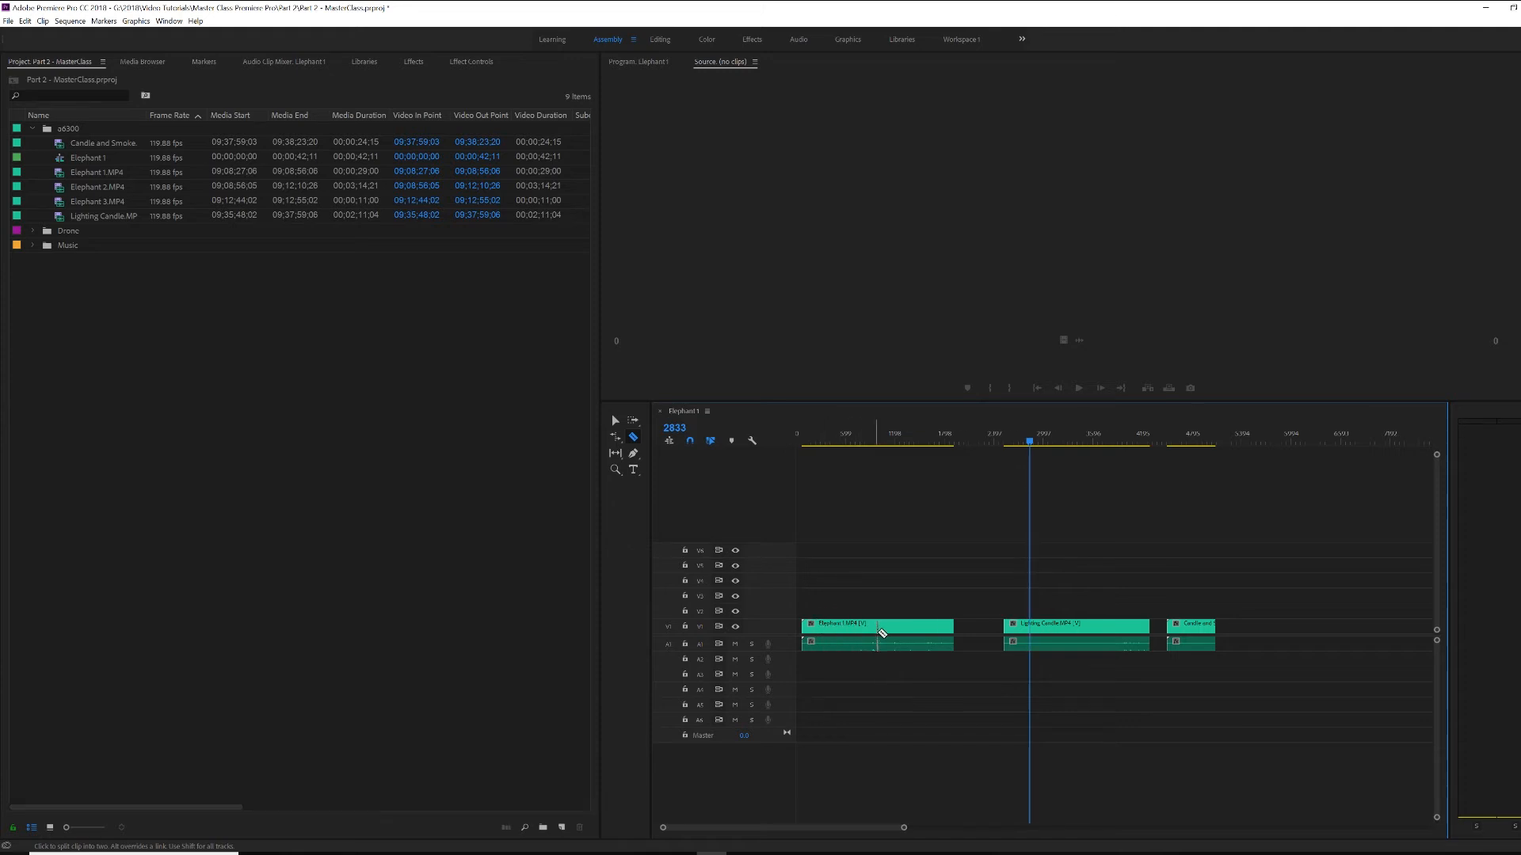
left_click(835, 631)
left_click(876, 631)
left_click(901, 630)
key("v")
left_click(887, 629)
left_click_drag(888, 632, 888, 626)
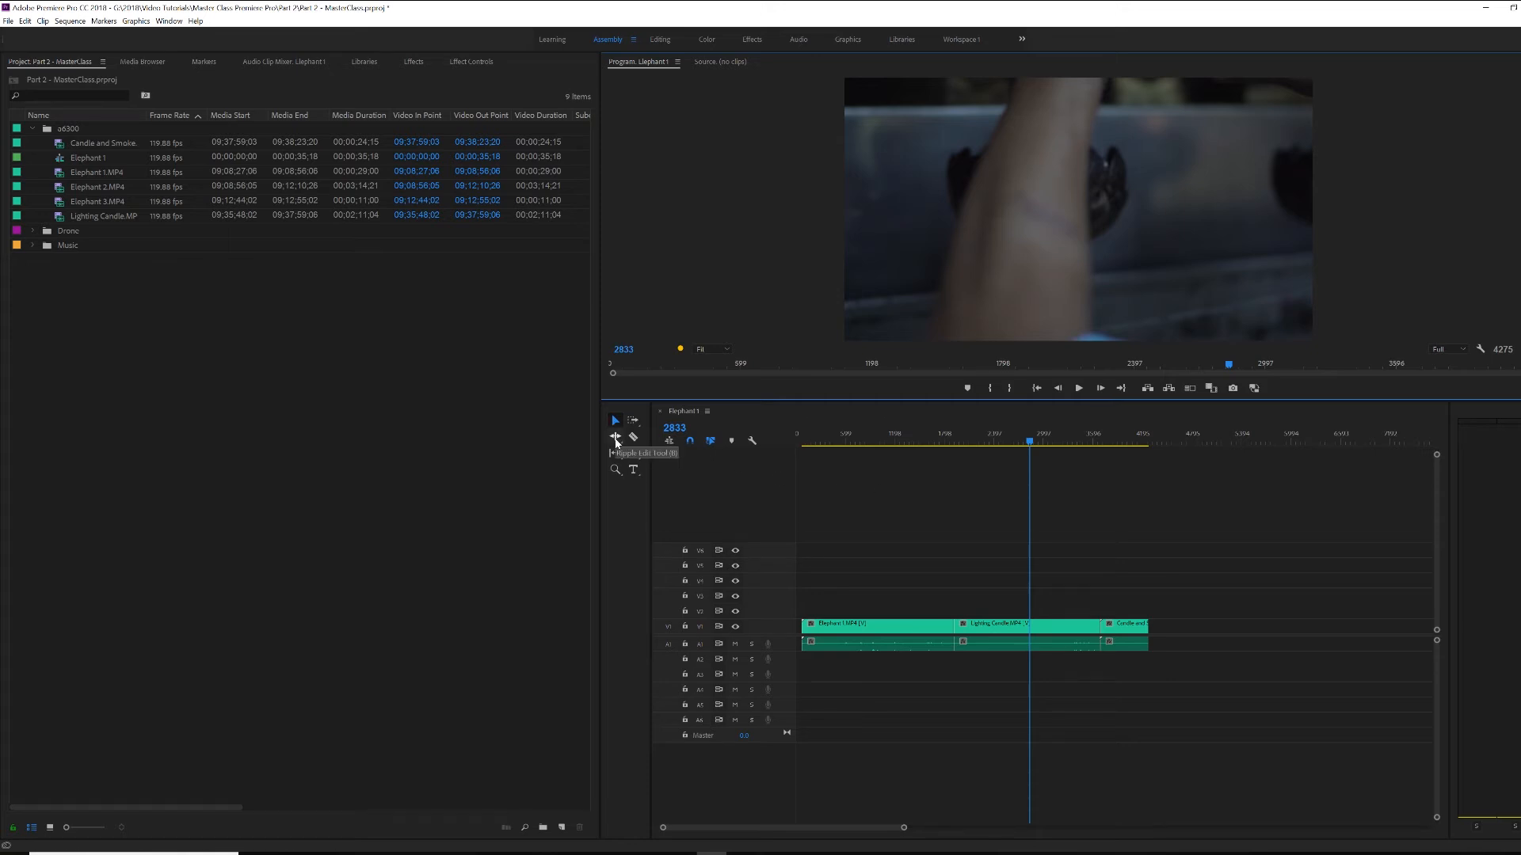
- Place the playhead at frame 2217 and trim the start of Lighting Candle by 302 frames with the Ripple Edit tool
key("b")
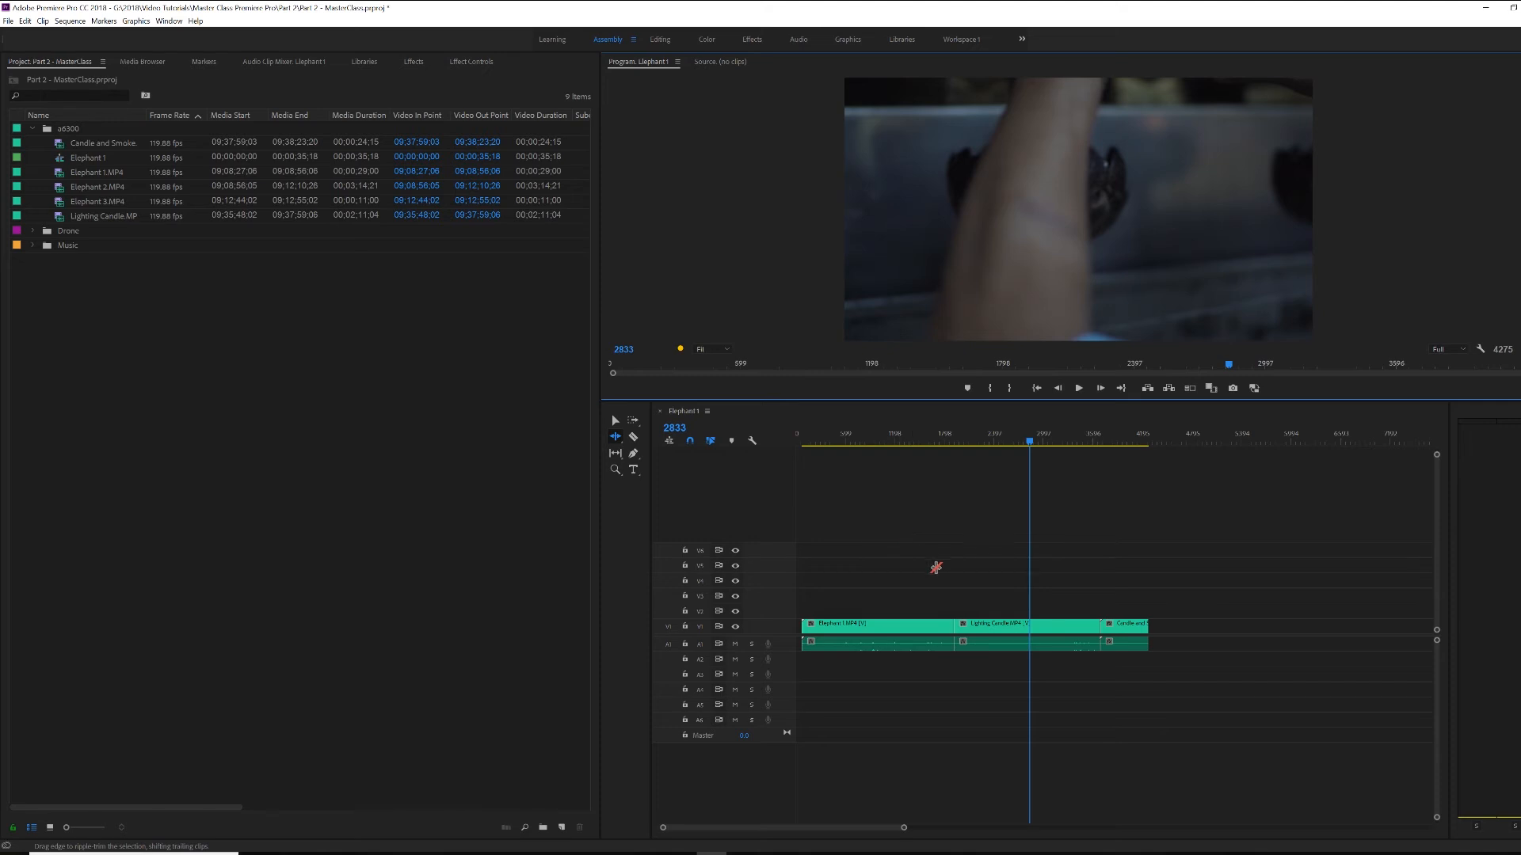
left_click(961, 444)
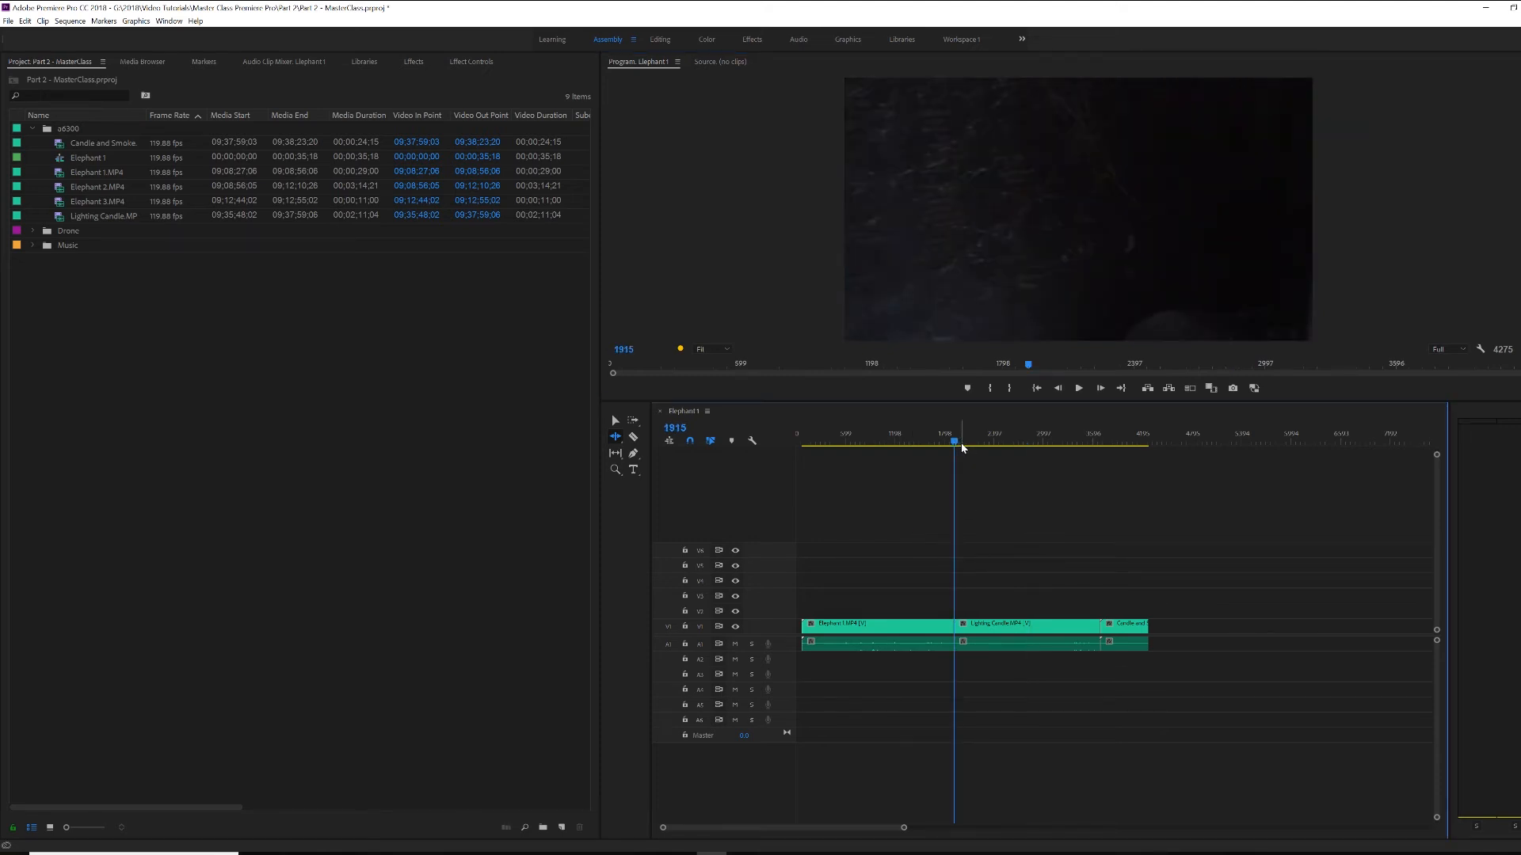
mouse_move(956, 448)
left_mouse_down()
mouse_move(1098, 445)
mouse_move(980, 453)
left_mouse_up()
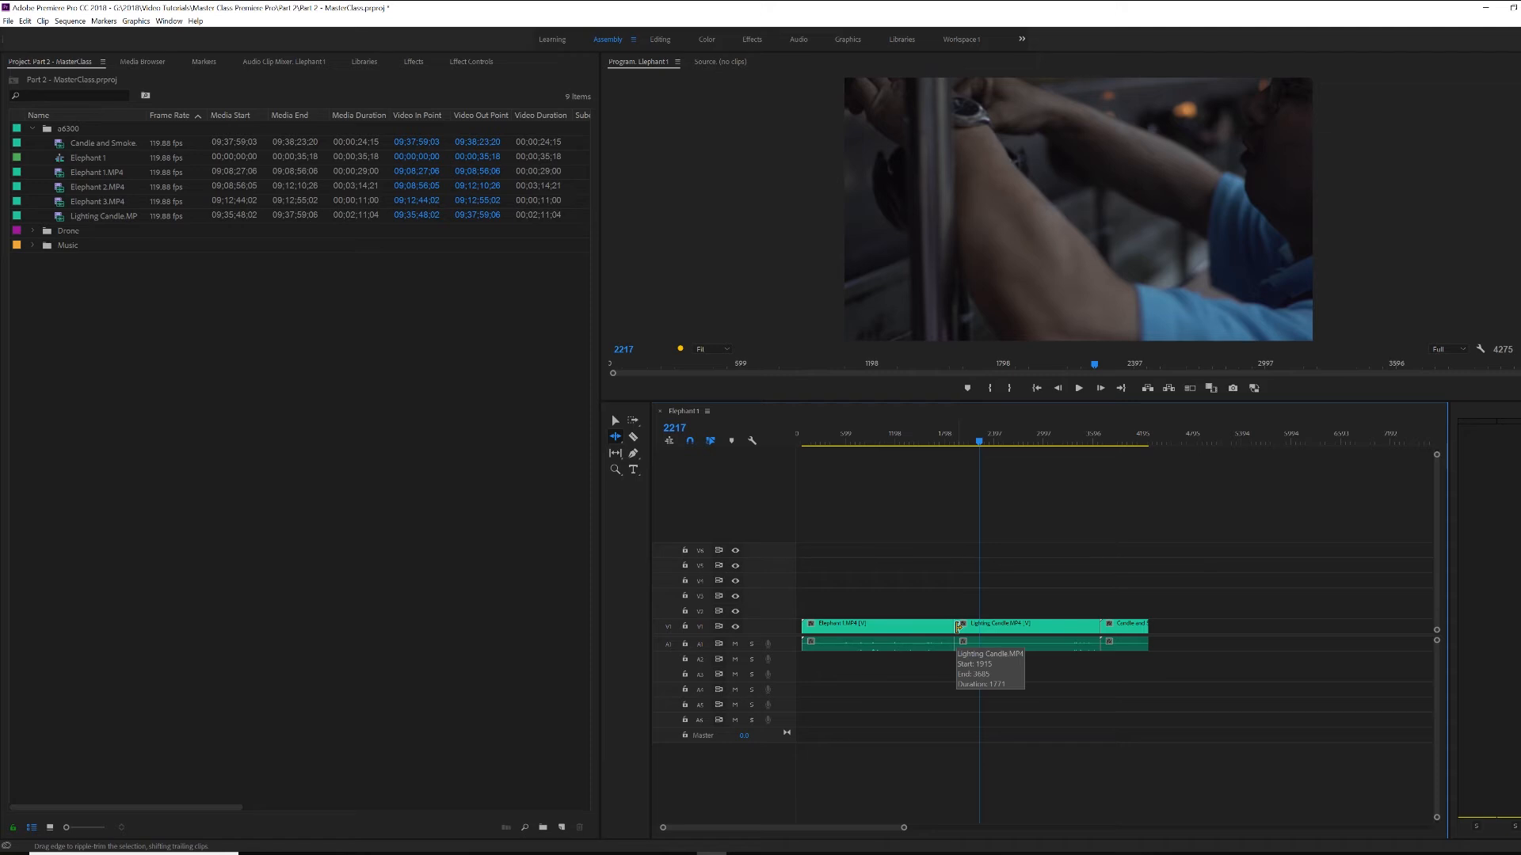
left_click_drag(957, 626, 980, 627)
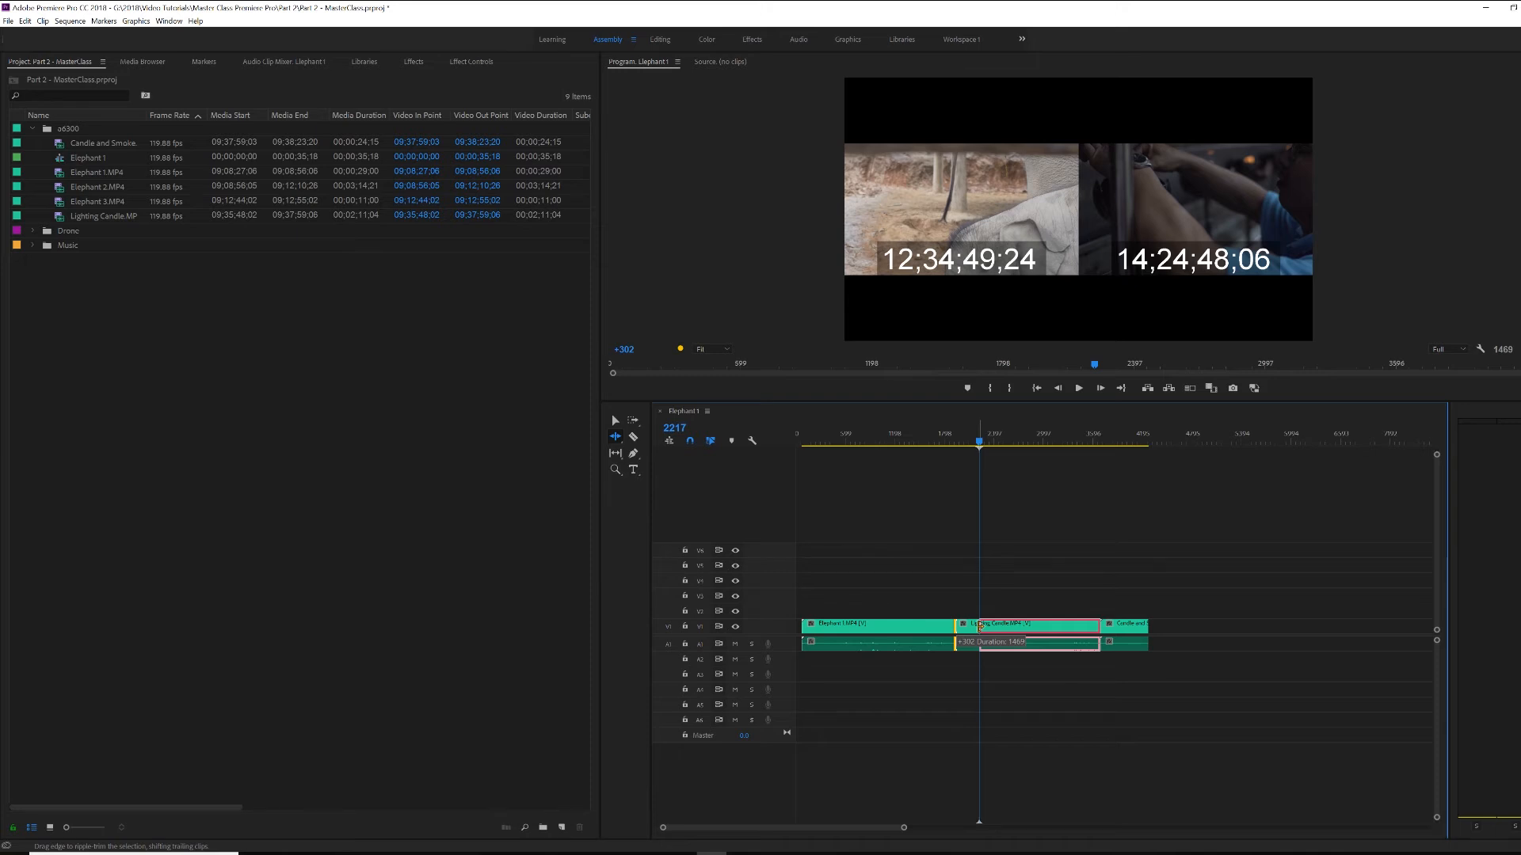
left_click_drag(980, 625, 979, 625)
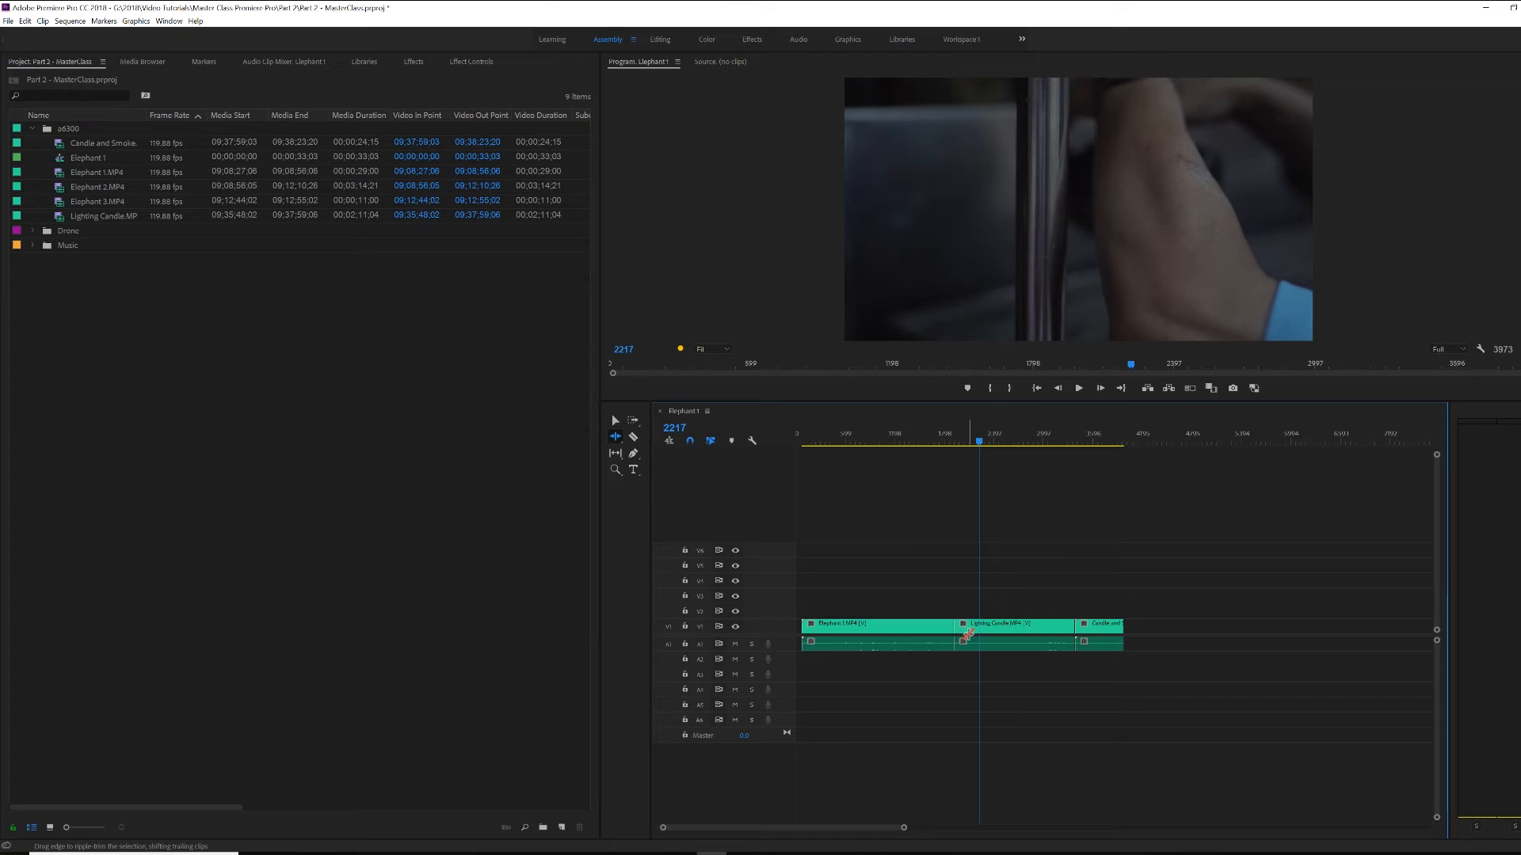
- Place the playhead at frame 1915 and ripple-trim the end of Lighting Candle by about 221 frames
left_click(964, 445)
left_click_drag(964, 448, 955, 448)
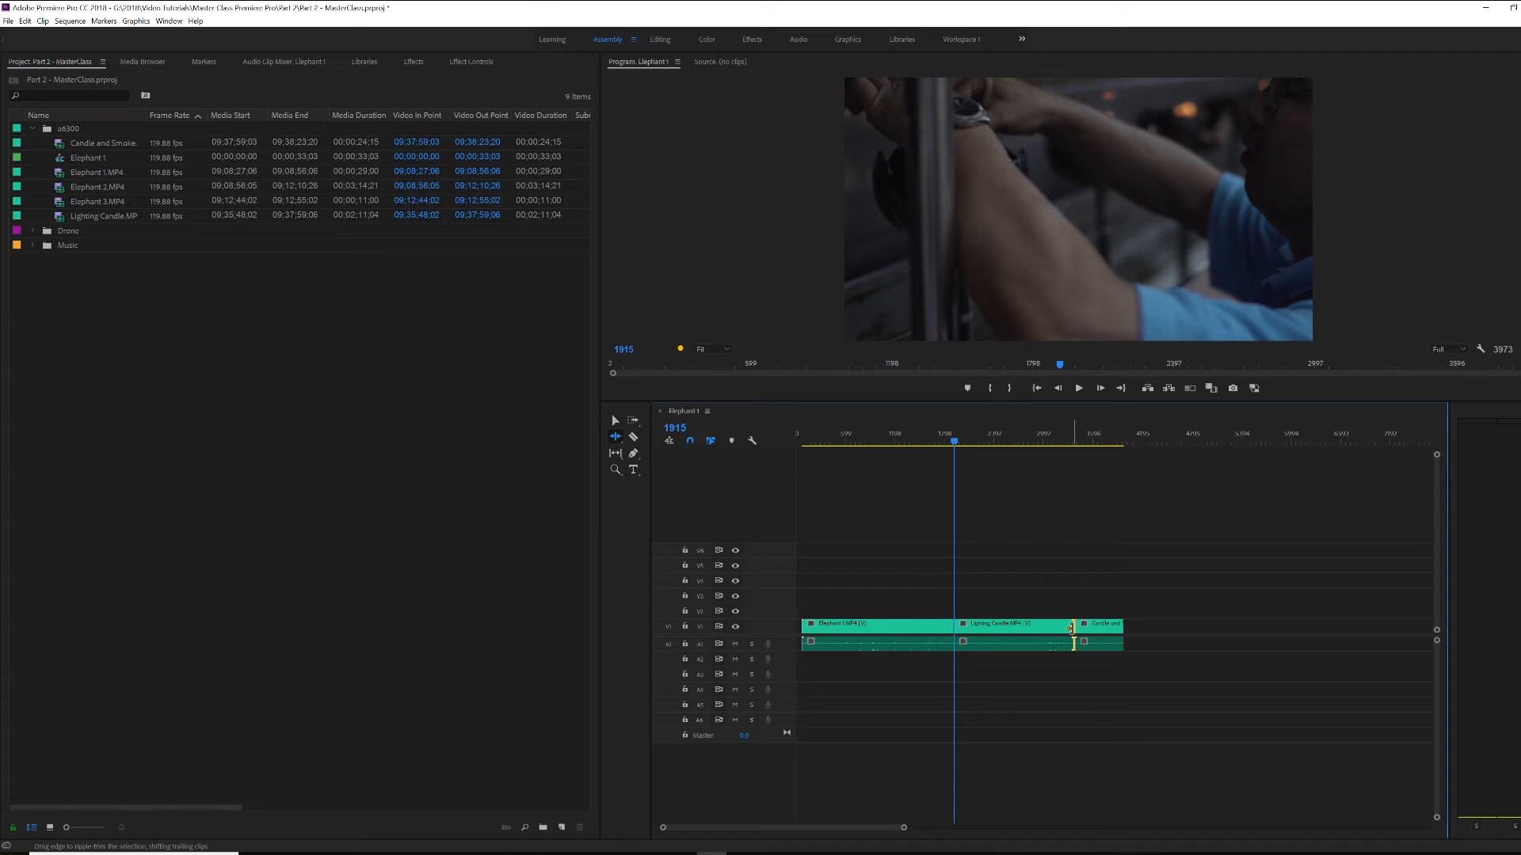
left_click_drag(1071, 628, 1054, 627)
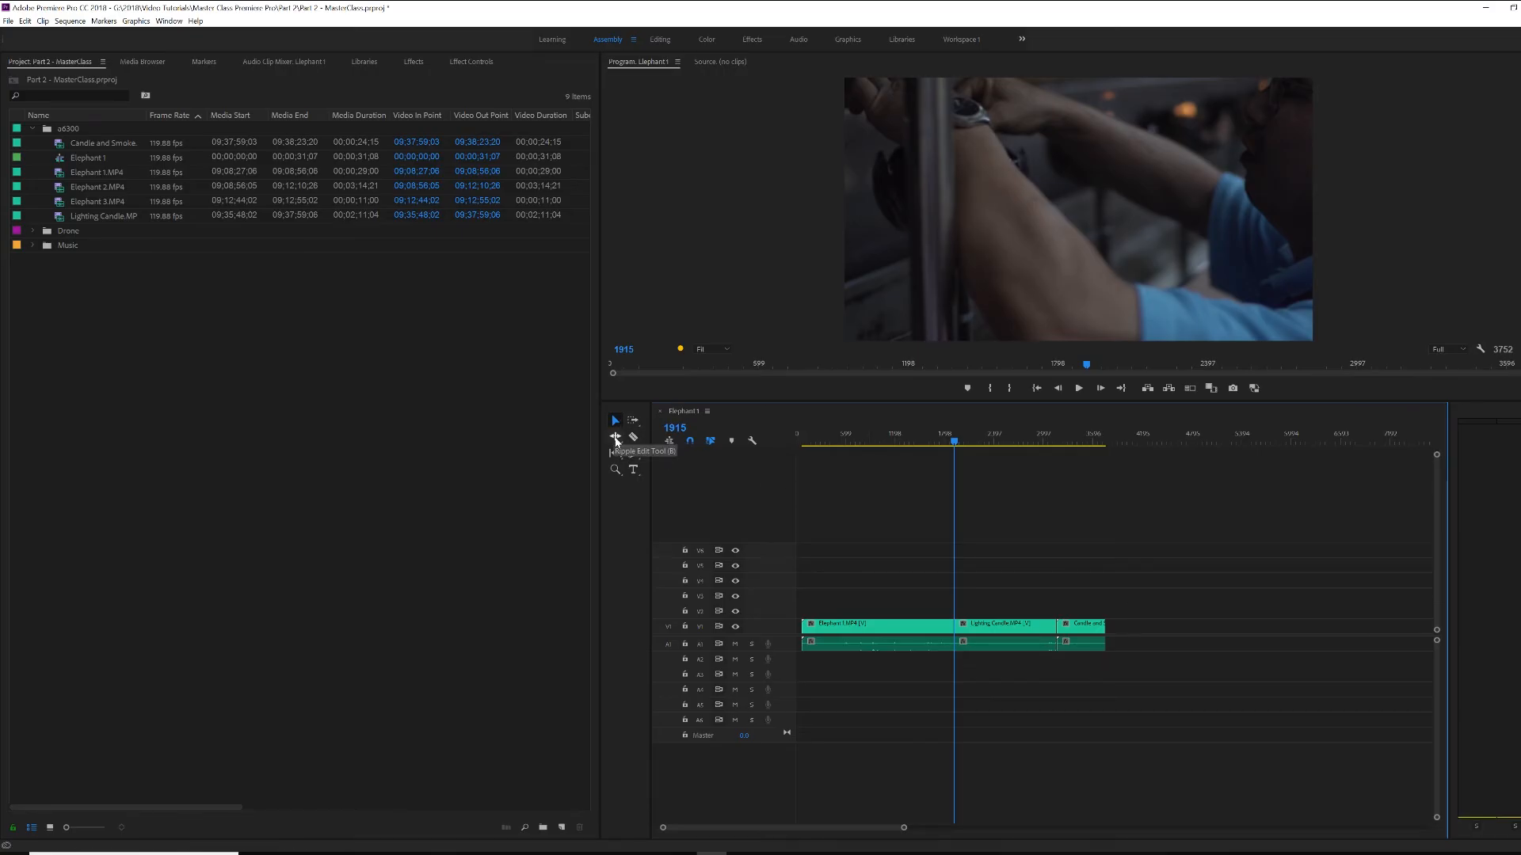
- With the Rolling Edit tool, move the cut between Elephant 1 and Lighting Candle earlier, and scrub to the new cut at frame 1731
left_click(617, 442)
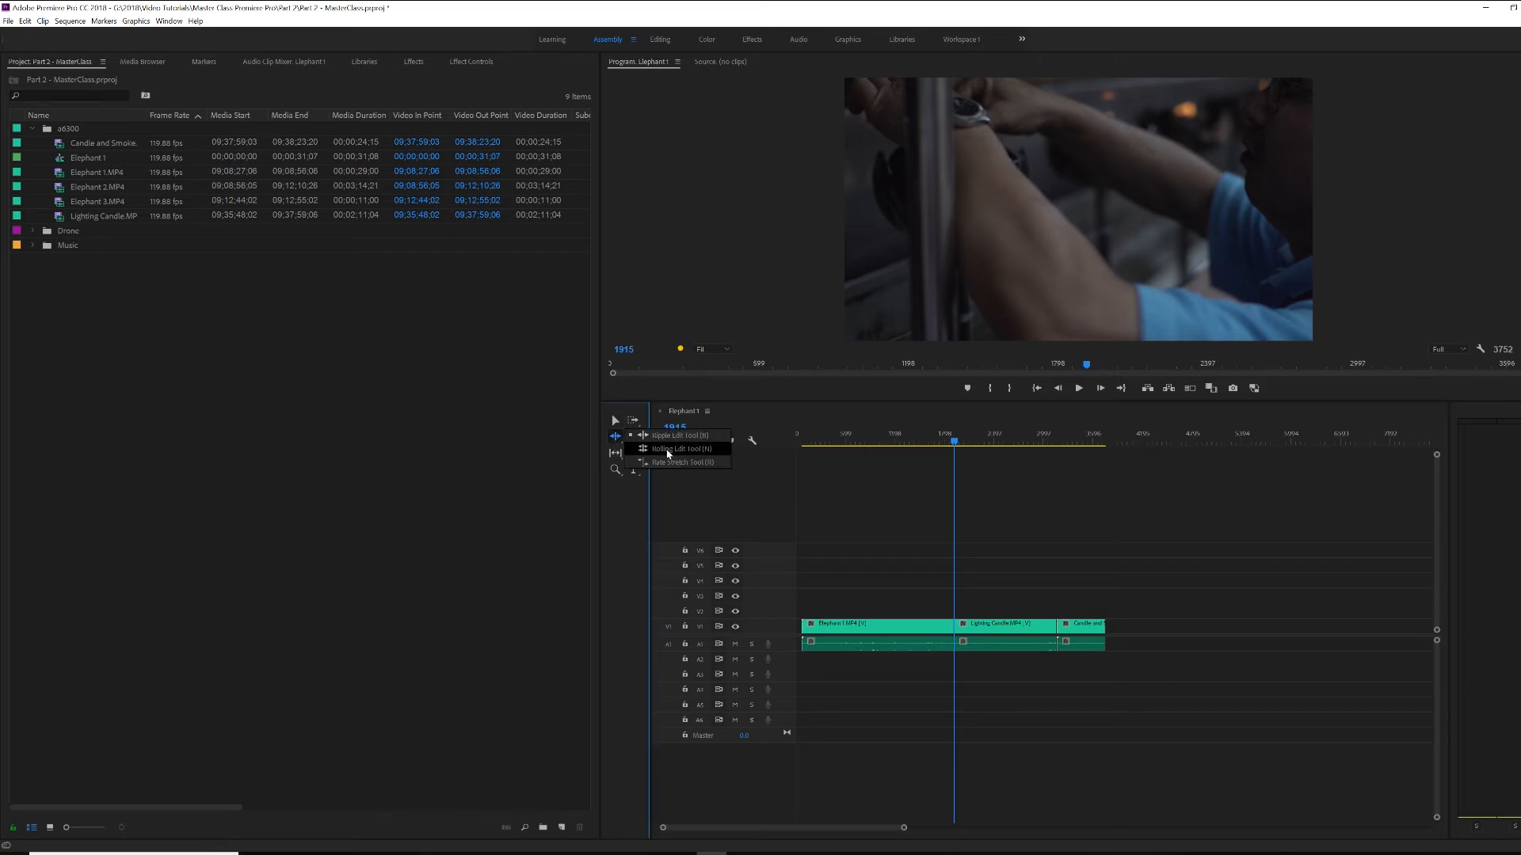
left_click(668, 450)
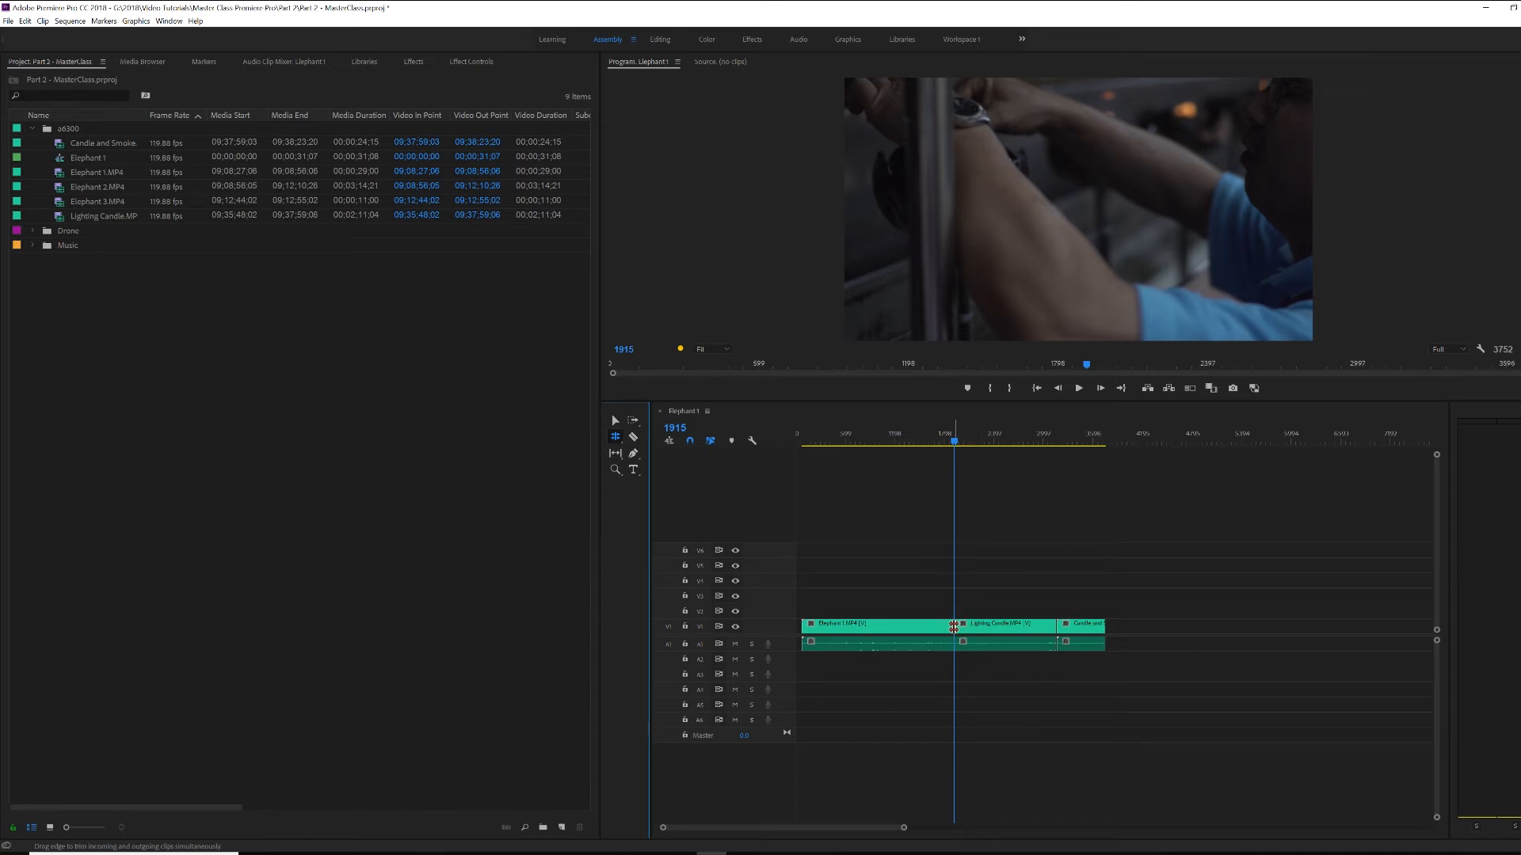
left_click_drag(954, 441, 892, 442)
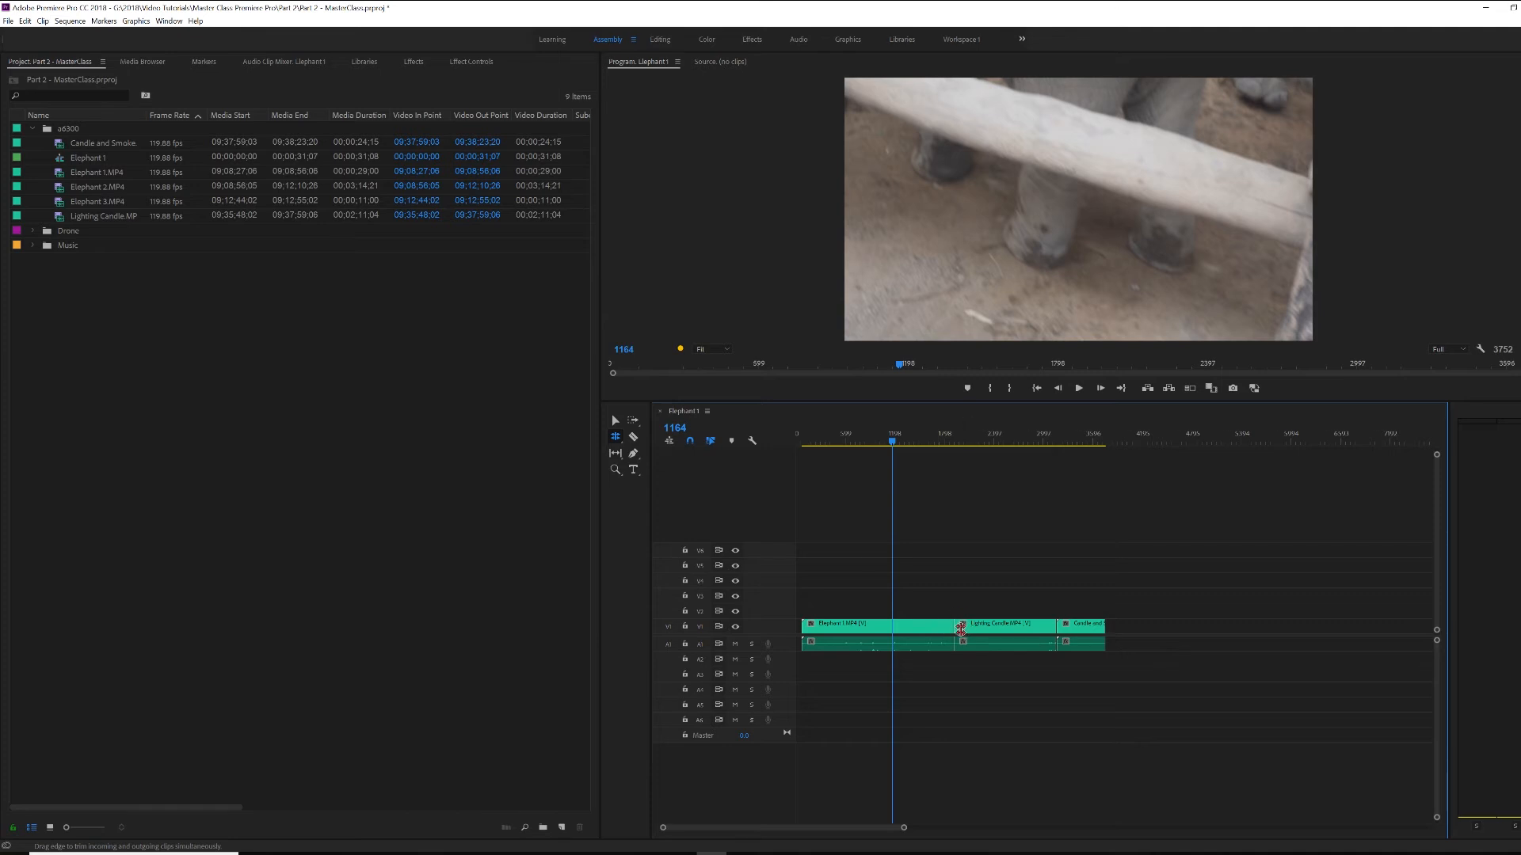
left_click_drag(956, 627, 938, 627)
left_click_drag(905, 450, 938, 451)
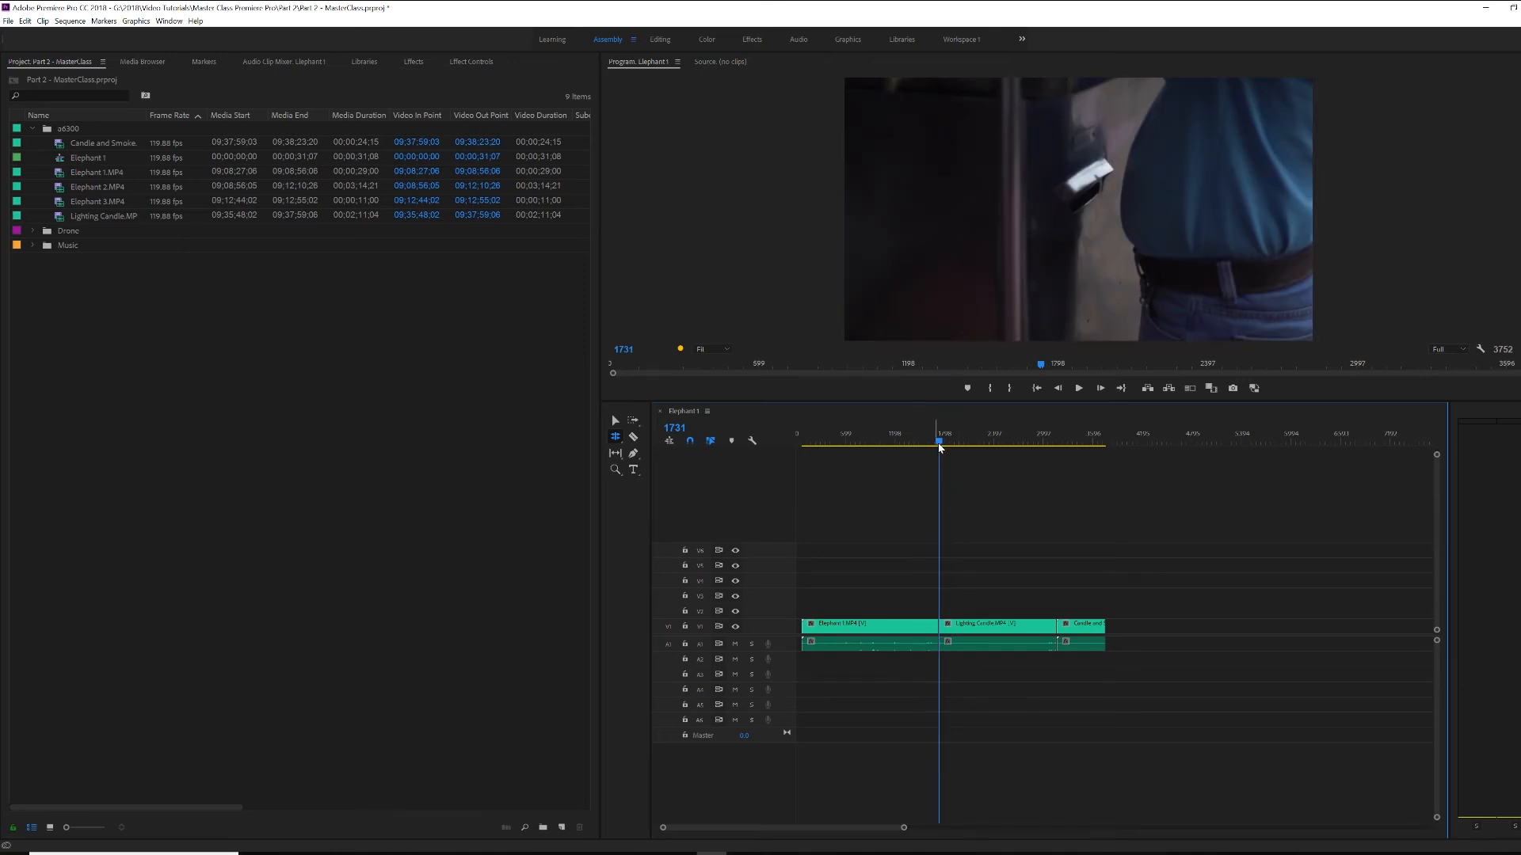
- Roll the cut between Elephant 1 and Lighting Candle later to about frame 2077, and scrub back to frame 1937
mouse_move(941, 448)
left_mouse_down()
mouse_move(927, 449)
mouse_move(968, 446)
left_mouse_up()
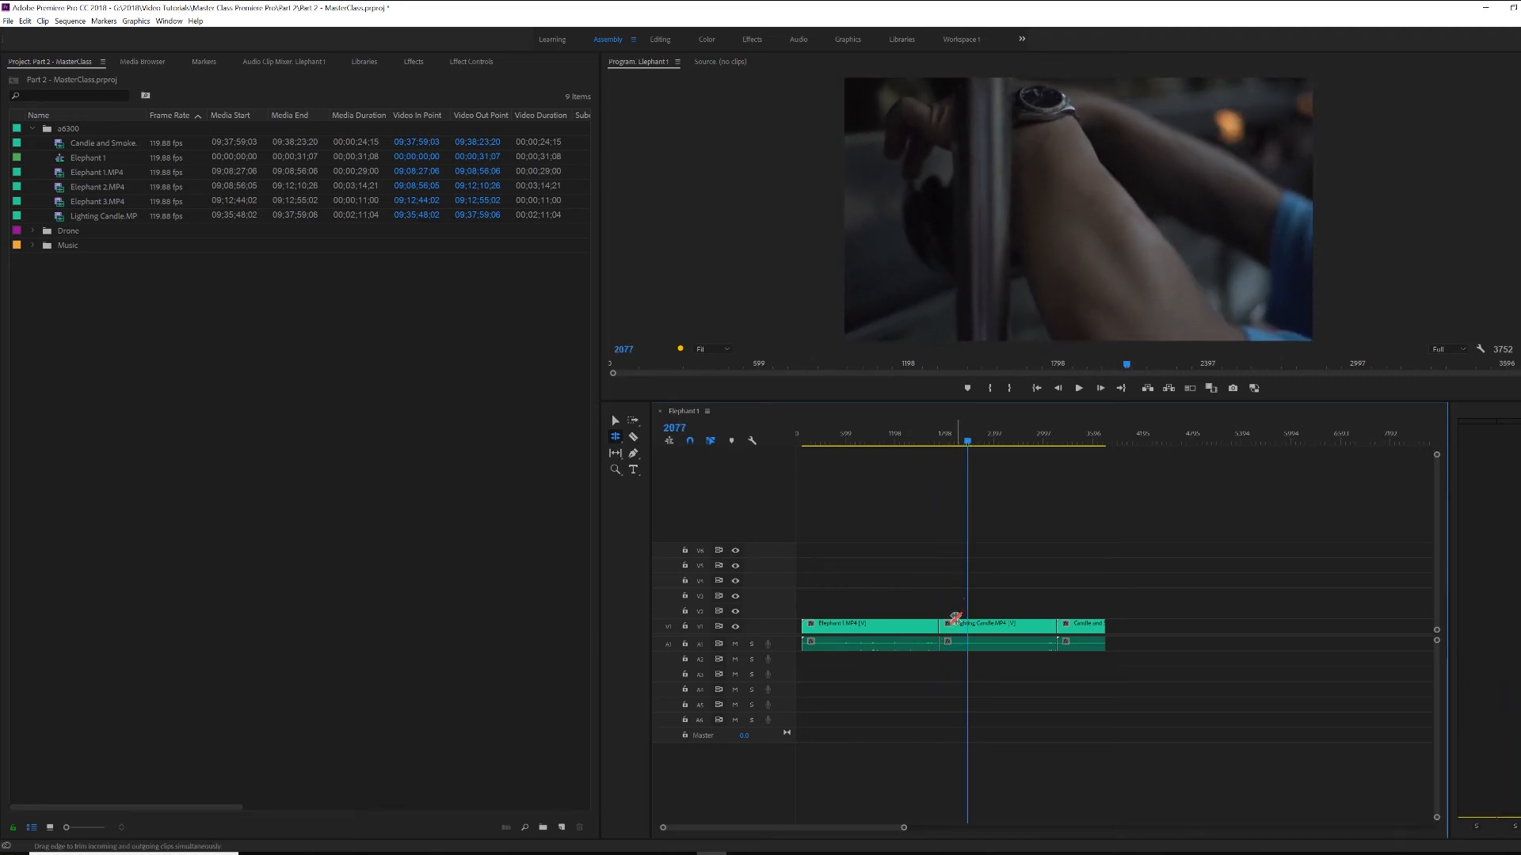
left_click_drag(943, 628, 967, 627)
key("Left")
left_click_drag(971, 441, 956, 450)
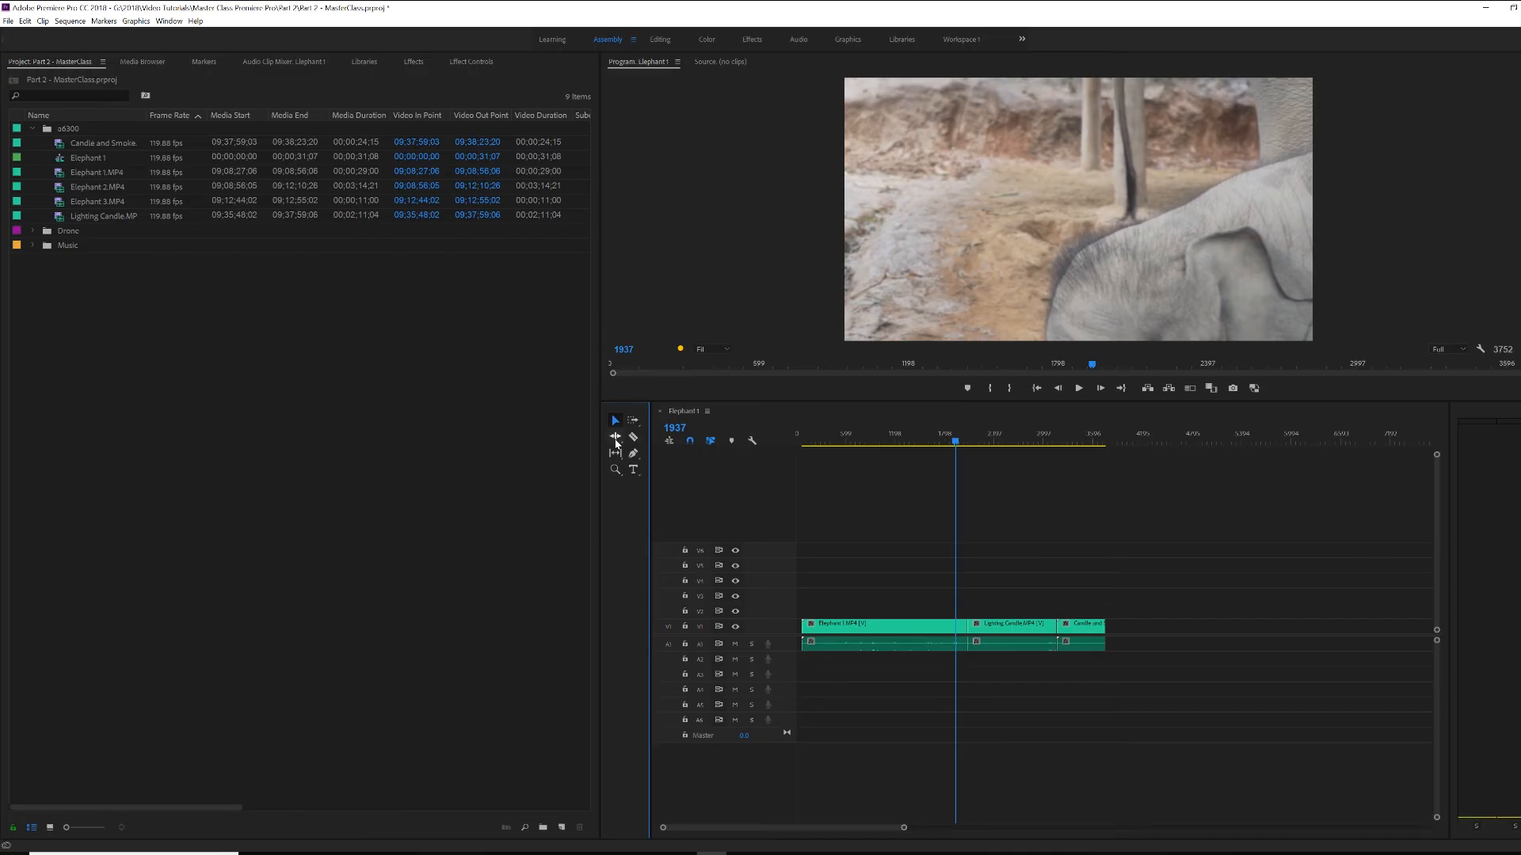
- Slow Candle and Smoke to 34.93% by extending its end with the Rate Stretch tool, and play it from frame 3163
left_click(617, 438)
left_click(672, 464)
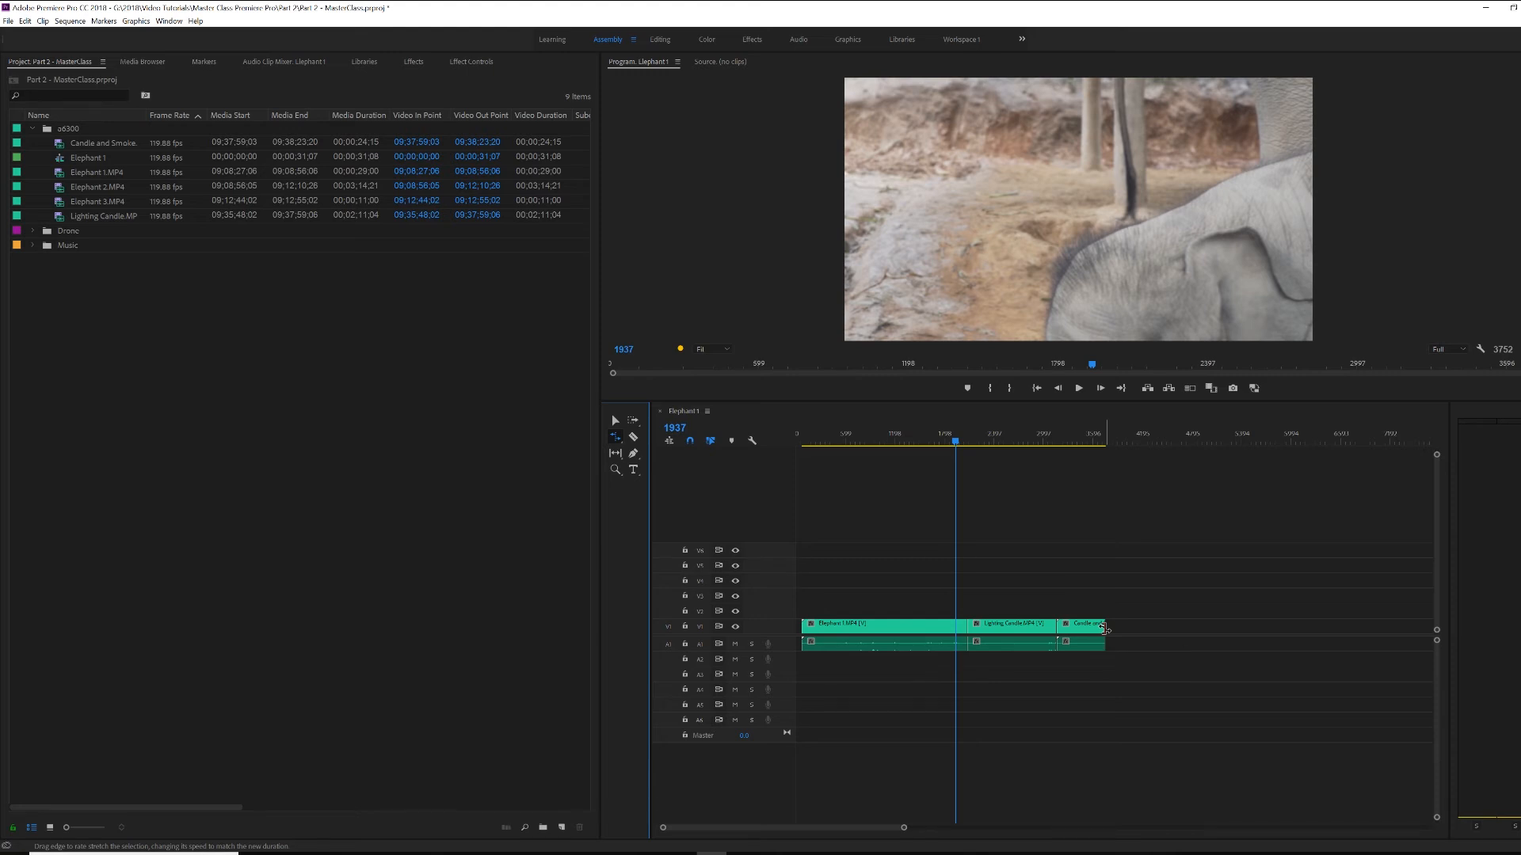
left_click_drag(1105, 628, 1196, 632)
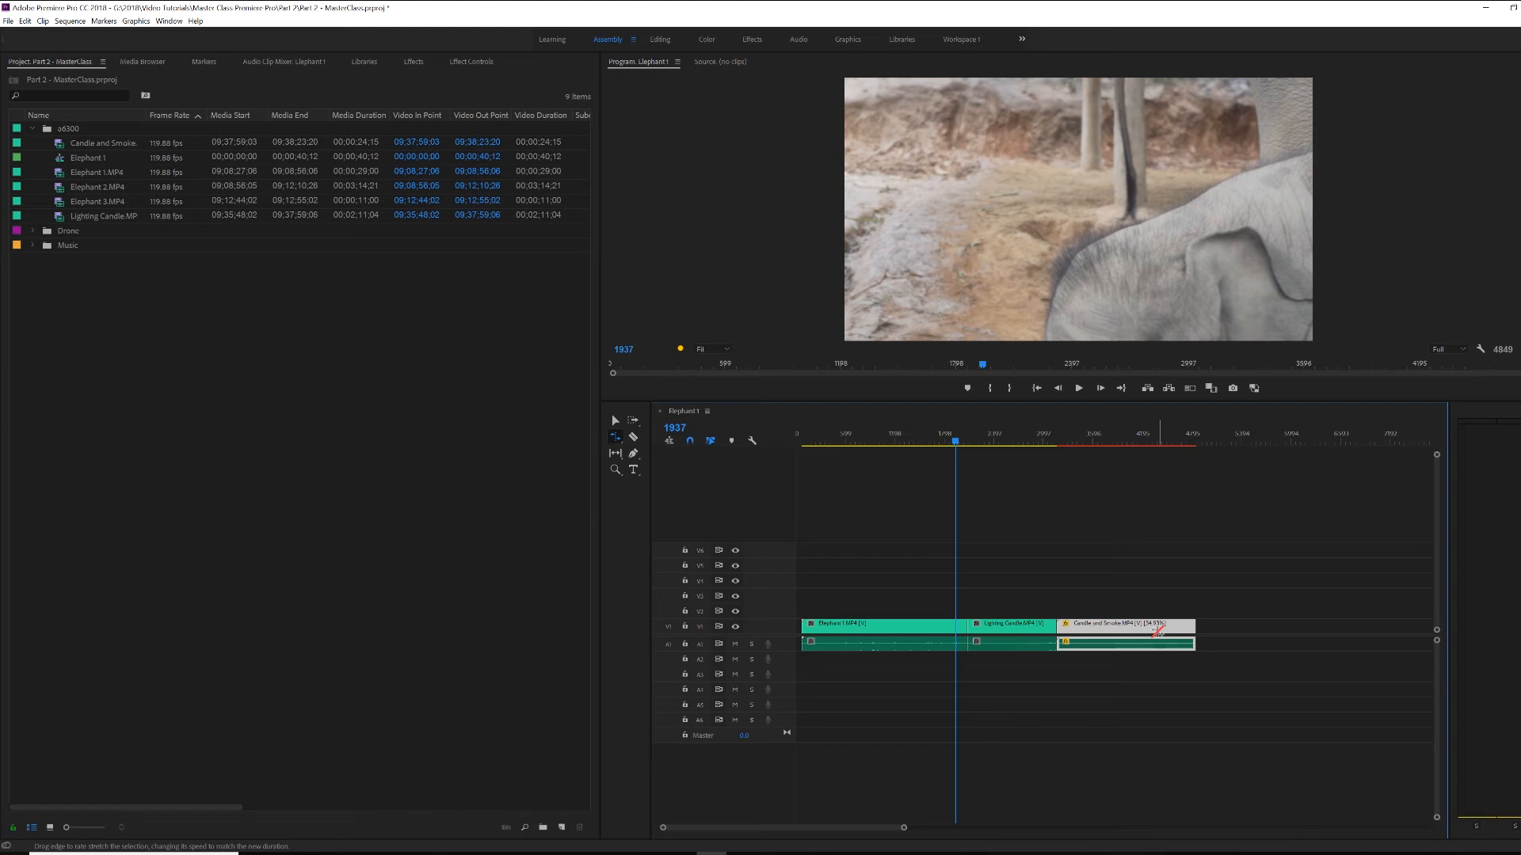
left_click(1065, 441)
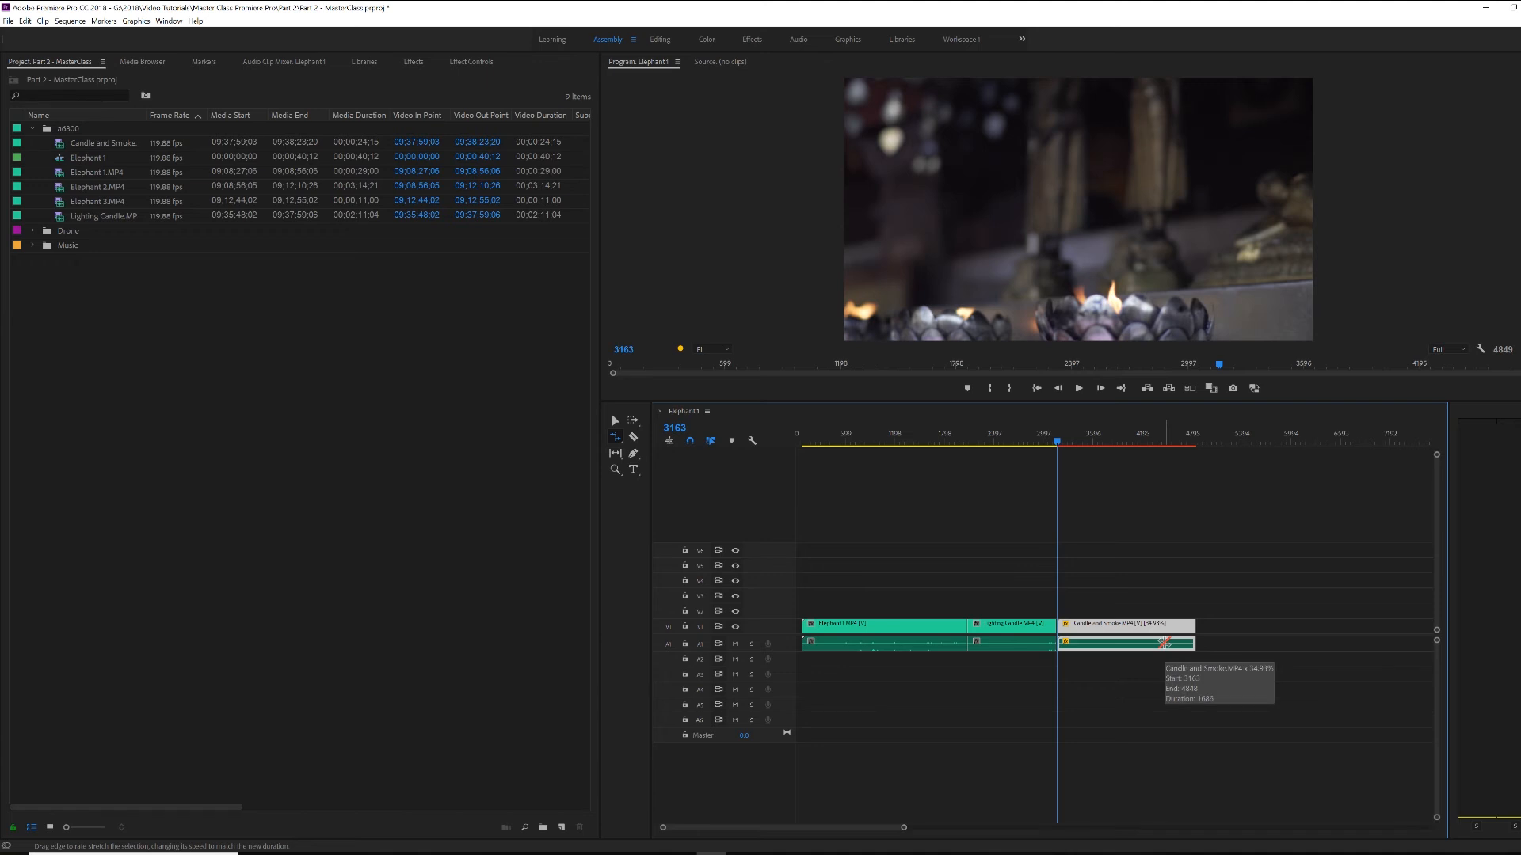
key("space")
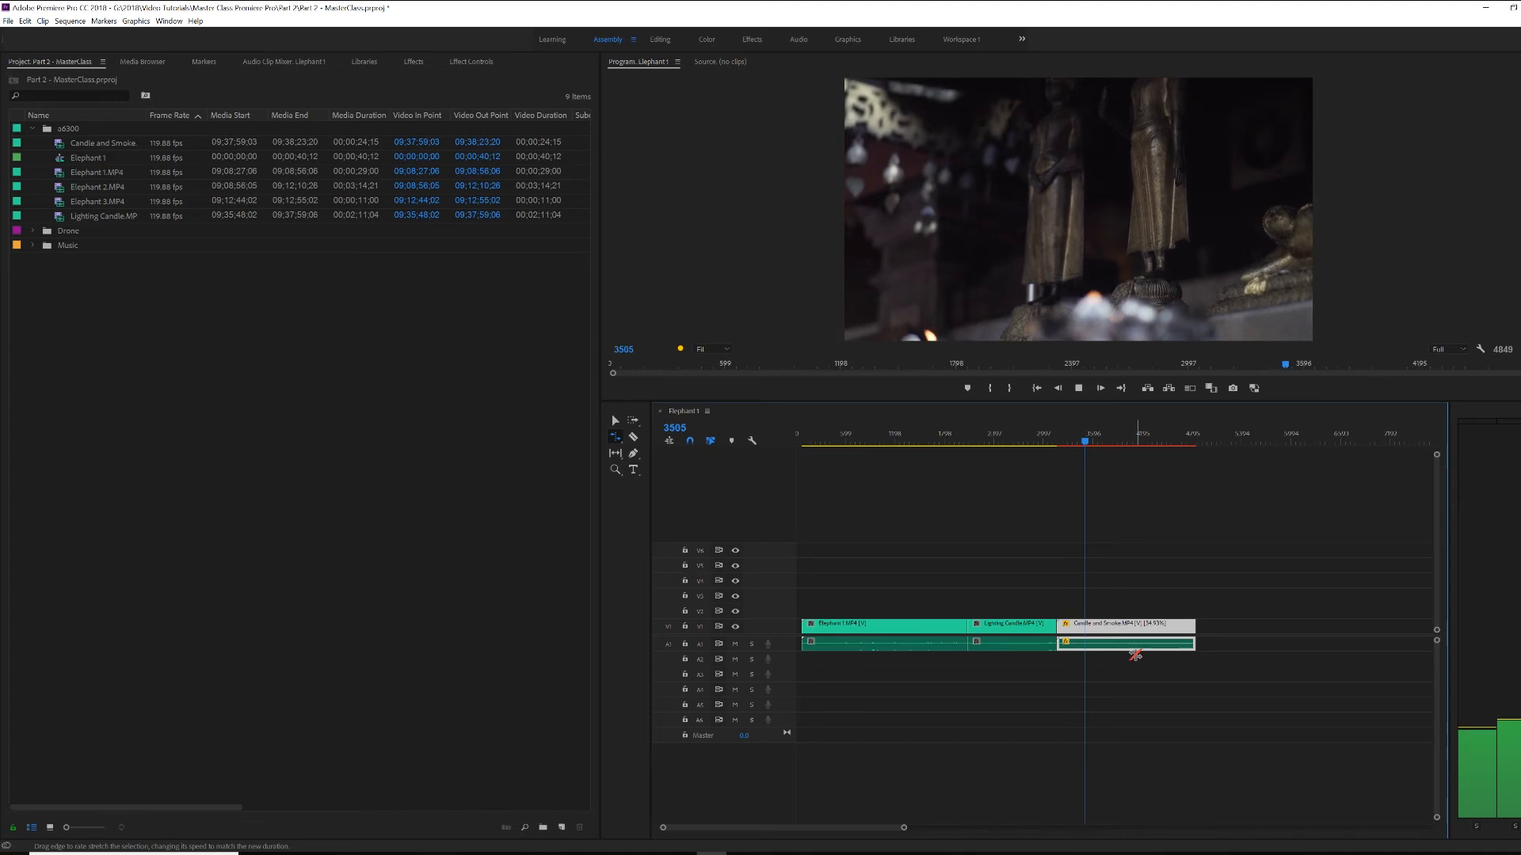
key("space")
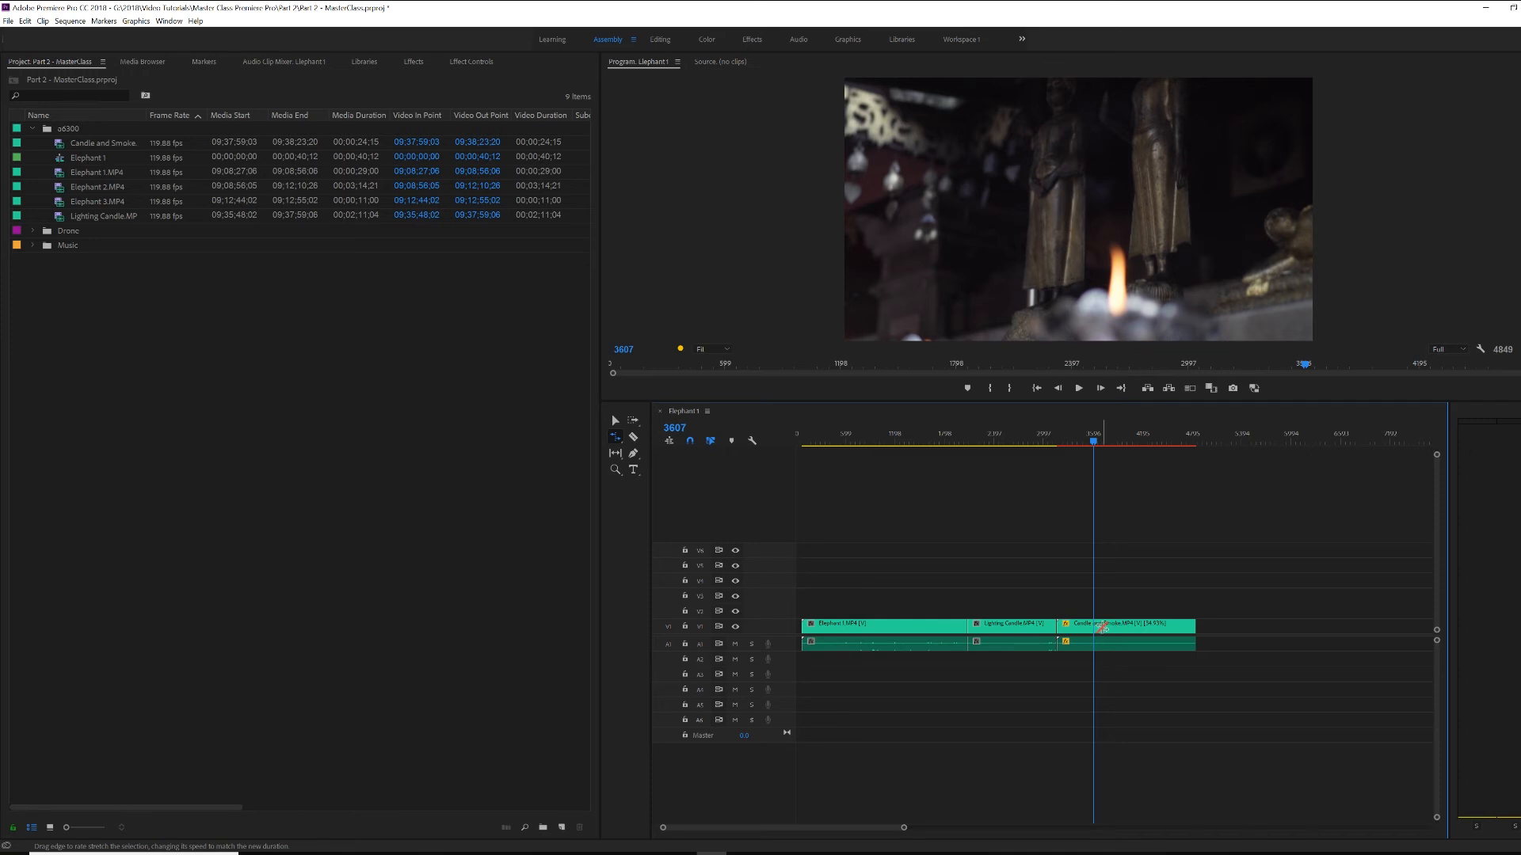
- Restore Candle and Smoke's length, speed it up to about 210% by rate-stretching its end earlier, and play the clip
left_click_drag(1194, 626, 1105, 625)
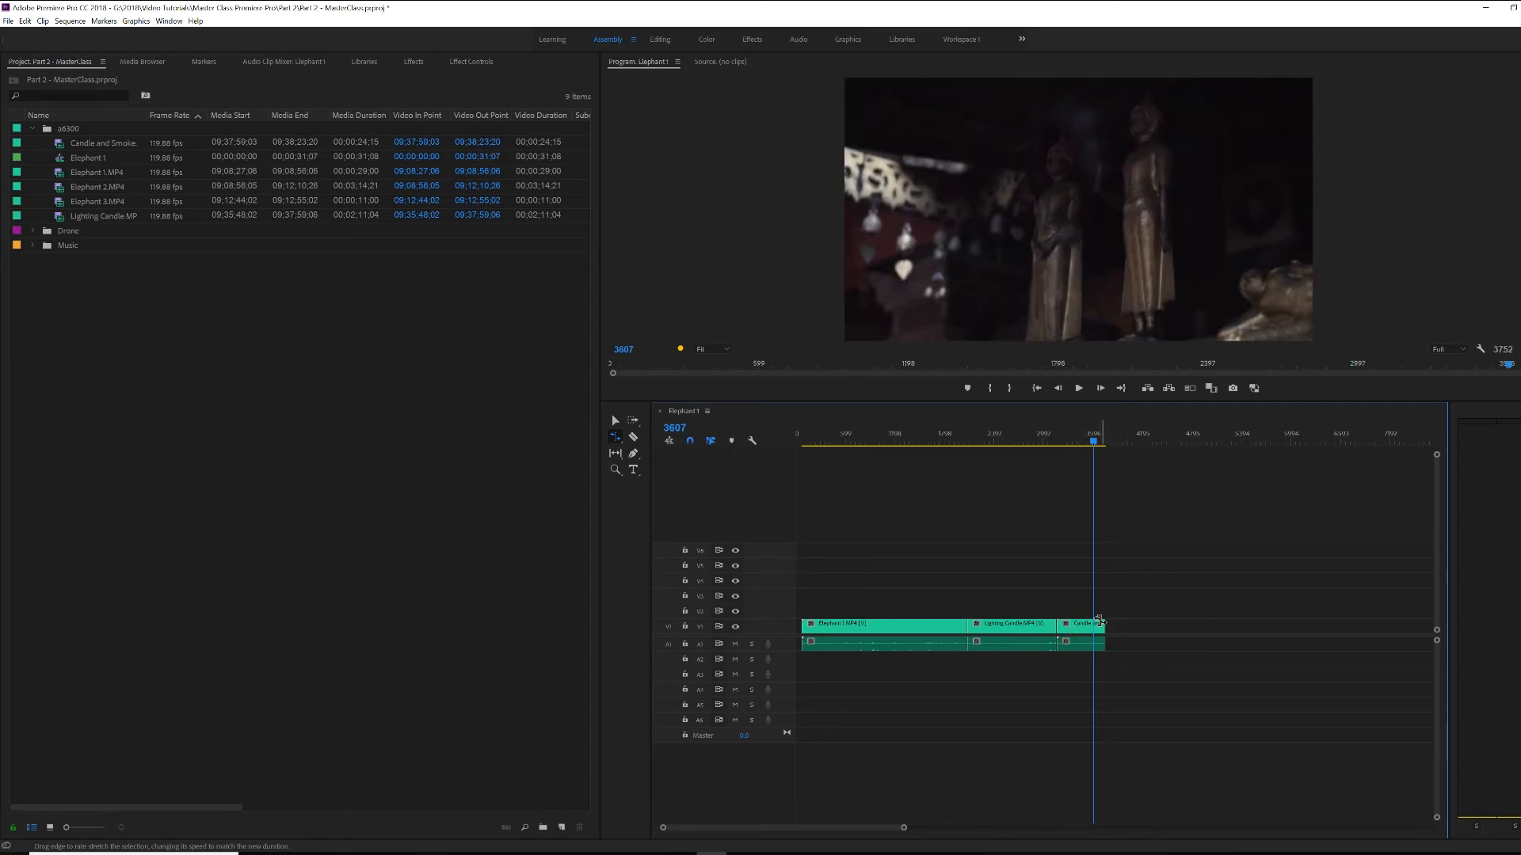
left_click_drag(1094, 444, 1042, 450)
left_click_drag(1105, 630, 1079, 627)
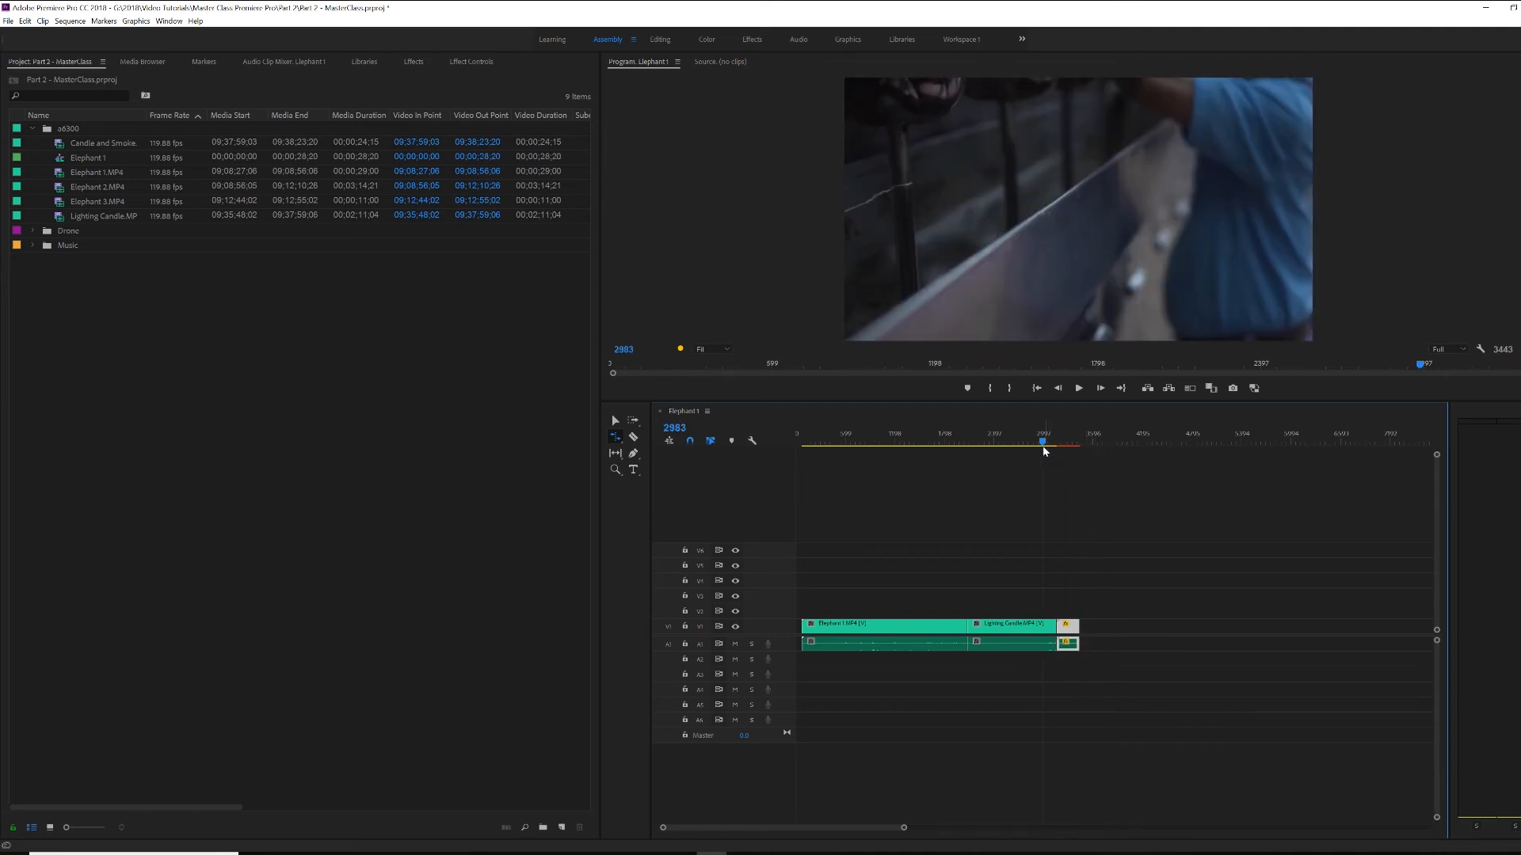
left_click_drag(904, 827, 835, 844)
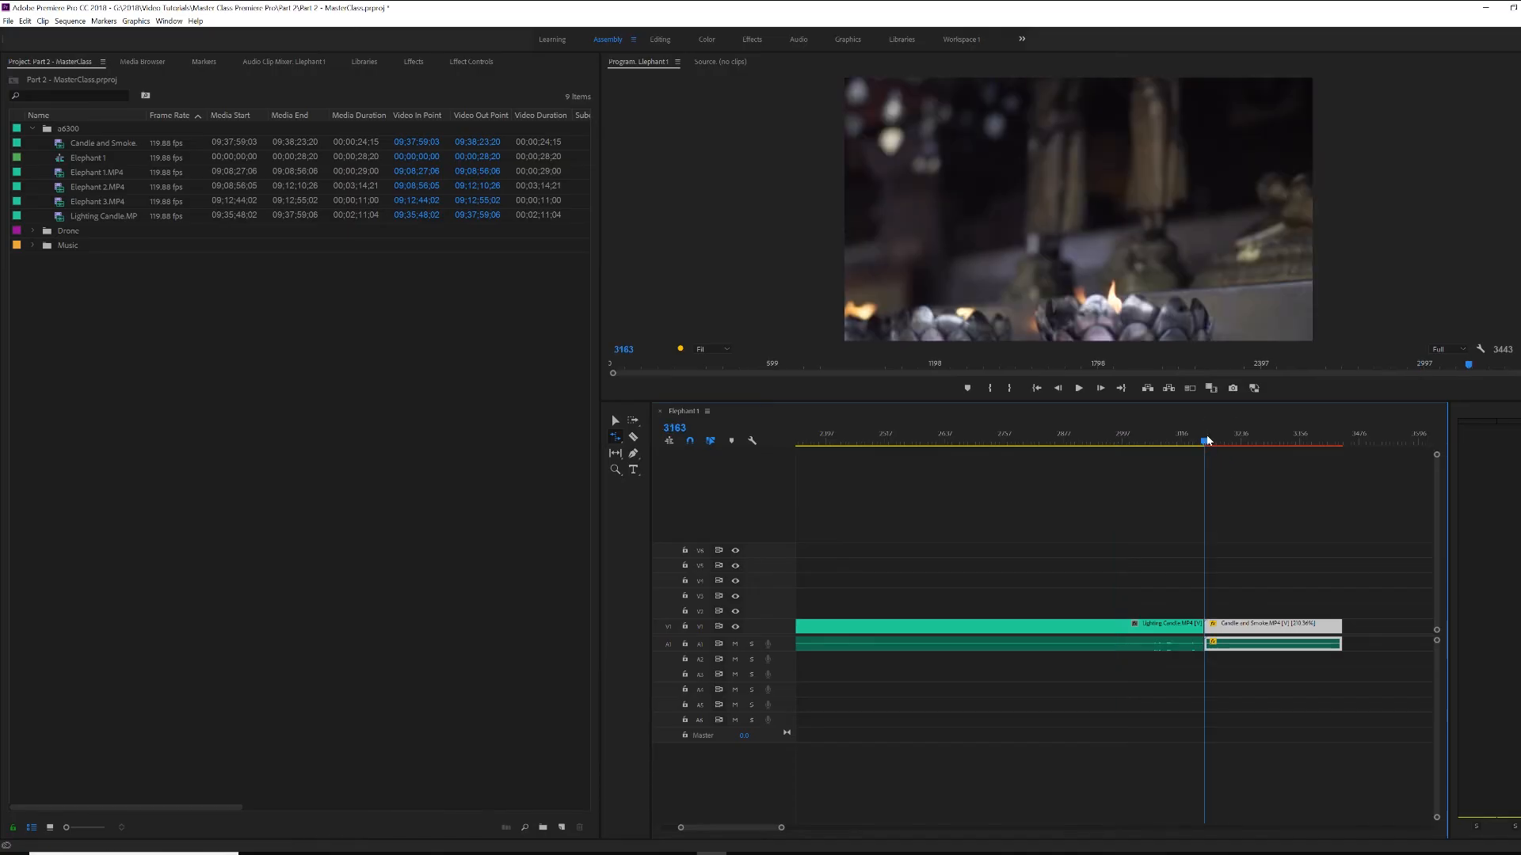
key("space")
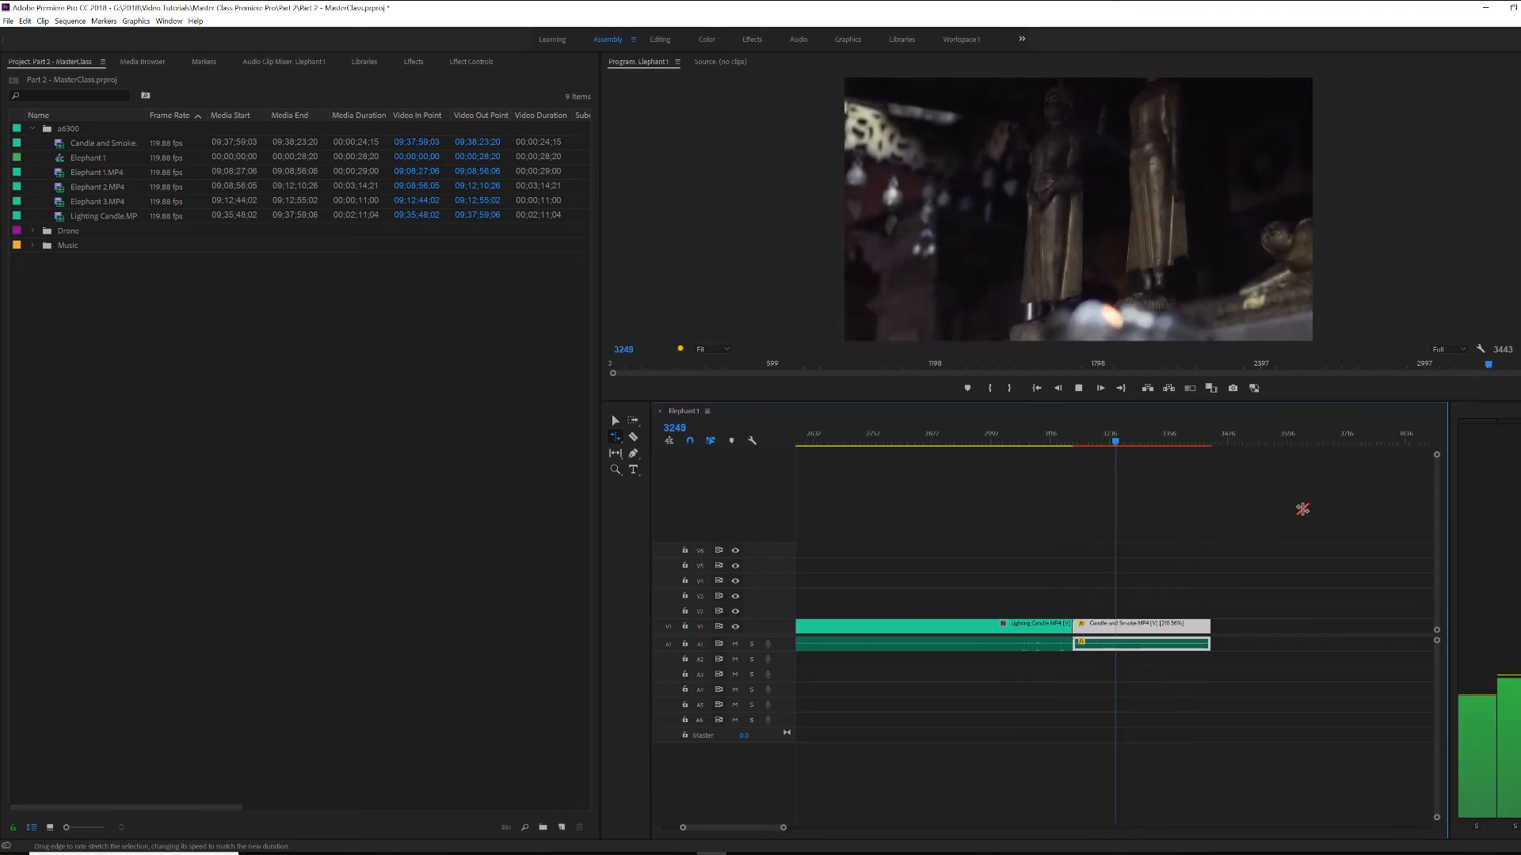
key("space")
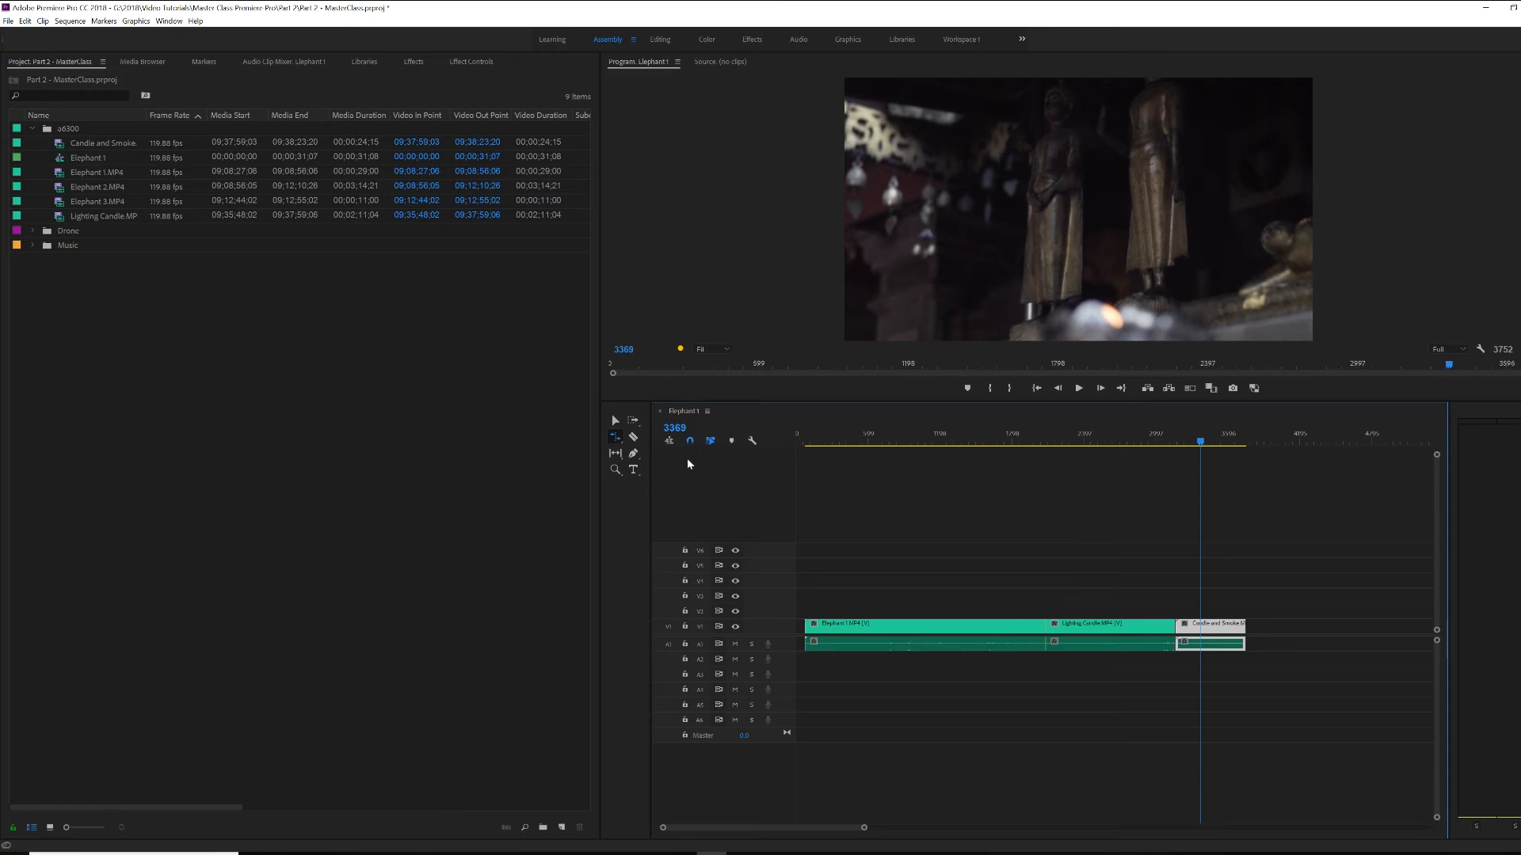
- Draw a filled six-point polygon over the Candle and Smoke image at frame 3369 with the Pen tool
left_click(634, 455)
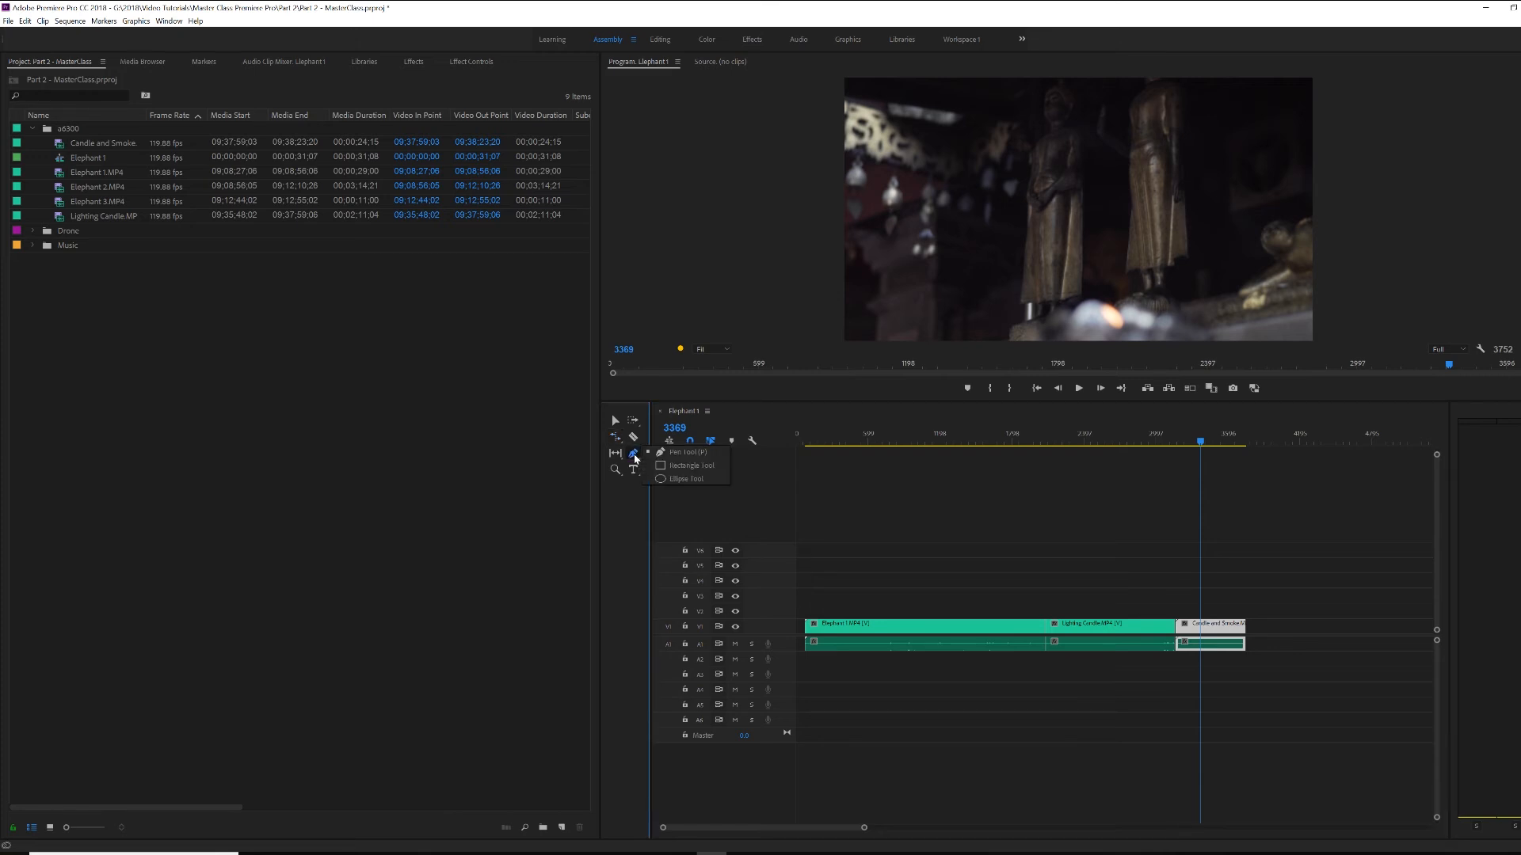
left_click(635, 458)
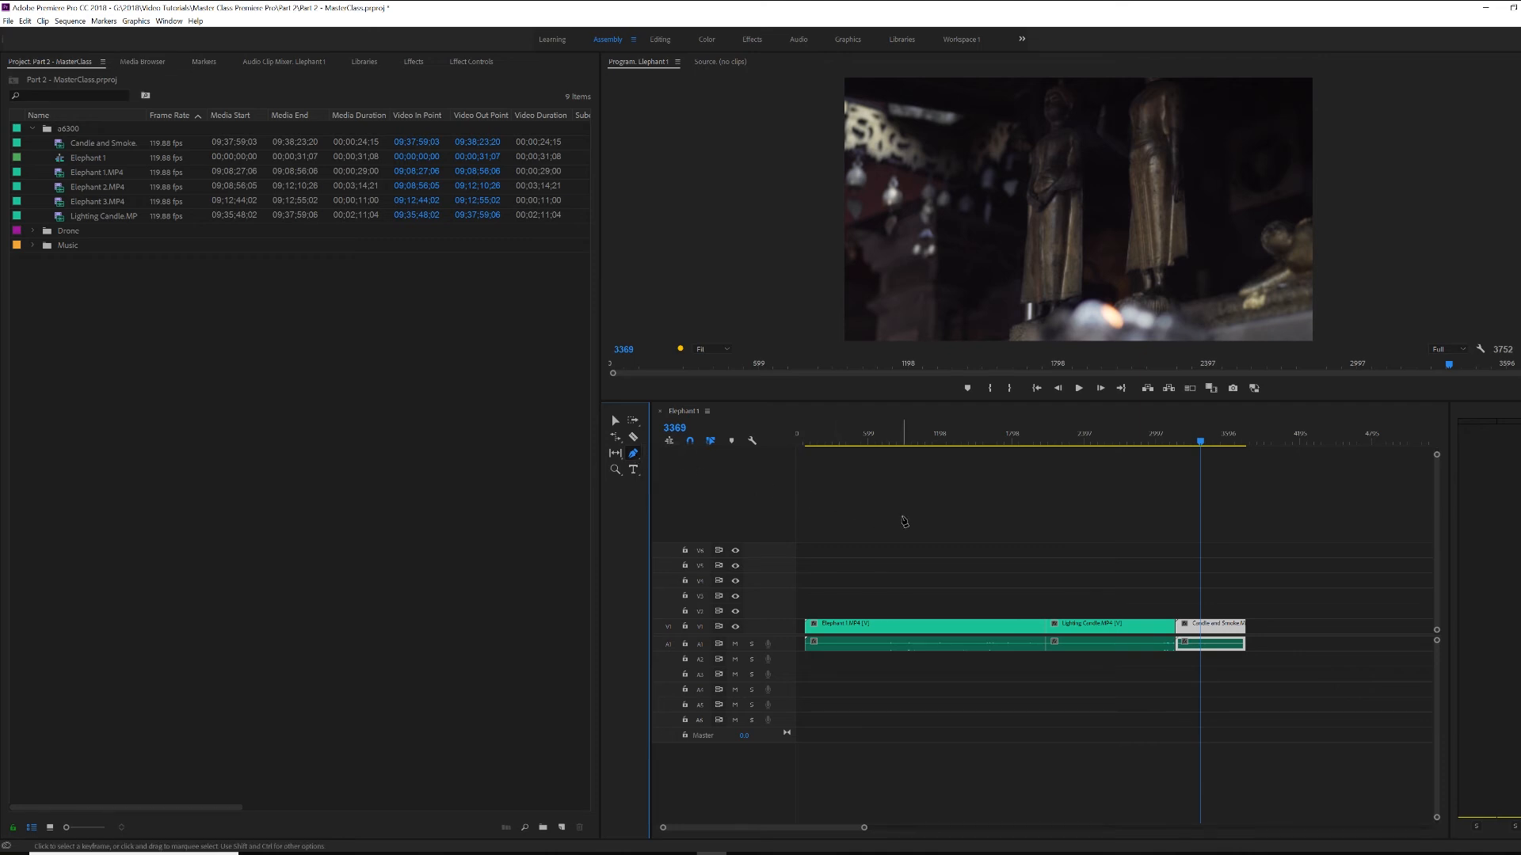
left_click(936, 295)
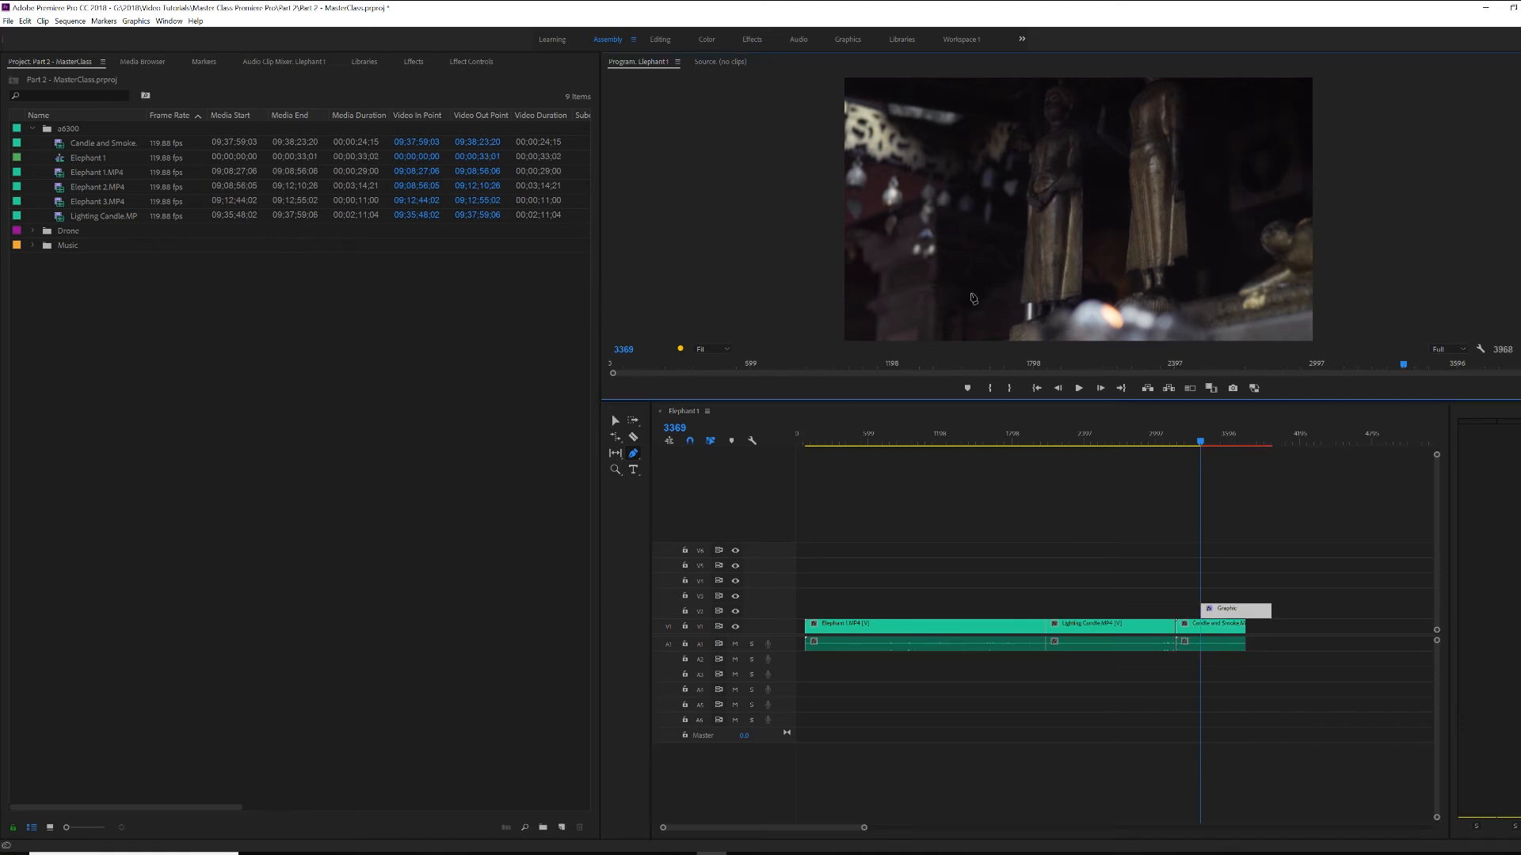
left_click(1070, 242)
left_click(1075, 177)
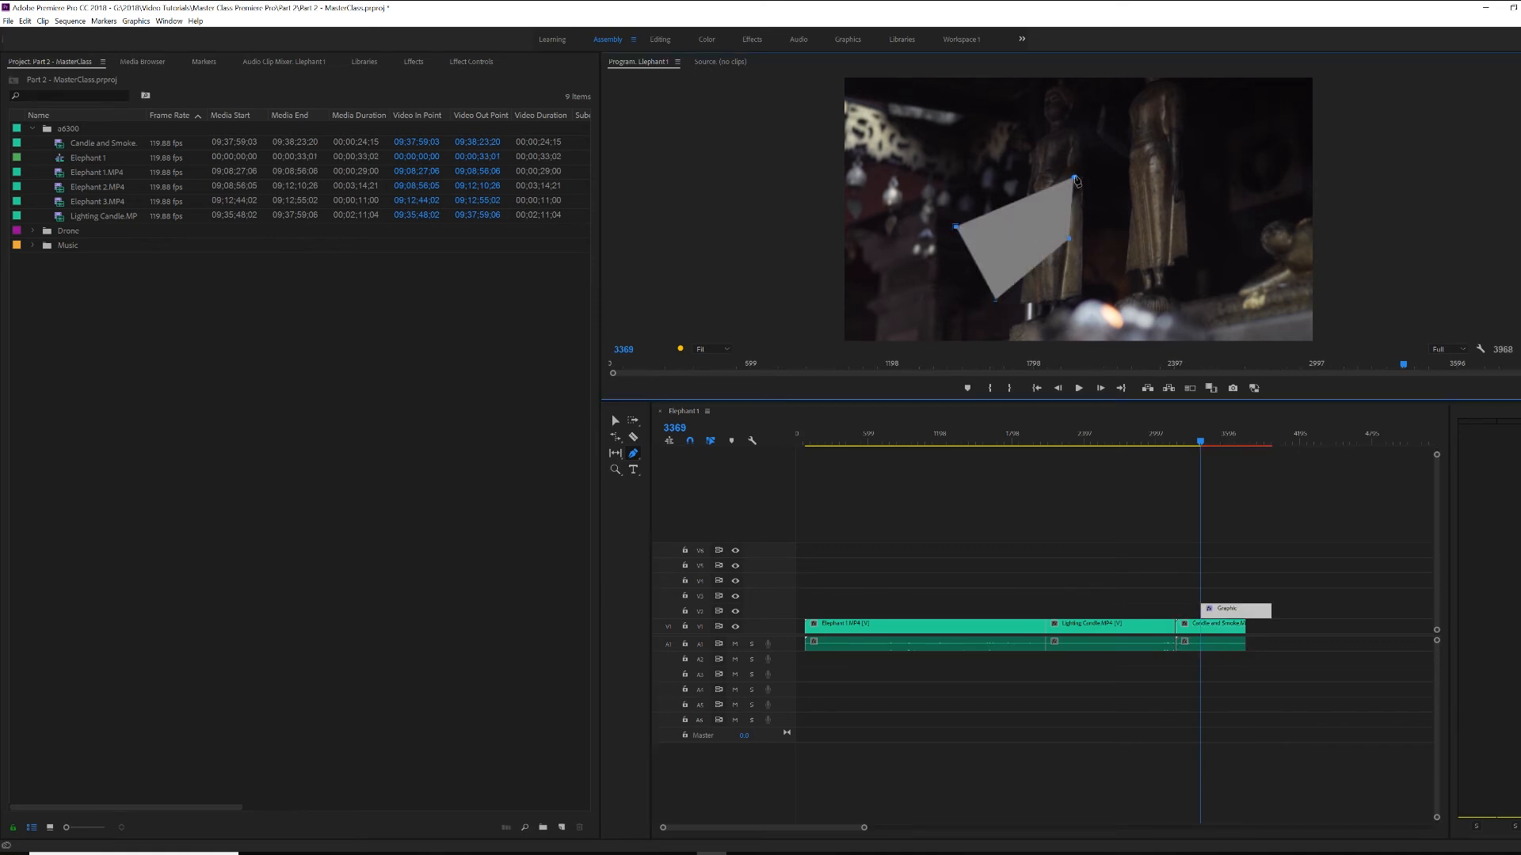
left_click(1026, 159)
left_click(976, 164)
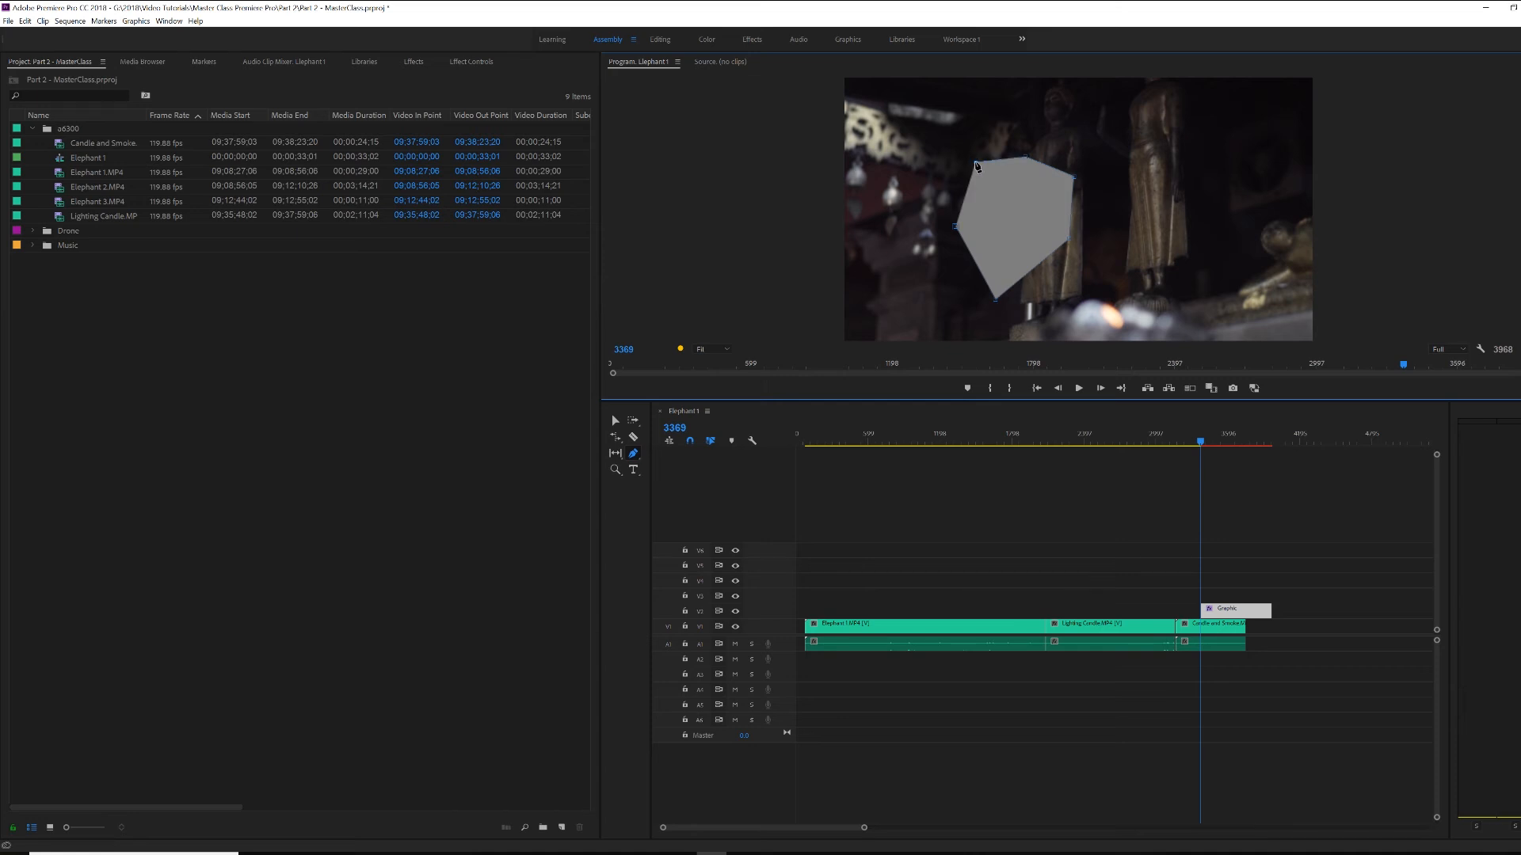
left_click(937, 190)
- Switch to the Selection tool and move the polygon within the Program monitor image
left_click(924, 520)
key("v")
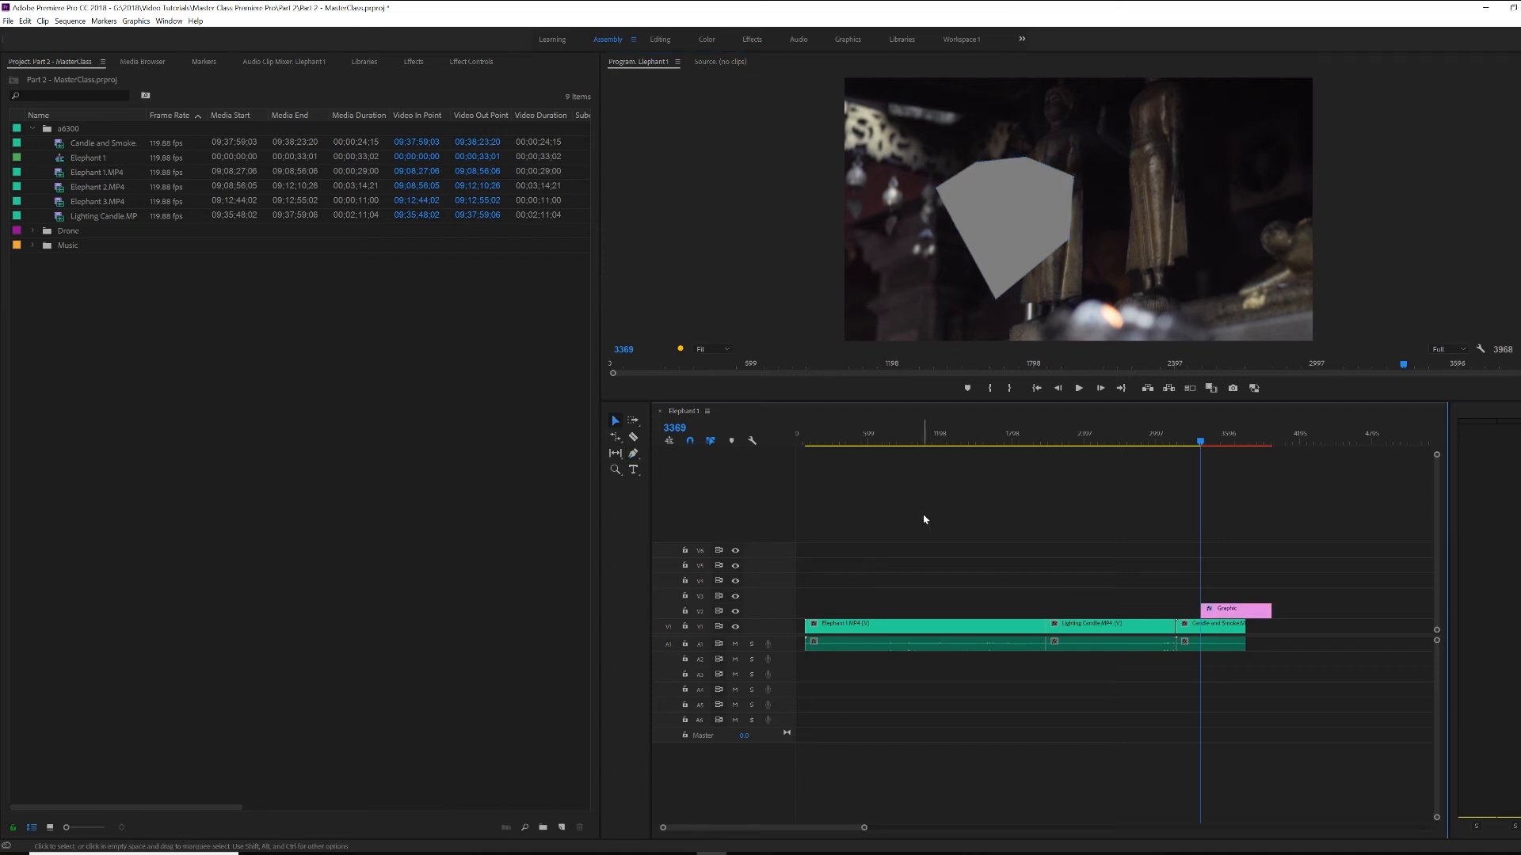
left_click_drag(954, 257, 1021, 227)
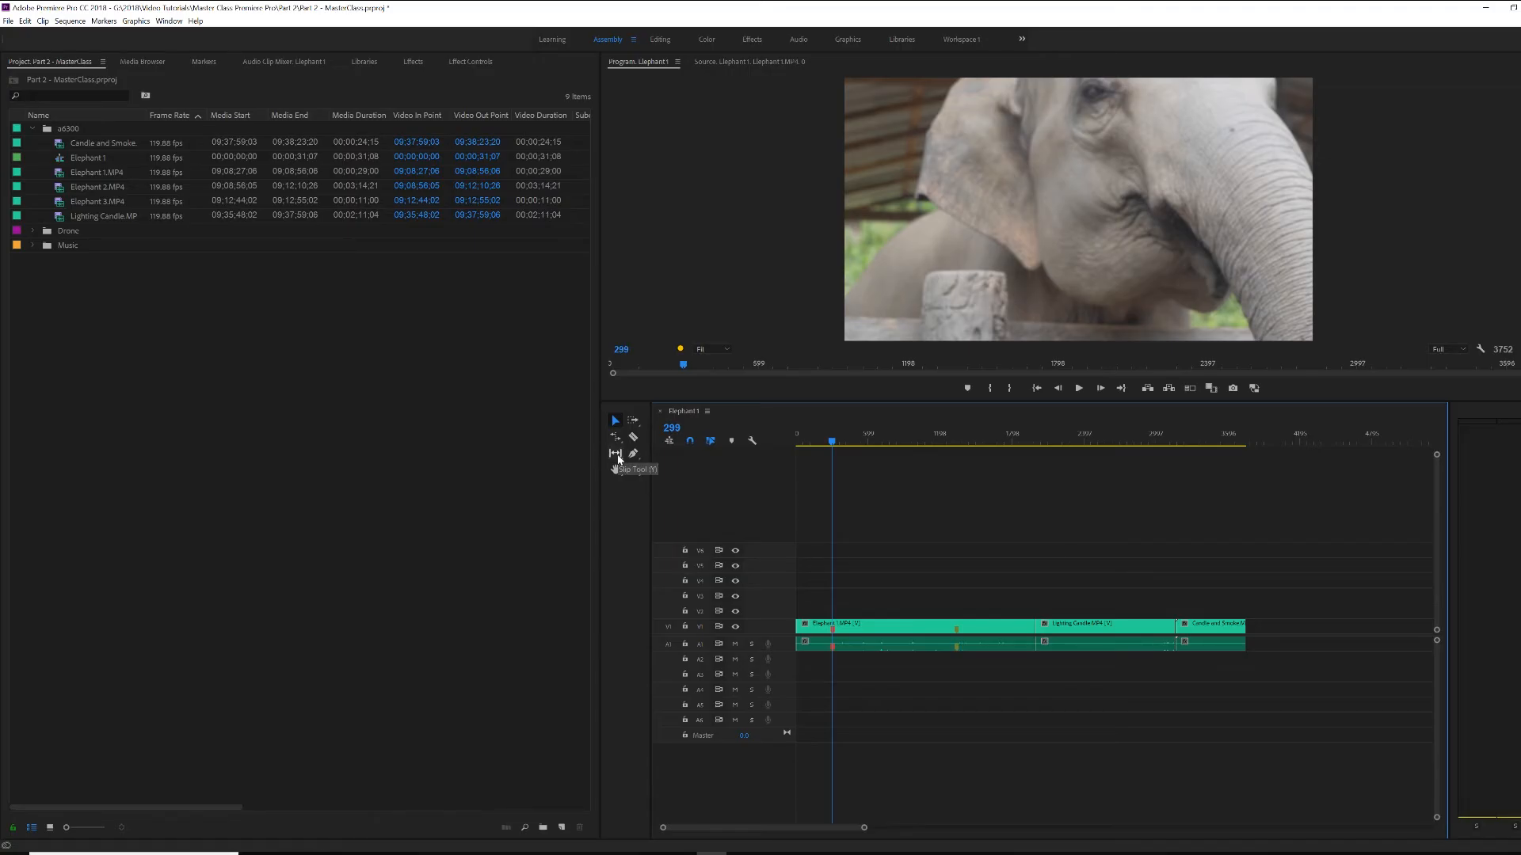
- With the Slip tool, shift Elephant 1's footage about 152 frames later, back well earlier, and slightly later again
left_click(618, 456)
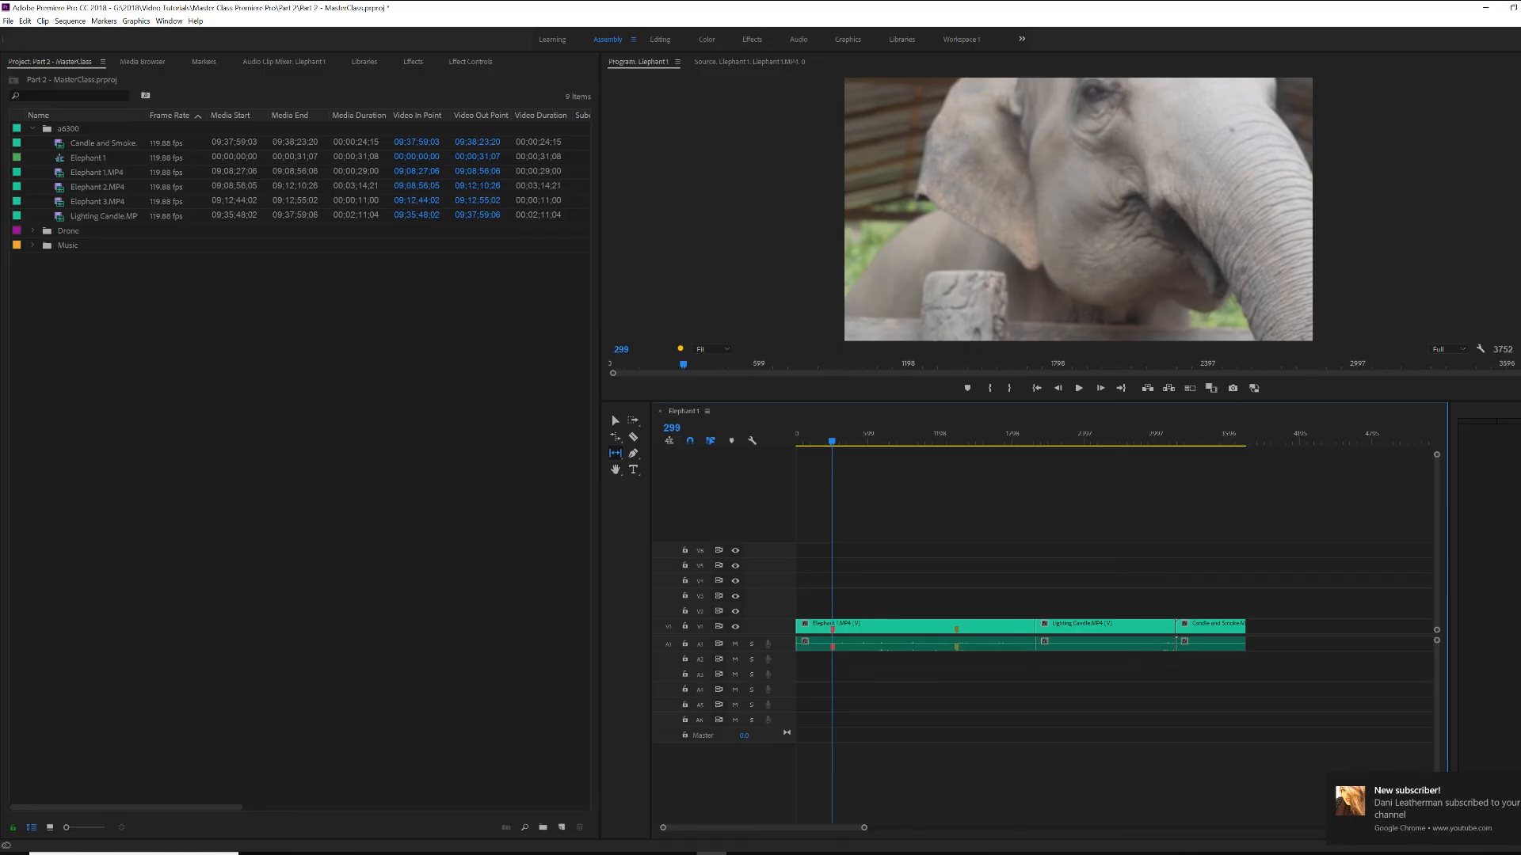
left_click_drag(885, 627, 915, 628)
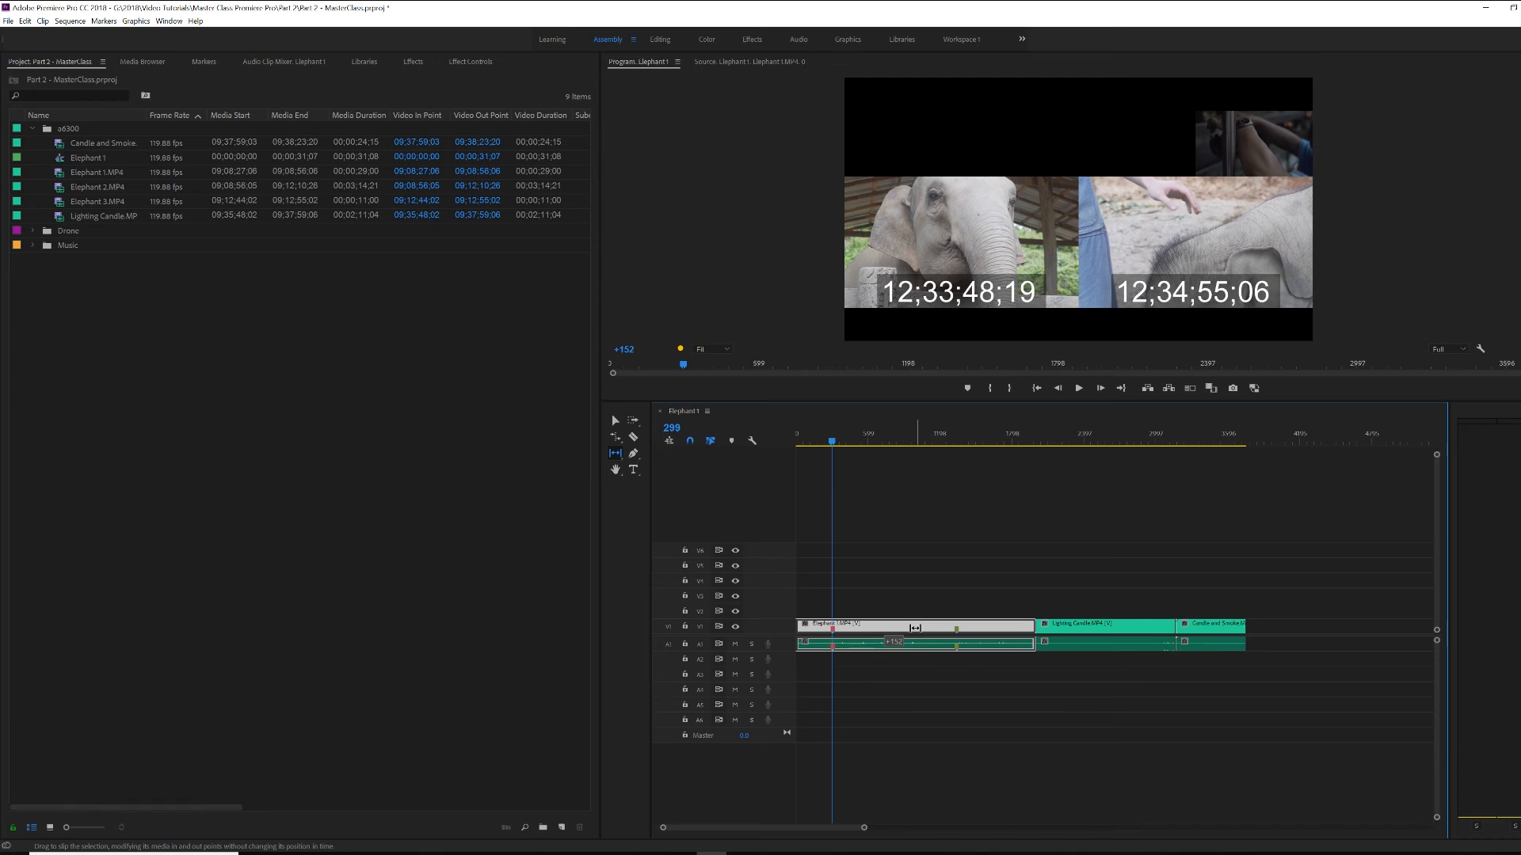
left_click_drag(915, 627, 914, 627)
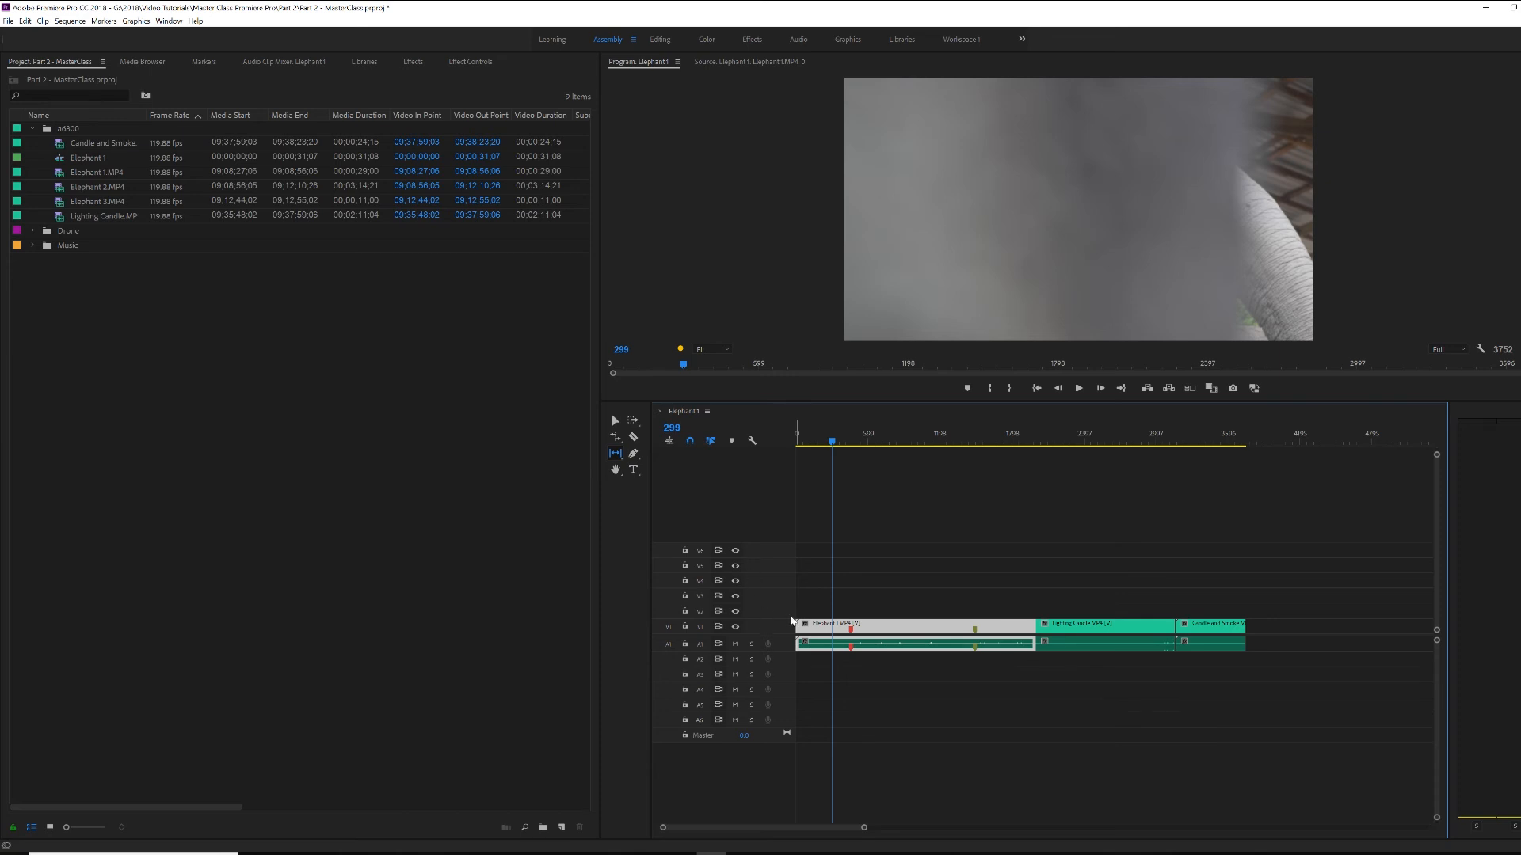
left_click_drag(921, 630, 866, 632)
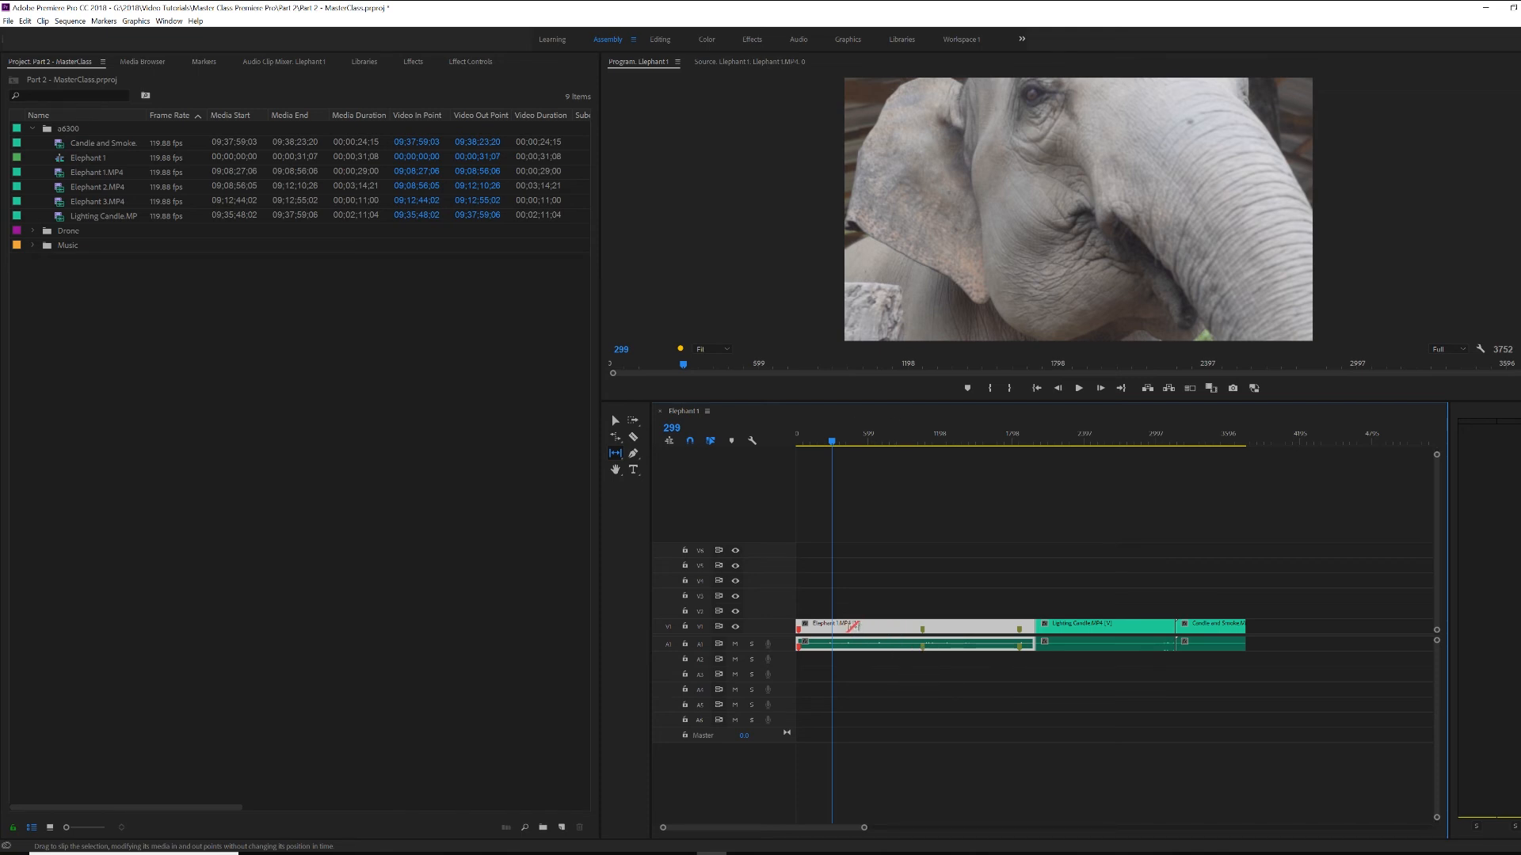
left_click_drag(865, 627, 881, 628)
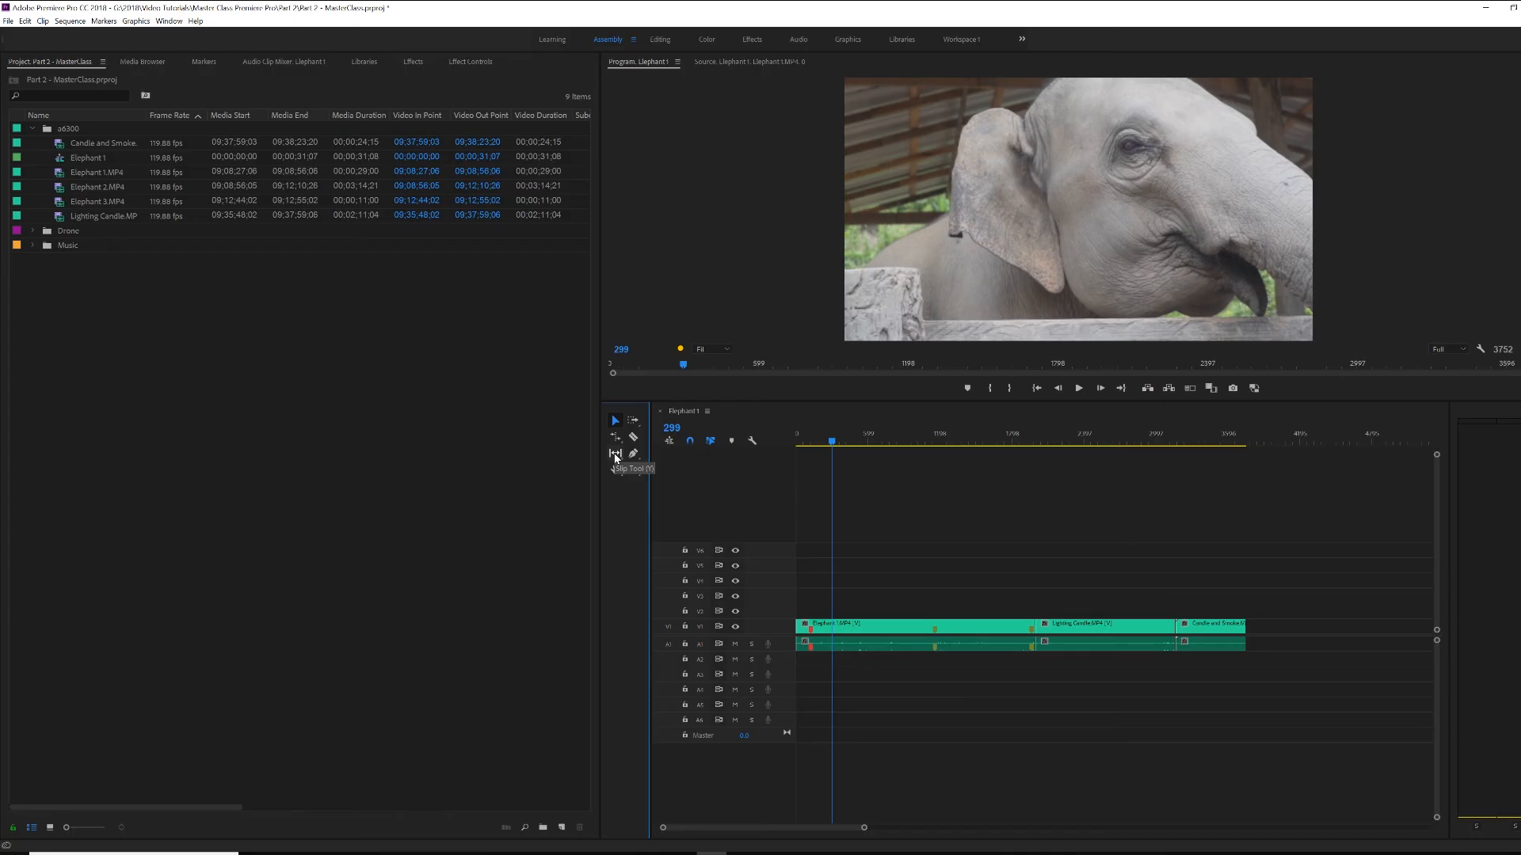
- Try to move Elephant 1 later against its neighbouring clip with the Slide tool
left_click(614, 455)
left_click(656, 467)
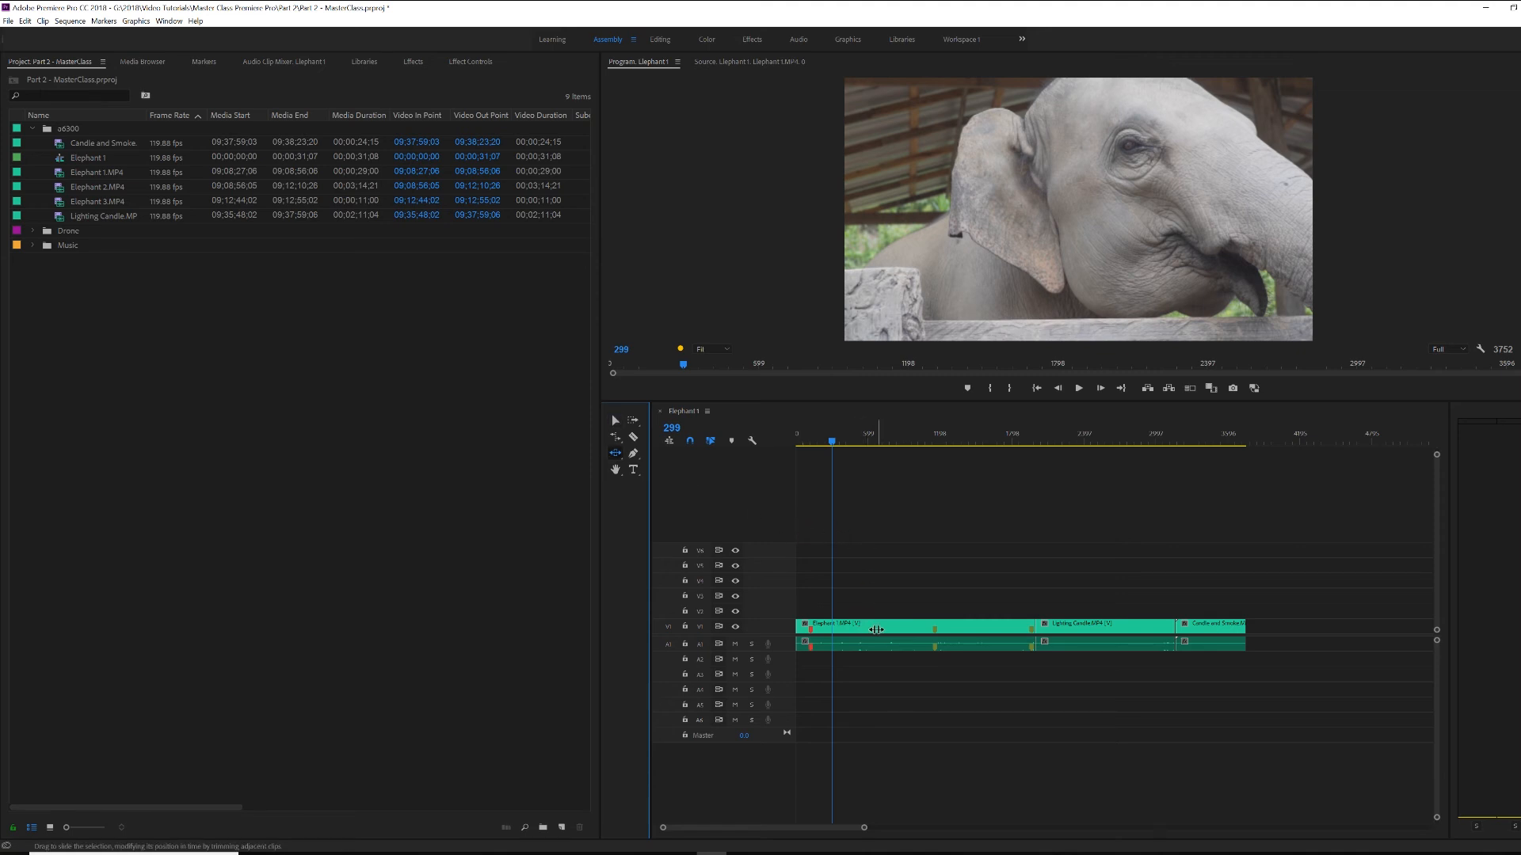
mouse_move(877, 629)
left_mouse_down()
mouse_move(913, 629)
mouse_move(884, 628)
mouse_move(898, 628)
left_mouse_up()
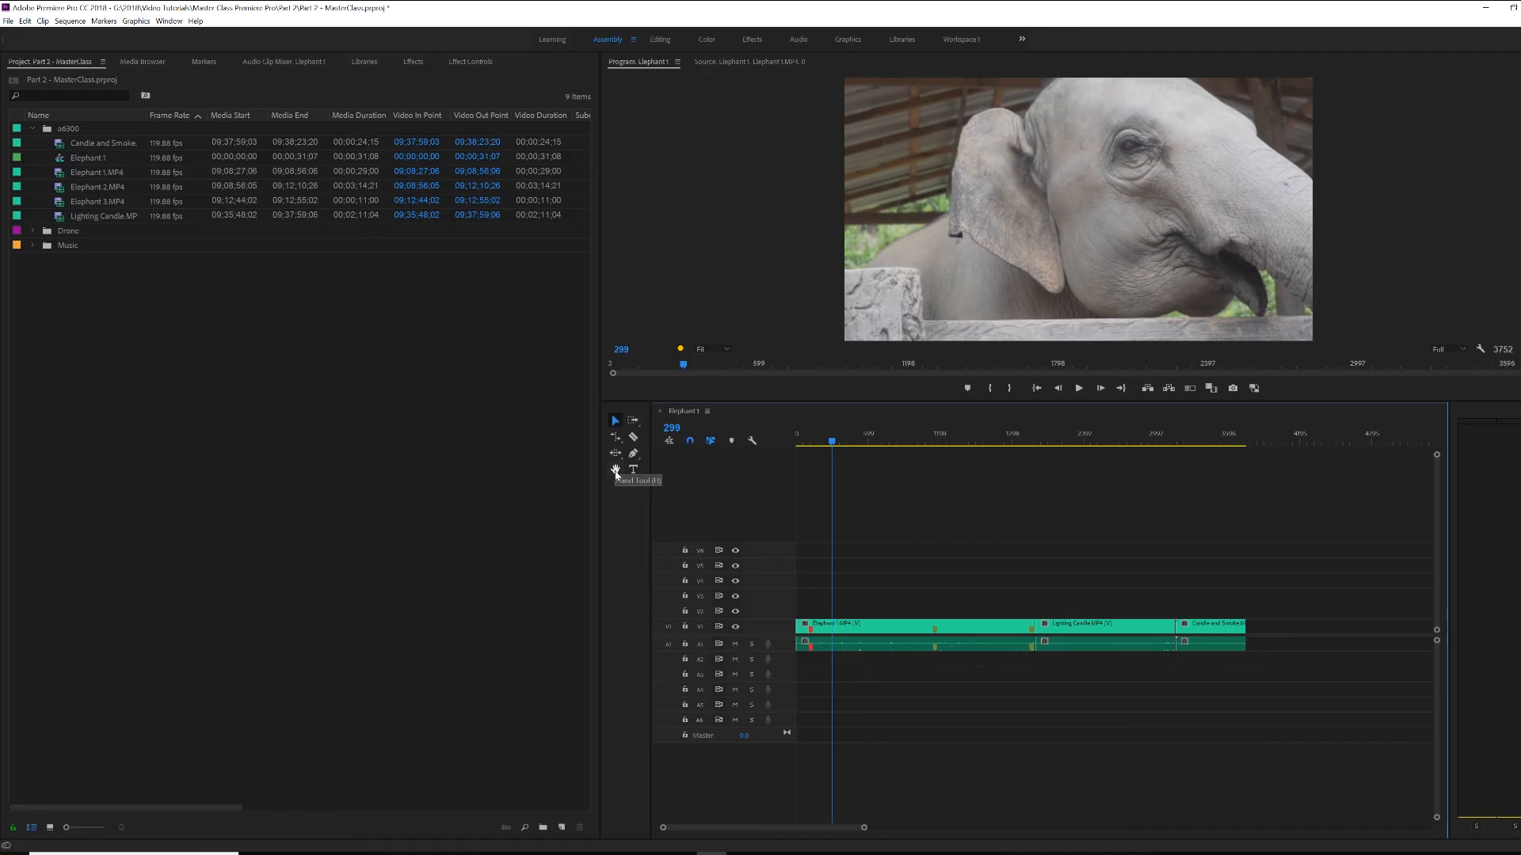
- Pan the timeline with the Hand tool, magnifying its view, and activate the Zoom tool
left_click(616, 468)
left_click_drag(1049, 526, 951, 564)
left_click_drag(868, 829, 719, 824)
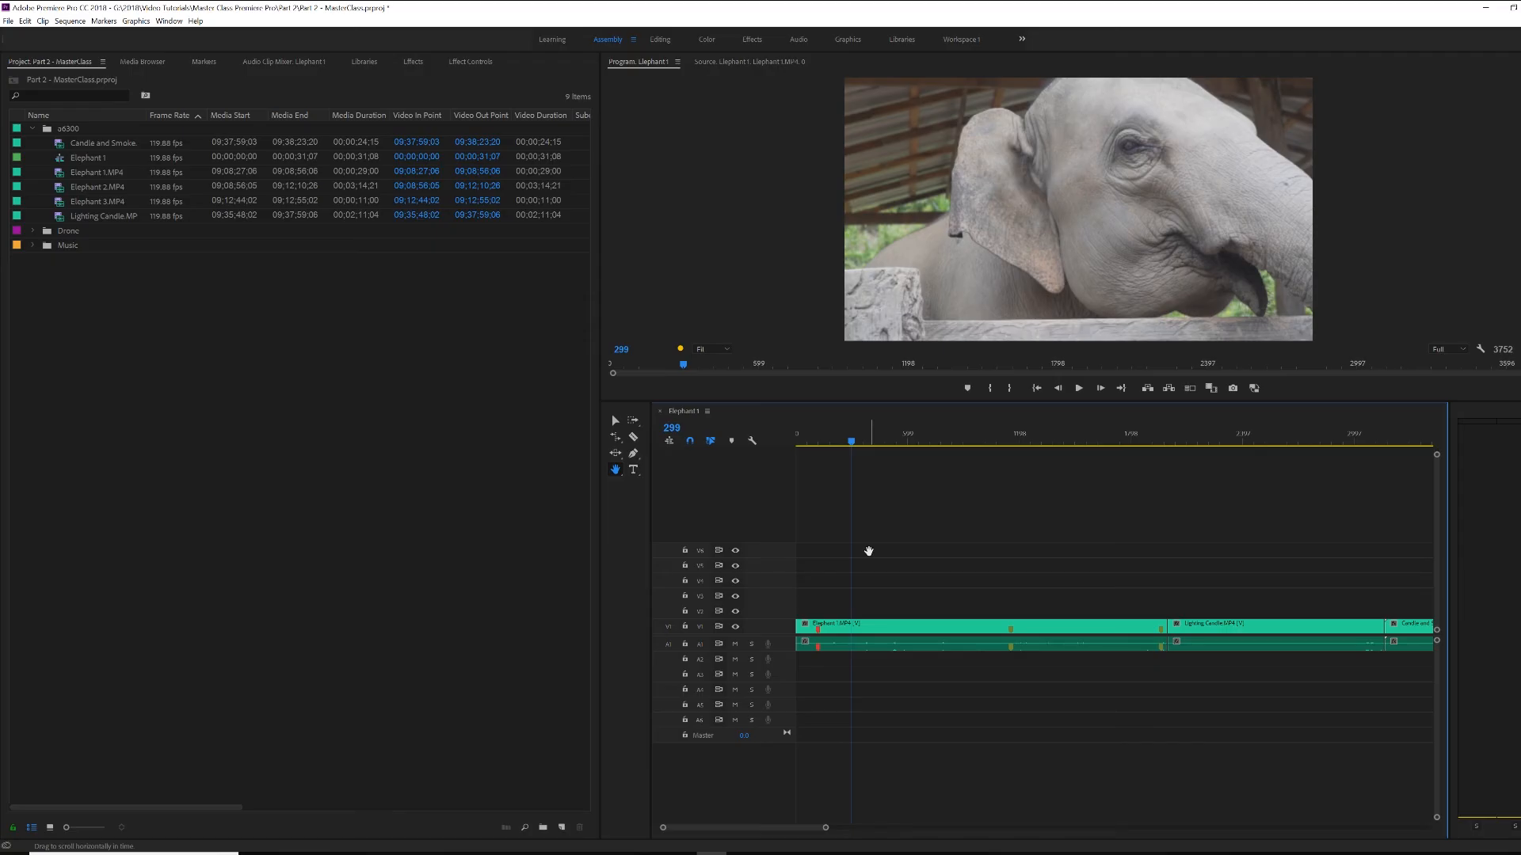
left_click(615, 469)
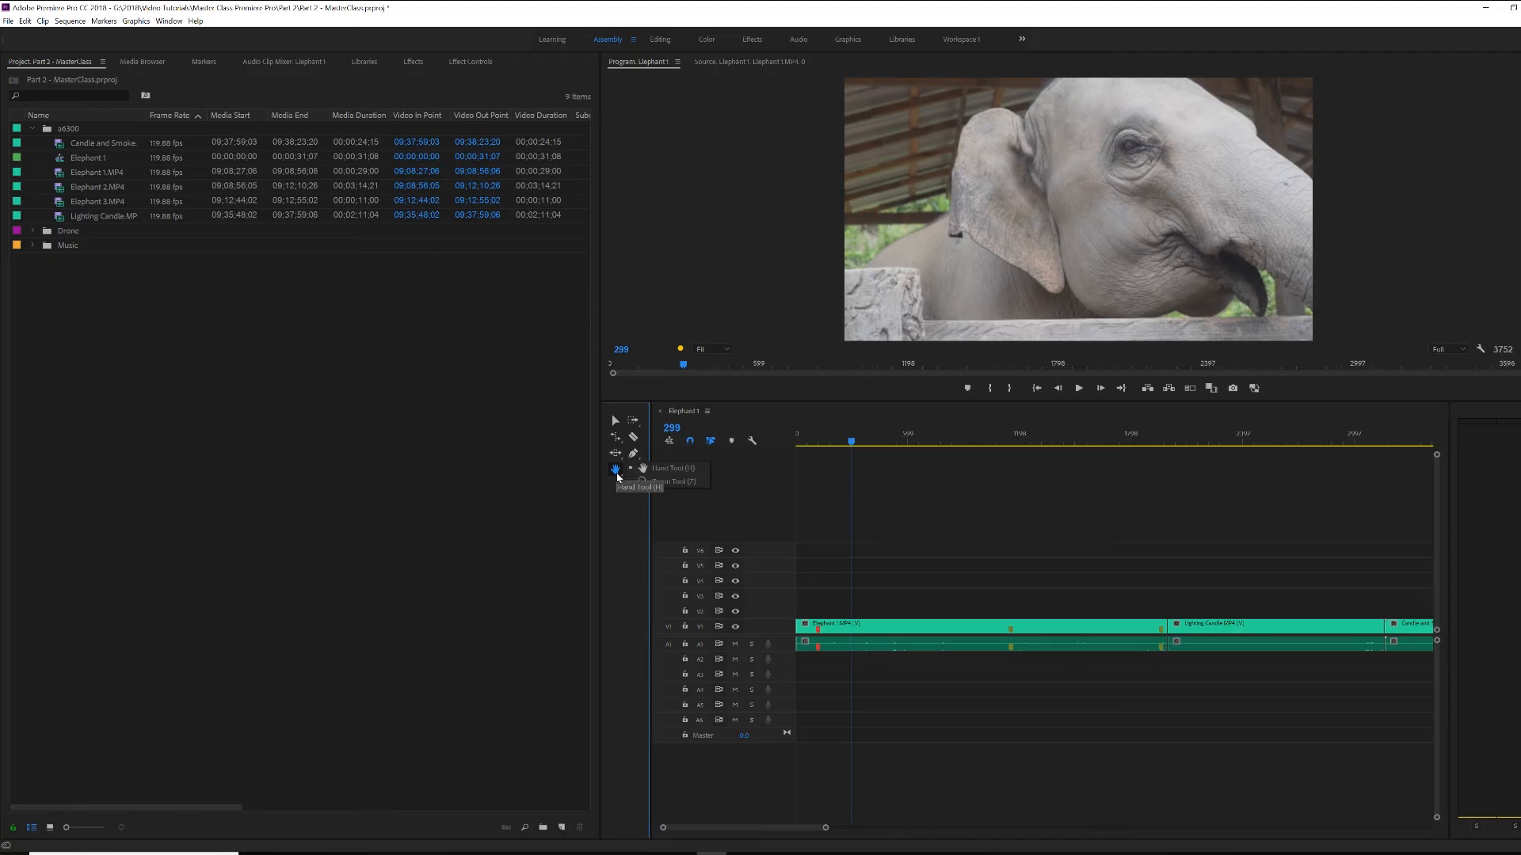
left_click(651, 480)
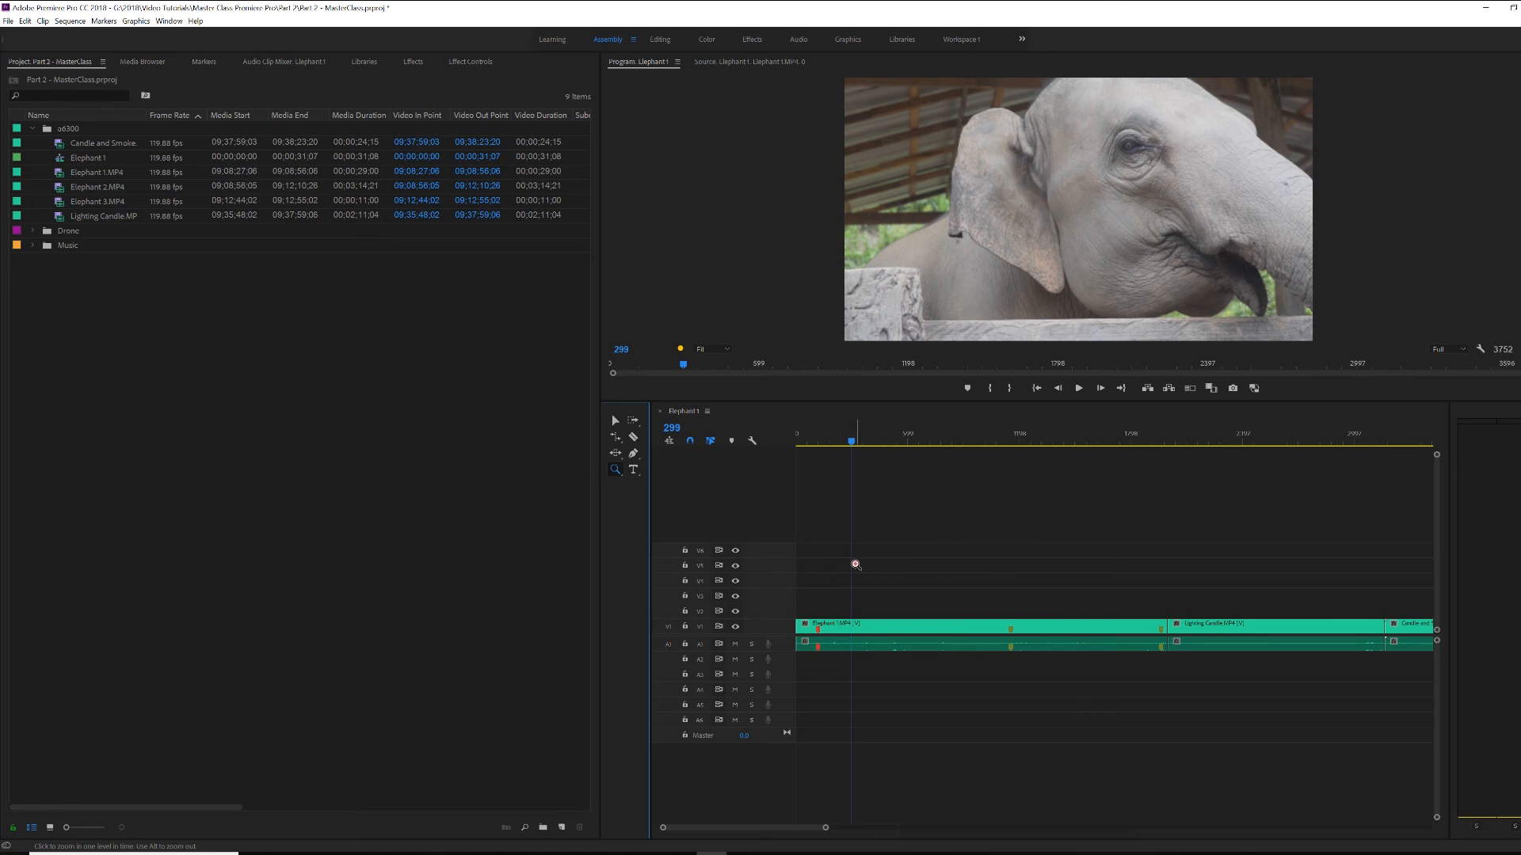
- Magnify the timeline with the Zoom tool, and zoom back out until all three clips fit
left_click(859, 581)
left_click(872, 589)
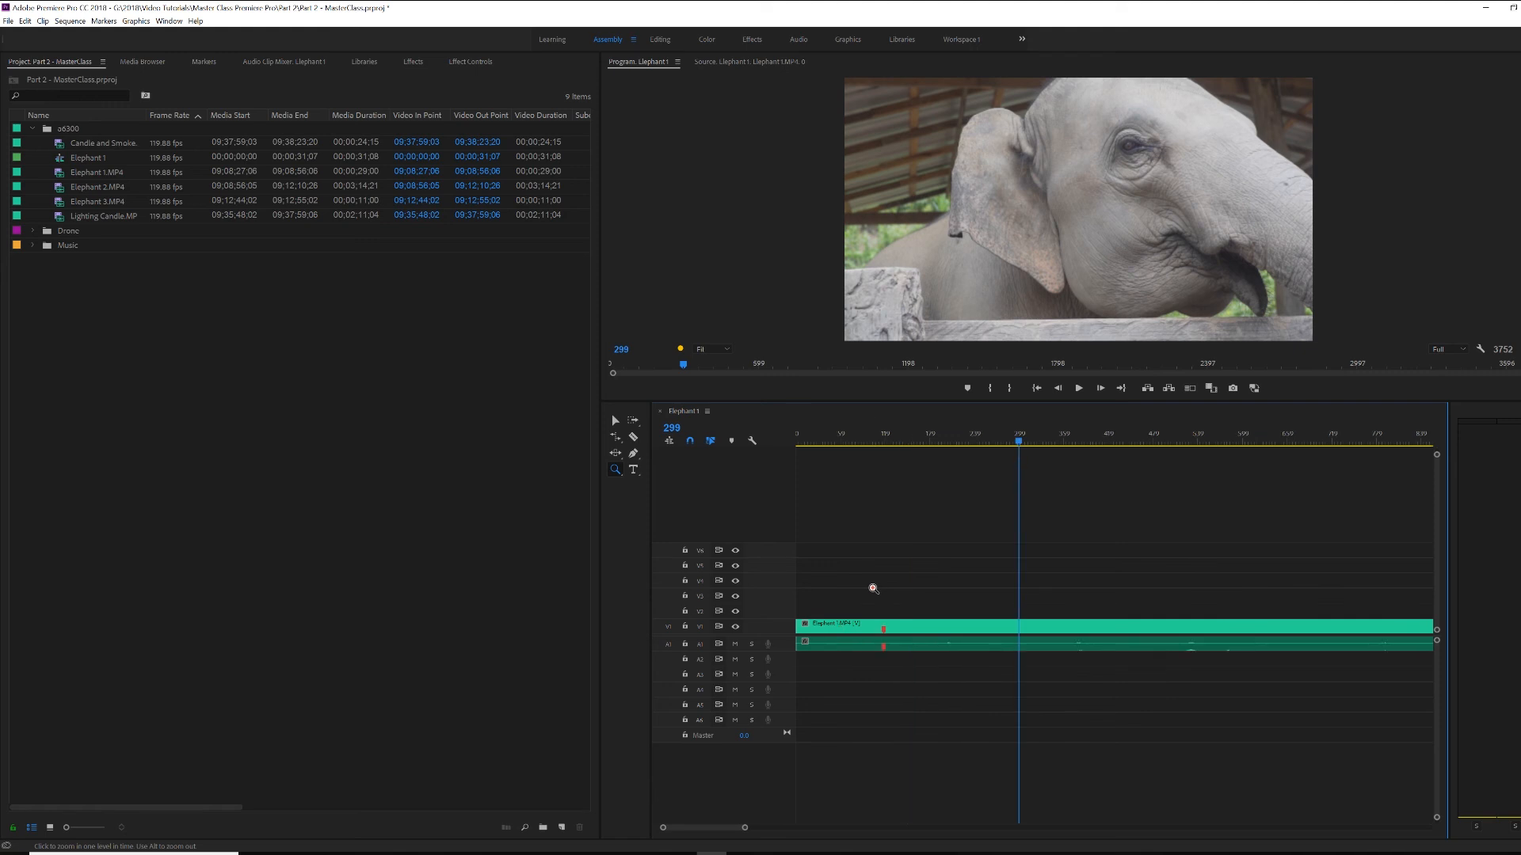
key("alt")
left_click(931, 589, "alt")
left_click(942, 589, "alt")
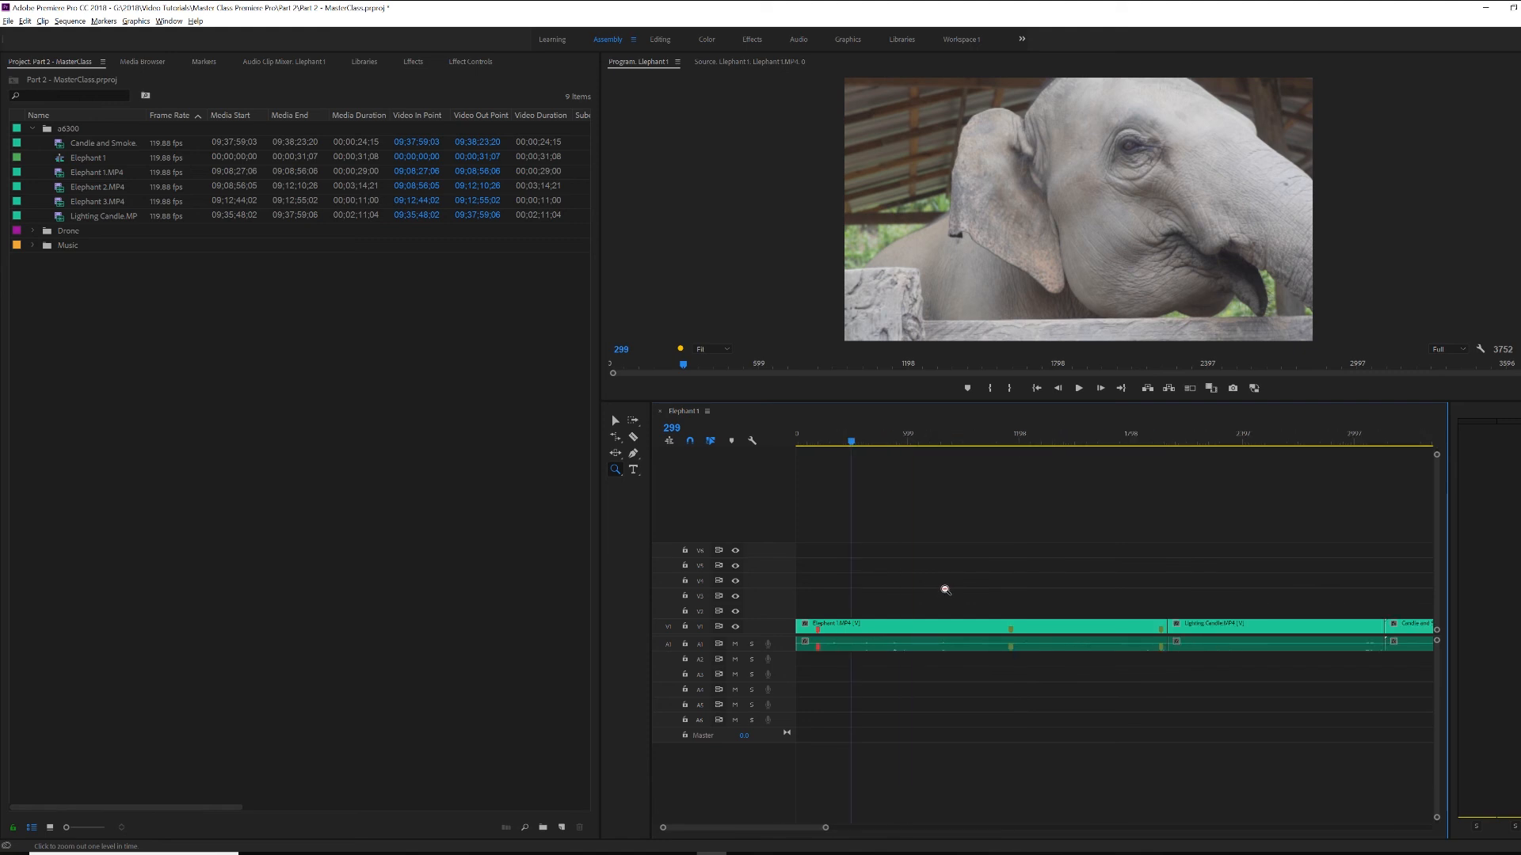
left_click(945, 590, "alt")
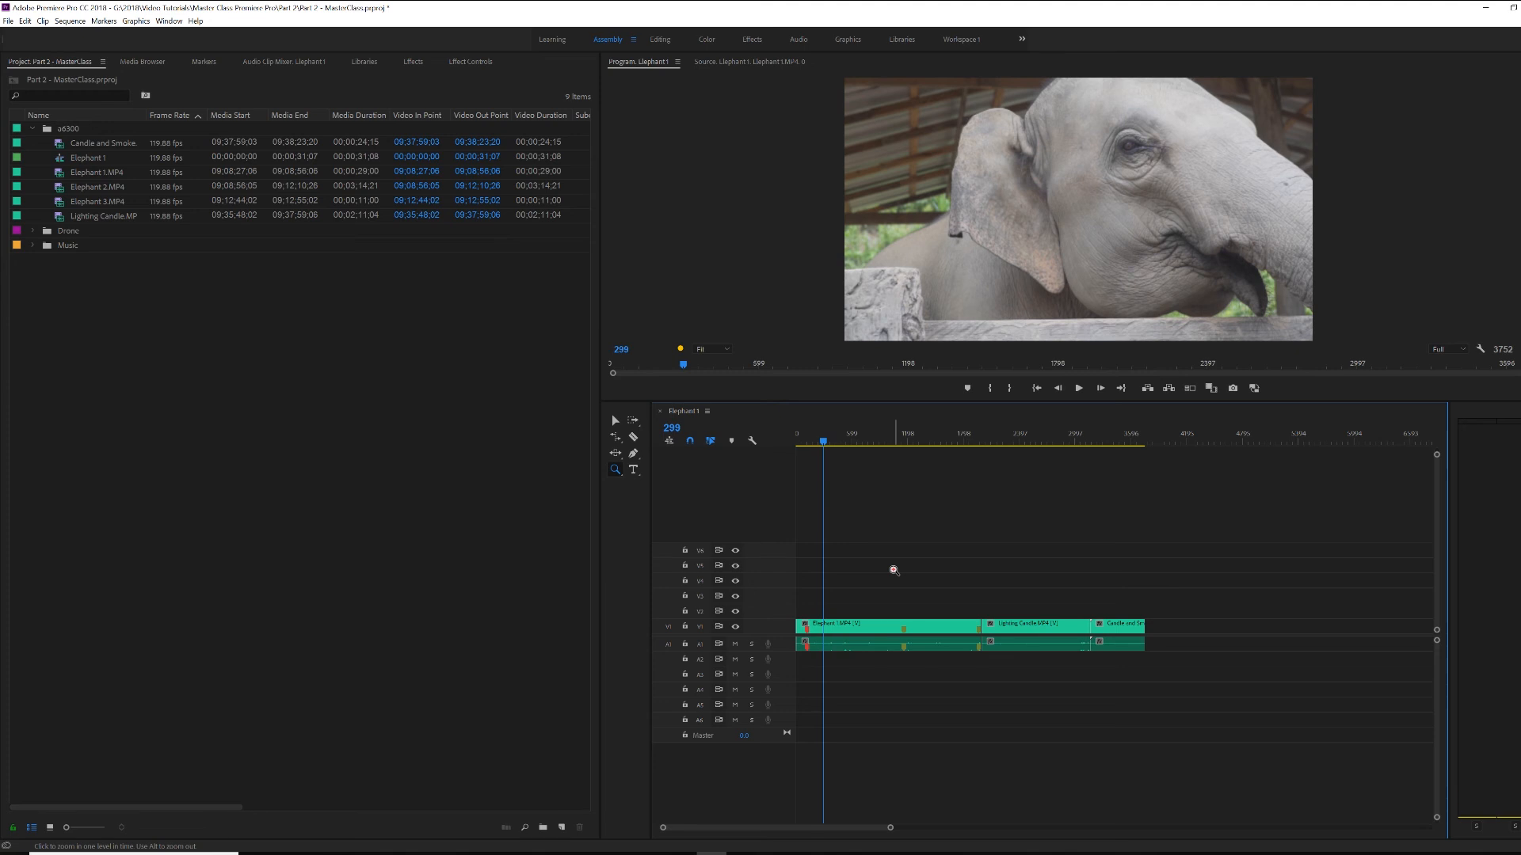
- Add the text "Hi" over the elephant's ear with the Type tool and reposition it slightly with the Selection tool
left_click(633, 471)
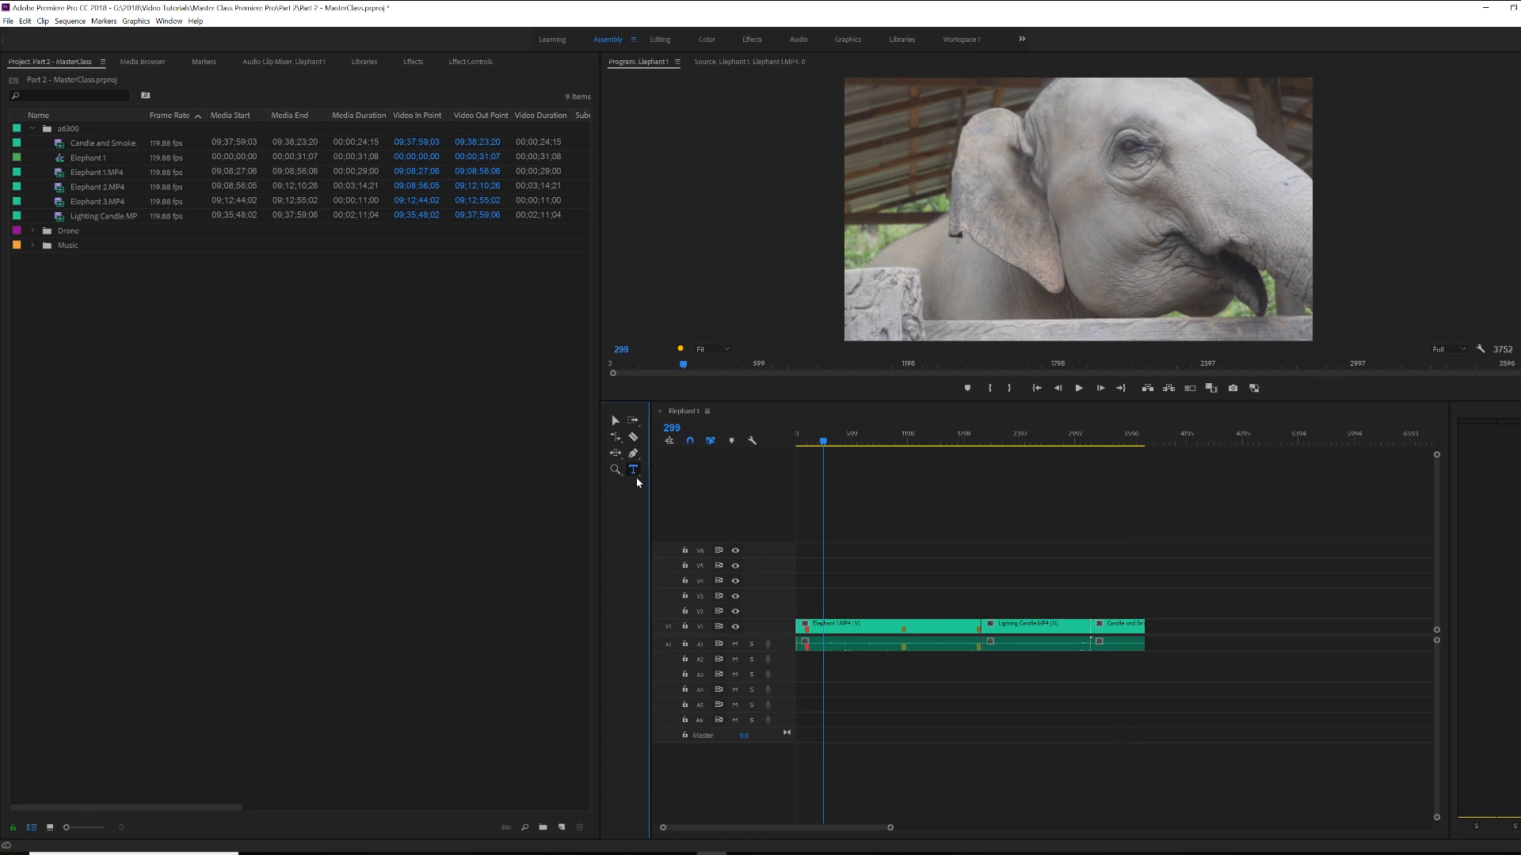
left_click(1036, 268)
type("Hi")
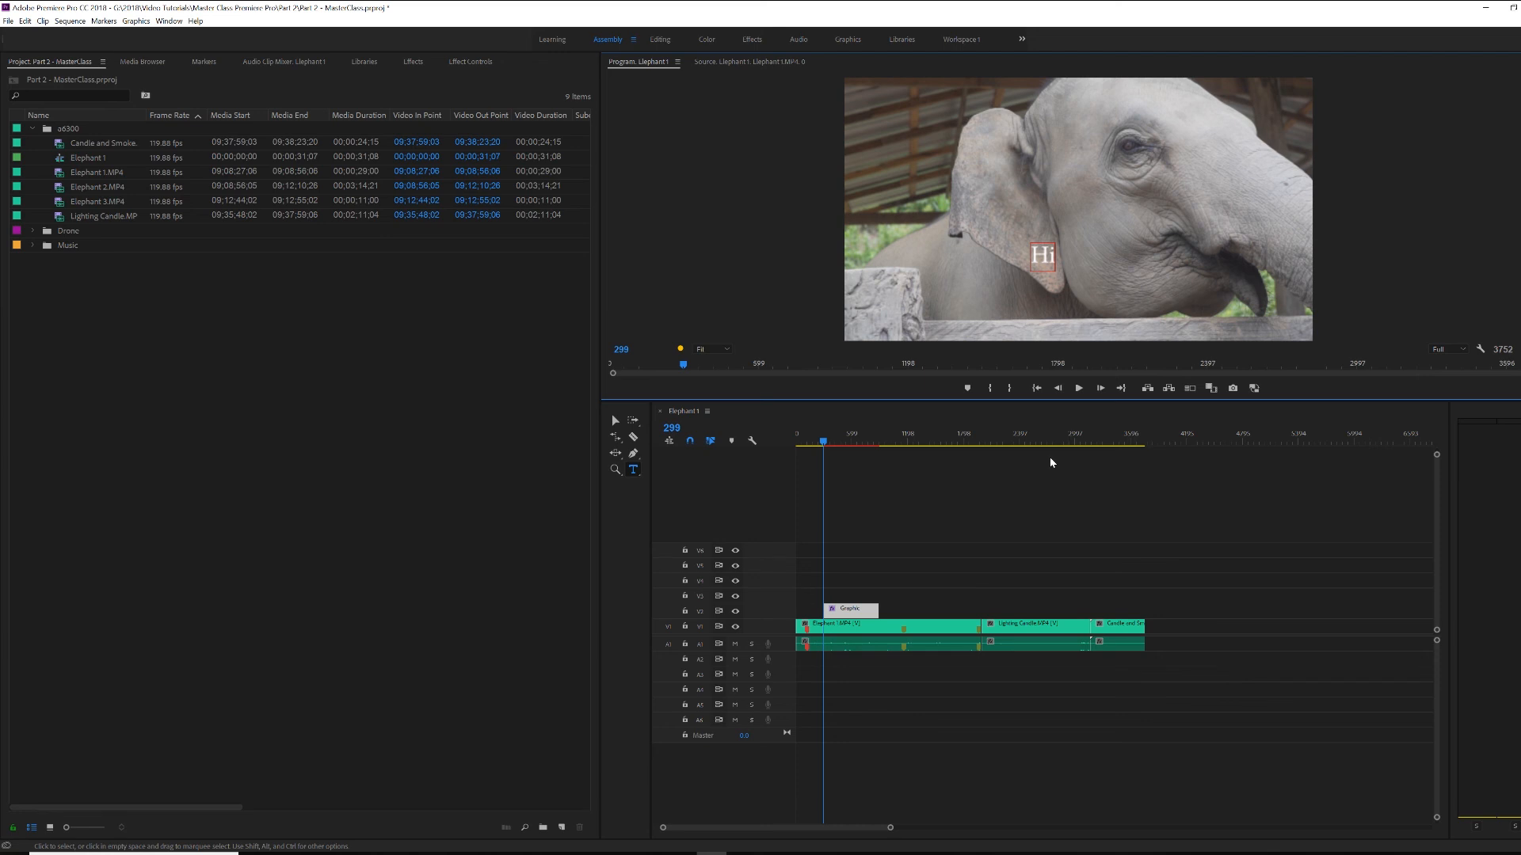
left_click(1019, 502)
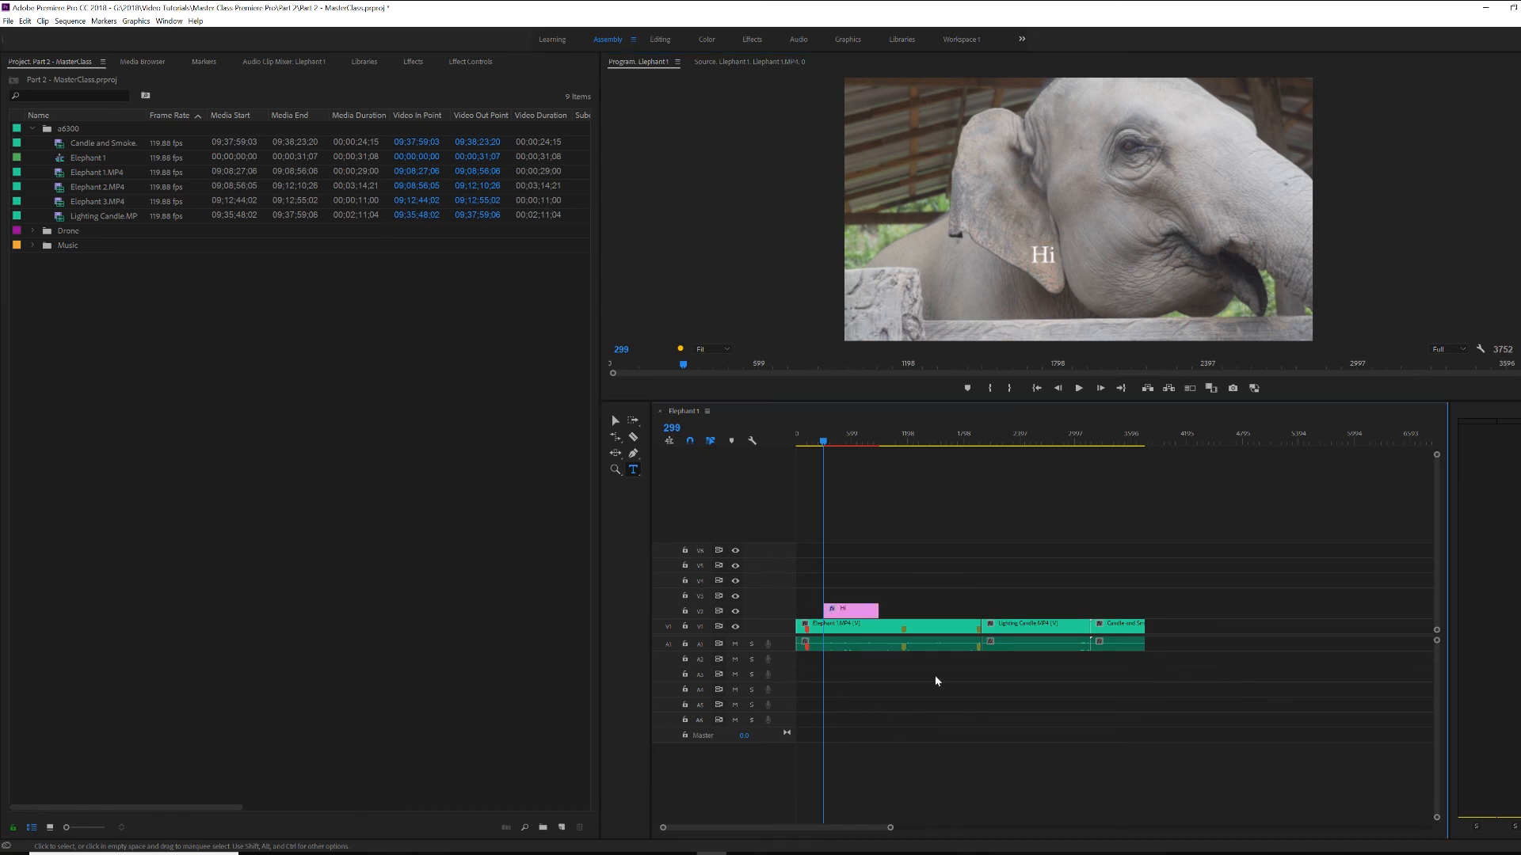
key("v")
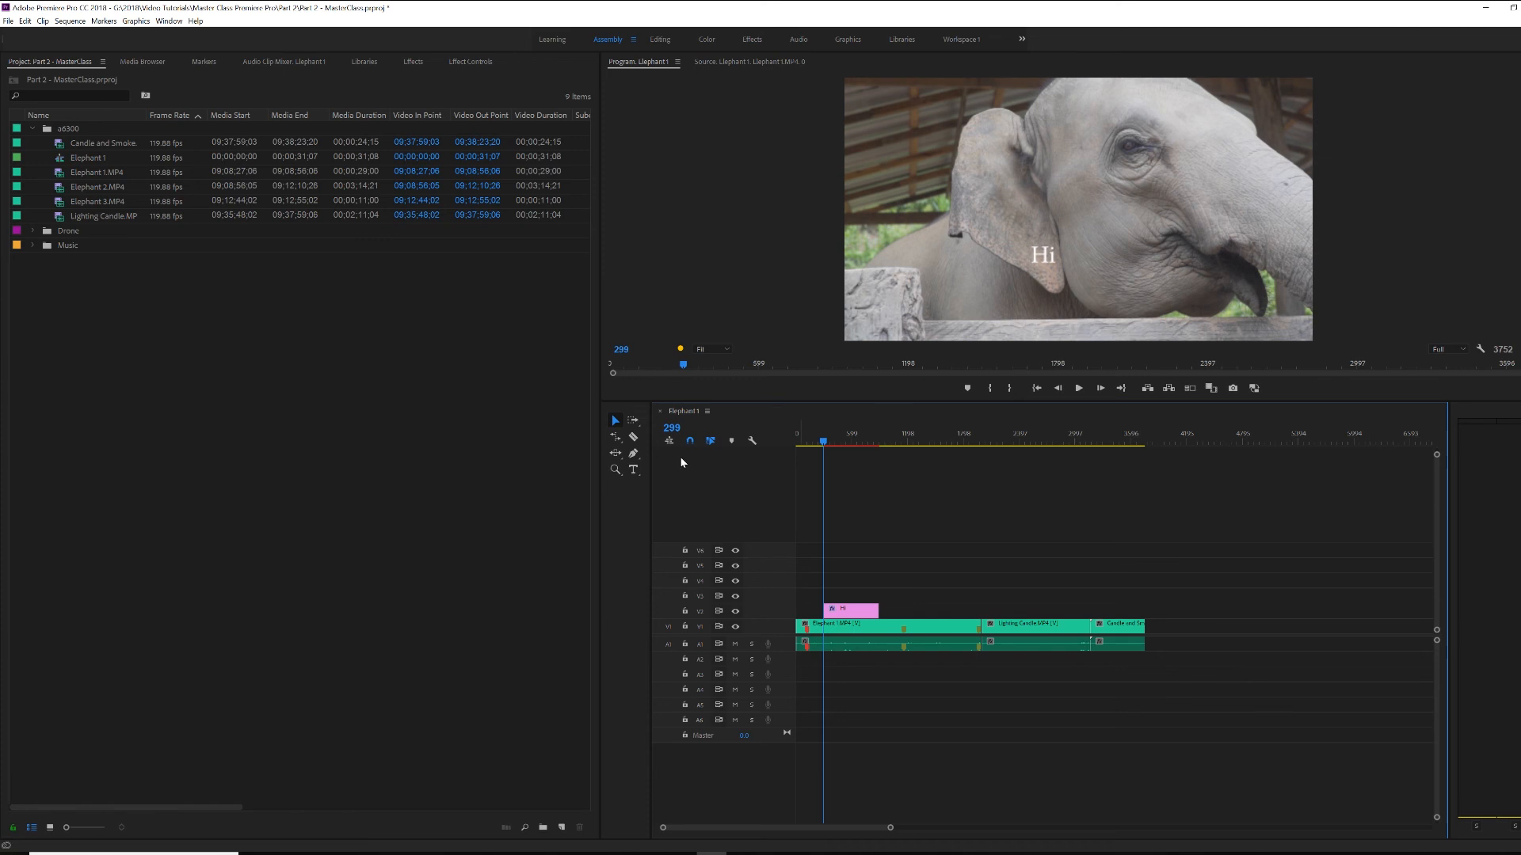
mouse_move(1050, 257)
left_mouse_down()
mouse_move(968, 231)
mouse_move(995, 249)
mouse_move(1053, 191)
mouse_move(955, 208)
mouse_move(1052, 248)
mouse_move(1039, 248)
left_mouse_up()
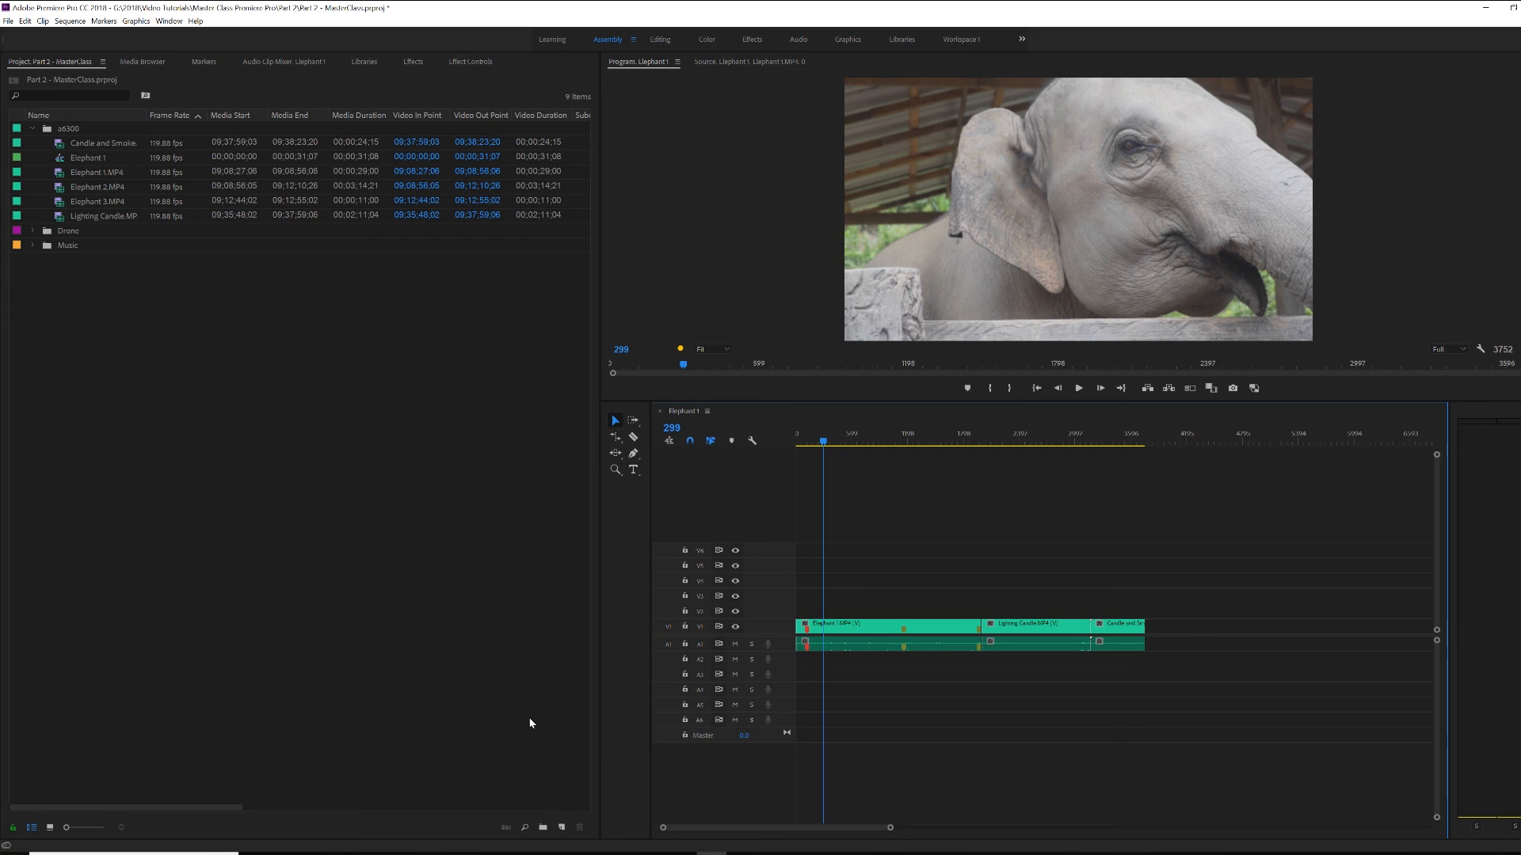
- Create a 1920 x 1080 adjustment layer at 23.976 fps and place it on track V6 at the sequence start
left_click(562, 827)
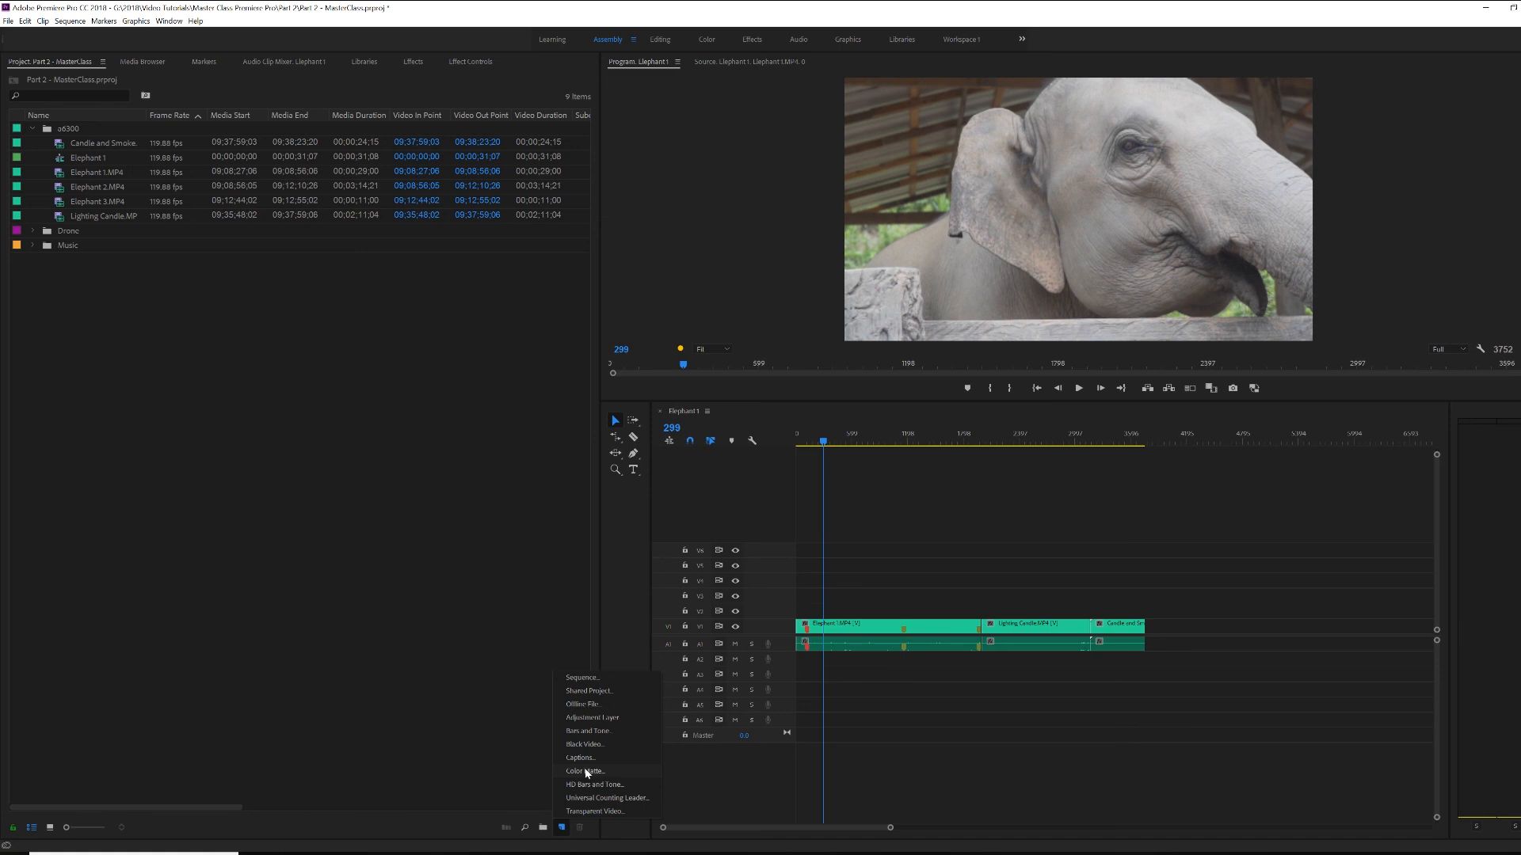
left_click(590, 719)
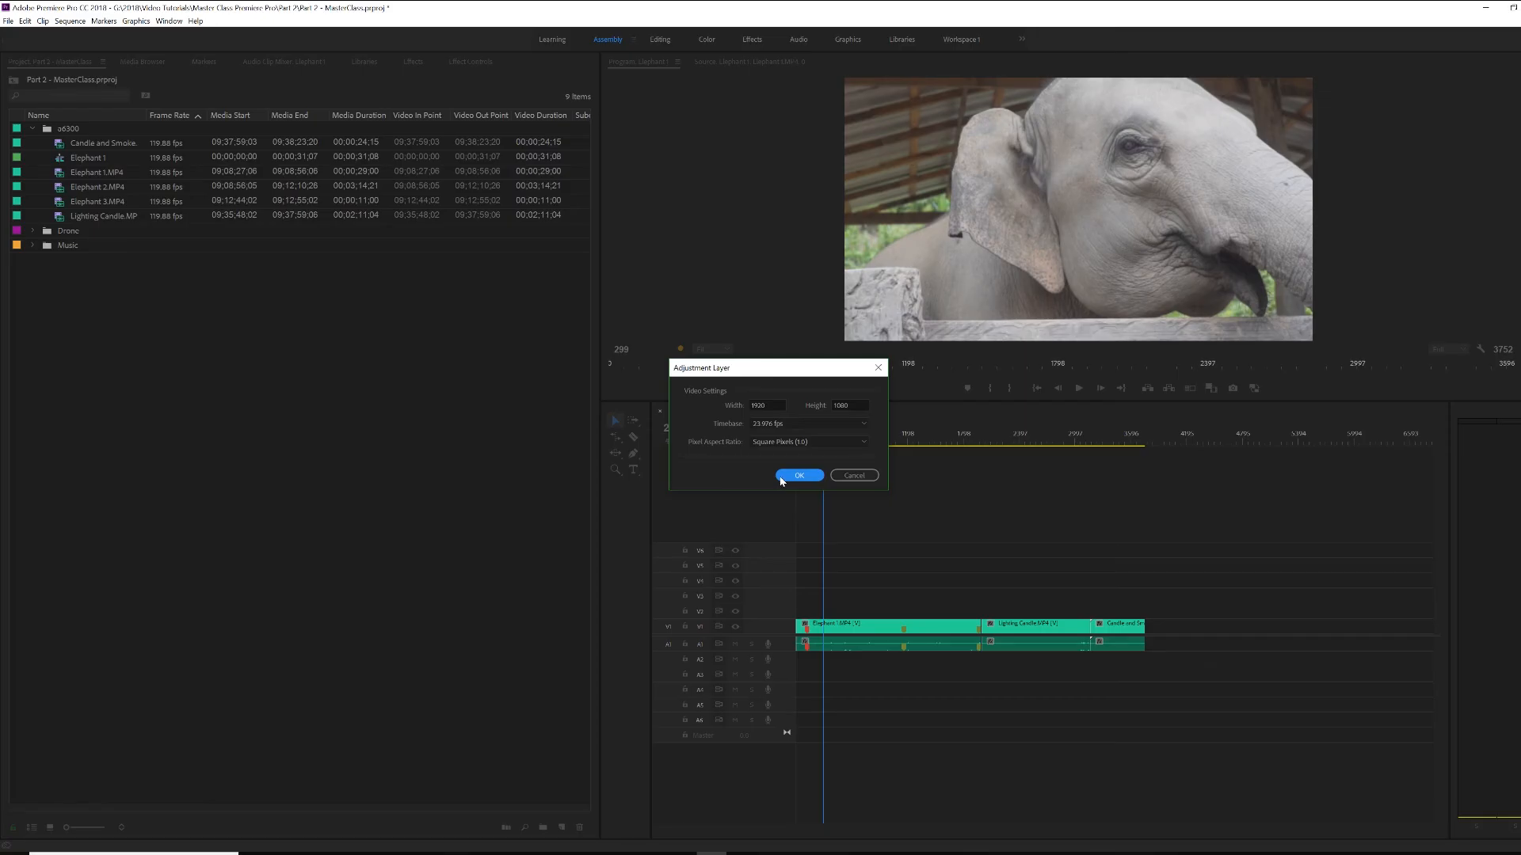
left_click(788, 476)
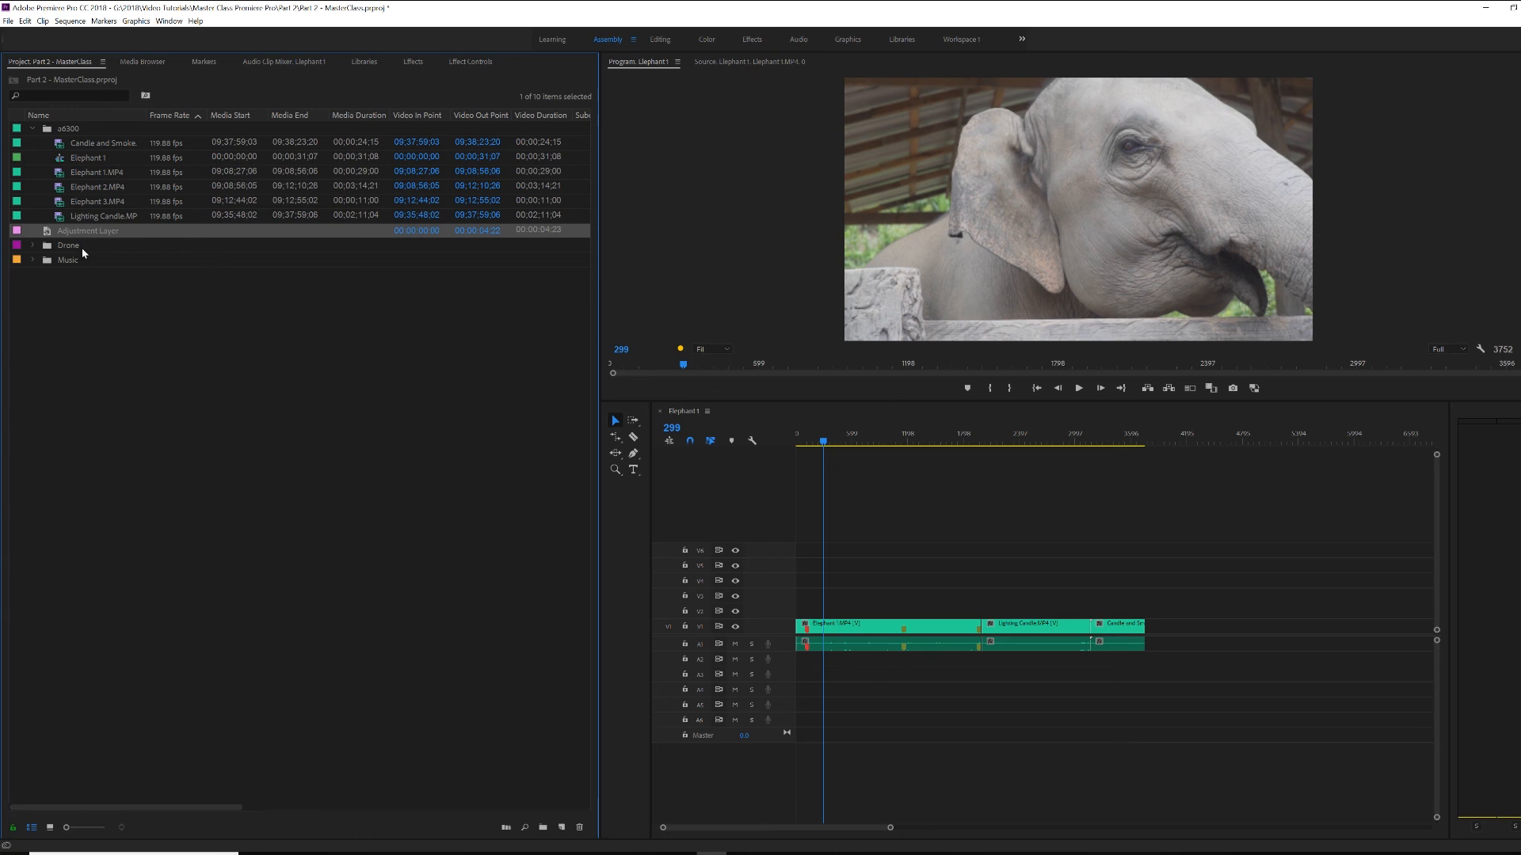
left_click_drag(353, 285, 796, 554)
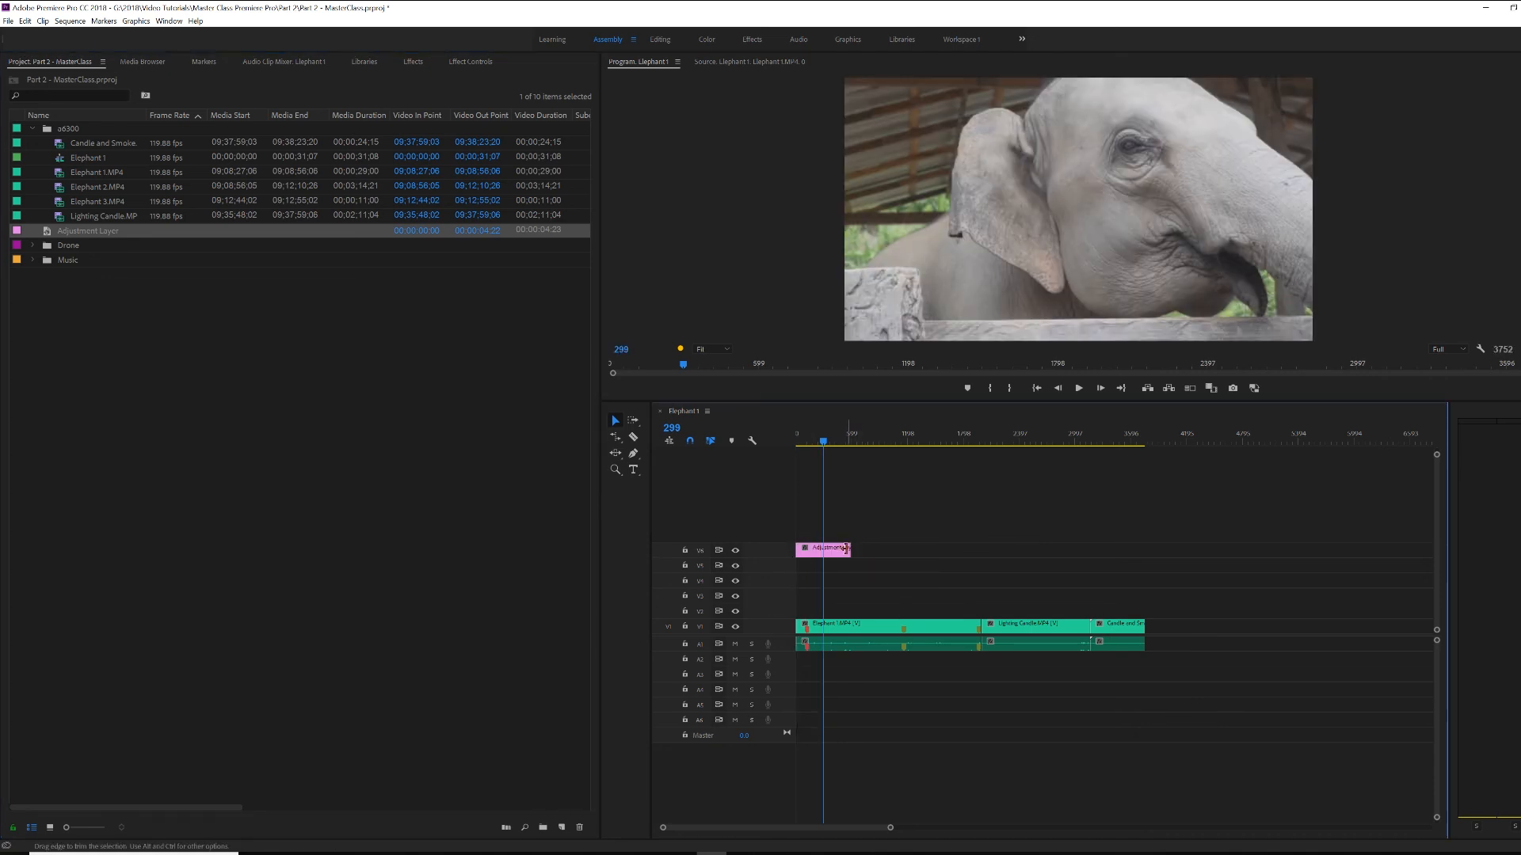
- Set the playhead to frame 117, and move Lighting Candle to the start of track V3, selecting the stacked clips one by one
left_click_drag(823, 441, 806, 442)
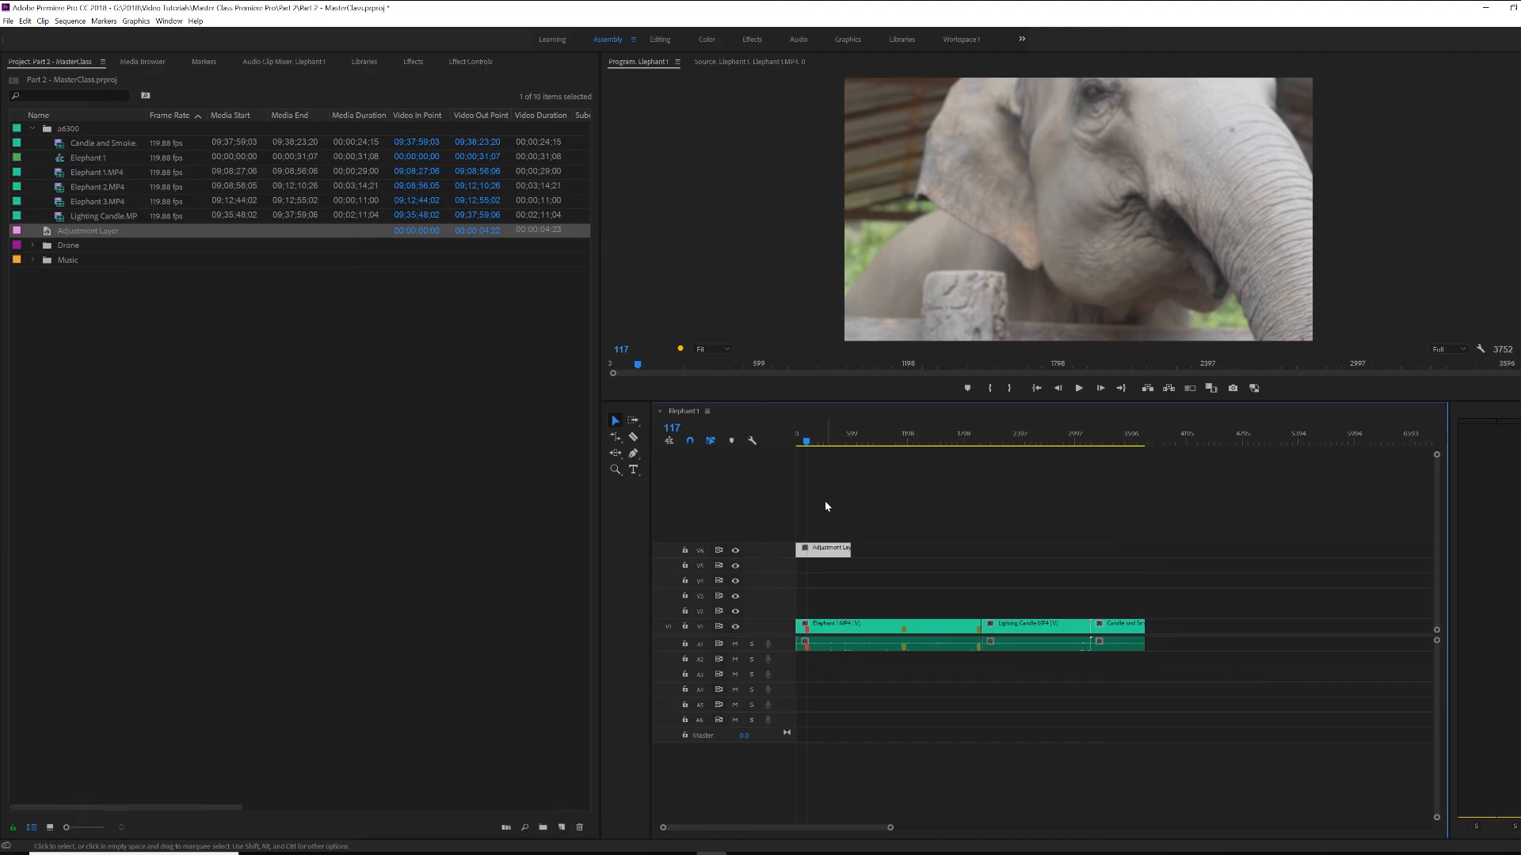
left_click_drag(1036, 634, 833, 587)
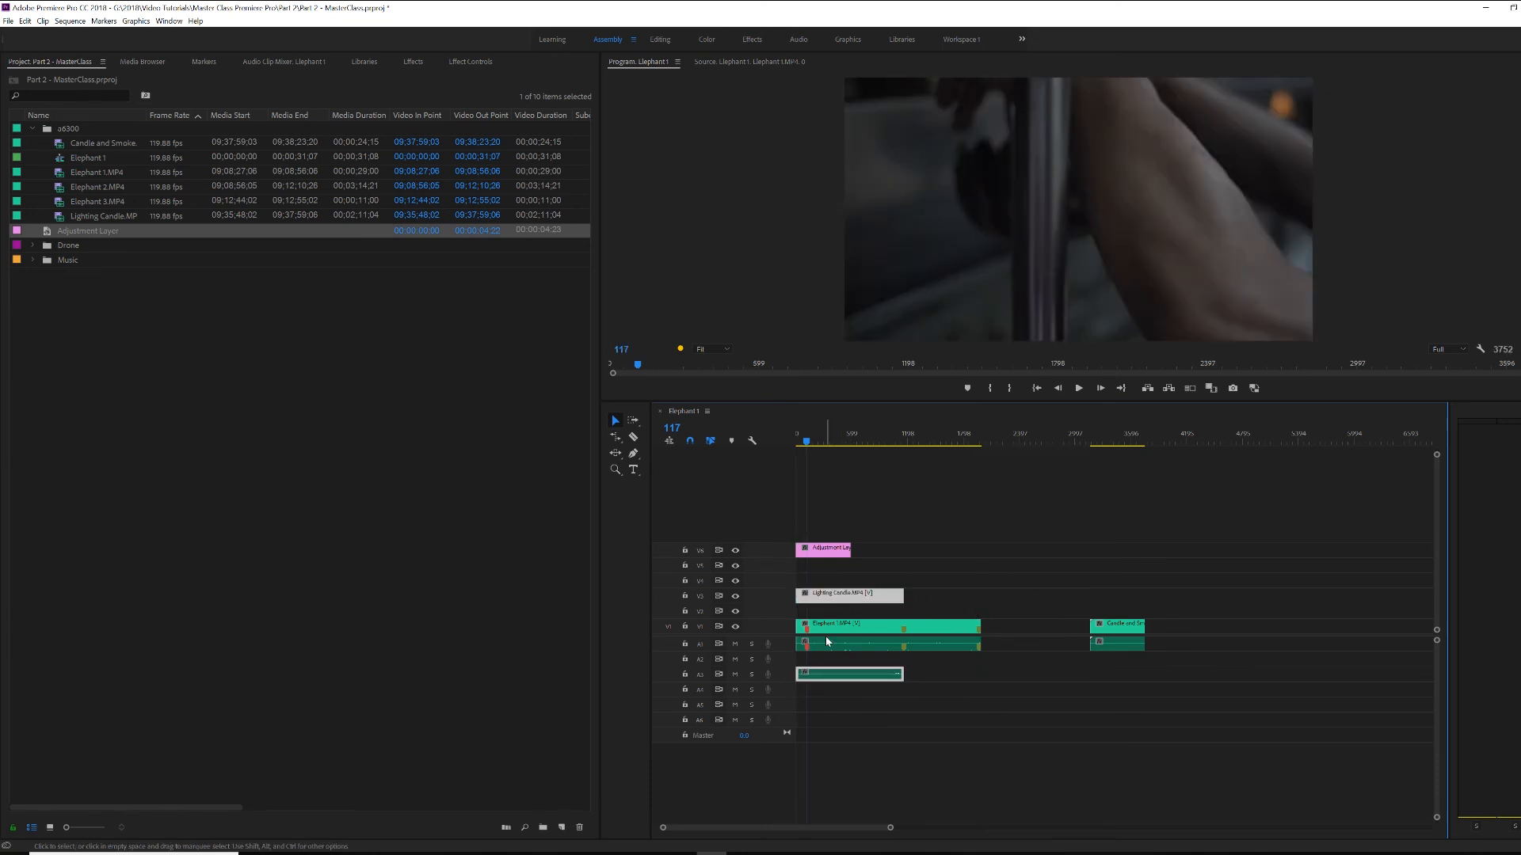
left_click(829, 555)
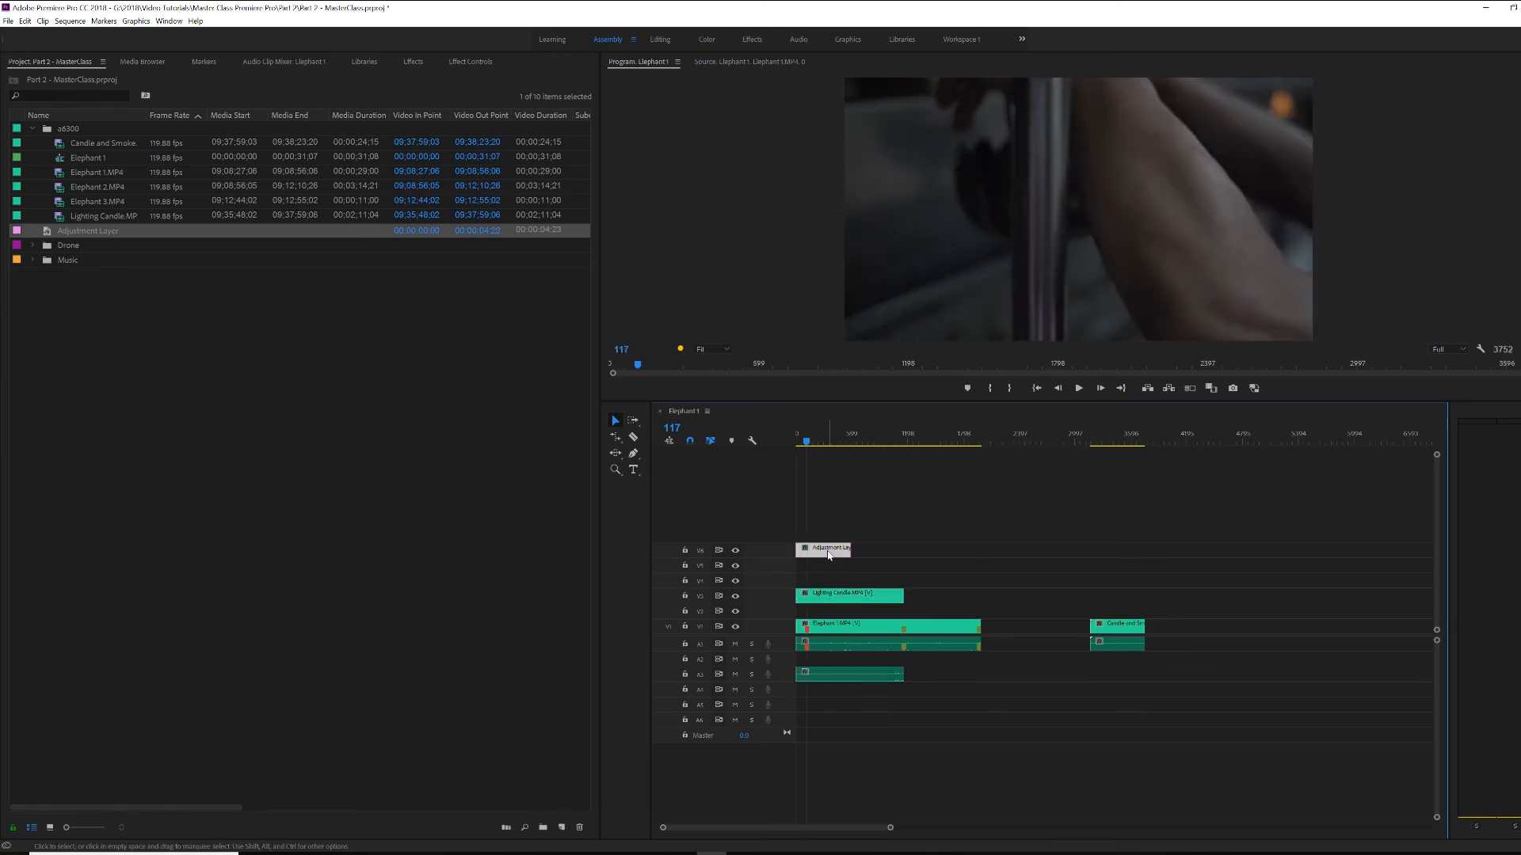
left_click(825, 593)
left_click(826, 623)
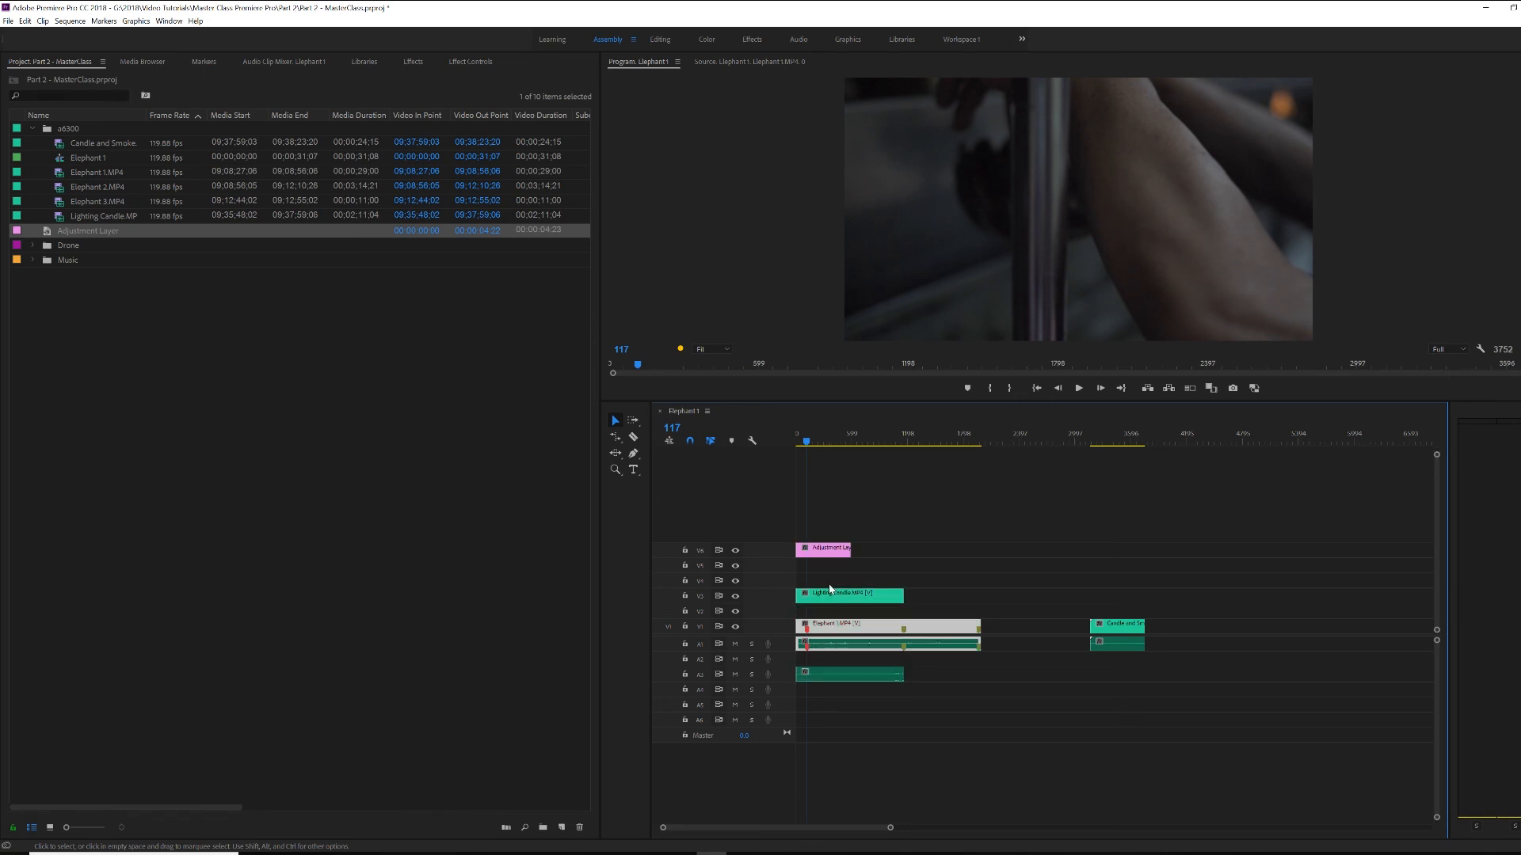
left_click(836, 600)
left_click(833, 633)
left_click(828, 550)
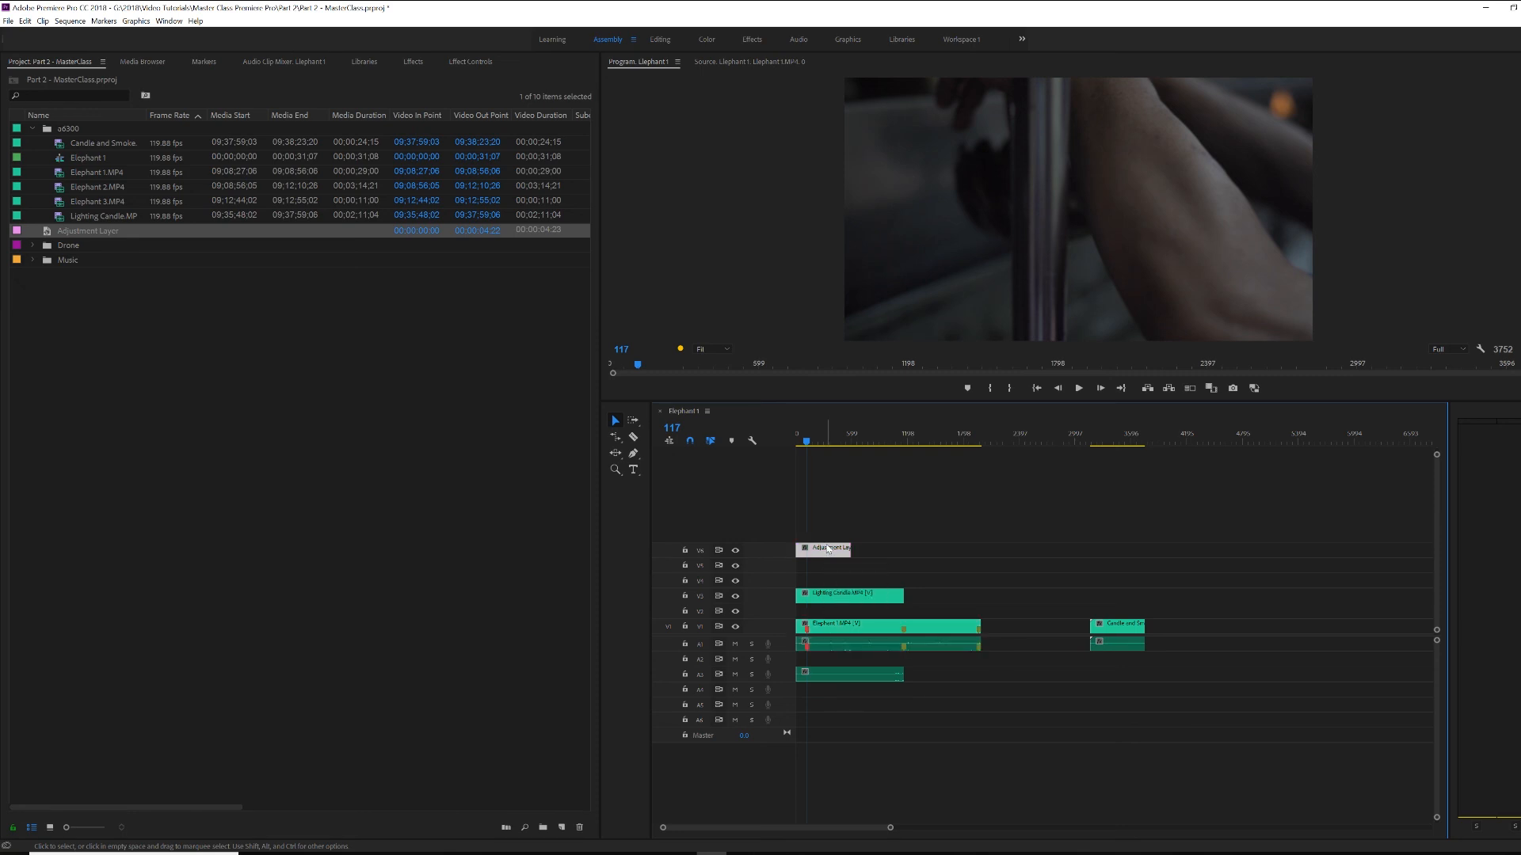
- Create a dark red 1920 x 1080 color matte and place it on a new track above the adjustment layer at the sequence start
left_click(477, 553)
left_click(562, 828)
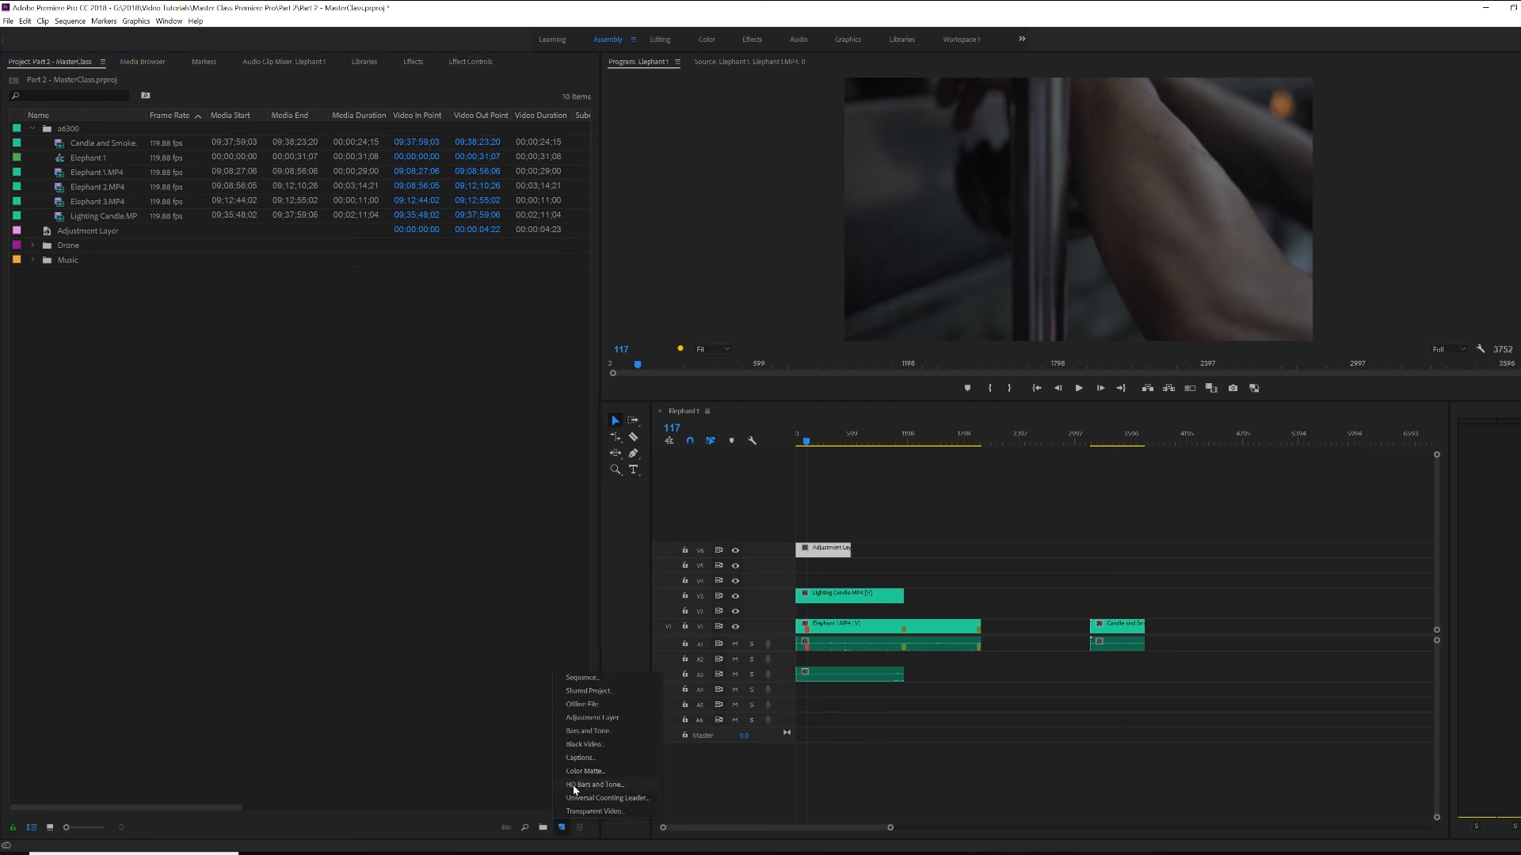
left_click(583, 771)
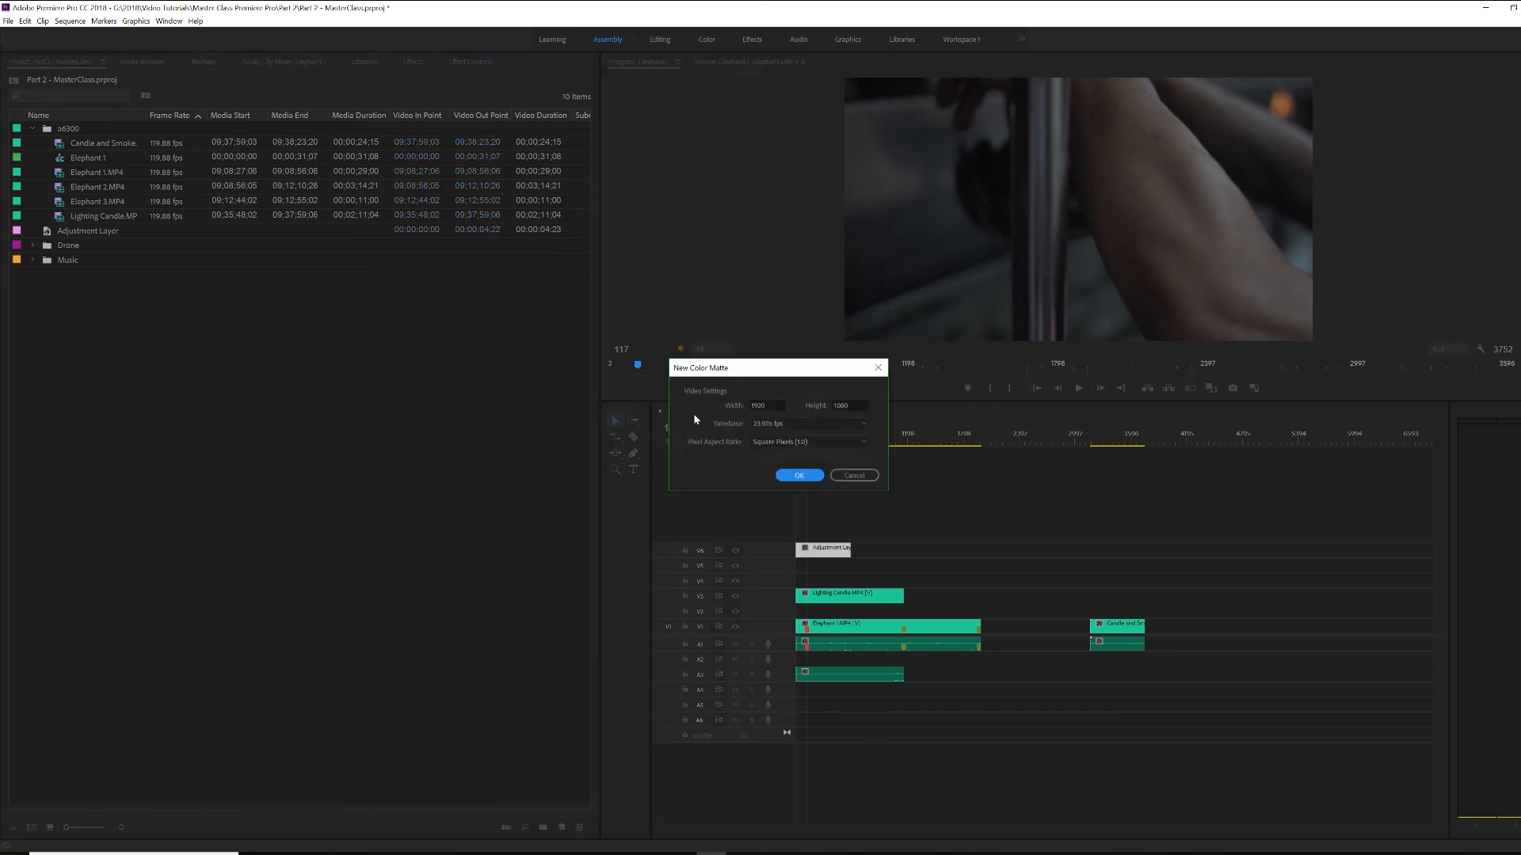
left_click(798, 476)
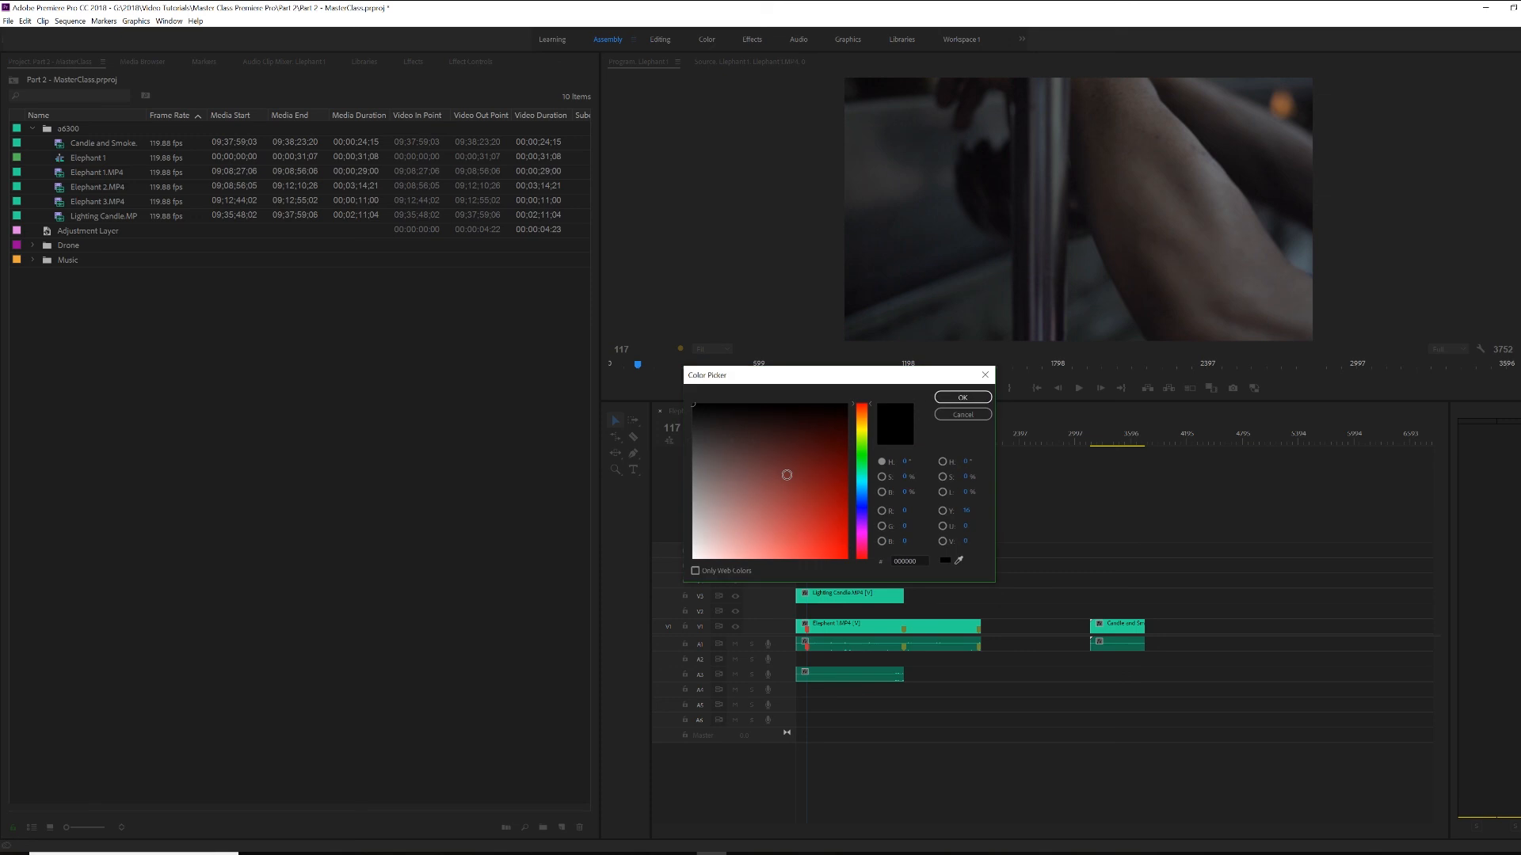
mouse_move(719, 453)
left_mouse_down()
mouse_move(717, 467)
mouse_move(835, 484)
left_mouse_up()
left_click(956, 400)
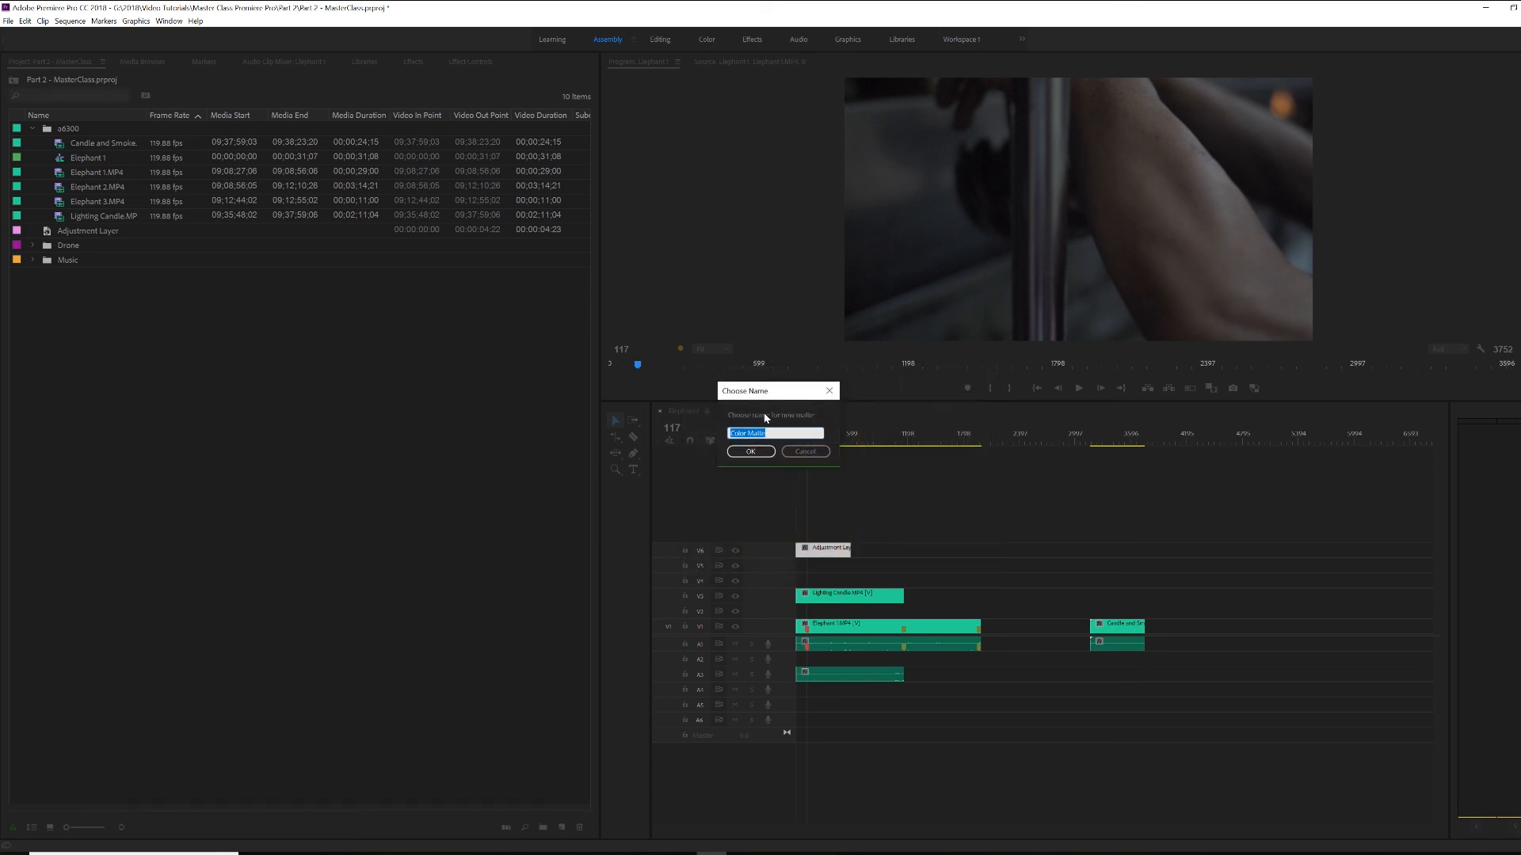
left_click(751, 451)
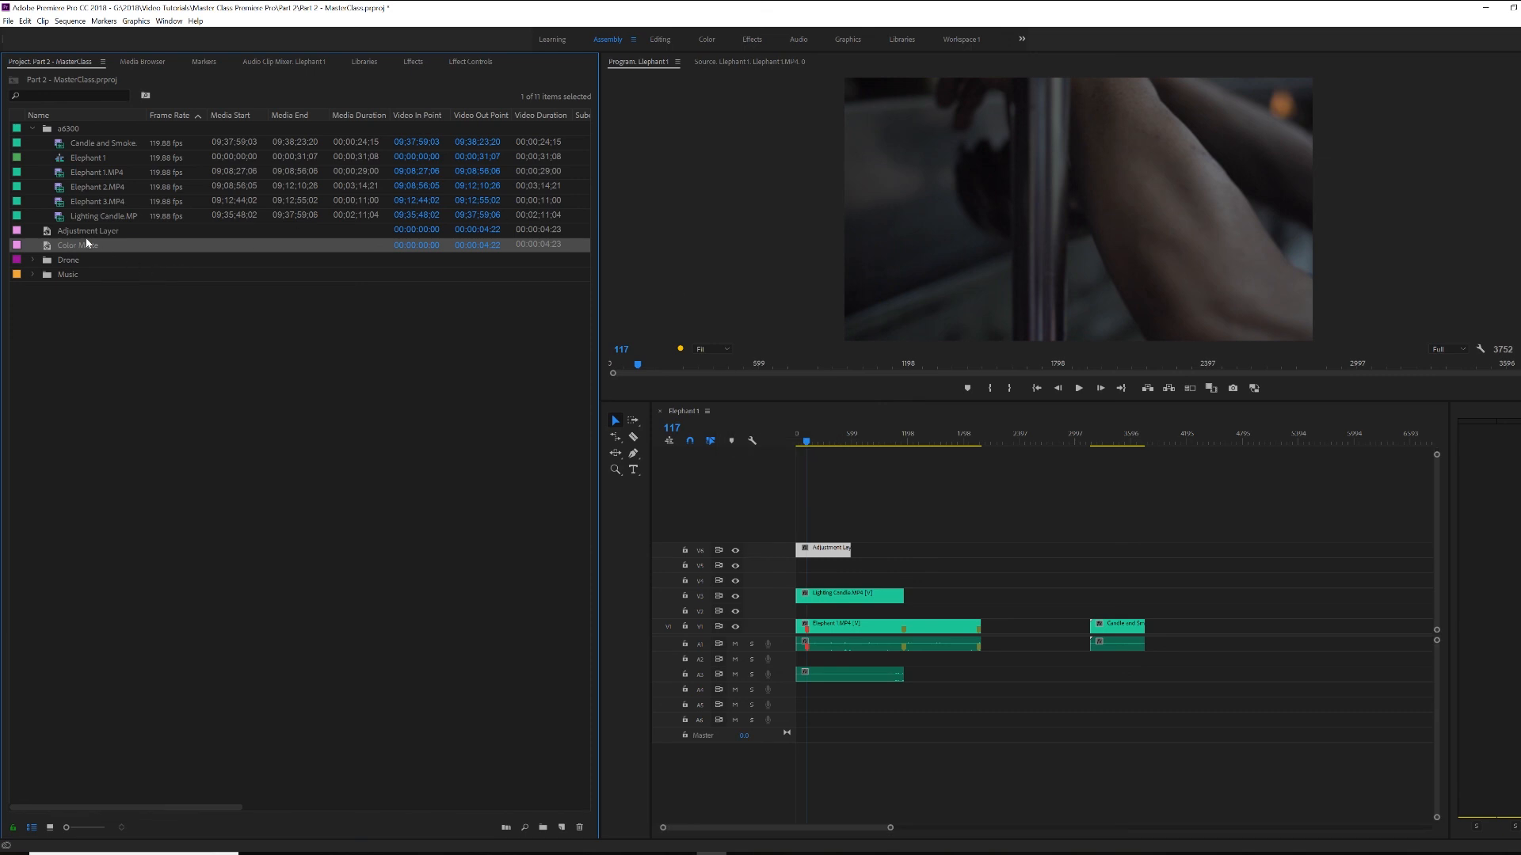
left_click_drag(223, 283, 800, 511)
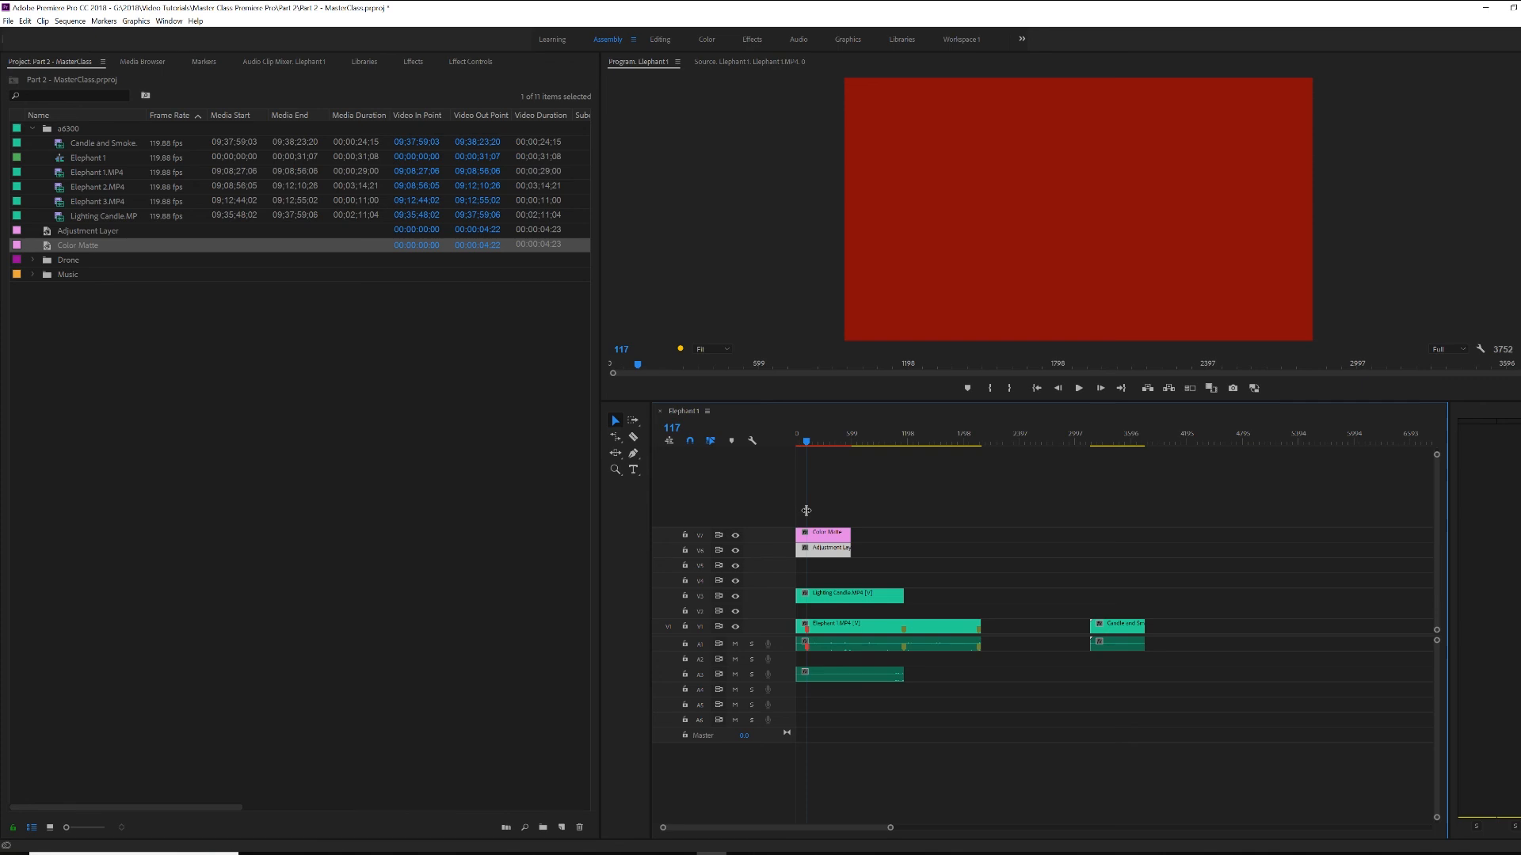
left_click_drag(837, 449, 797, 453)
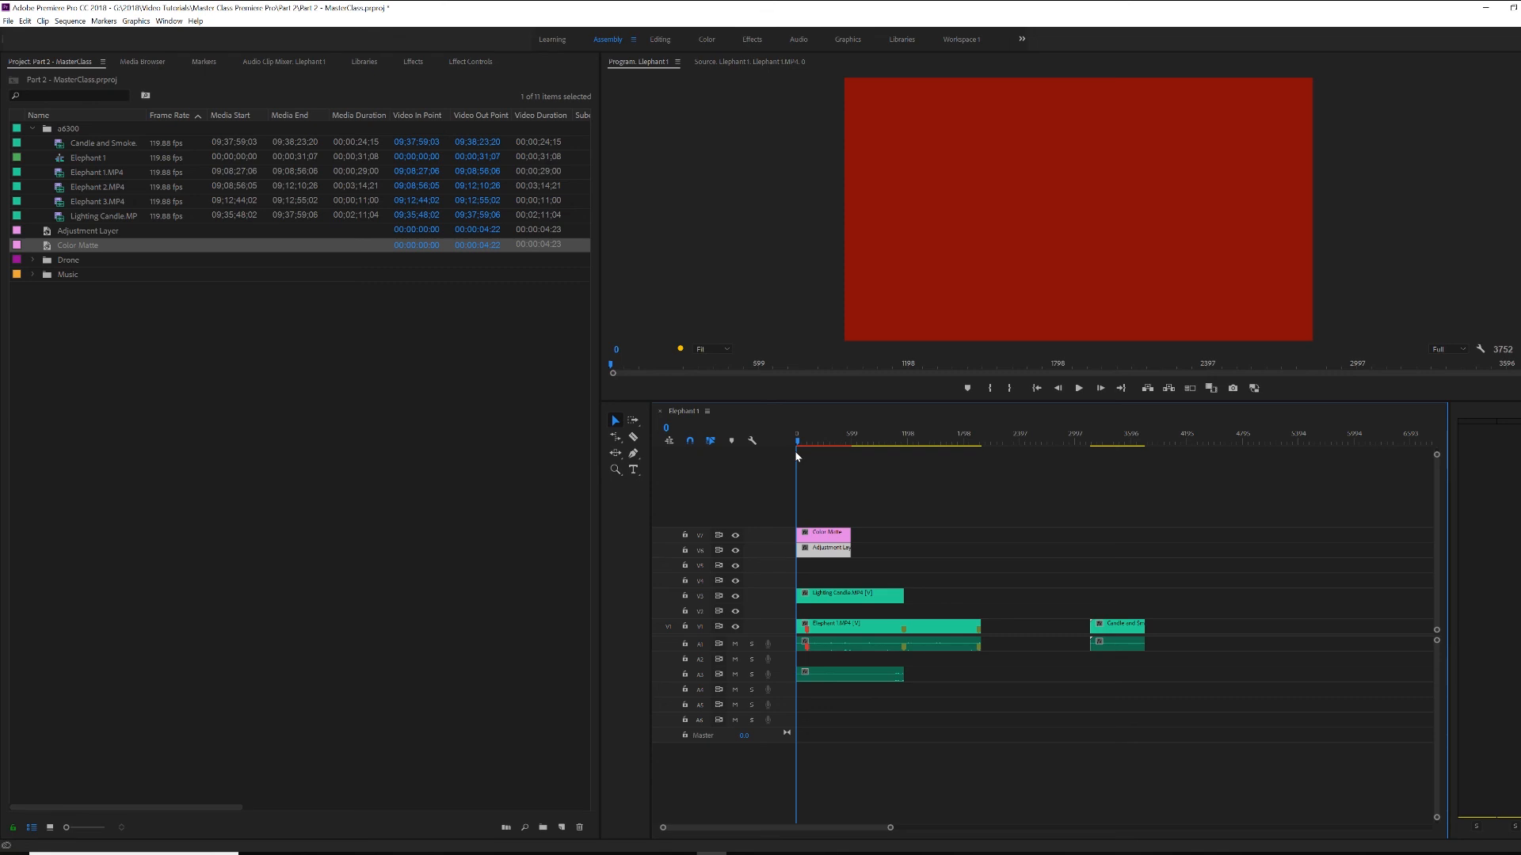
- Open the list of new item types for the project
left_click(563, 827)
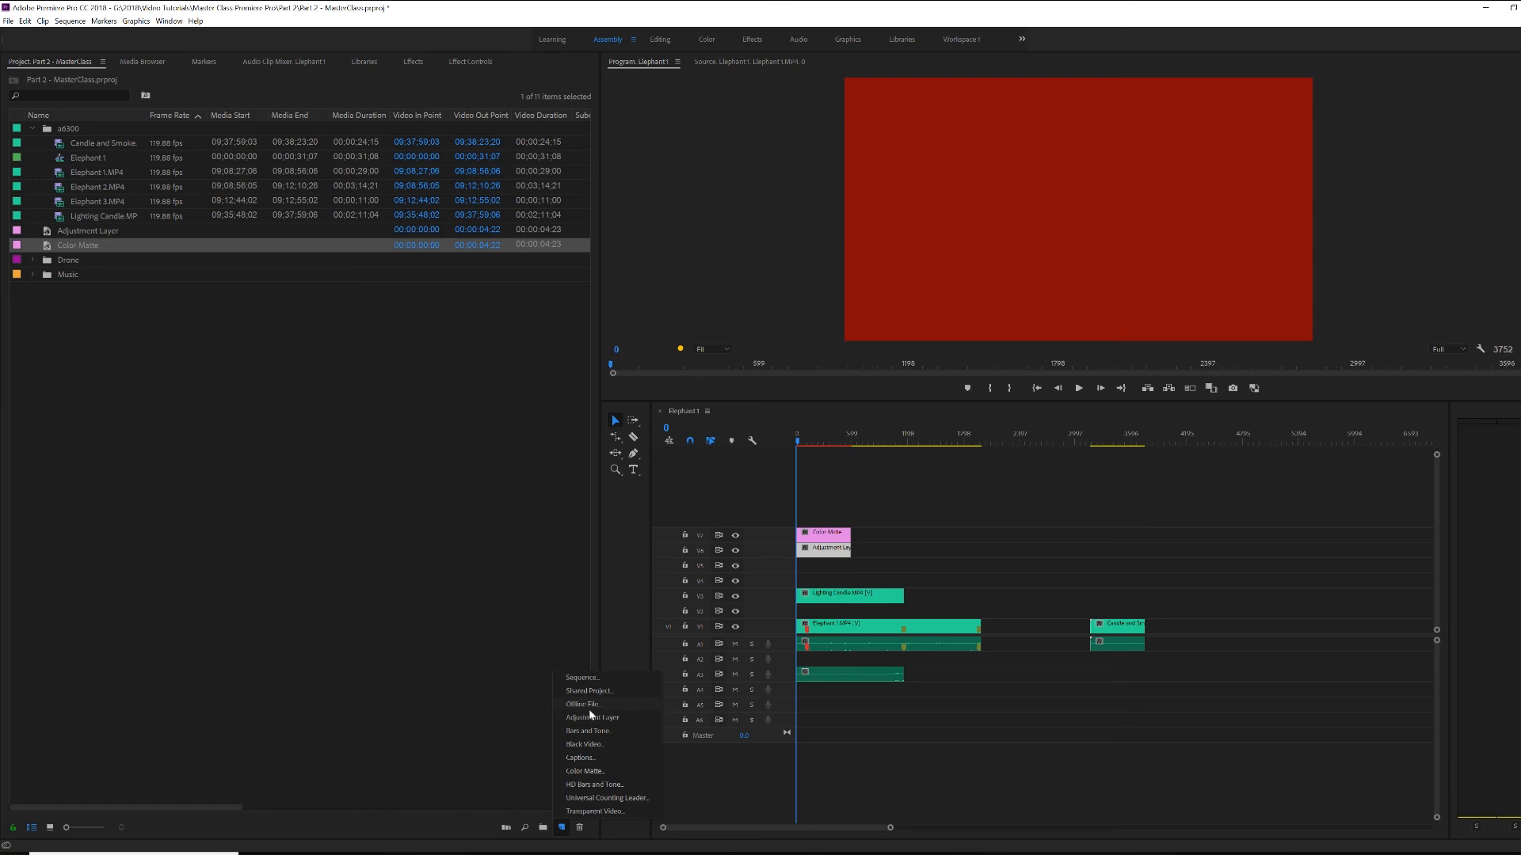